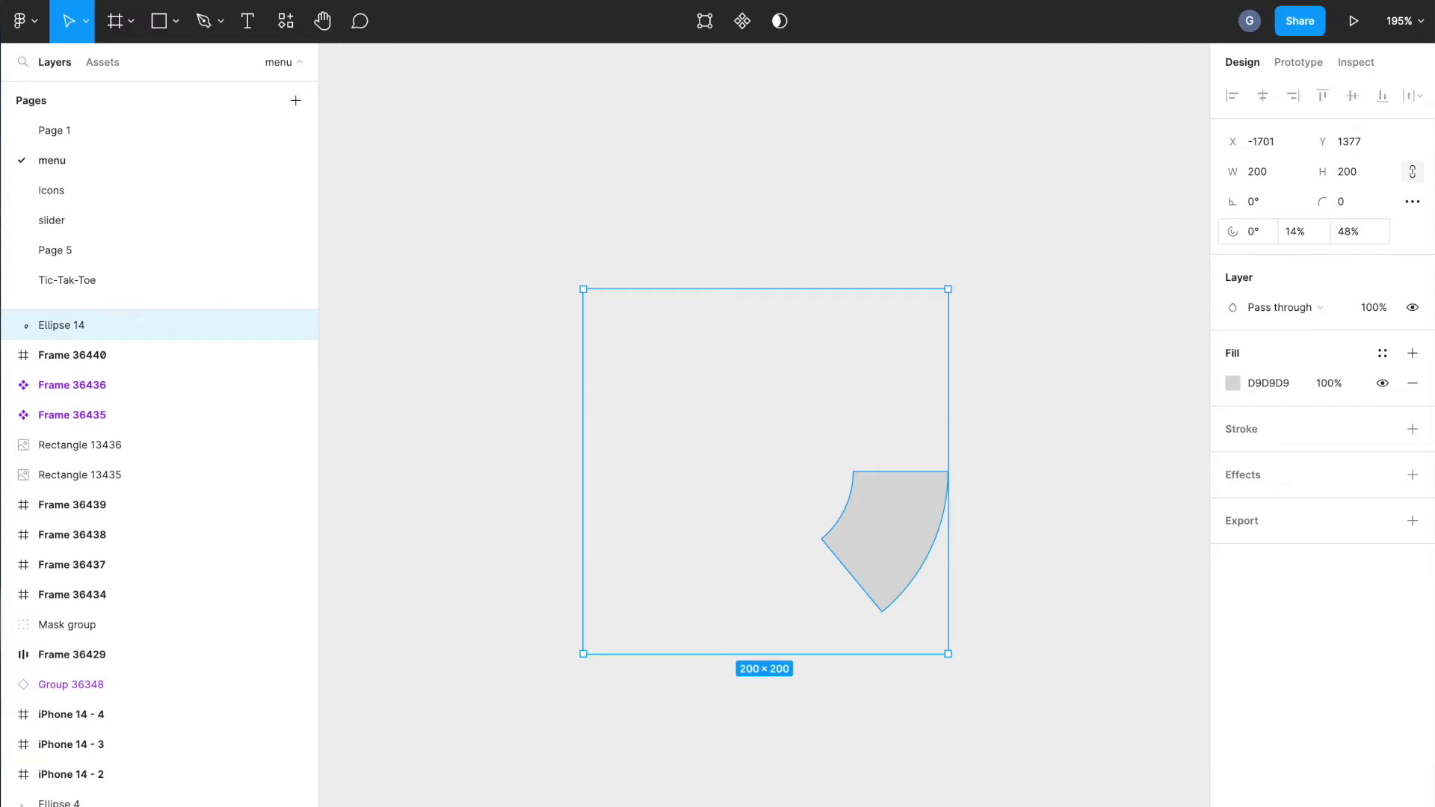
Set the corner radius of the grey arc segment to 10
{"action": "left_click", "coordinate": [1361, 204]}
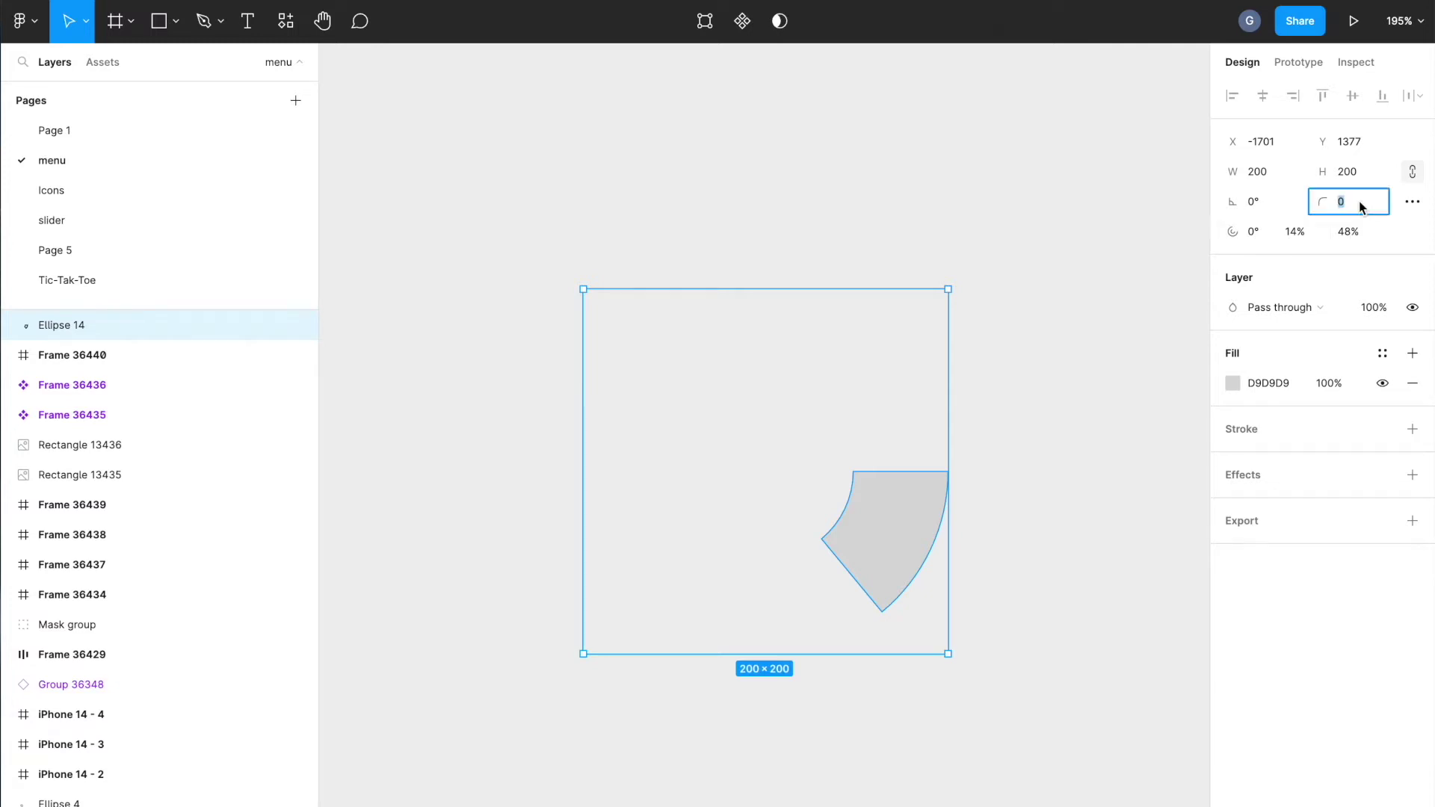
{"action": "type", "text": "10"}
{"action": "key", "text": "Return"}
{"action": "left_click", "coordinate": [1025, 432]}
Set the arc segment's start angle to -115° so it sits centred in the upper part of its circle
{"action": "left_click", "coordinate": [884, 540]}
{"action": "left_click", "coordinate": [1260, 232]}
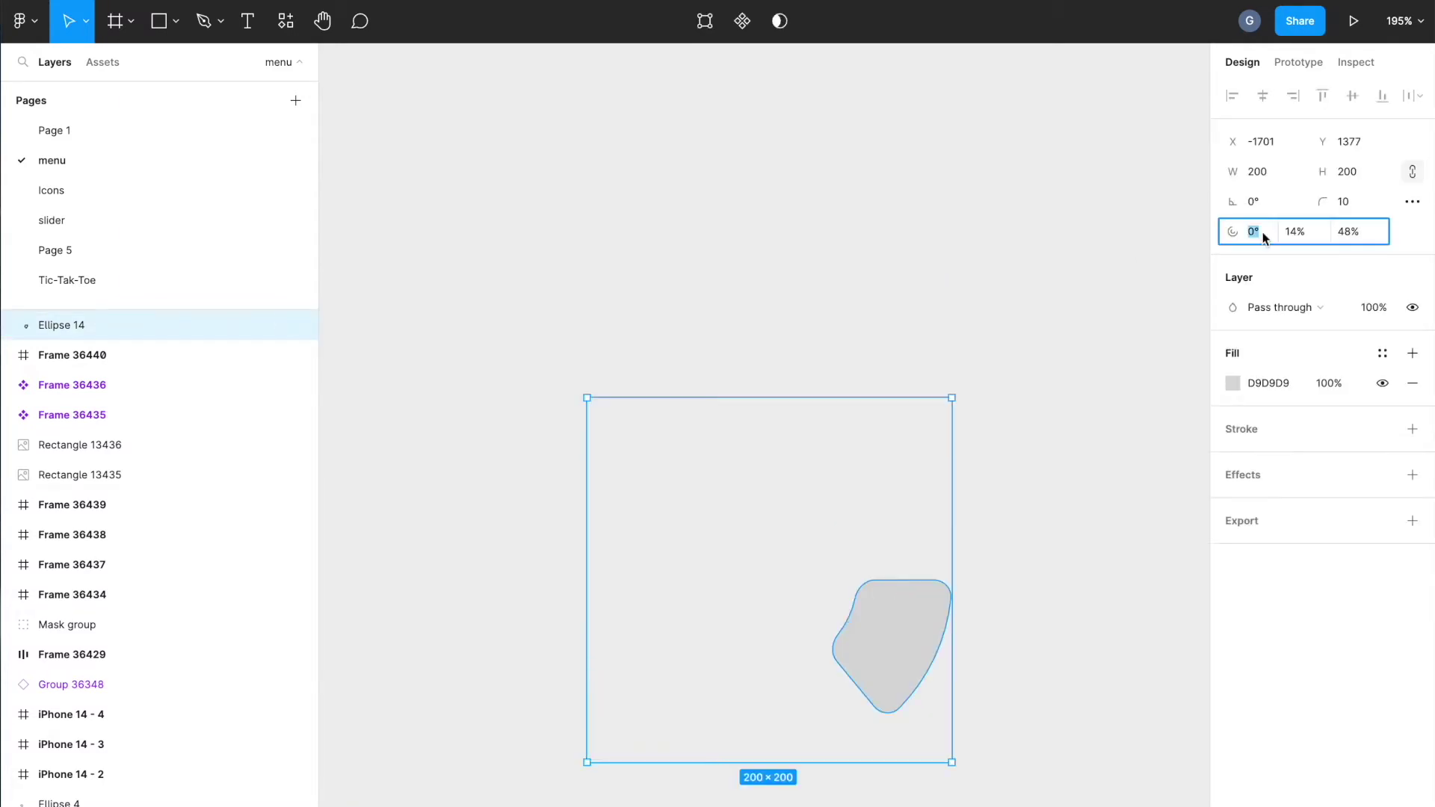
{"action": "type", "text": "10"}
{"action": "key", "text": "Return"}
{"action": "key", "text": "shift+Down"}
{"action": "key", "text": "shift+Down"}
{"action": "key", "text": "shift+Down"}
{"action": "key", "text": "shift+Down"}
{"action": "key", "text": "shift+Down"}
{"action": "key", "text": "shift+Down"}
{"action": "key", "text": "shift+Down"}
{"action": "key", "text": "shift+Down"}
{"action": "key", "text": "shift+Down"}
{"action": "key", "text": "shift+Down"}
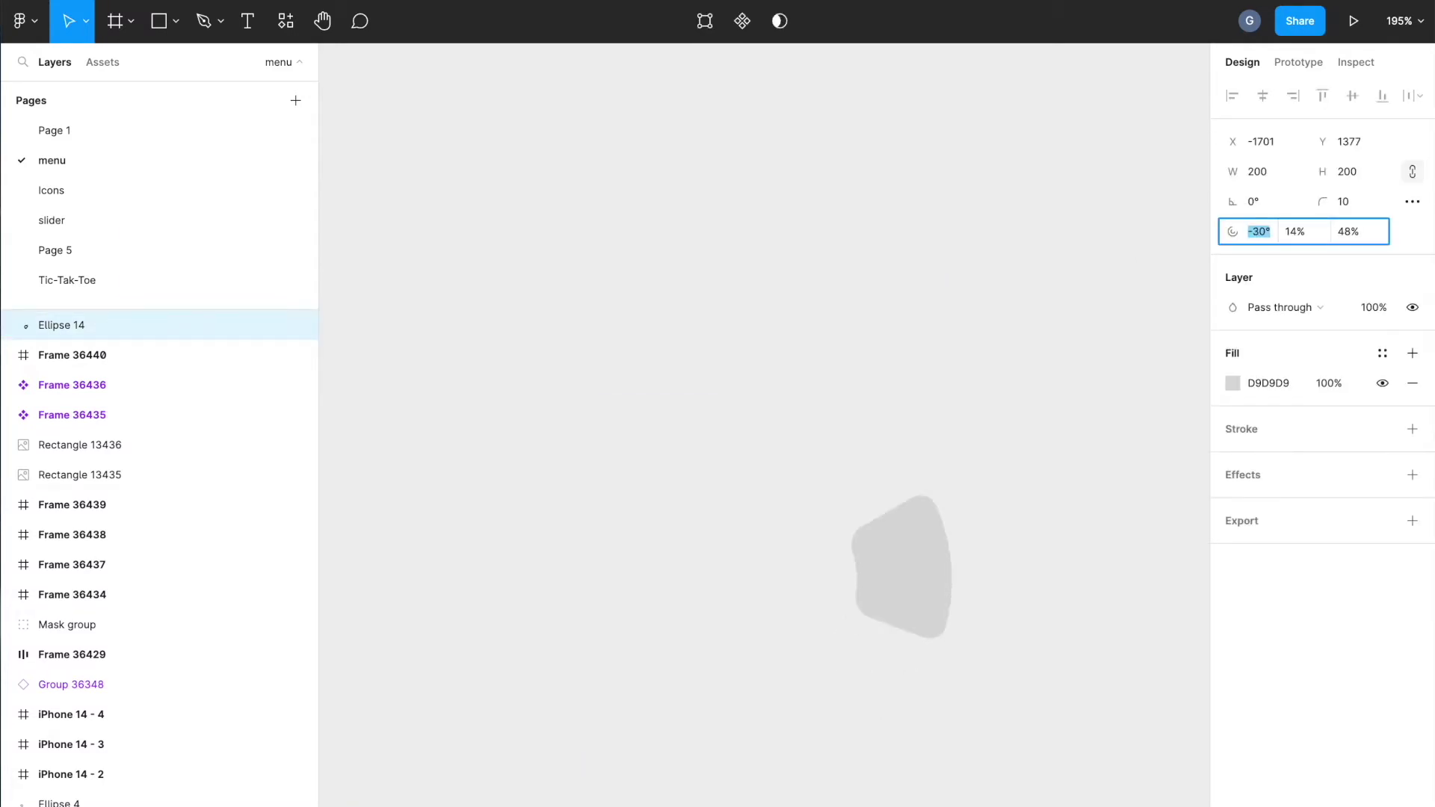
{"action": "key", "text": "shift+Down"}
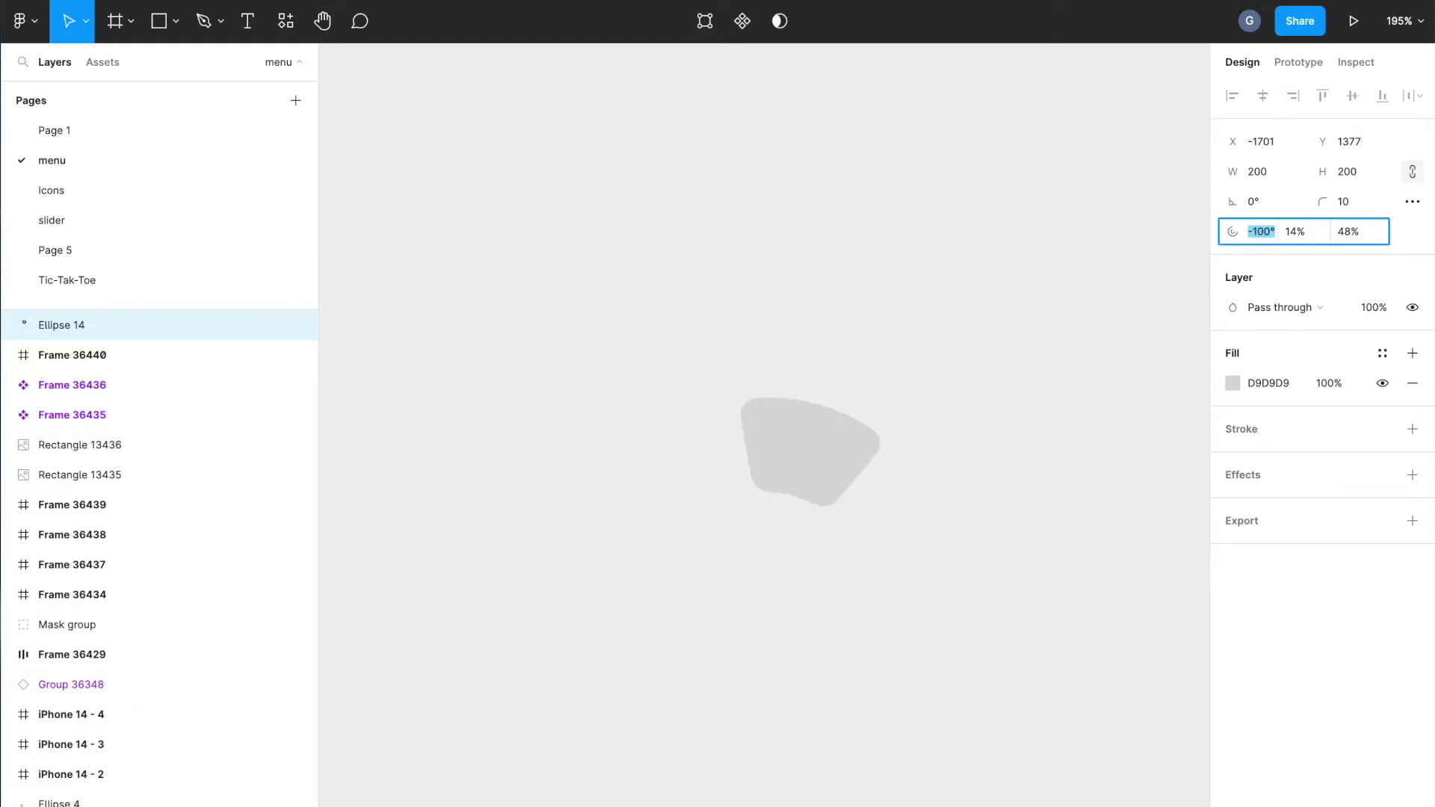
{"action": "key", "text": "shift+Down"}
{"action": "key", "text": "Down"}
{"action": "key", "text": "Down"}
{"action": "key", "text": "Down"}
{"action": "key", "text": "Down"}
{"action": "key", "text": "Down"}
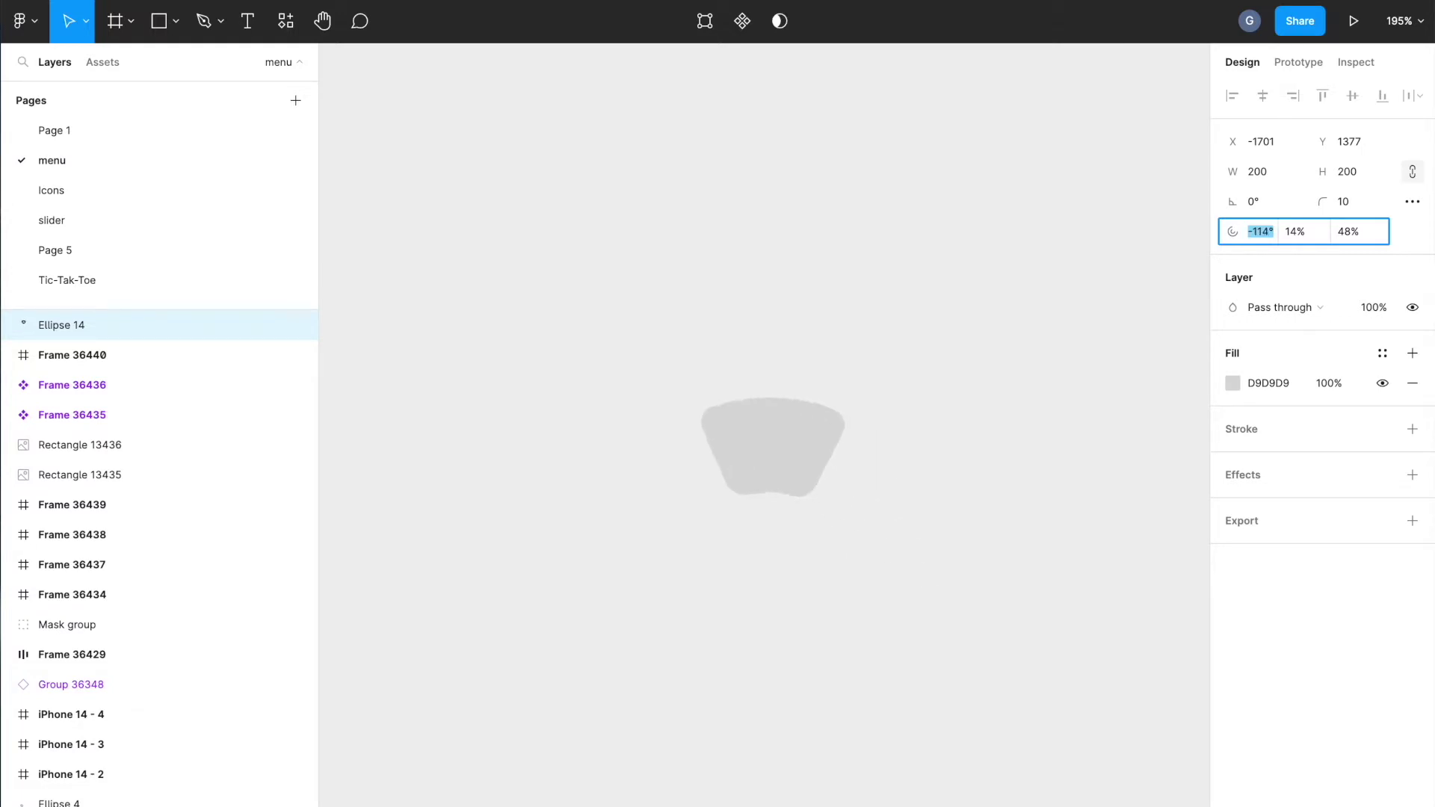
{"action": "left_click", "coordinate": [1097, 283]}
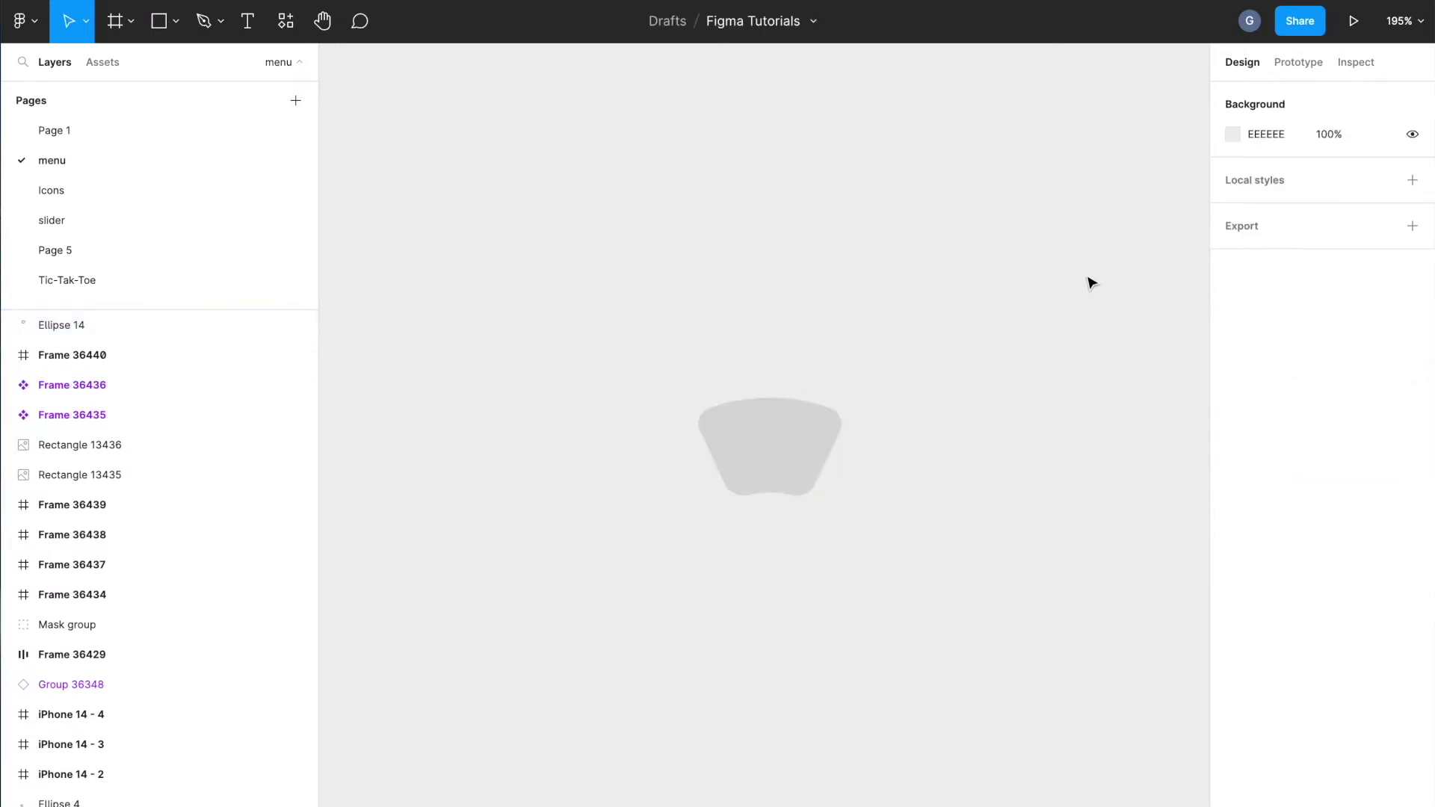
Paste the document, video and image icons onto the canvas below the arc segment
{"action": "left_click", "coordinate": [804, 468]}
{"action": "left_click", "coordinate": [778, 527]}
{"action": "scroll", "coordinate": [781, 532], "scroll_direction": "down", "scroll_amount": 5}
{"action": "scroll", "coordinate": [770, 511], "scroll_direction": "right", "scroll_amount": 1}
{"action": "scroll", "coordinate": [770, 511], "scroll_direction": "up", "scroll_amount": 1}
{"action": "key", "text": "ctrl+v"}
{"action": "left_click", "coordinate": [797, 474]}
{"action": "left_click_drag", "start_coordinate": [579, 497], "coordinate": [862, 680]}
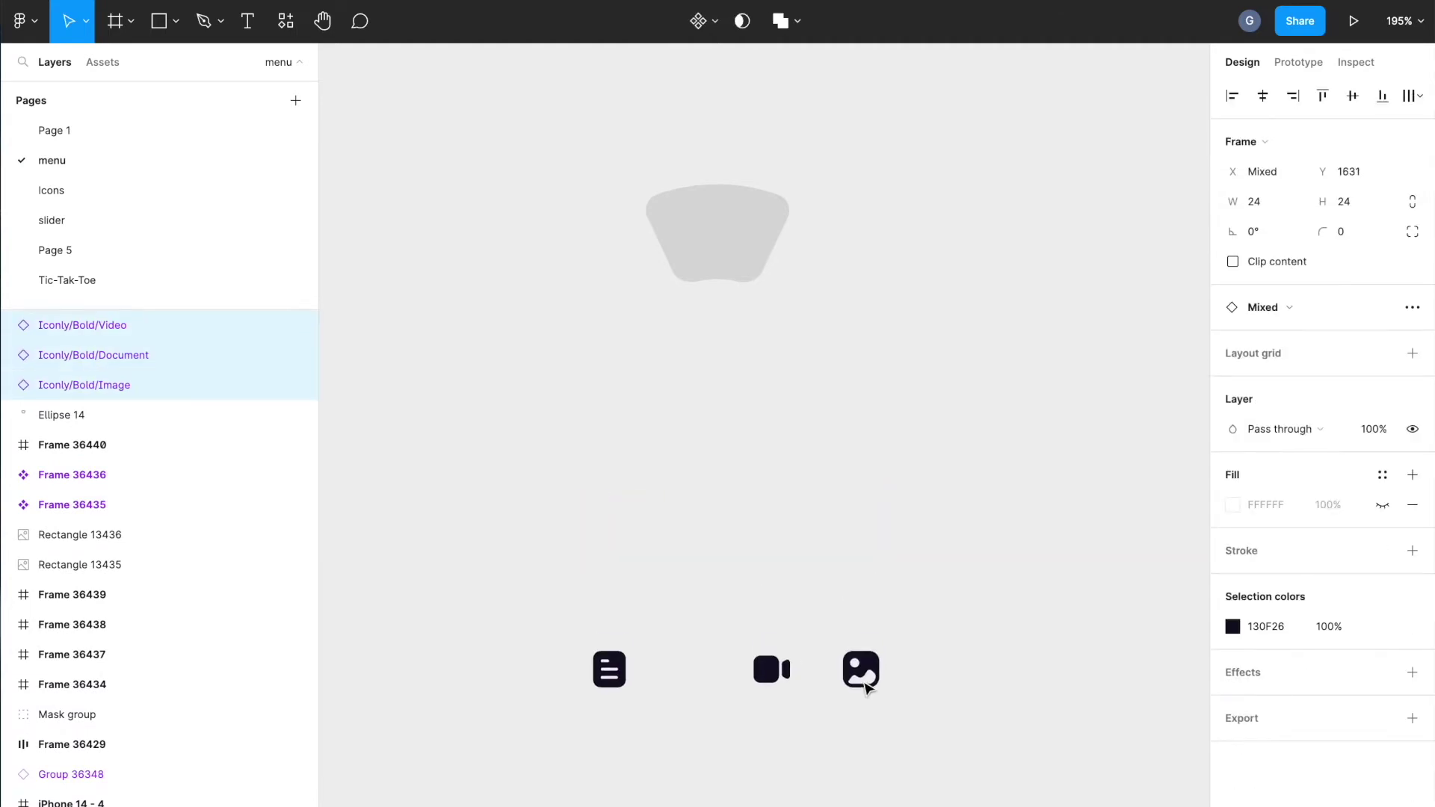
{"action": "left_click", "coordinate": [972, 638]}
{"action": "scroll", "coordinate": [837, 434], "scroll_direction": "up", "scroll_amount": 3}
{"action": "scroll", "coordinate": [814, 378], "scroll_direction": "down", "scroll_amount": 1}
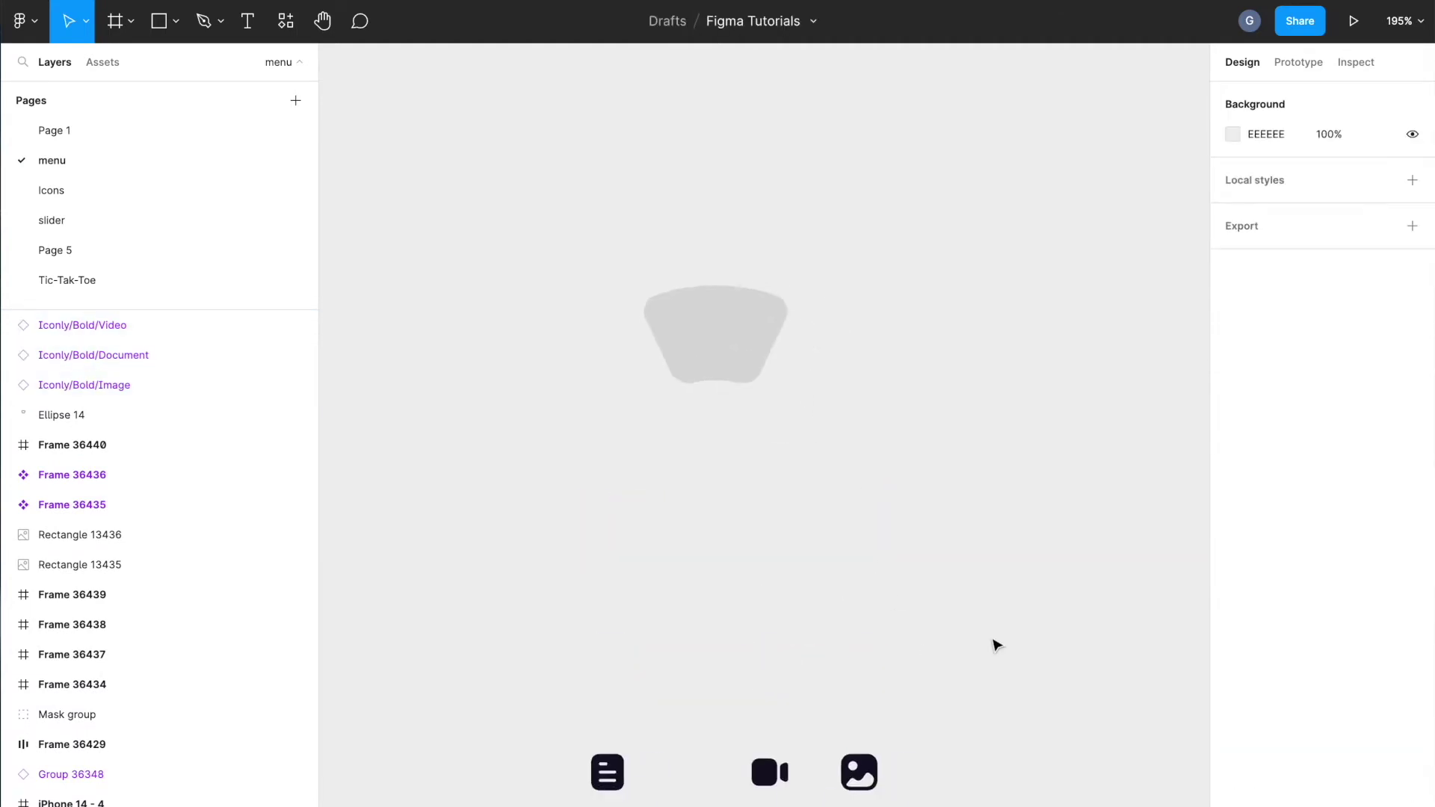
Move the document icon onto the middle of the arc segment, at X -1613, Y 1390
{"action": "left_click_drag", "start_coordinate": [624, 783], "coordinate": [729, 340]}
{"action": "left_click", "coordinate": [756, 333], "text": "shift"}
{"action": "key", "text": "Escape"}
{"action": "left_click", "coordinate": [722, 342]}
{"action": "scroll", "coordinate": [761, 329], "scroll_direction": "left", "scroll_amount": 1}
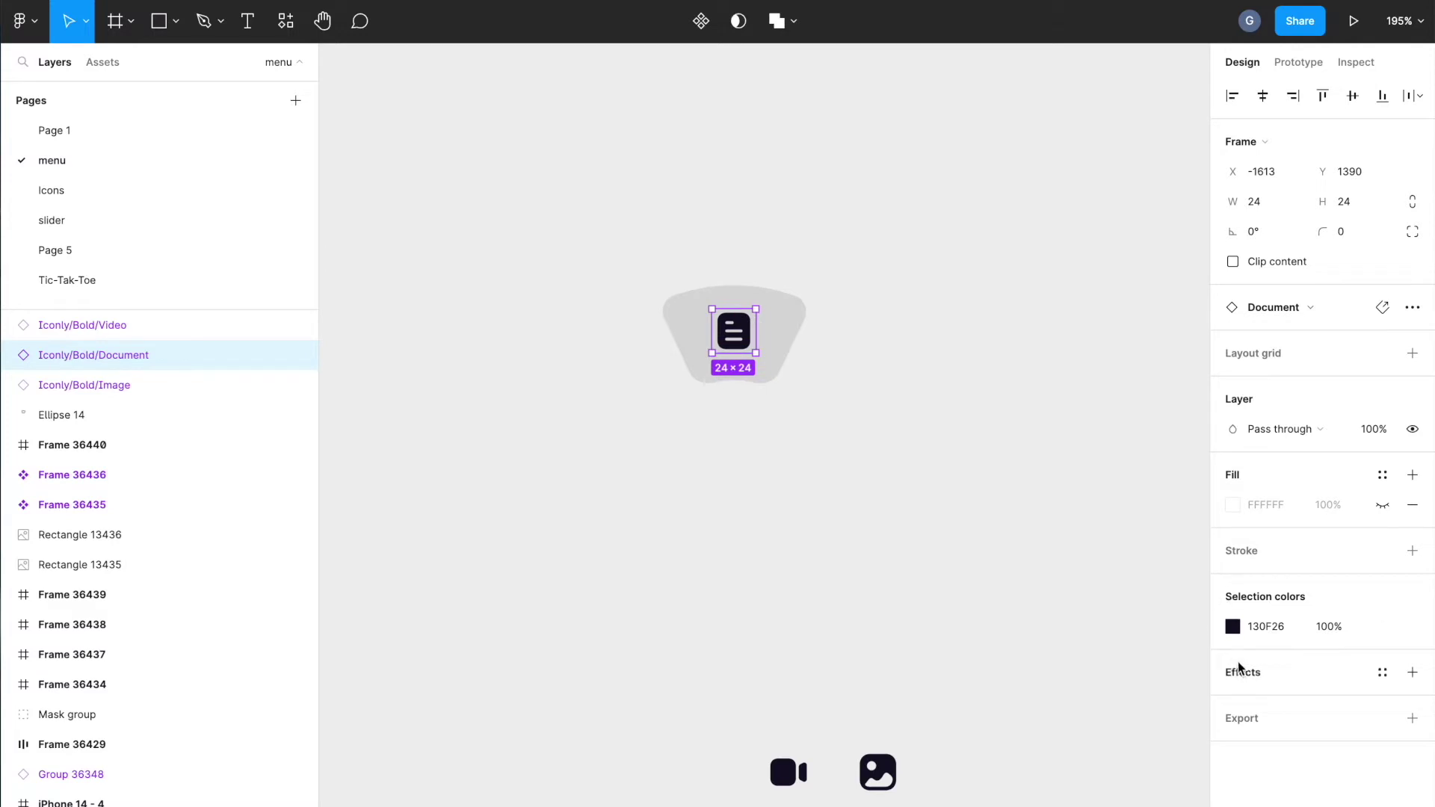
Change the document icon's colour to white (FFFFFF)
{"action": "left_click", "coordinate": [1233, 626]}
{"action": "left_click_drag", "start_coordinate": [1002, 532], "coordinate": [954, 506]}
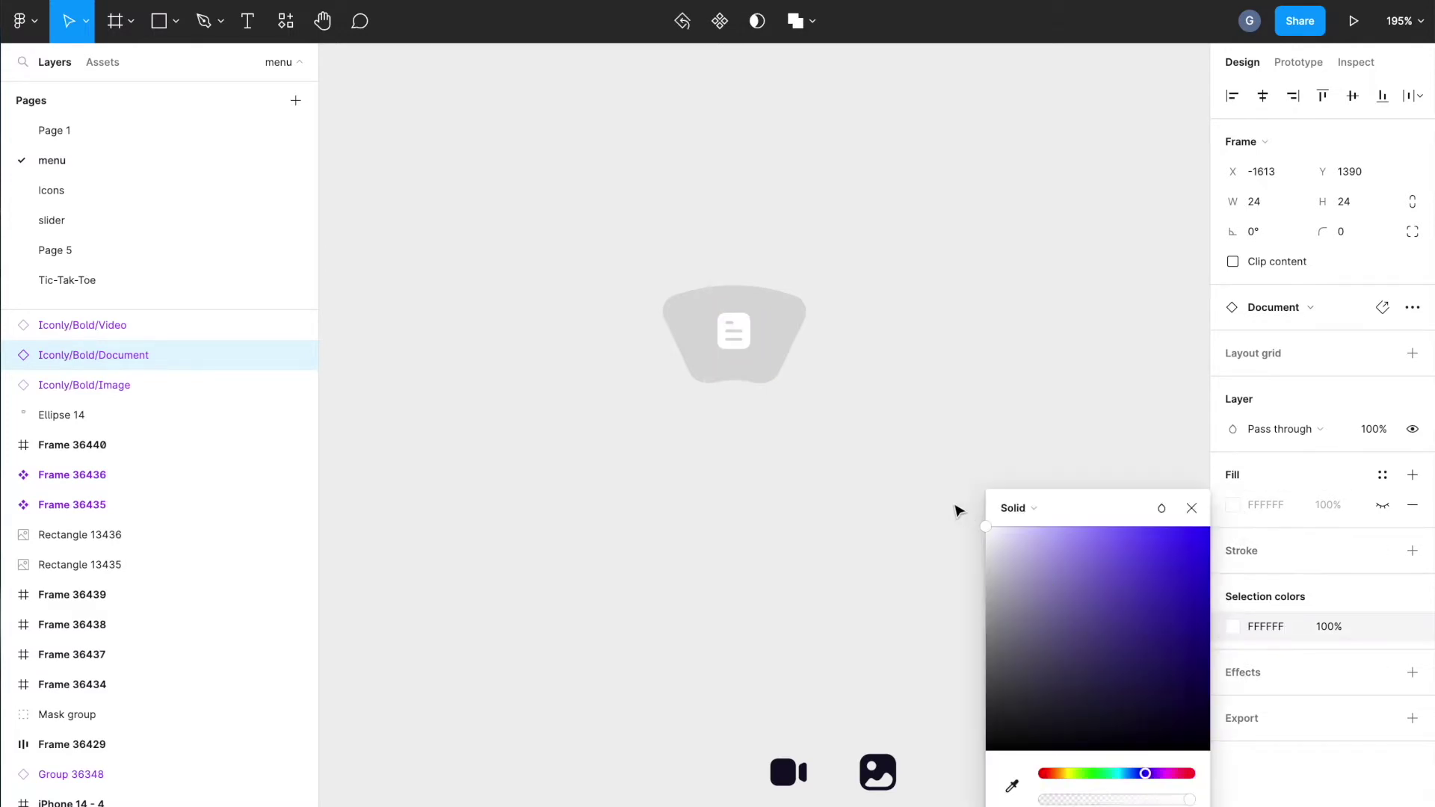
{"action": "left_click", "coordinate": [838, 410]}
Set the fill of the arc segment behind the document icon to FFBF1B
{"action": "left_click", "coordinate": [762, 351]}
{"action": "left_click", "coordinate": [1269, 384]}
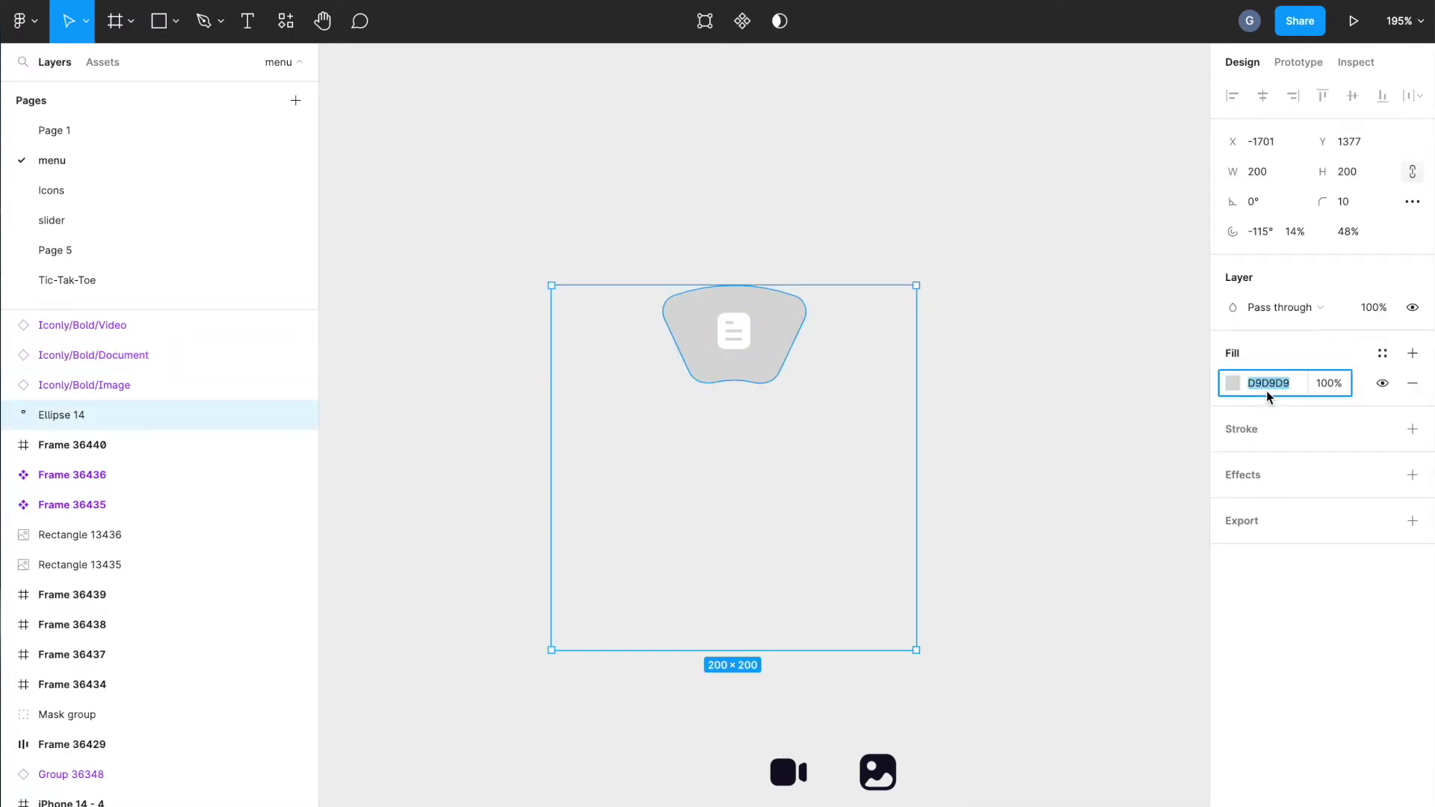
{"action": "type", "text": "ffbf10"}
{"action": "key", "text": "Return"}
{"action": "left_click", "coordinate": [1019, 484]}
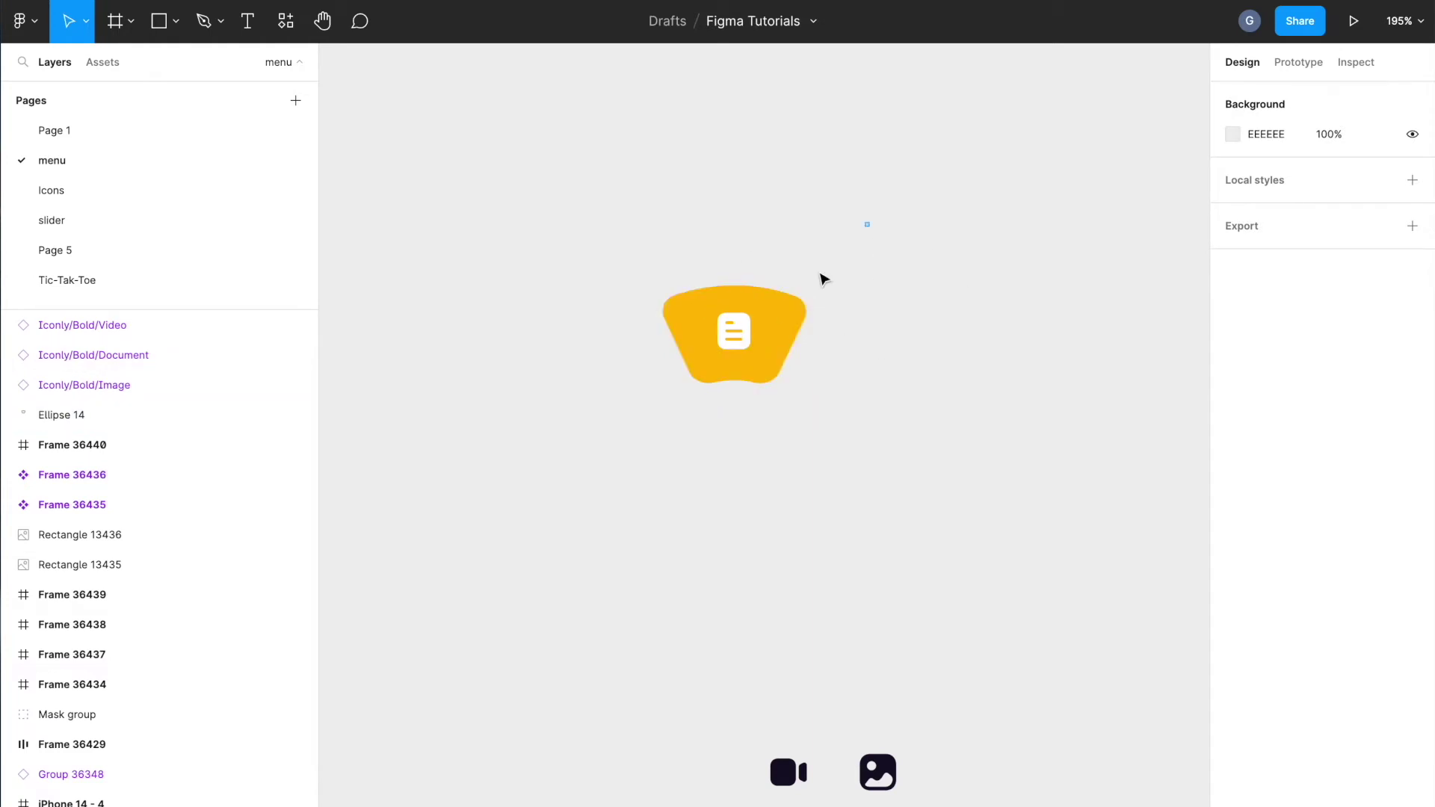
Group the document icon with the yellow arc segment and rename the group "button doc"
{"action": "left_click_drag", "start_coordinate": [868, 234], "coordinate": [576, 441]}
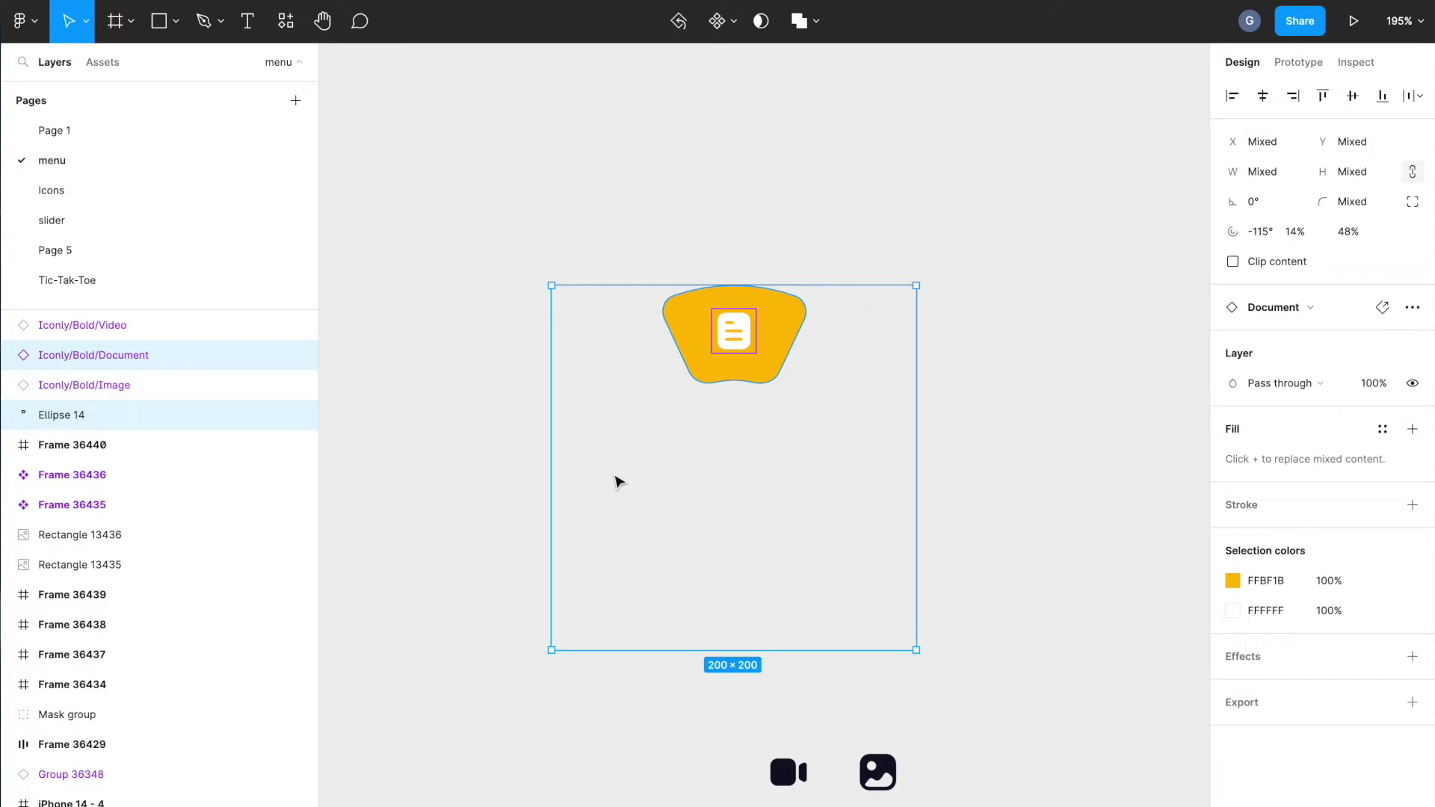
{"action": "key", "text": "ctrl+g"}
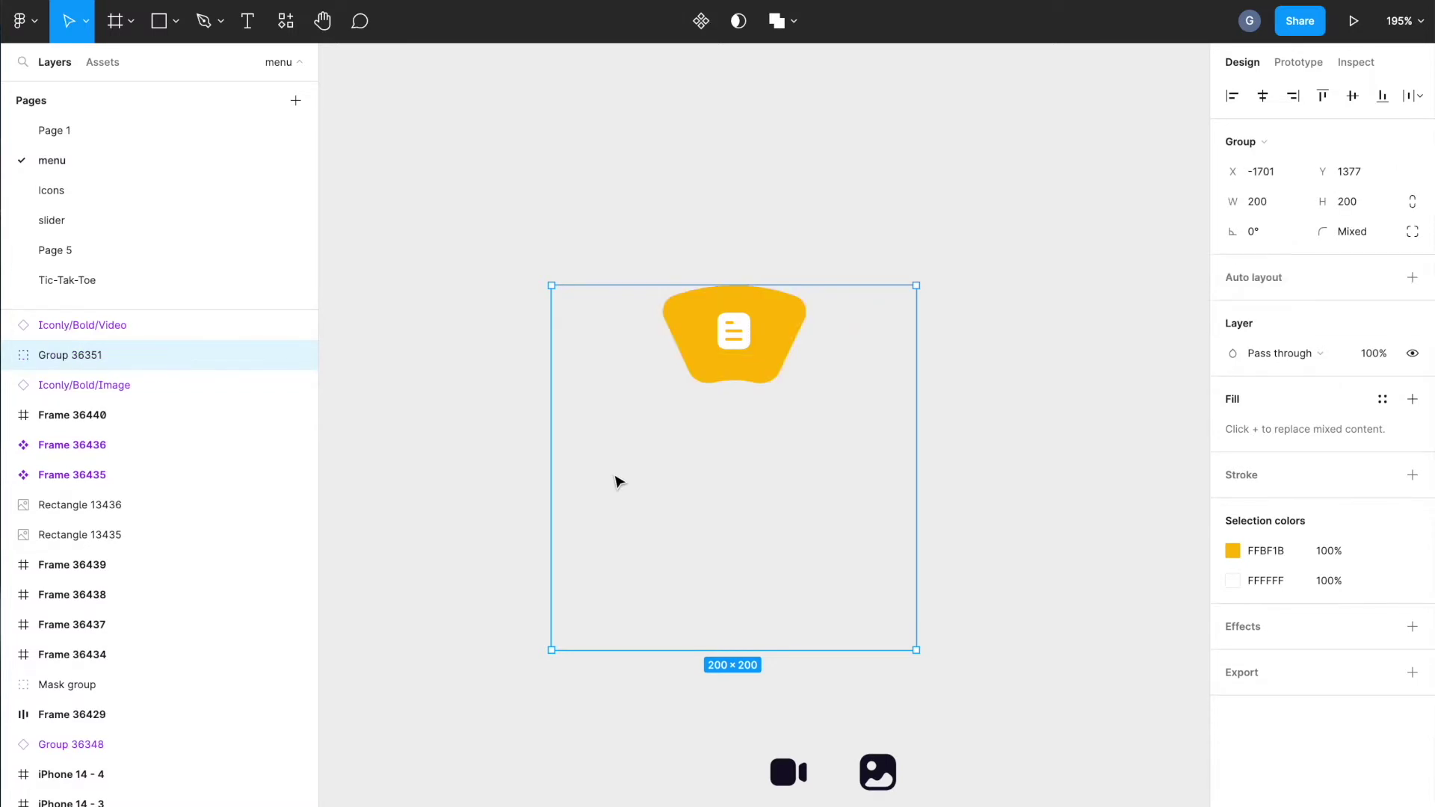
{"action": "double_click", "coordinate": [65, 351]}
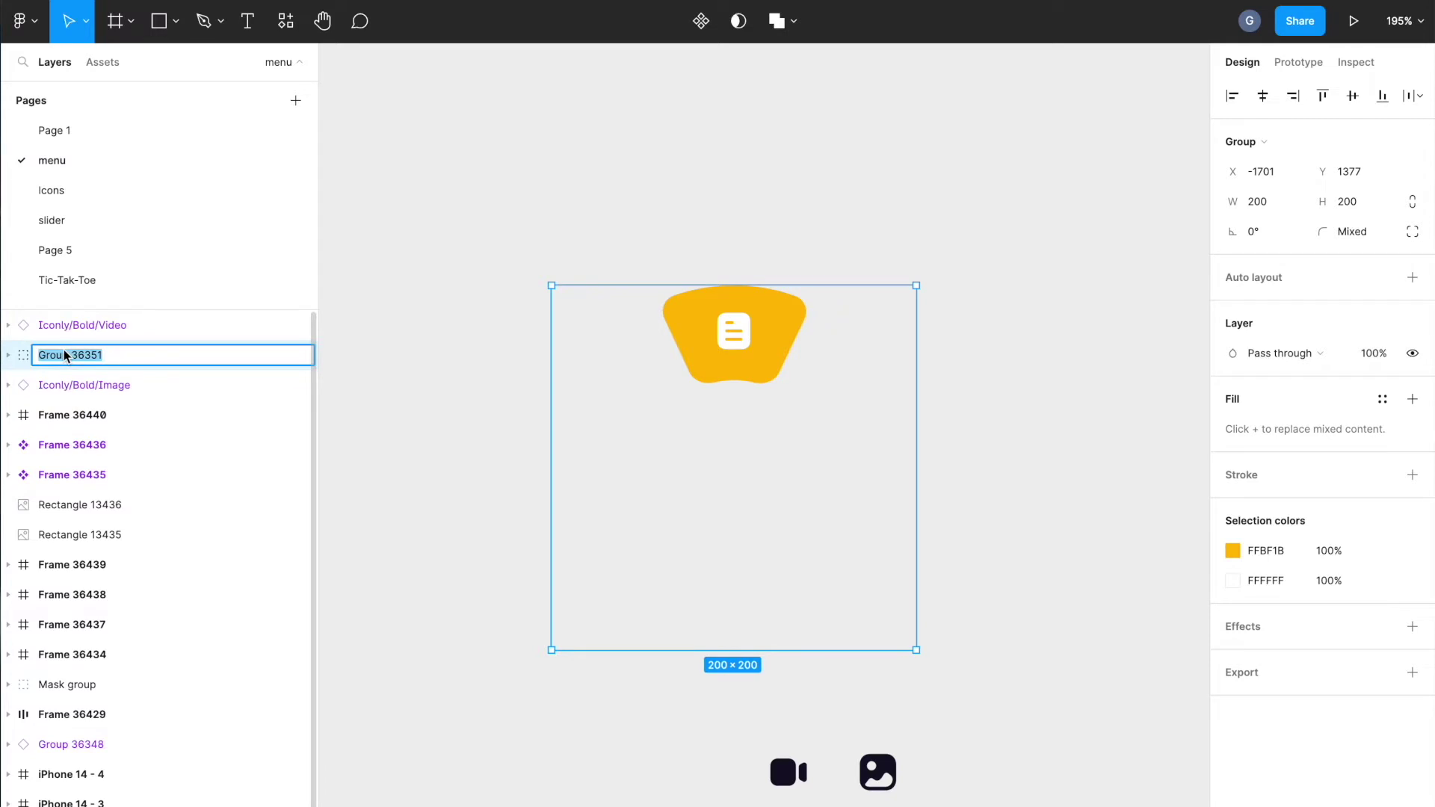
{"action": "type", "text": "but"}
{"action": "key", "text": "Return"}
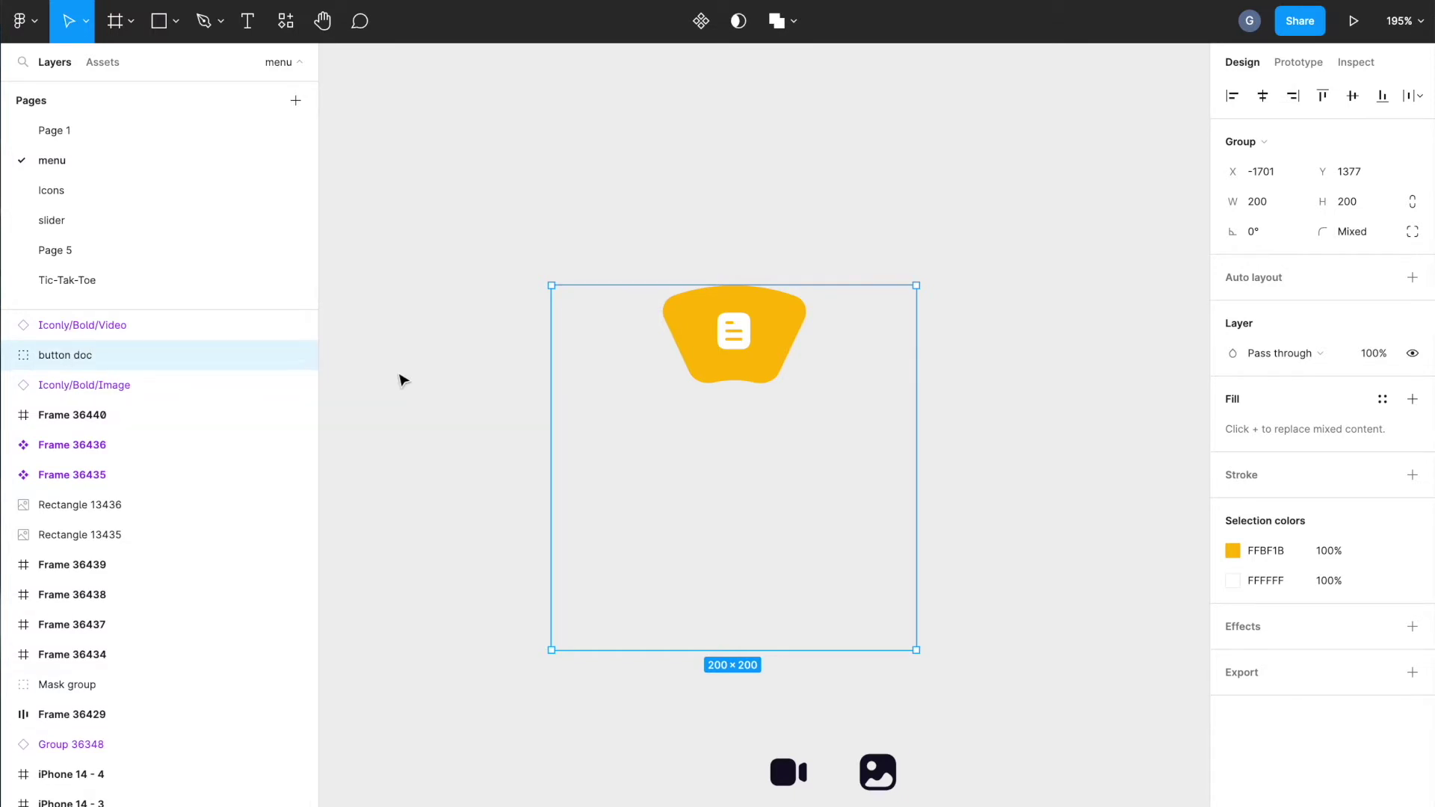
{"action": "left_click", "coordinate": [620, 184]}
Turn the "button doc" group into a component and add a second variant to it
{"action": "left_click", "coordinate": [745, 369]}
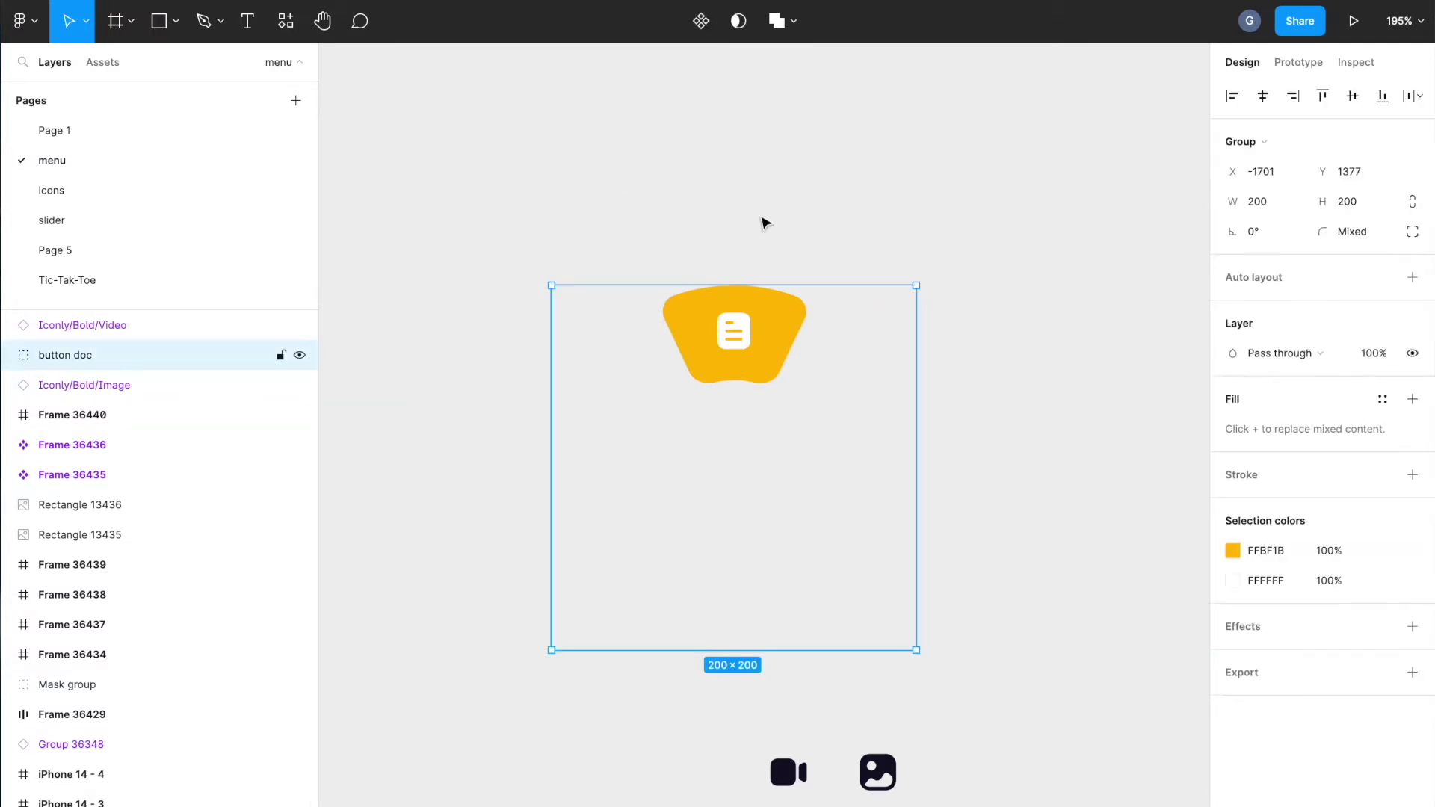
{"action": "left_click", "coordinate": [701, 24]}
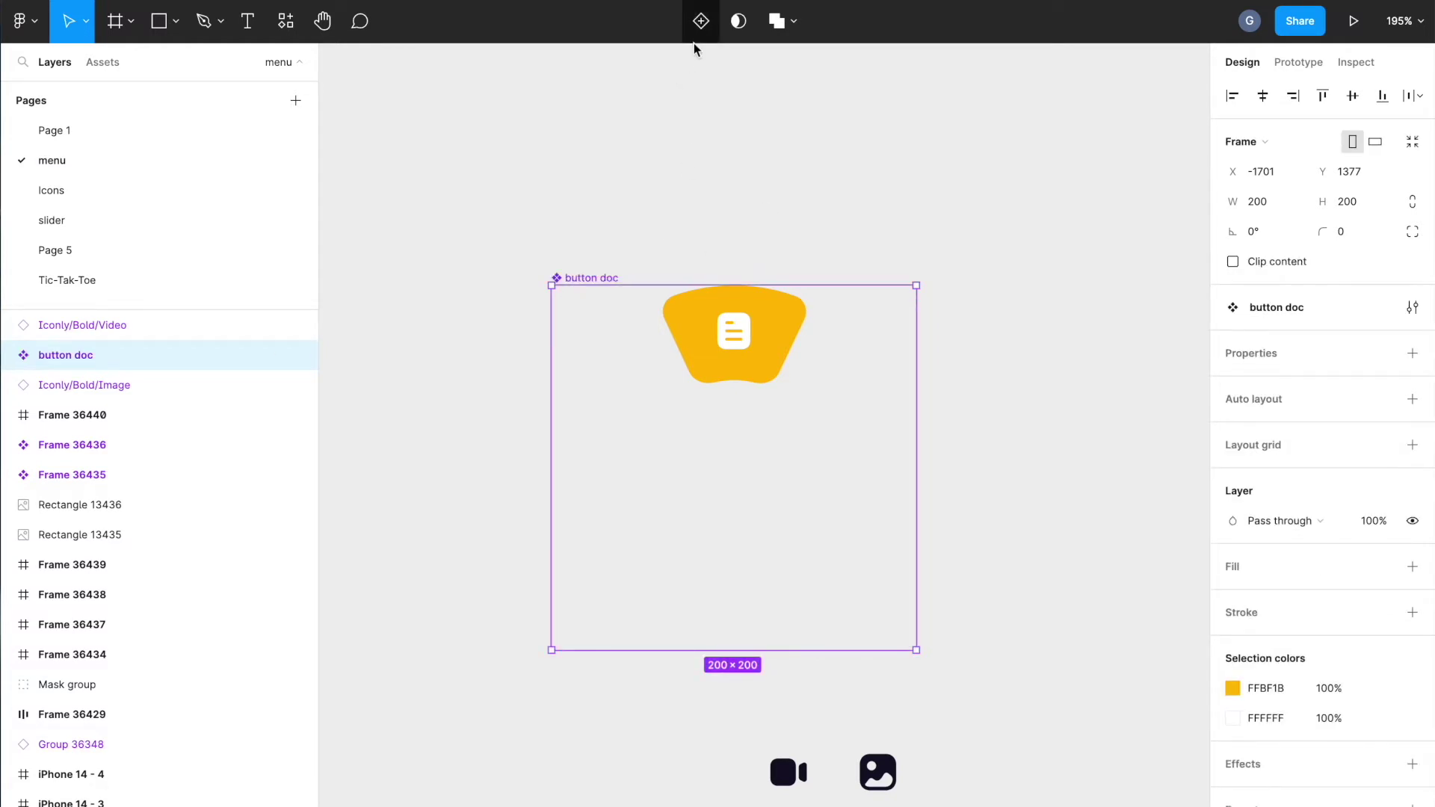
{"action": "left_click", "coordinate": [701, 23]}
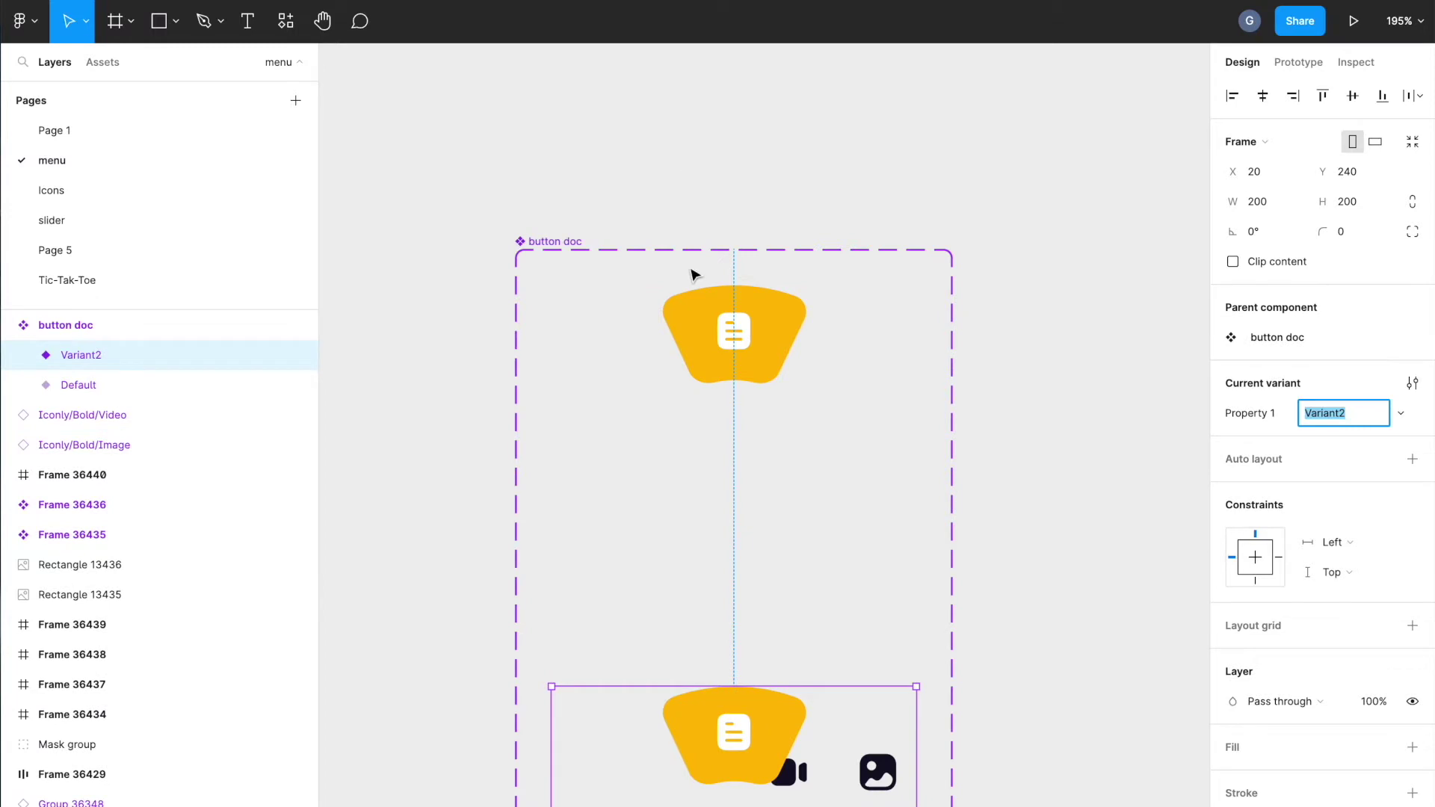
Apply horizontal auto layout to the "button doc" component set and add a third variant
{"action": "left_click", "coordinate": [552, 241]}
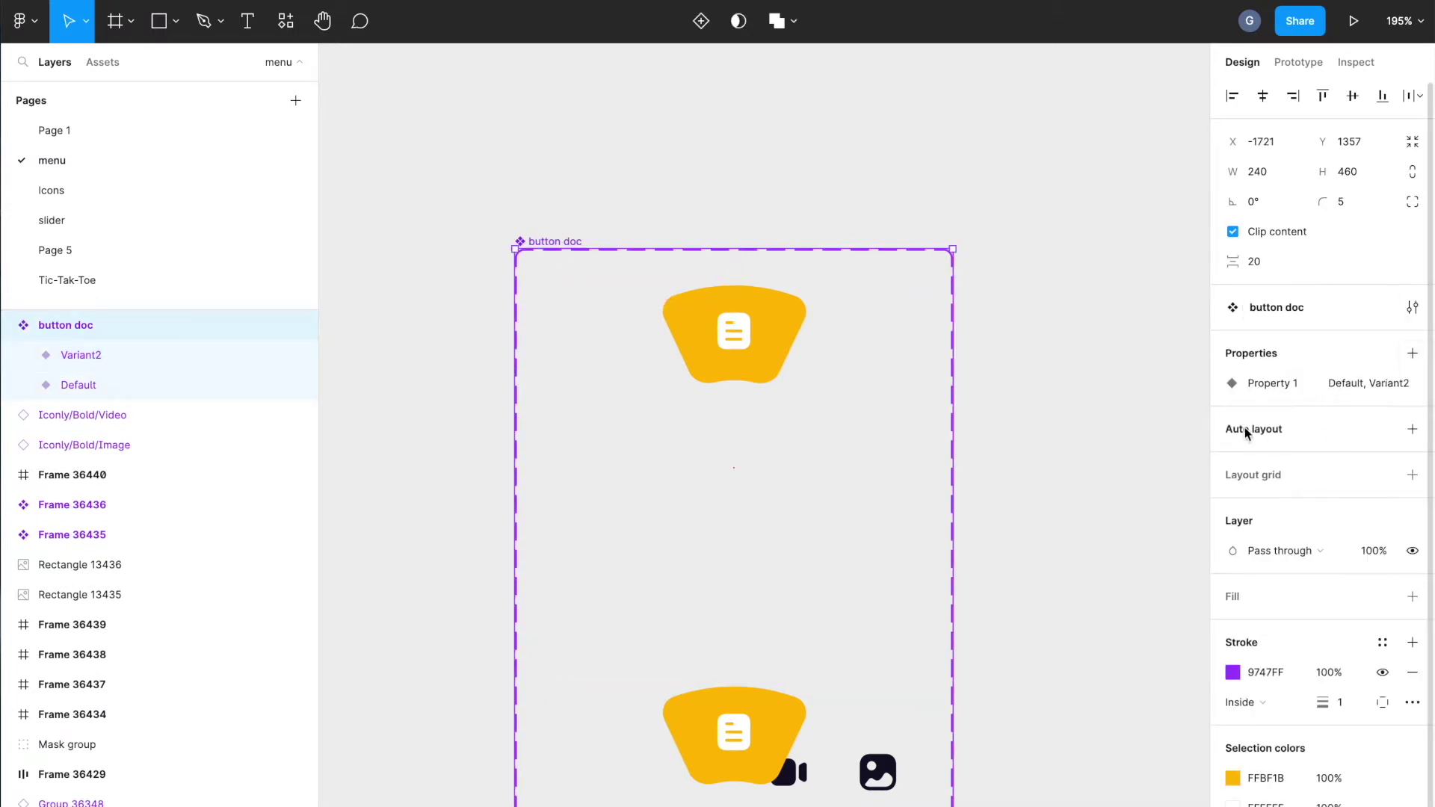
{"action": "left_click", "coordinate": [1413, 429]}
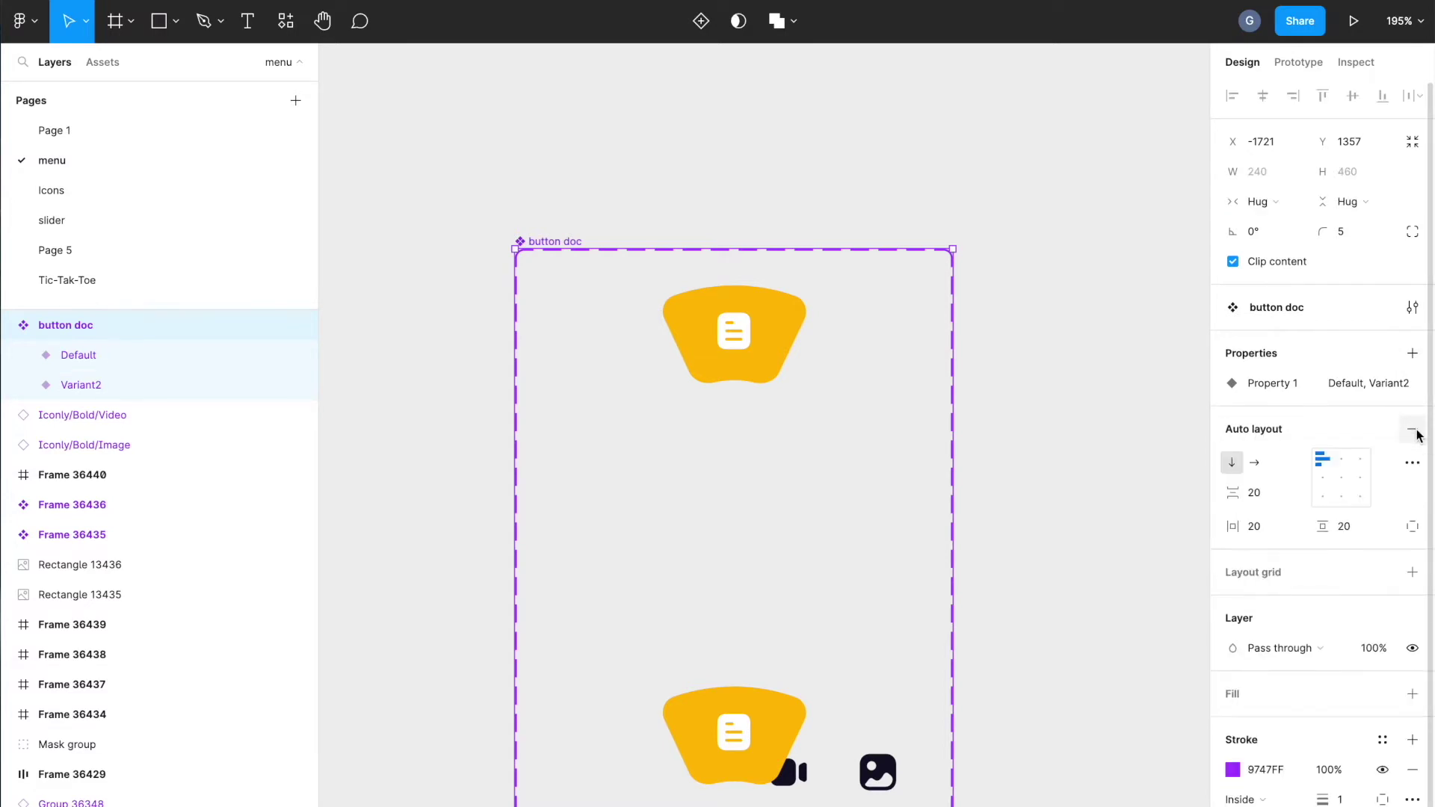
{"action": "left_click", "coordinate": [1258, 465]}
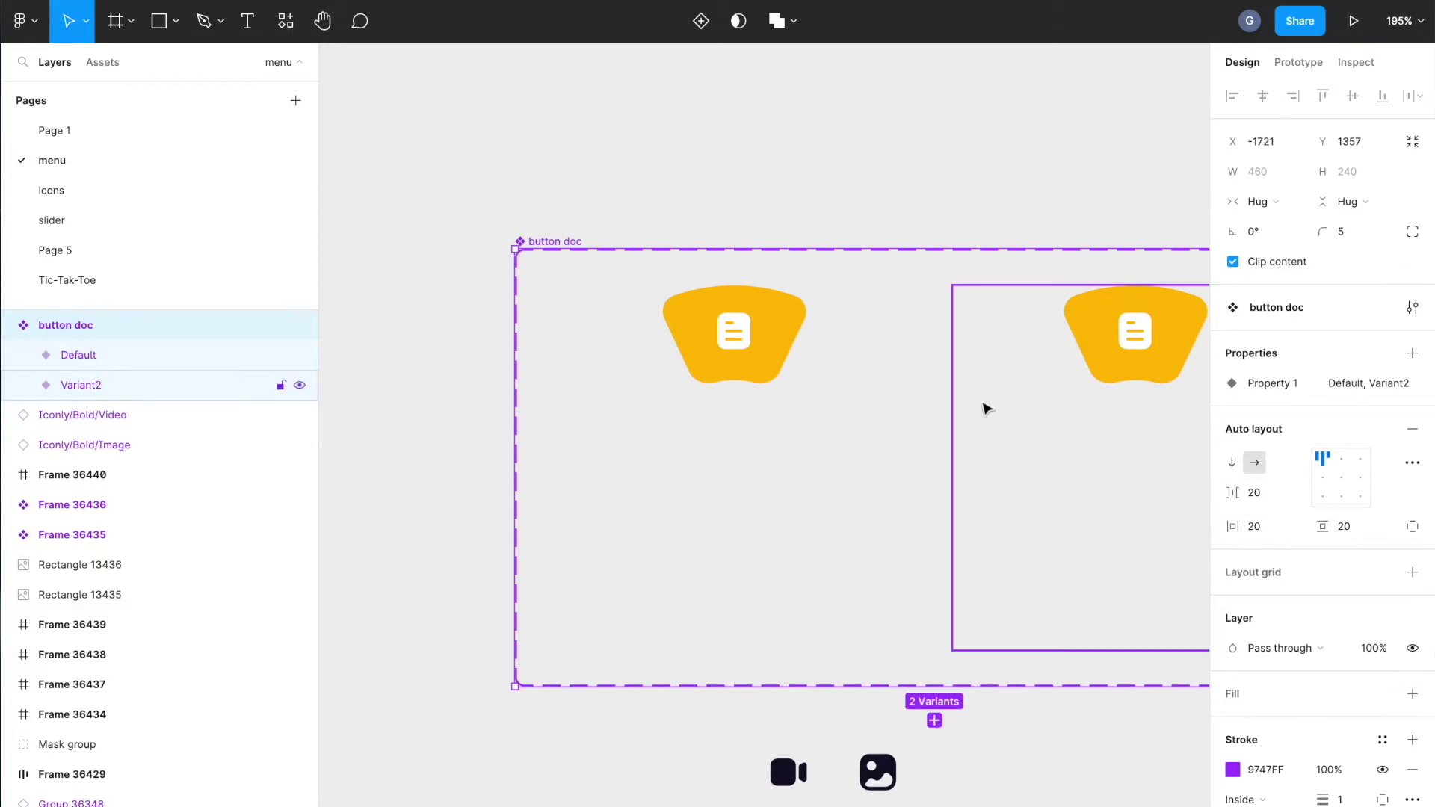
{"action": "scroll", "coordinate": [974, 406], "scroll_direction": "down", "scroll_amount": 3}
{"action": "scroll", "coordinate": [949, 411], "scroll_direction": "right", "scroll_amount": 4}
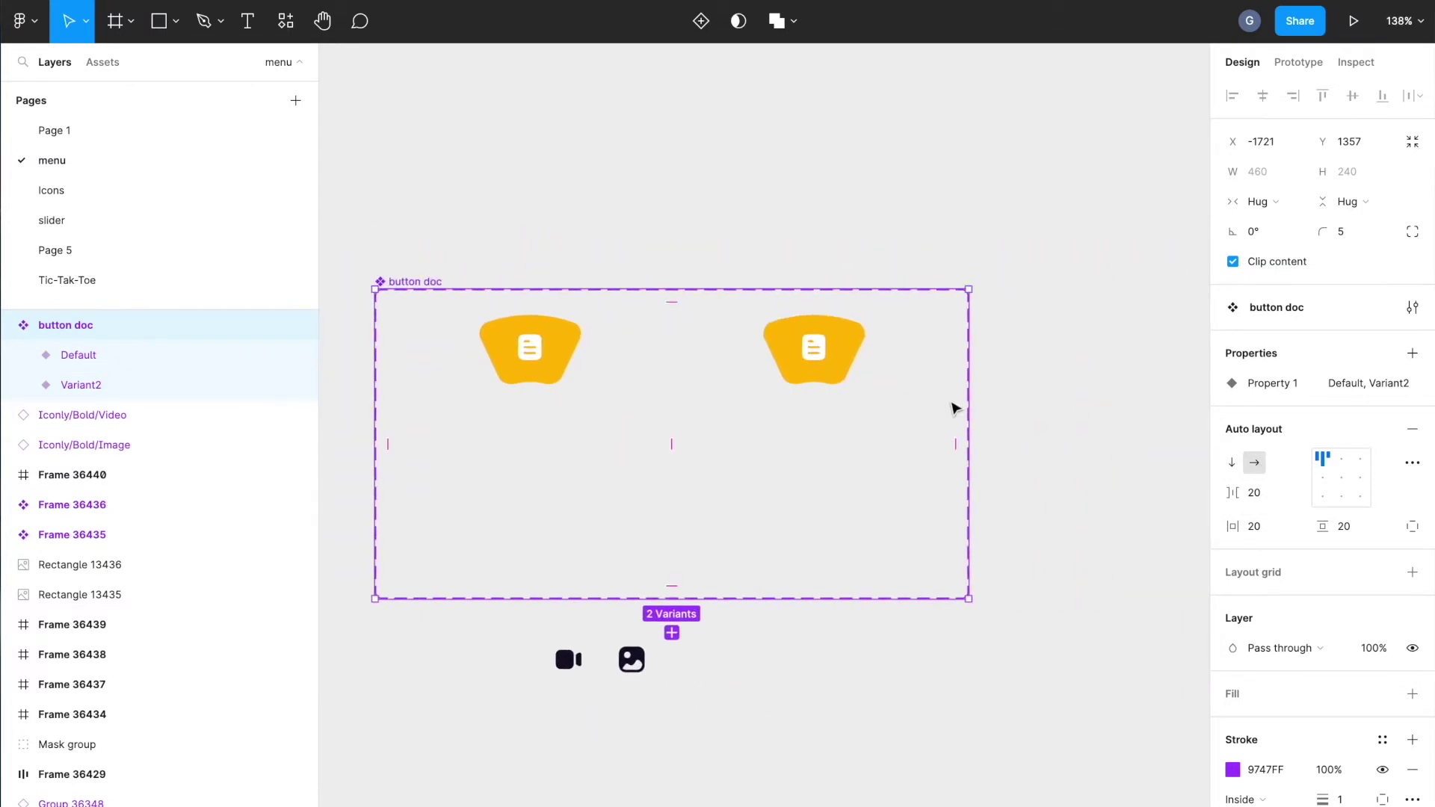
{"action": "left_click", "coordinate": [701, 21]}
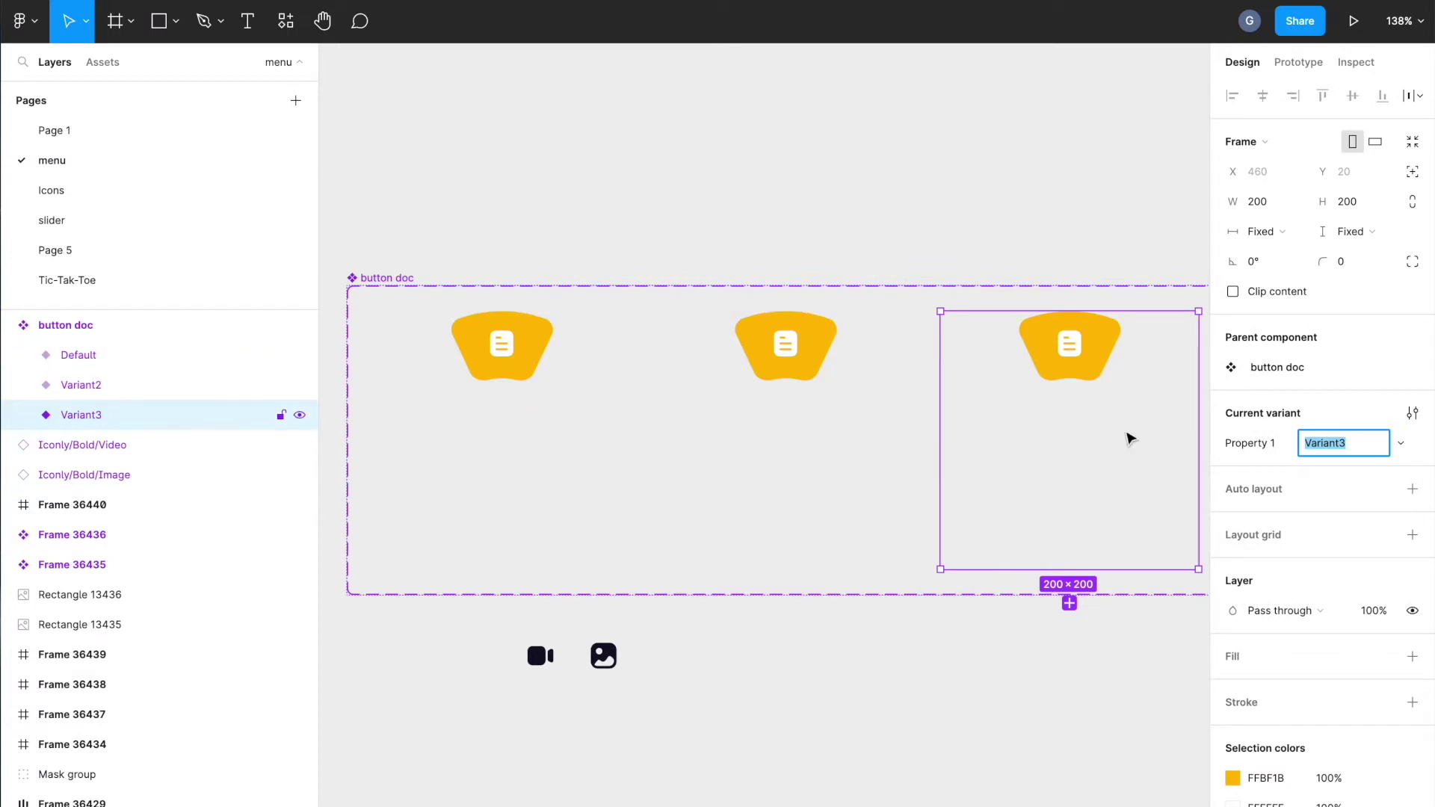
{"action": "left_click", "coordinate": [1024, 157]}
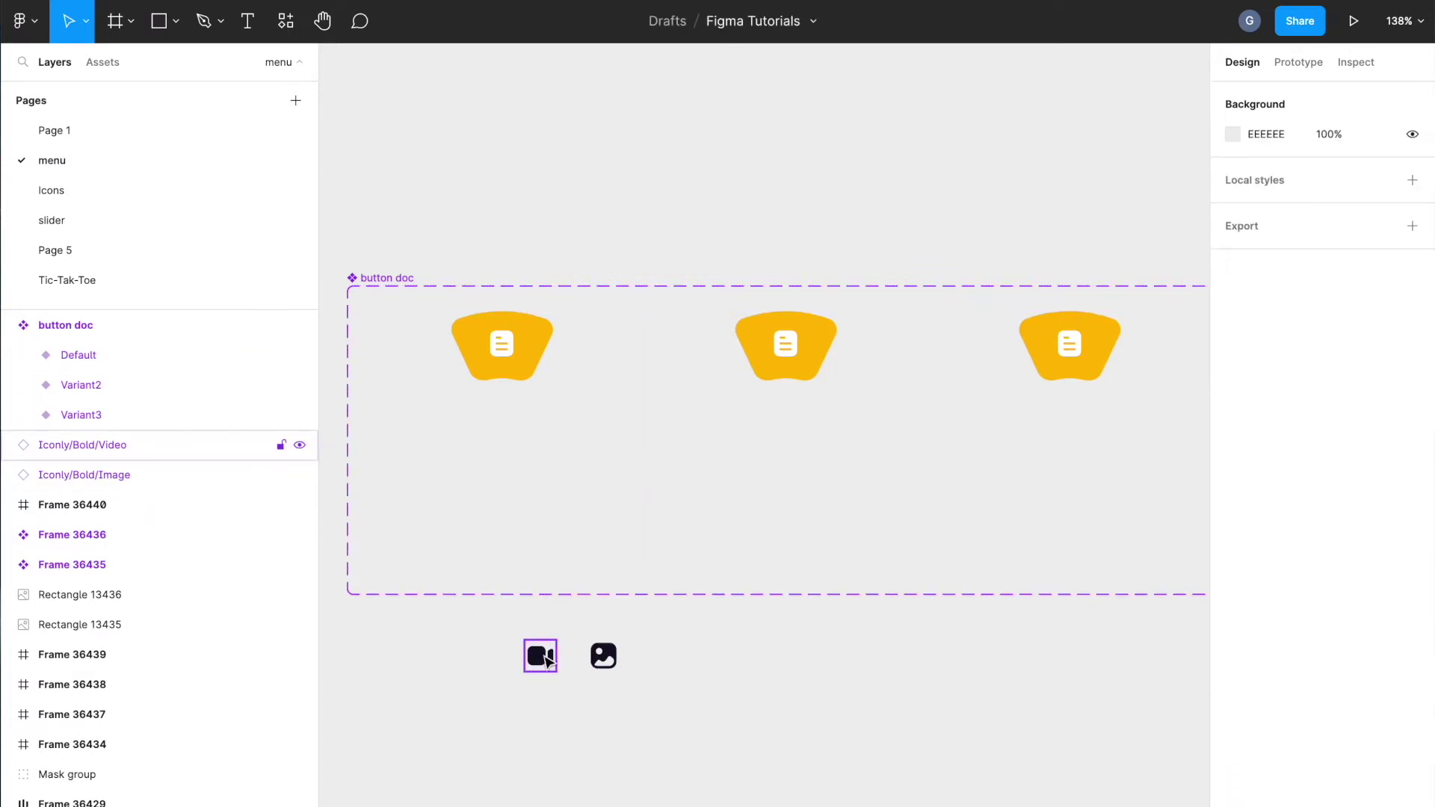
Move the video icon onto the centre of the arc segment in Variant2 and delete the document icon beneath it
{"action": "left_click_drag", "start_coordinate": [547, 660], "coordinate": [791, 351]}
{"action": "scroll", "coordinate": [790, 351], "scroll_direction": "up", "scroll_amount": 5}
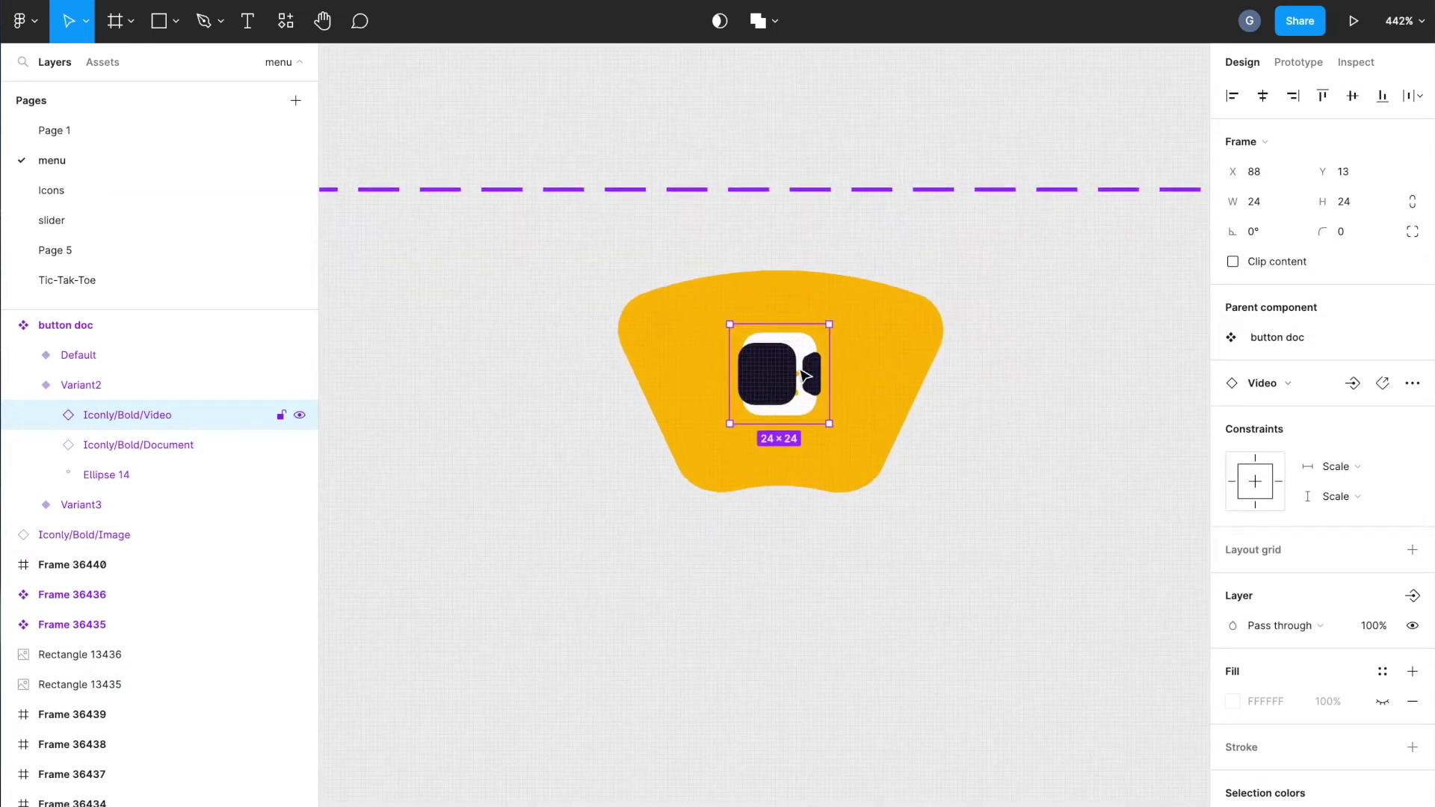
{"action": "left_click", "coordinate": [131, 441]}
{"action": "key", "text": "Delete"}
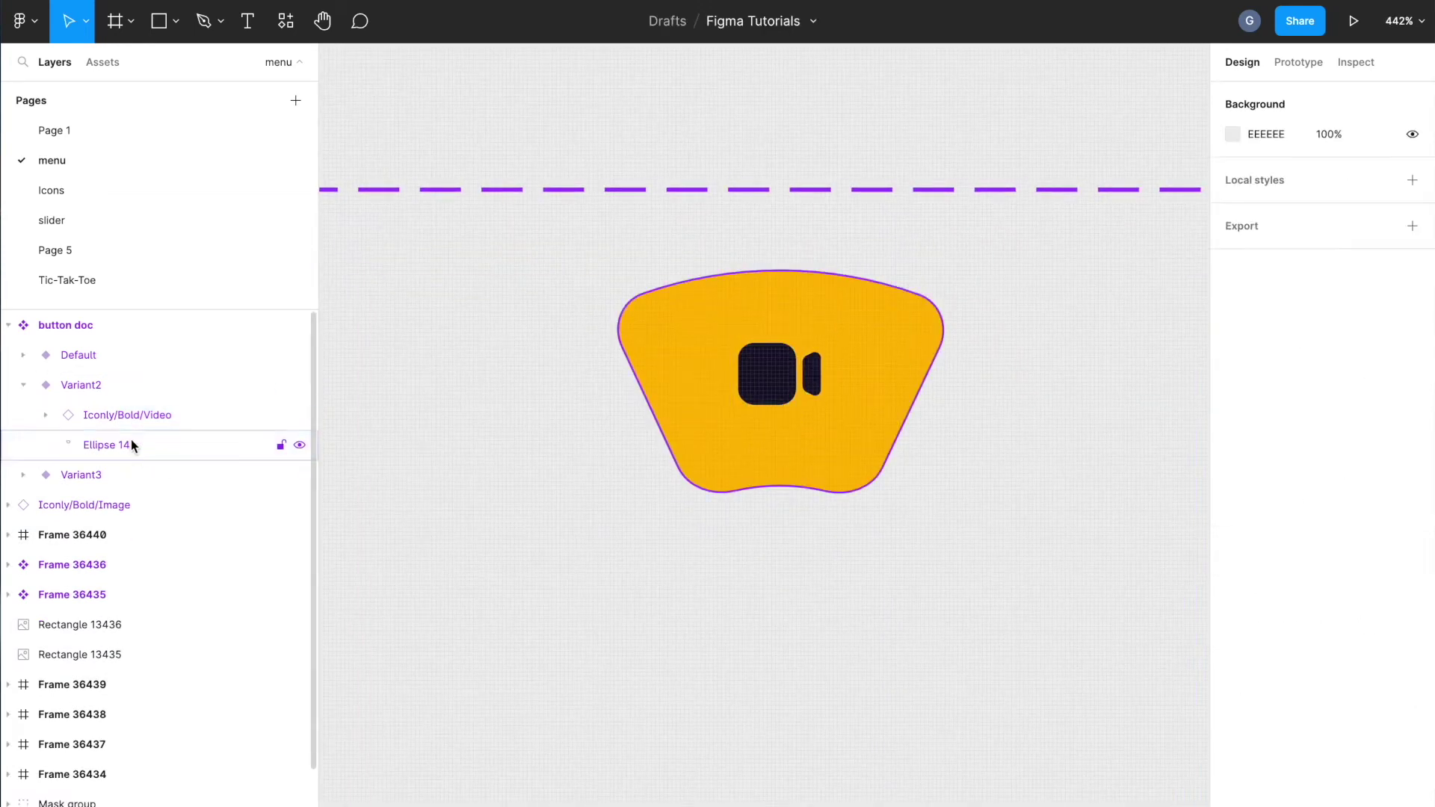
Change the colour of the video icon in Variant2 to white
{"action": "left_click", "coordinate": [769, 394]}
{"action": "left_click", "coordinate": [769, 394]}
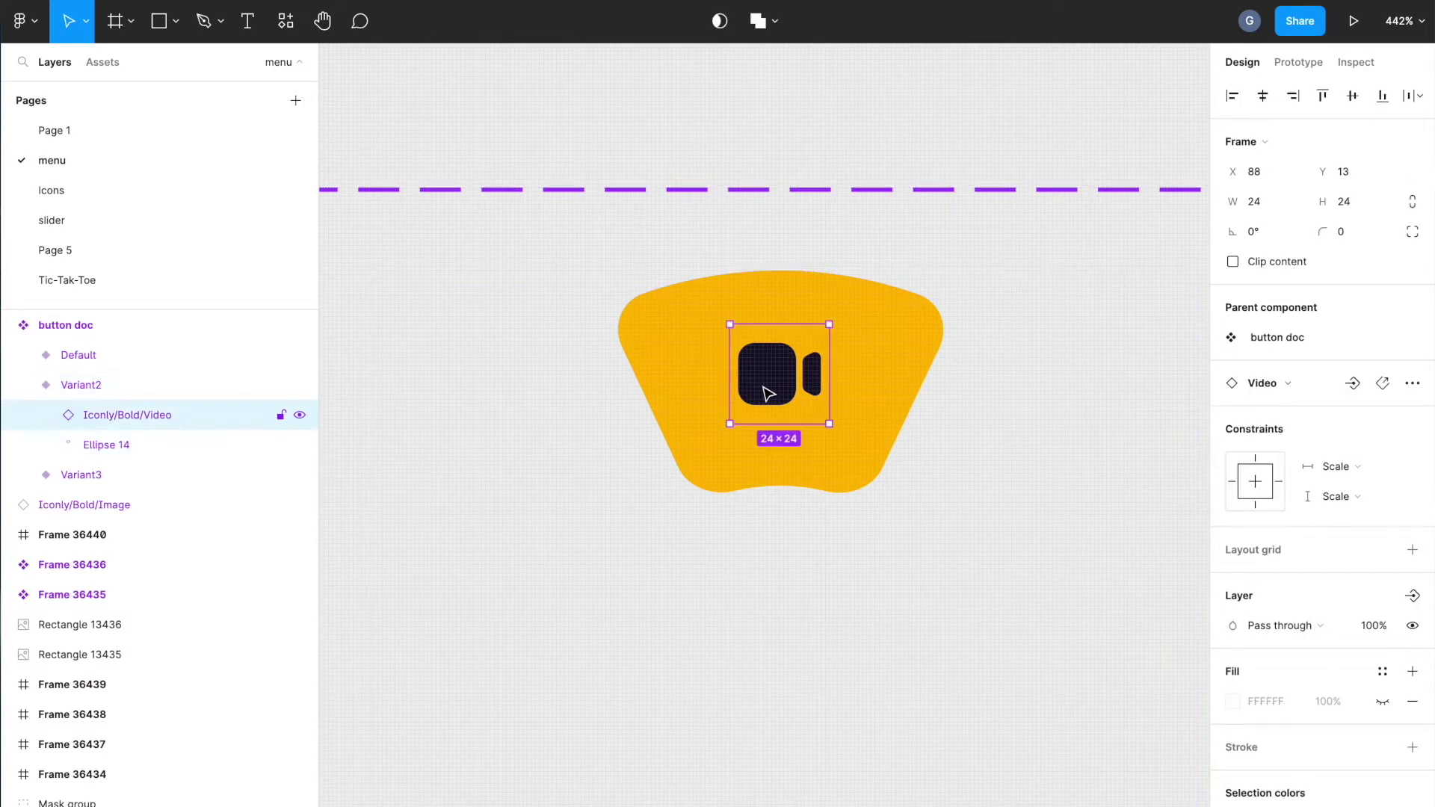
{"action": "left_click", "coordinate": [1233, 701]}
{"action": "left_click", "coordinate": [759, 563]}
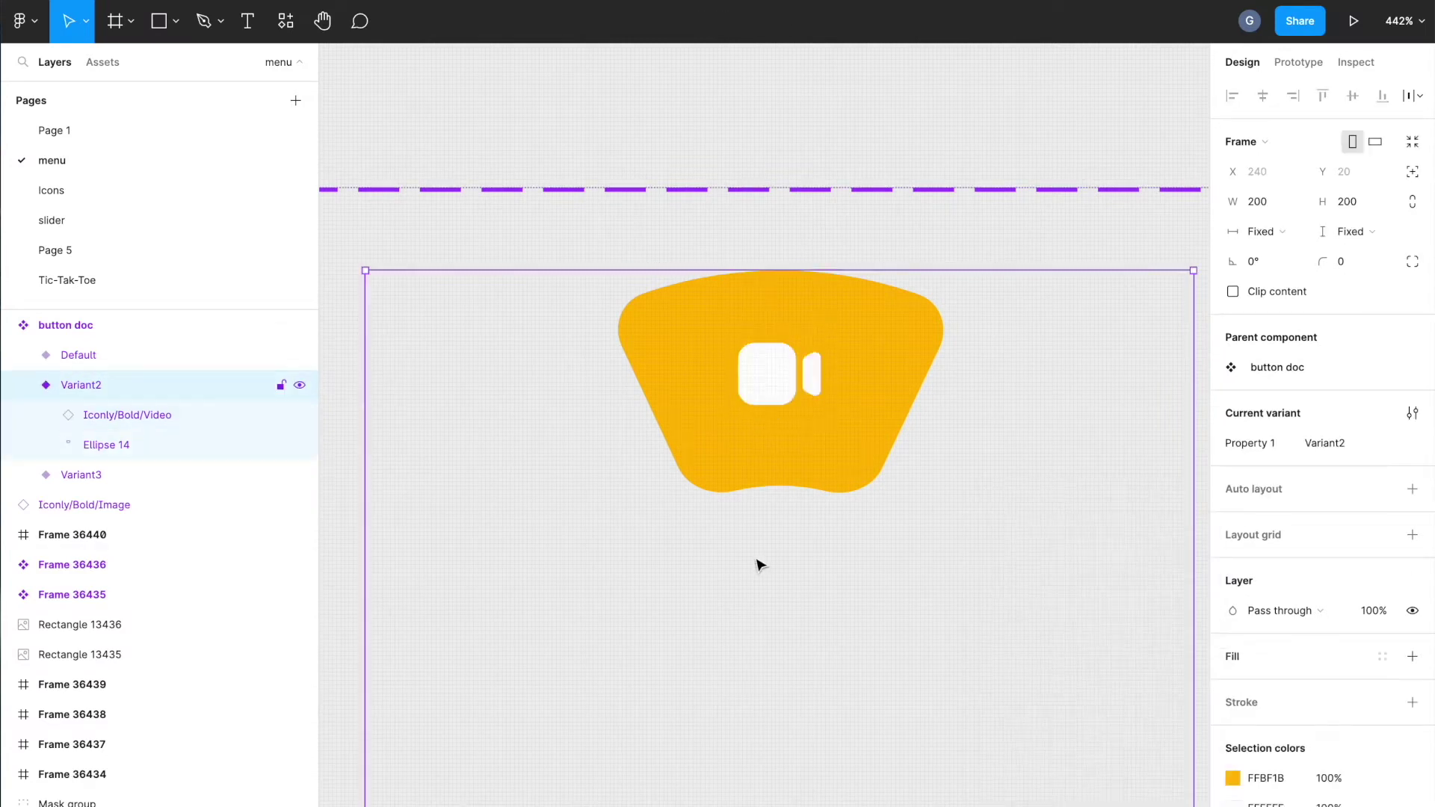
Move the image icon onto the centre of the arc segment in Variant3 and delete the document icon beneath it
{"action": "scroll", "coordinate": [711, 513], "scroll_direction": "down", "scroll_amount": 5}
{"action": "left_click", "coordinate": [561, 777]}
{"action": "left_click_drag", "start_coordinate": [560, 777], "coordinate": [1007, 469]}
{"action": "scroll", "coordinate": [1005, 472], "scroll_direction": "up", "scroll_amount": 5}
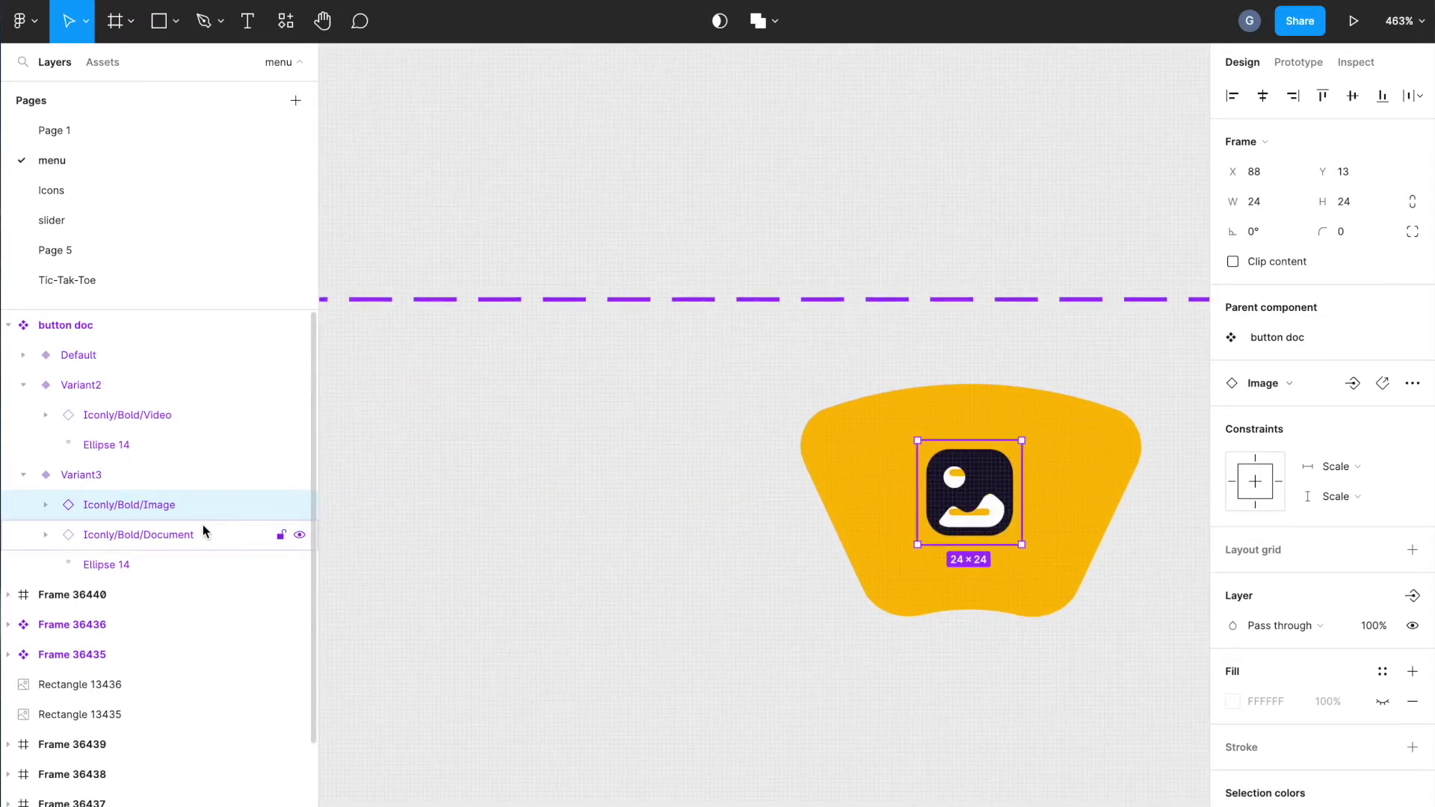
{"action": "left_click", "coordinate": [181, 532]}
{"action": "key", "text": "Delete"}
Change the colour of the image icon in Variant3 to white
{"action": "left_click", "coordinate": [971, 489]}
{"action": "scroll", "coordinate": [943, 478], "scroll_direction": "down", "scroll_amount": 10}
{"action": "left_click", "coordinate": [1232, 778]}
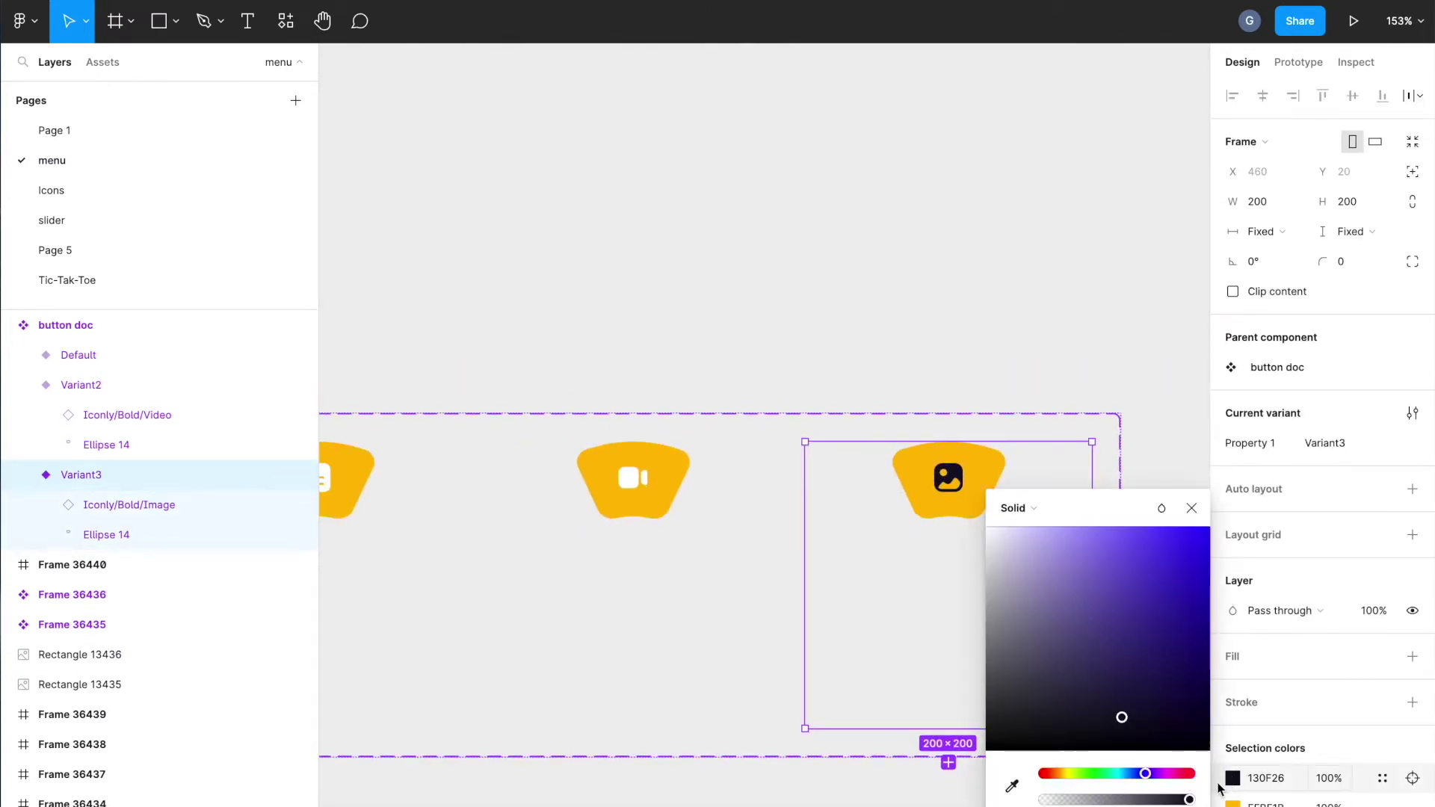
{"action": "left_click", "coordinate": [990, 531]}
{"action": "left_click", "coordinate": [1129, 382]}
{"action": "scroll", "coordinate": [1128, 382], "scroll_direction": "down", "scroll_amount": 5}
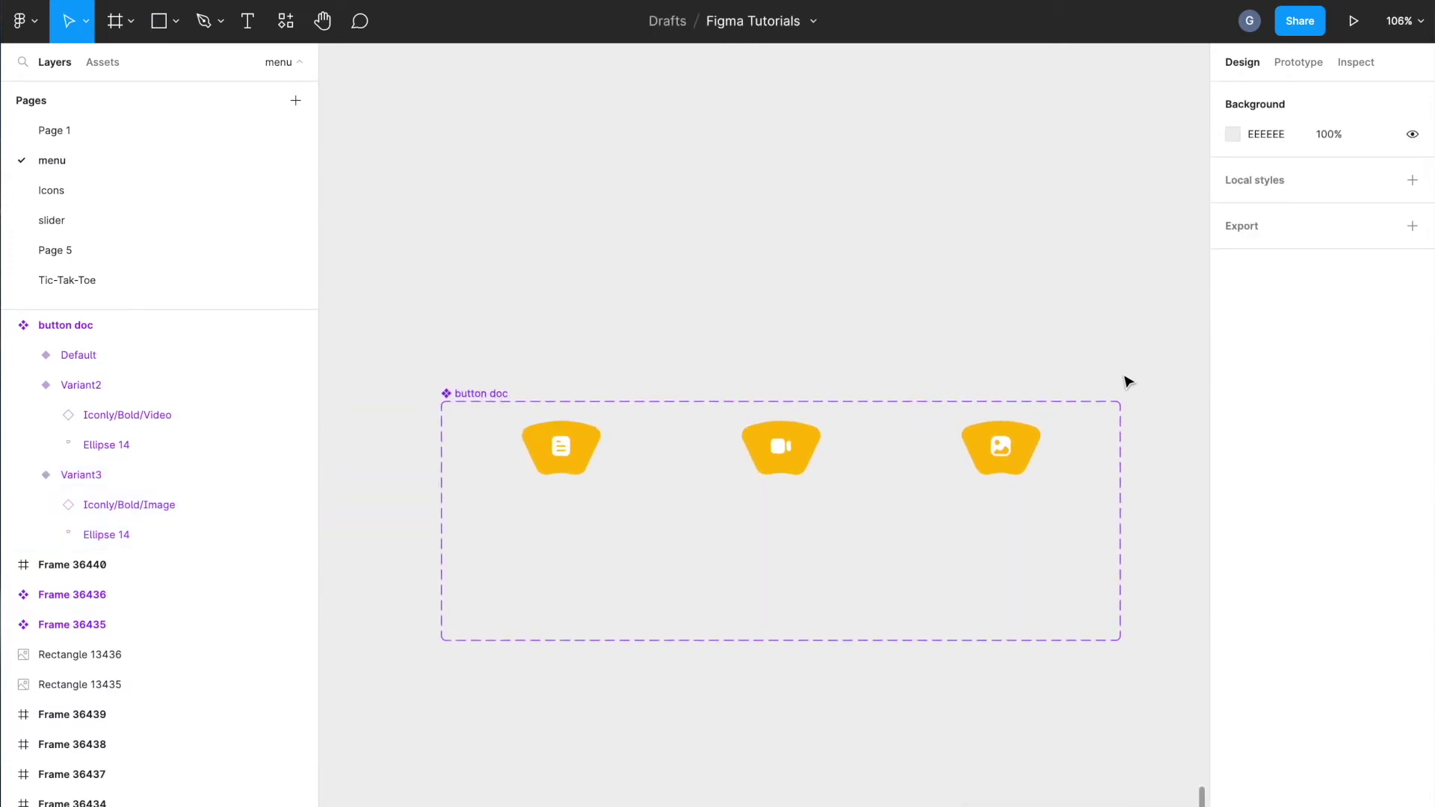
Set the fill of the arc segment behind the video icon in Variant2 to FF7171
{"action": "double_click", "coordinate": [804, 445]}
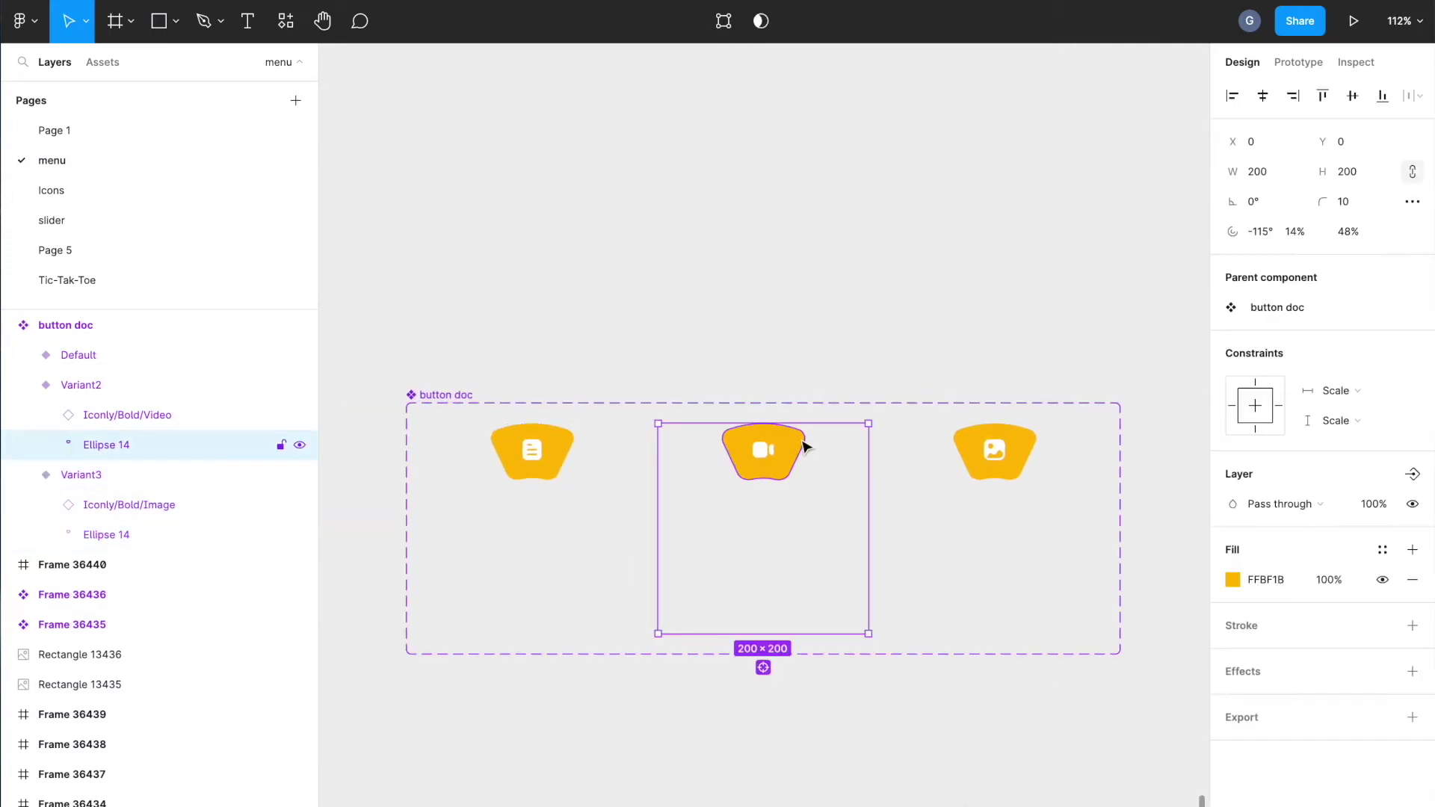
{"action": "left_click", "coordinate": [1269, 577]}
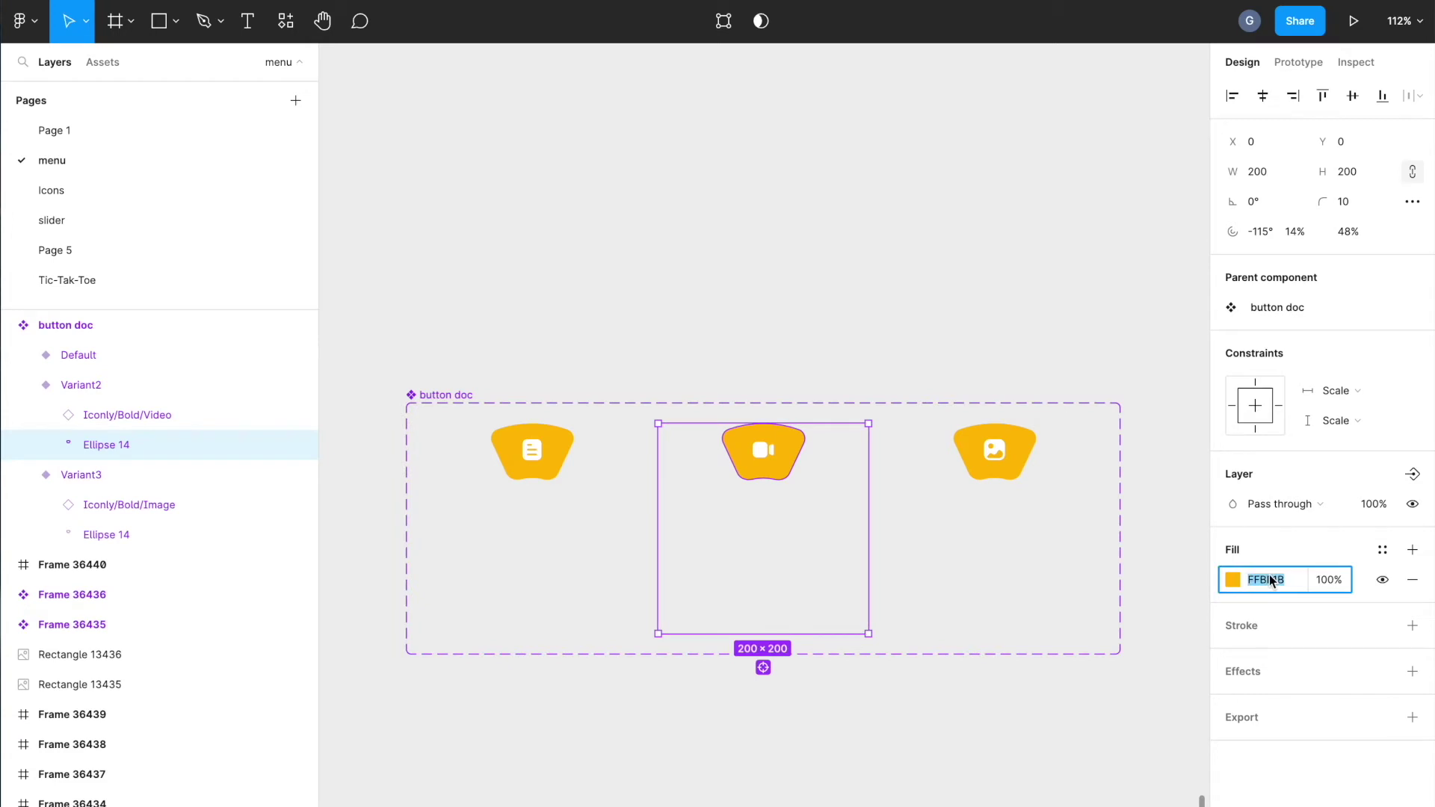
{"action": "type", "text": "FF"}
{"action": "key", "text": "Return"}
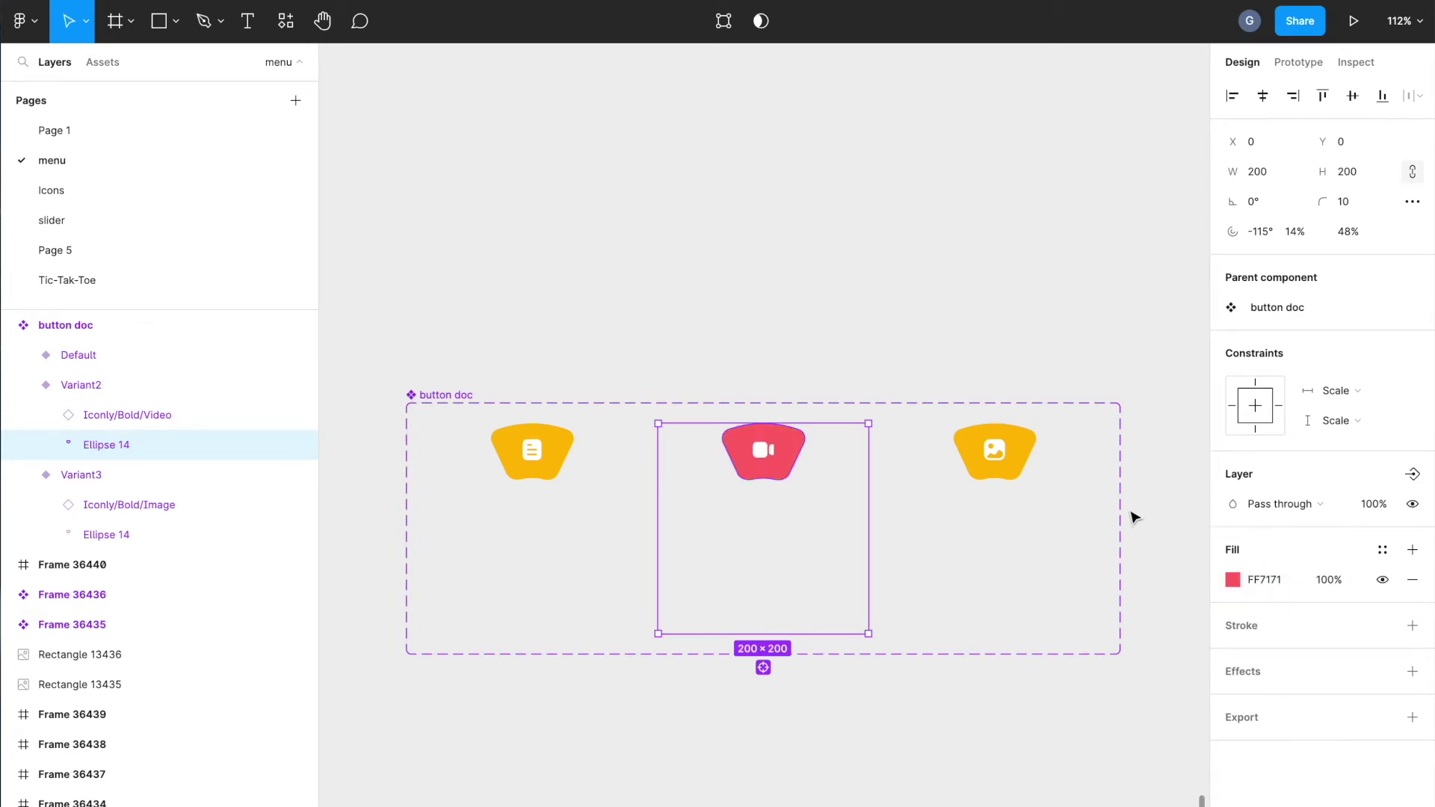
Change the yellow arc segment behind the image icon in Variant3 to purple with hex value A64EF
{"action": "left_click", "coordinate": [1021, 452]}
{"action": "left_click", "coordinate": [1263, 778]}
{"action": "type", "text": "A64EF"}
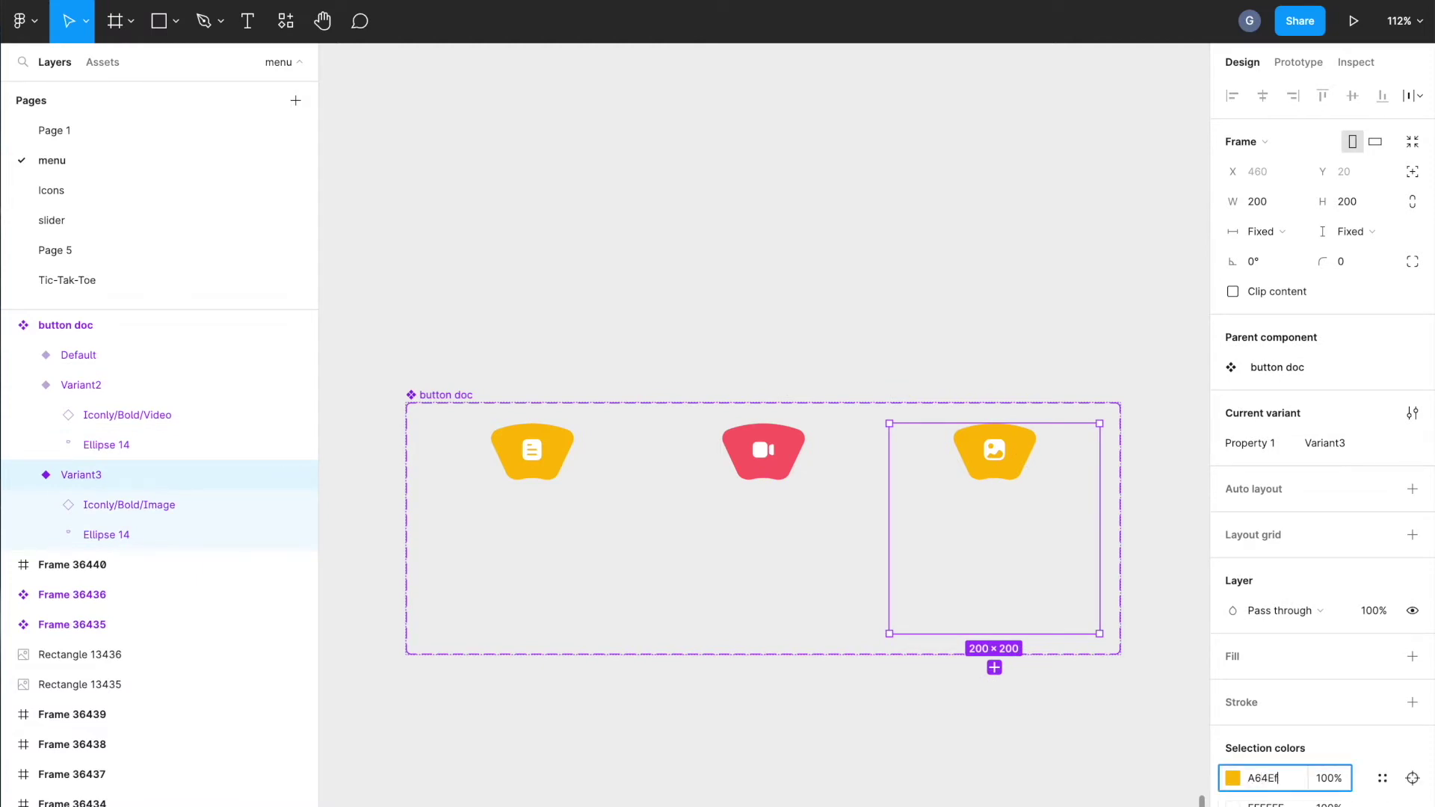
{"action": "key", "text": "Return"}
{"action": "key", "text": "Escape"}
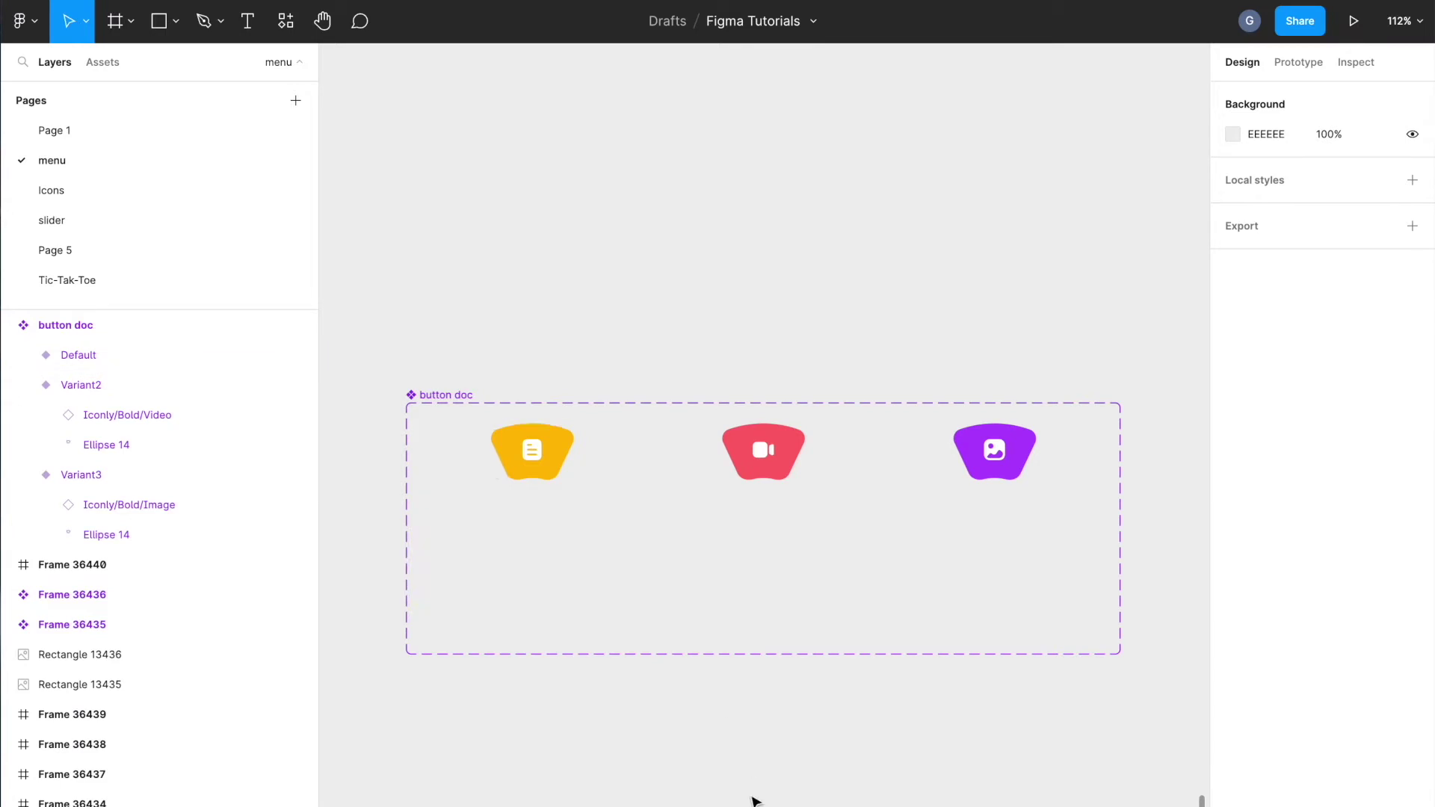
Add an iPhone 14 Pro frame and place it centred below the button doc component set
{"action": "scroll", "coordinate": [740, 778], "scroll_direction": "down", "scroll_amount": 3}
{"action": "scroll", "coordinate": [742, 782], "scroll_direction": "down", "scroll_amount": 3}
{"action": "scroll", "coordinate": [612, 715], "scroll_direction": "down", "scroll_amount": 2}
{"action": "scroll", "coordinate": [772, 752], "scroll_direction": "down", "scroll_amount": 3}
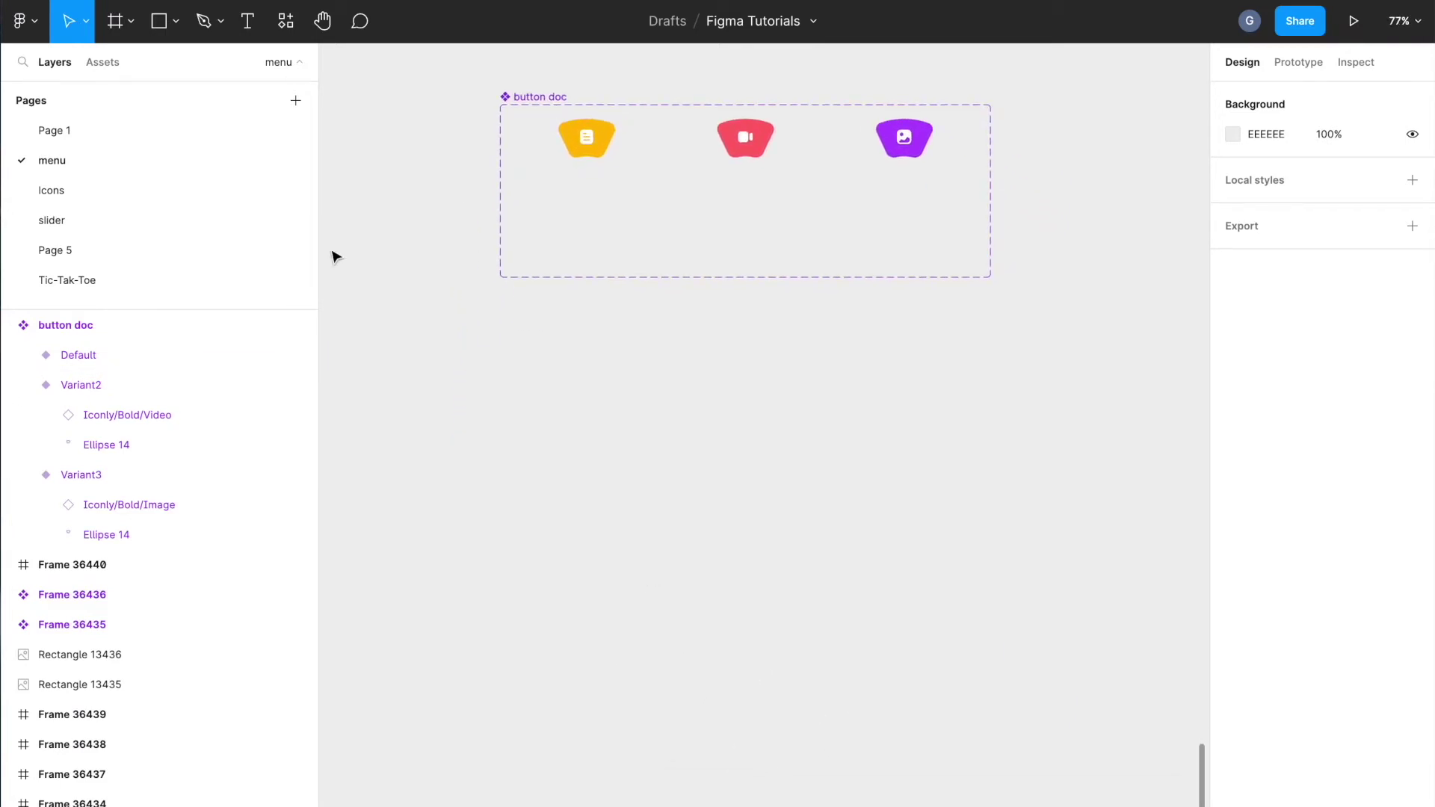
{"action": "scroll", "coordinate": [1193, 638], "scroll_direction": "right", "scroll_amount": 2}
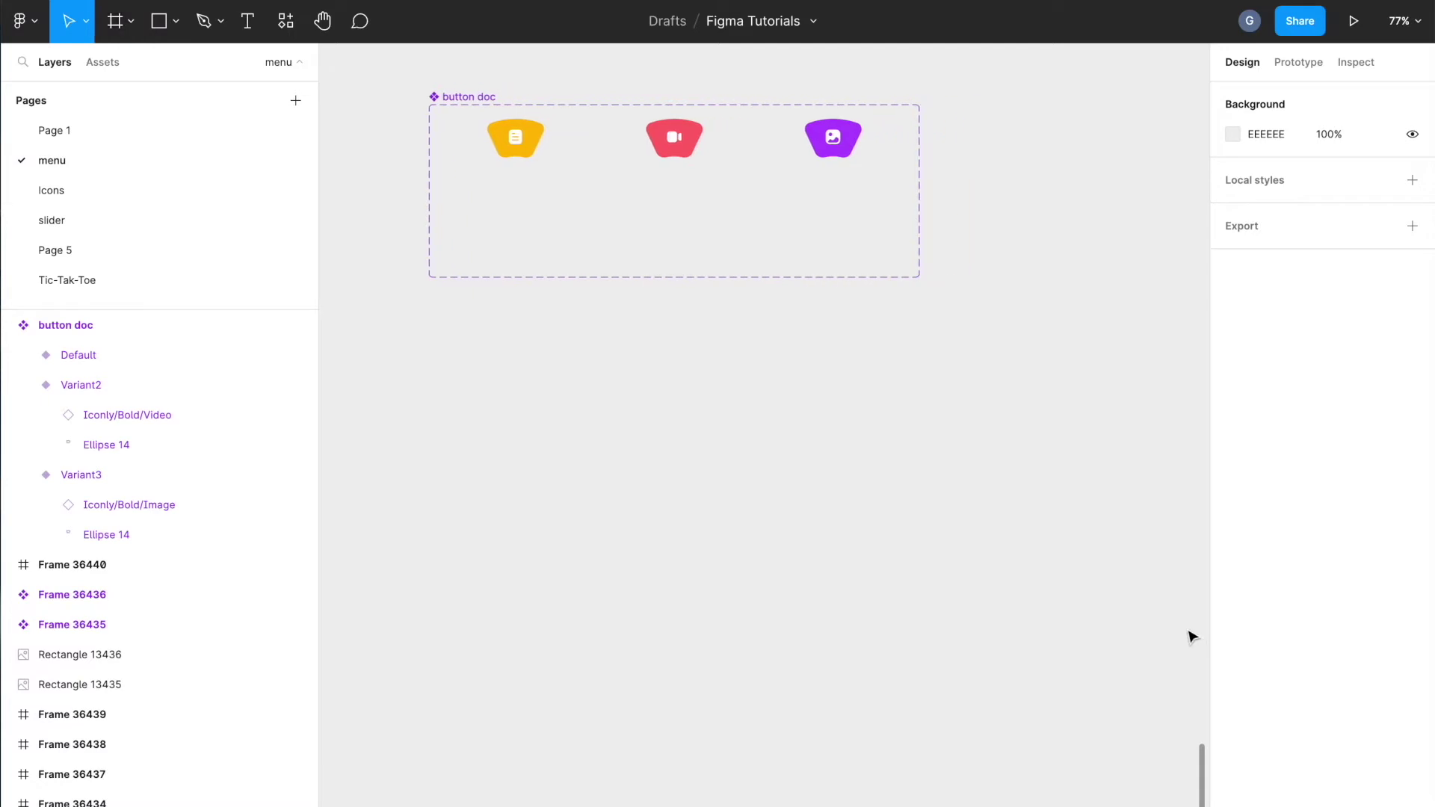
{"action": "left_click", "coordinate": [131, 35]}
{"action": "left_click", "coordinate": [131, 66]}
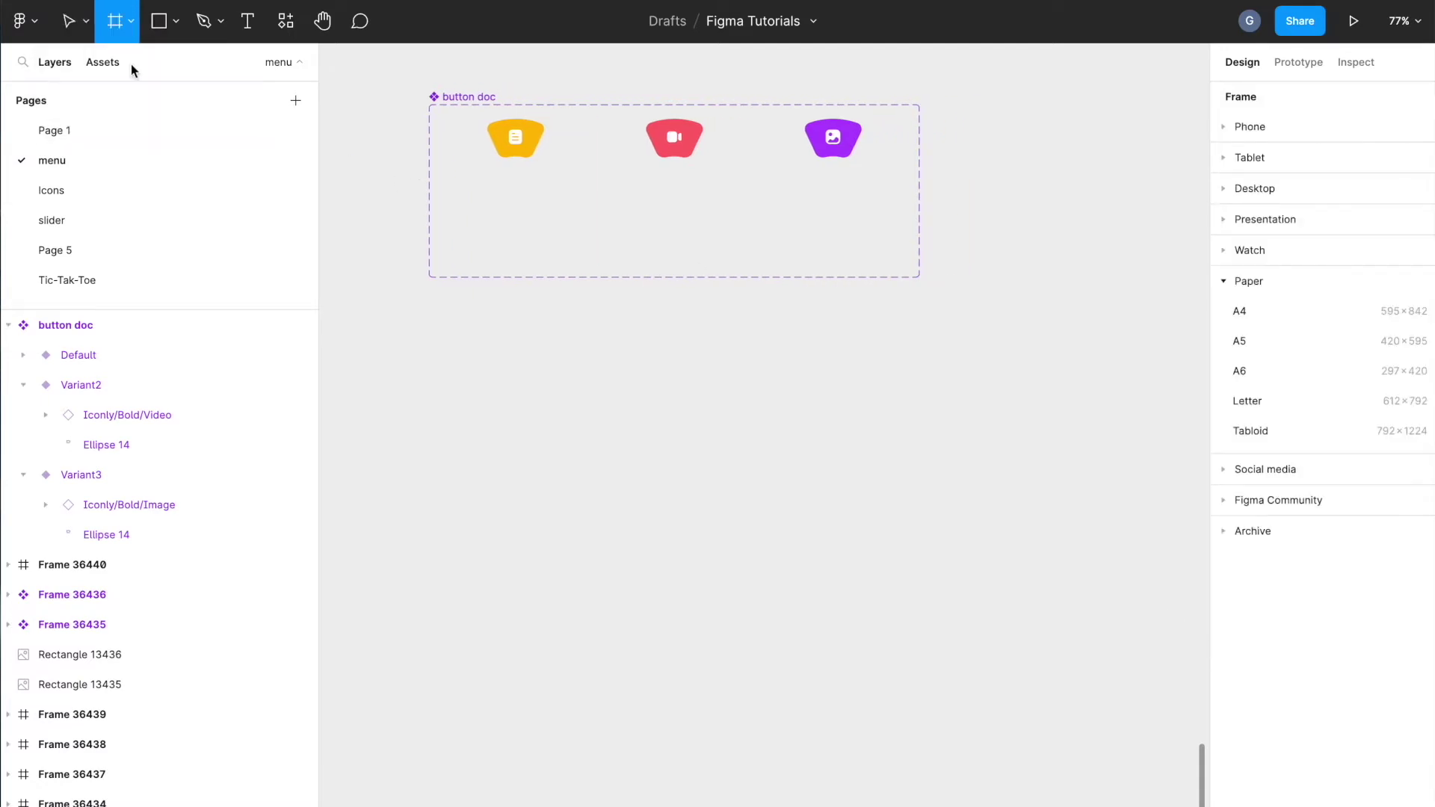
{"action": "left_click", "coordinate": [1286, 124]}
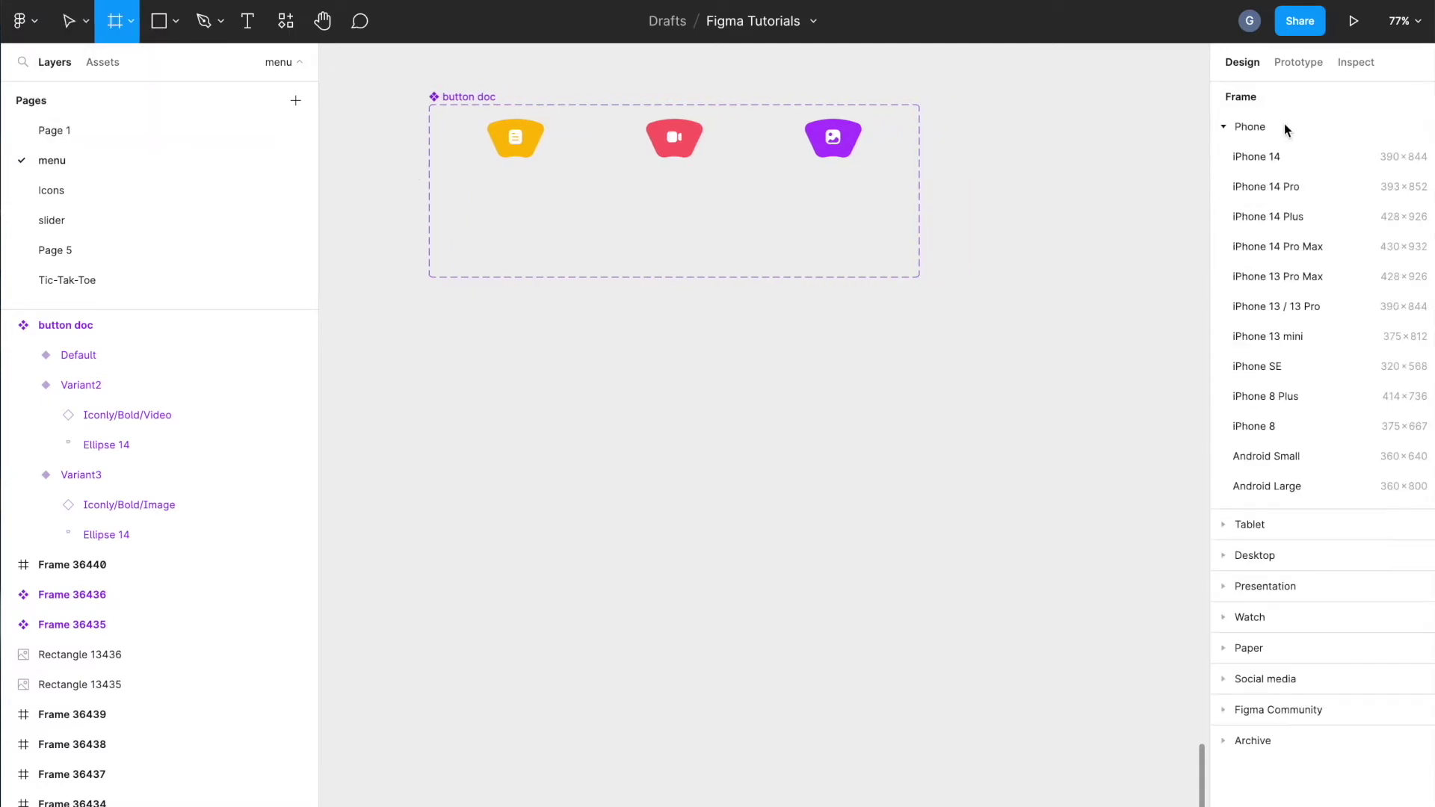
{"action": "left_click", "coordinate": [1280, 191]}
{"action": "left_click_drag", "start_coordinate": [988, 218], "coordinate": [596, 318]}
{"action": "scroll", "coordinate": [1019, 445], "scroll_direction": "down", "scroll_amount": 1}
{"action": "scroll", "coordinate": [1019, 445], "scroll_direction": "left", "scroll_amount": 1}
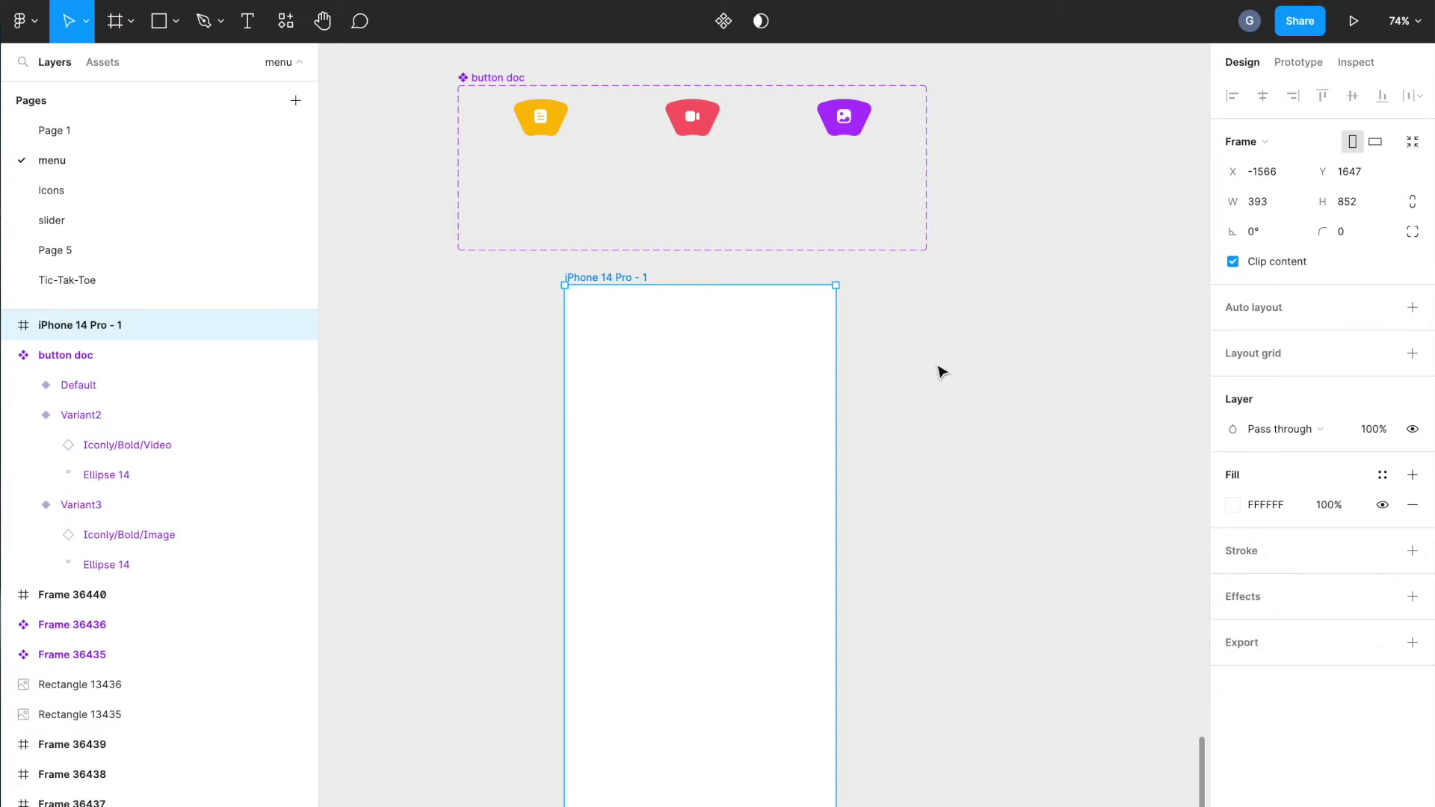
Paste the copied home, calendar, bag and wallet icons and move them onto the empty canvas below the iPhone 14 Pro frame
{"action": "left_click", "coordinate": [929, 452]}
{"action": "scroll", "coordinate": [929, 451], "scroll_direction": "right", "scroll_amount": 1}
{"action": "key", "text": "ctrl+v"}
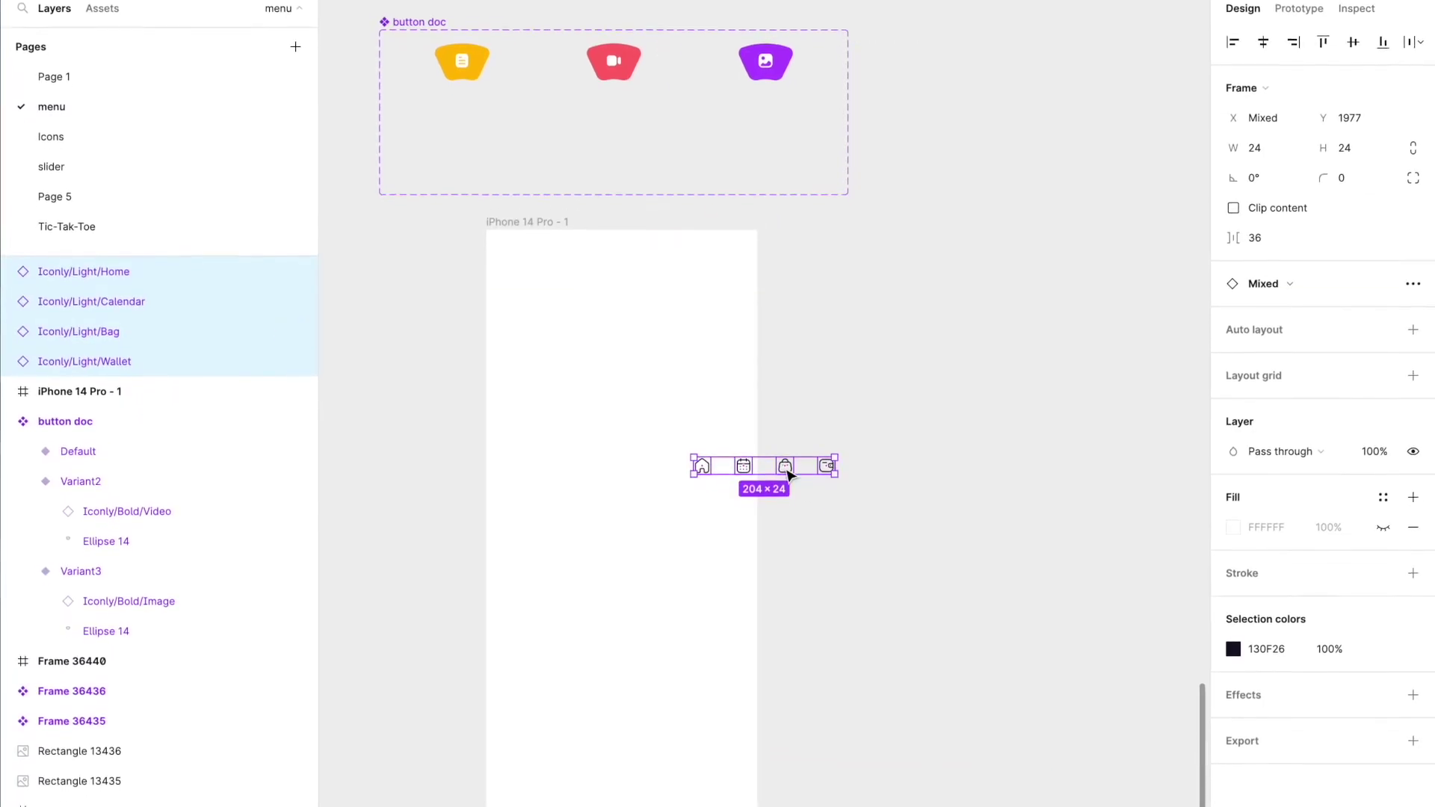
{"action": "left_click_drag", "start_coordinate": [789, 473], "coordinate": [652, 806]}
{"action": "scroll", "coordinate": [715, 720], "scroll_direction": "down", "scroll_amount": 5}
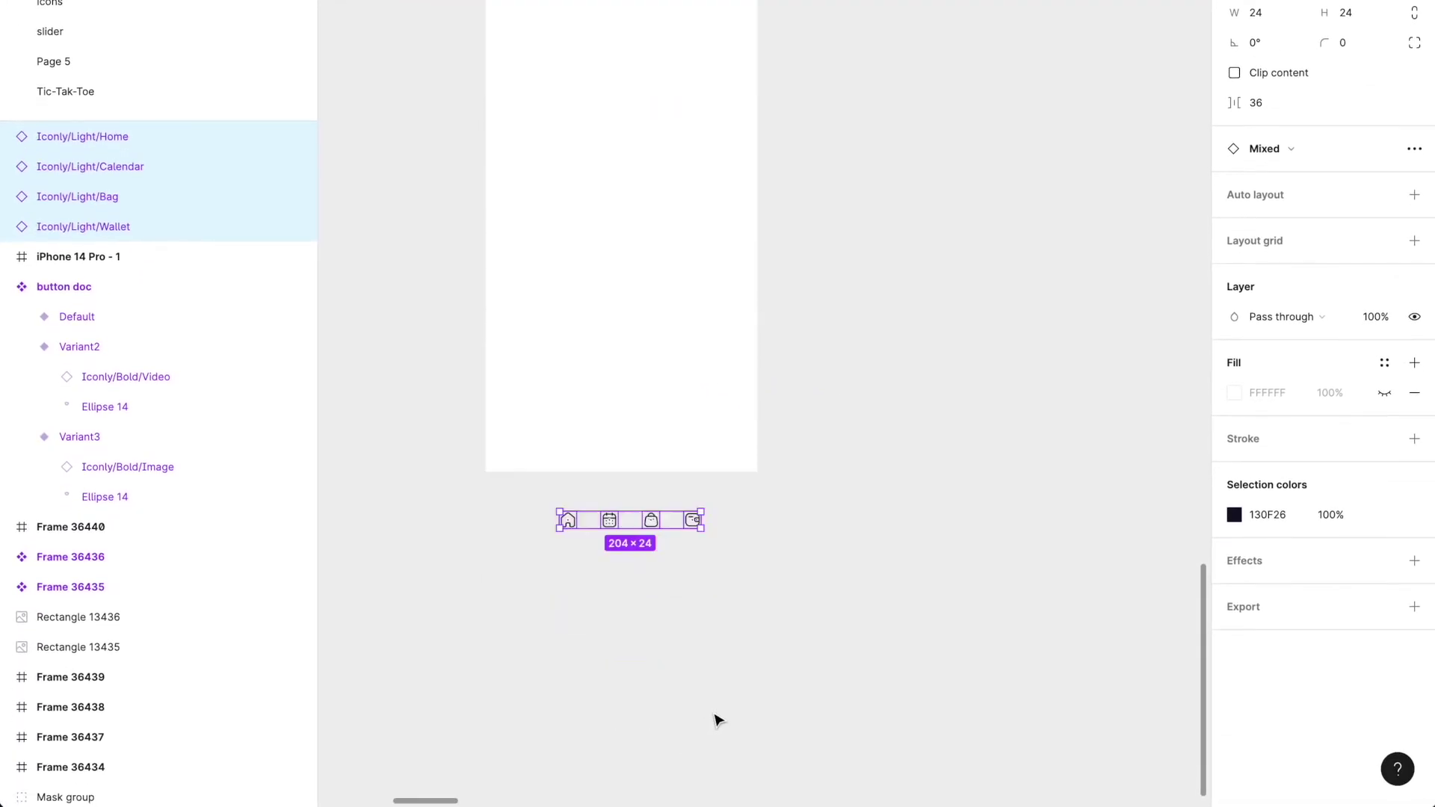
{"action": "left_click", "coordinate": [618, 506]}
Add a text label reading Home on the canvas below the home icon
{"action": "scroll", "coordinate": [564, 385], "scroll_direction": "up", "scroll_amount": 5}
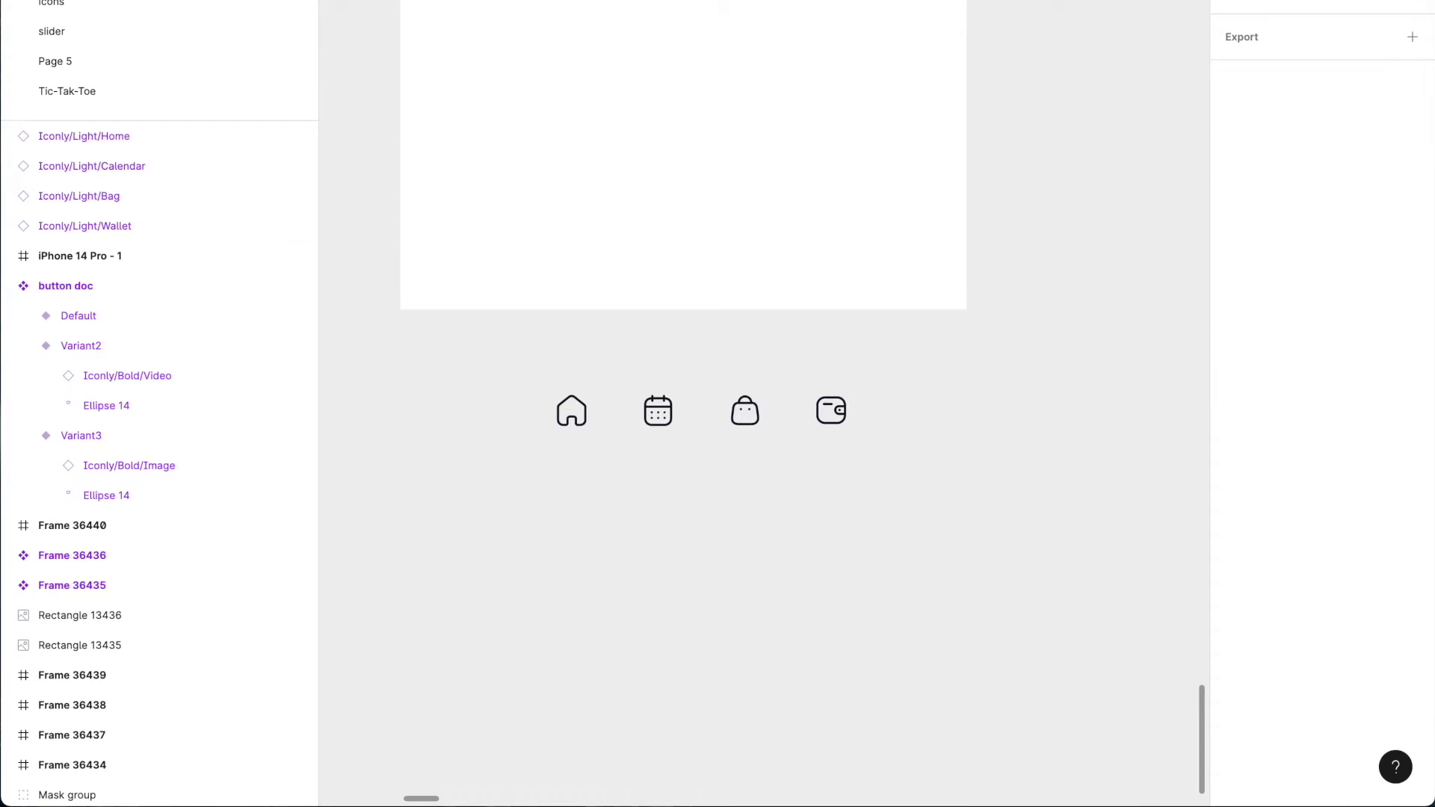
{"action": "left_click", "coordinate": [538, 475]}
{"action": "type", "text": "Hi"}
{"action": "type", "text": "om"}
{"action": "key", "text": "Escape"}
{"action": "scroll", "coordinate": [663, 474], "scroll_direction": "up", "scroll_amount": 5}
{"action": "key", "text": "Escape"}
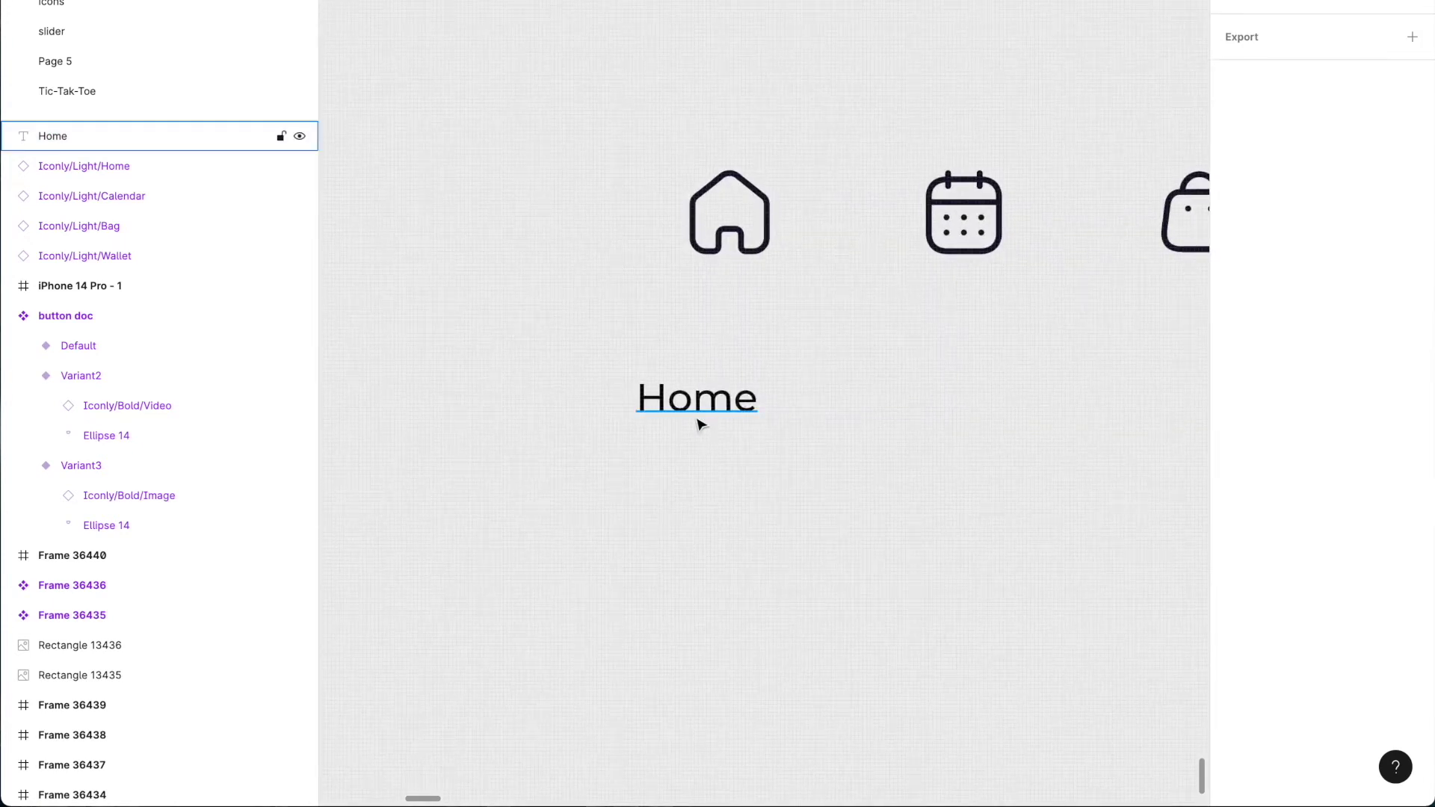
Centre the home icon directly above the Home label and nudge the label down to leave a small gap
{"action": "left_click", "coordinate": [701, 425]}
{"action": "left_click_drag", "start_coordinate": [758, 222], "coordinate": [731, 482]}
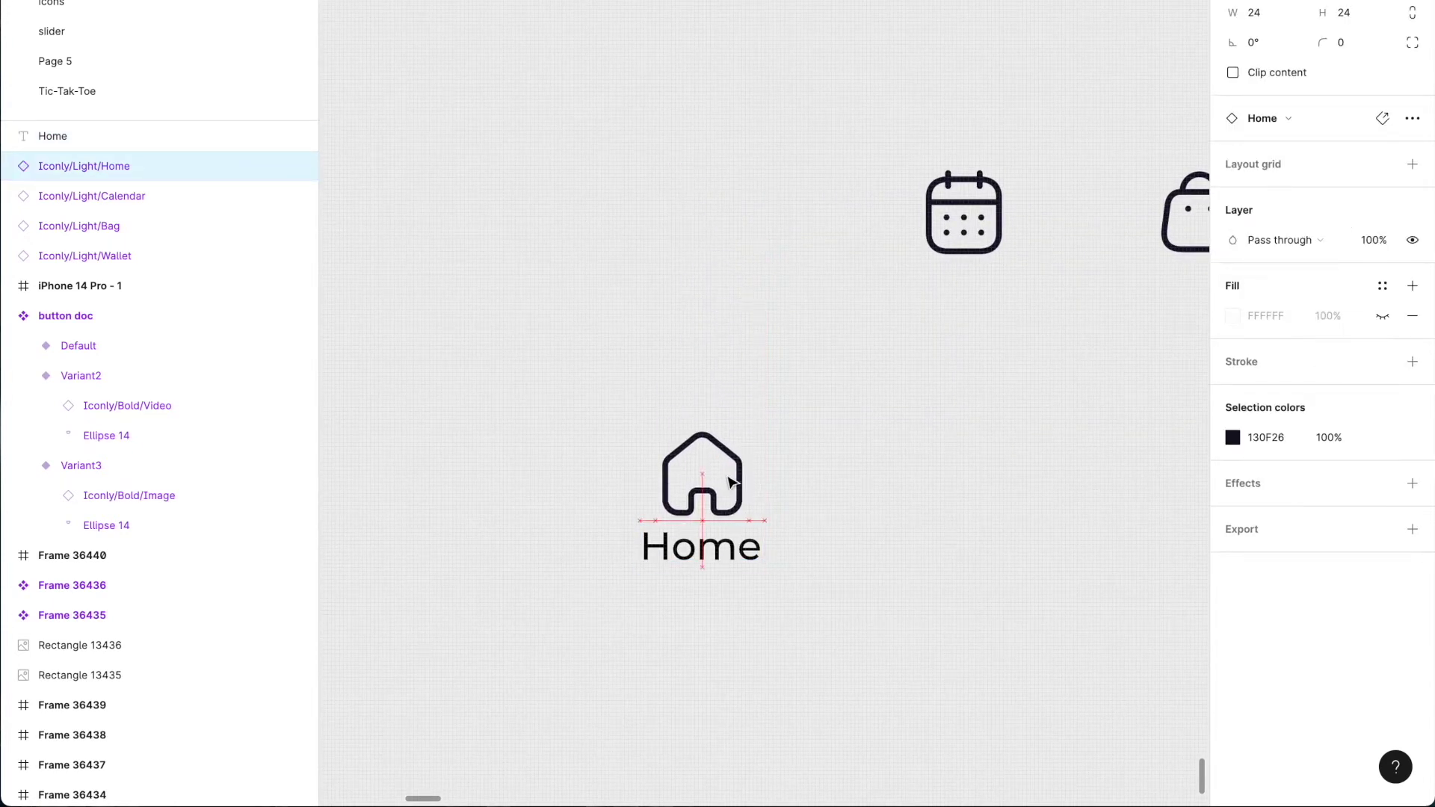
{"action": "left_click", "coordinate": [875, 536]}
{"action": "left_click", "coordinate": [700, 547]}
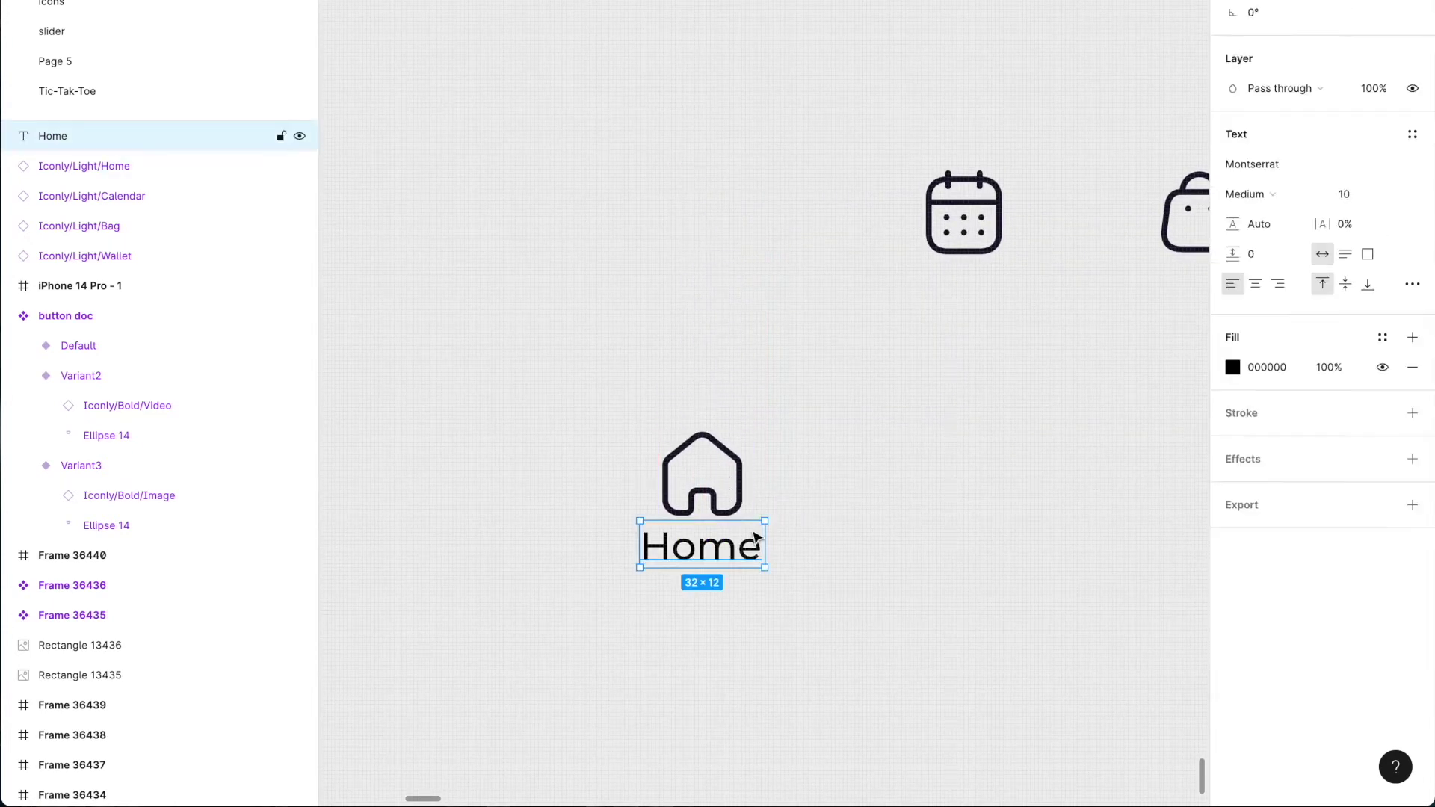
{"action": "key", "text": "Down"}
{"action": "key", "text": "Down"}
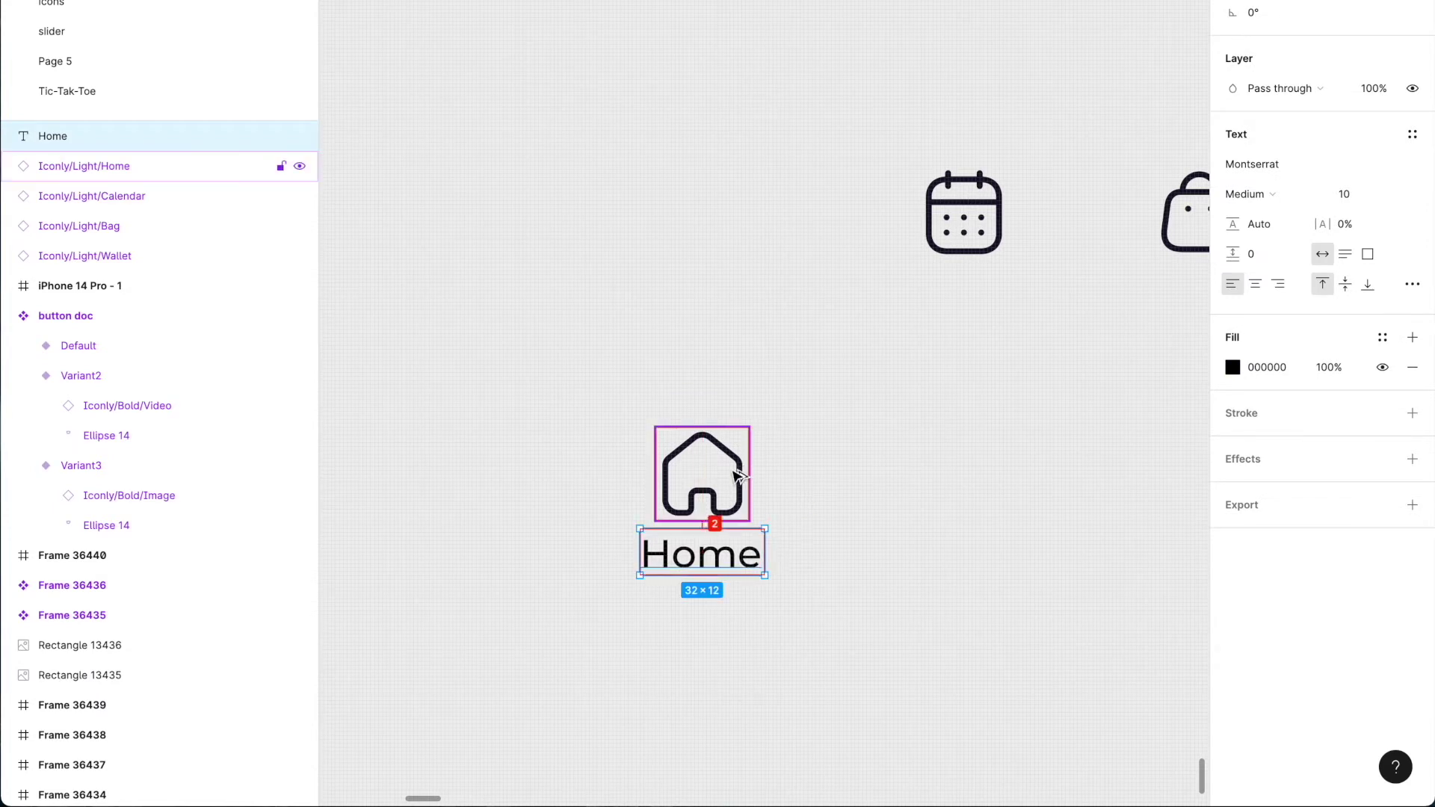
Move the calendar, bag and wallet icons together so they line up in a row with the home icon
{"action": "left_click", "coordinate": [740, 478], "text": "shift"}
{"action": "scroll", "coordinate": [753, 486], "scroll_direction": "down", "scroll_amount": 2}
{"action": "left_click_drag", "start_coordinate": [663, 83], "coordinate": [1109, 208]}
{"action": "left_click_drag", "start_coordinate": [927, 168], "coordinate": [863, 381]}
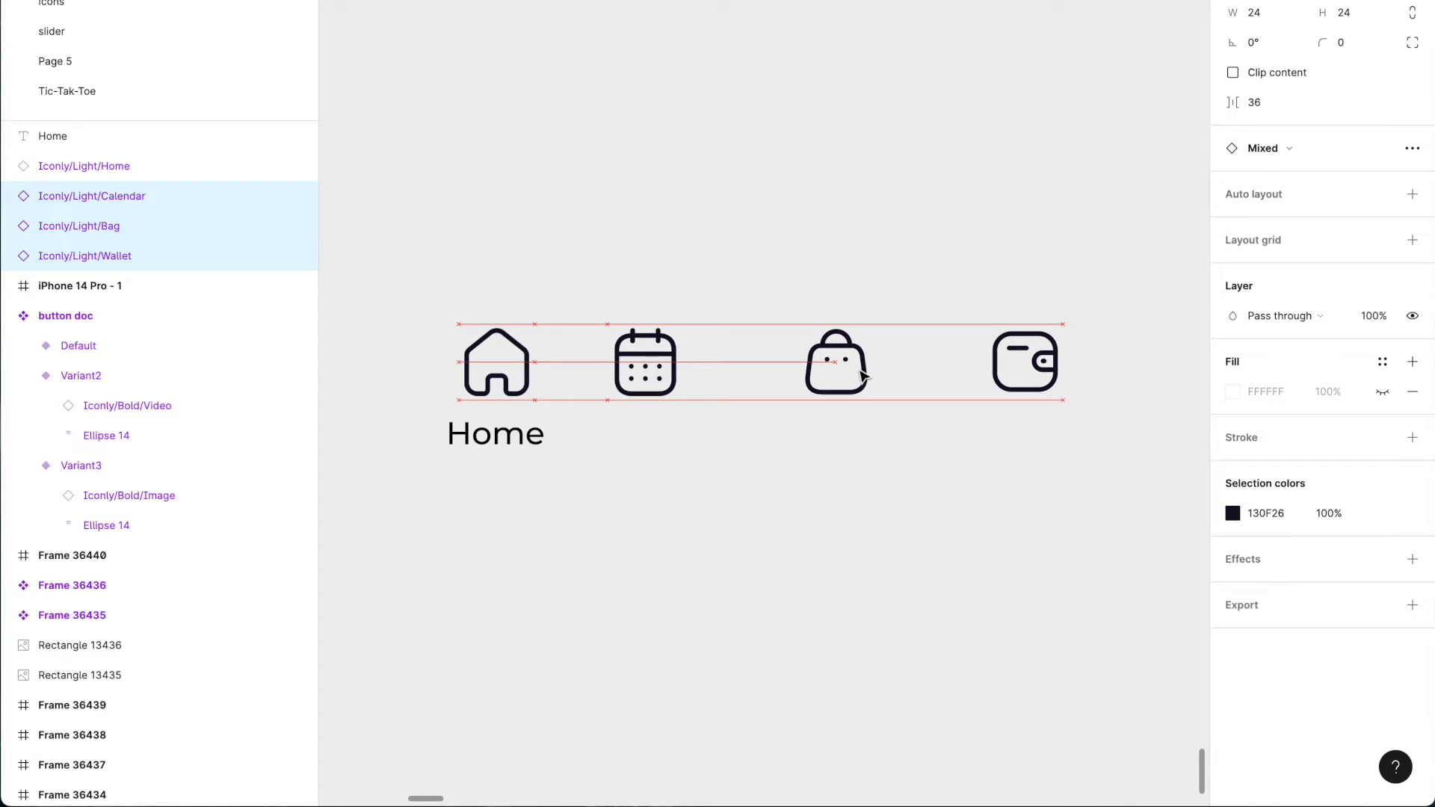
Duplicate the Home label beneath the calendar icon and change the copy's text to Calendar
{"action": "left_click", "coordinate": [817, 471]}
{"action": "left_click", "coordinate": [535, 439]}
{"action": "left_click_drag", "start_coordinate": [535, 438], "coordinate": [639, 452], "text": "alt"}
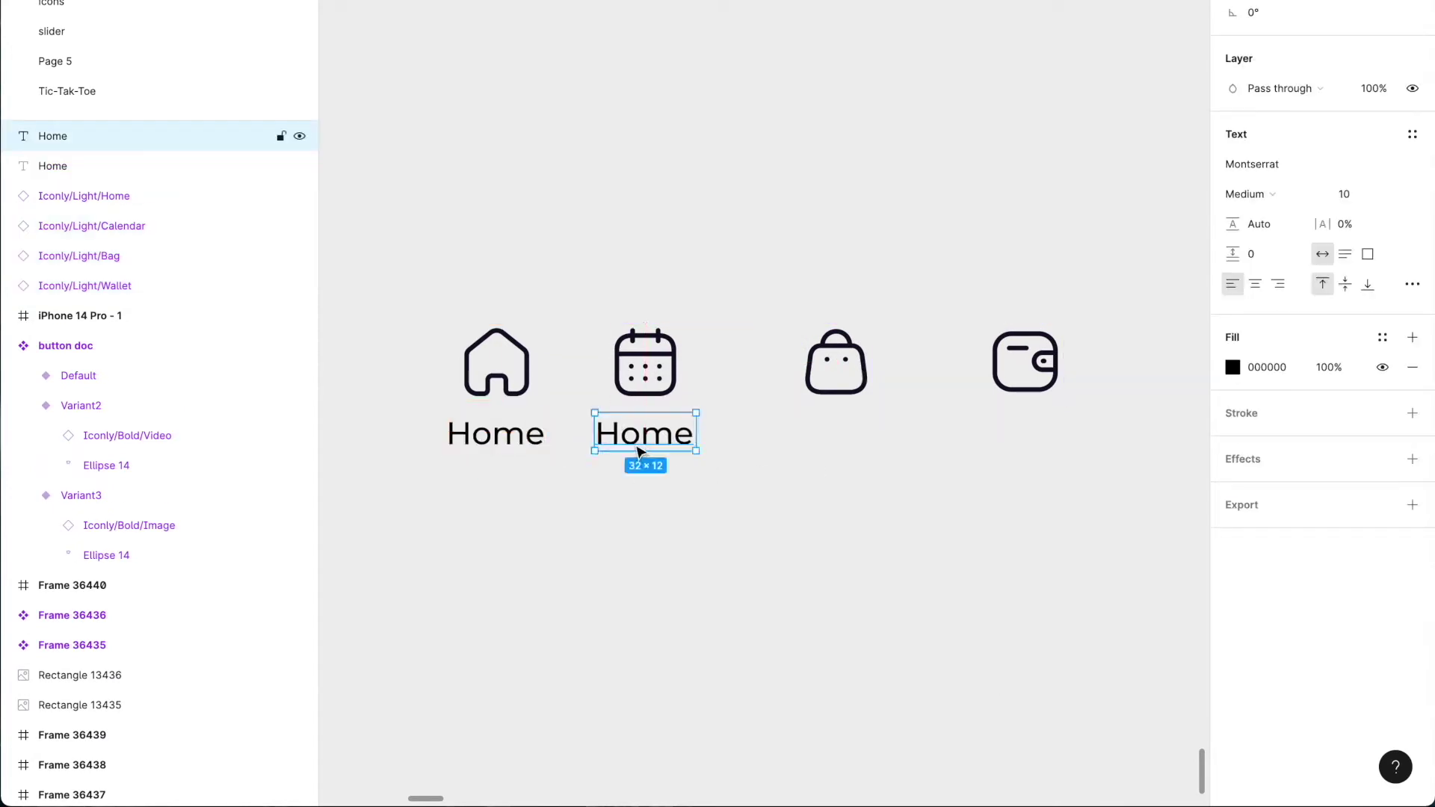
{"action": "double_click", "coordinate": [634, 442]}
{"action": "type", "text": "Ca"}
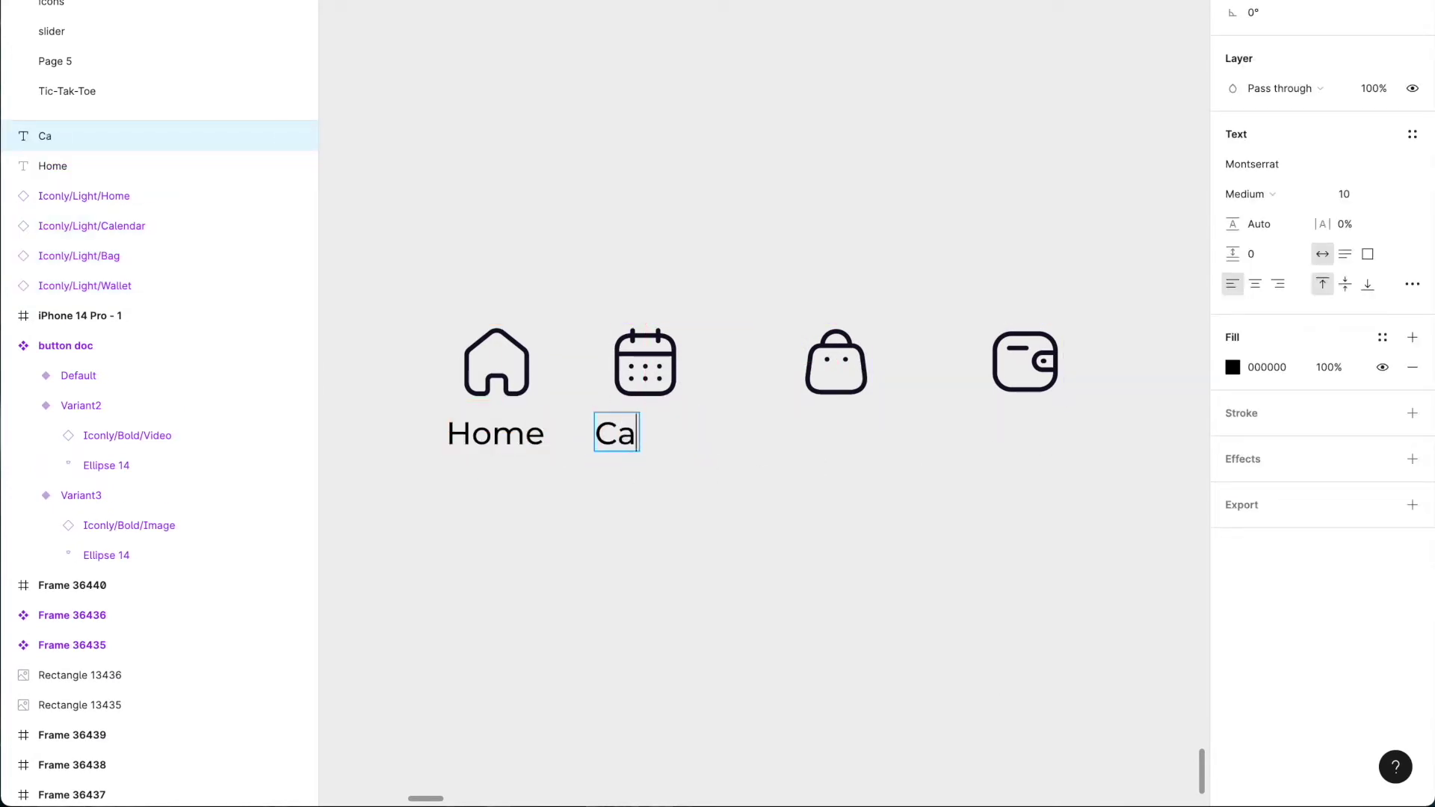
{"action": "type", "text": "lendar"}
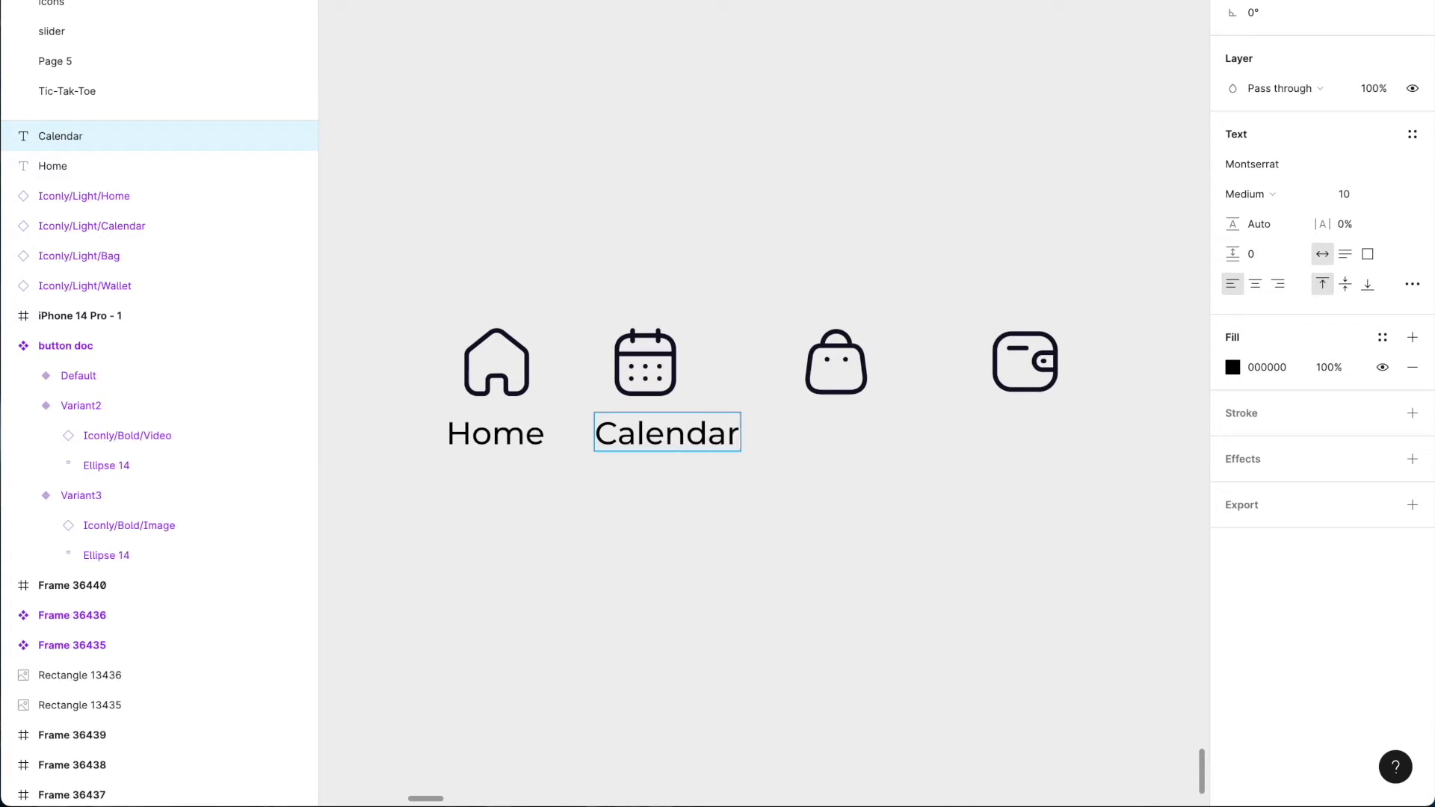
{"action": "key", "text": "Escape"}
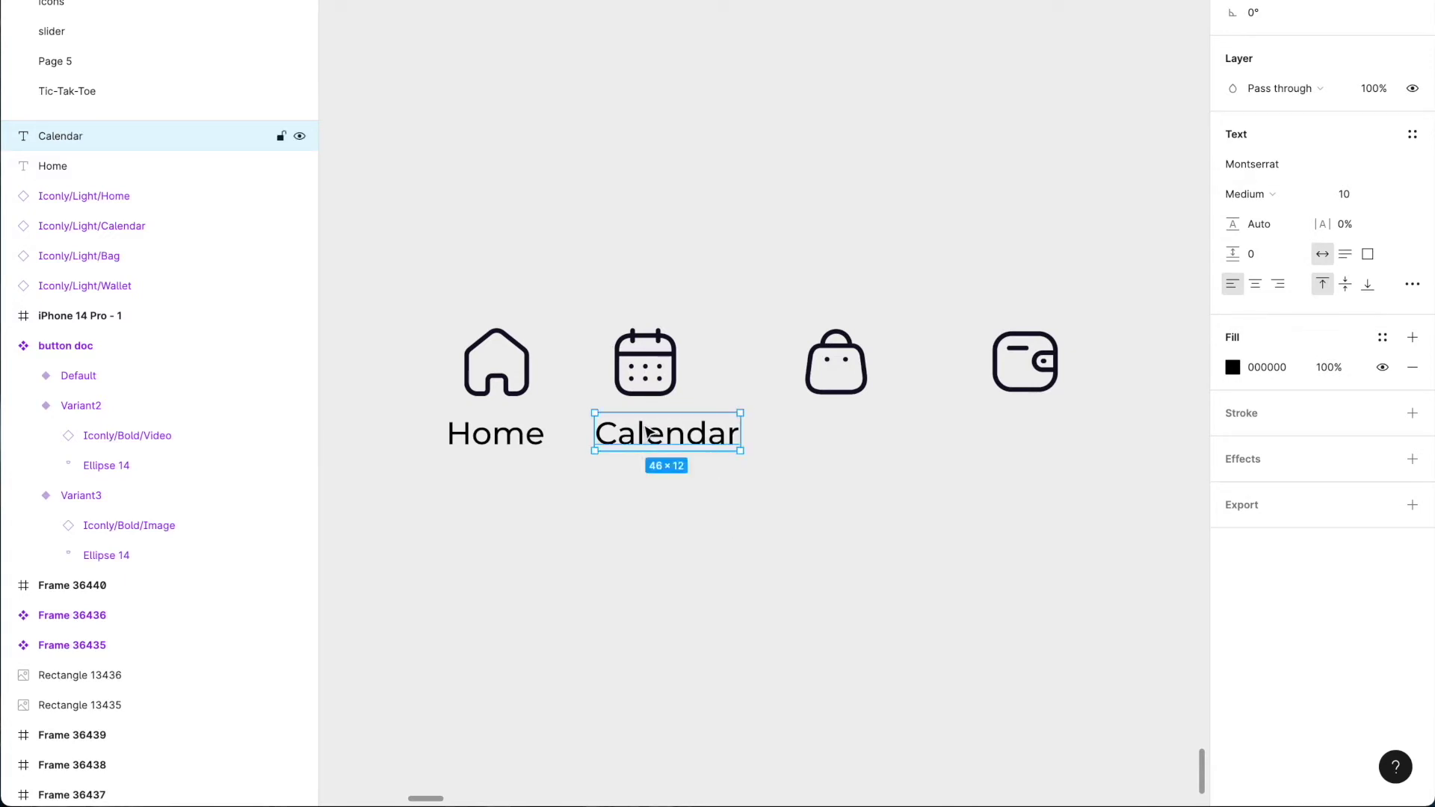
Duplicate the label beneath the bag and wallet icons and change the copies' text to Shop and Wallet
{"action": "left_click_drag", "start_coordinate": [644, 434], "coordinate": [814, 453], "text": "alt"}
{"action": "key", "text": "Return"}
{"action": "type", "text": "Shop"}
{"action": "key", "text": "Escape"}
{"action": "left_click_drag", "start_coordinate": [822, 439], "coordinate": [1031, 441], "text": "alt"}
{"action": "key", "text": "Return"}
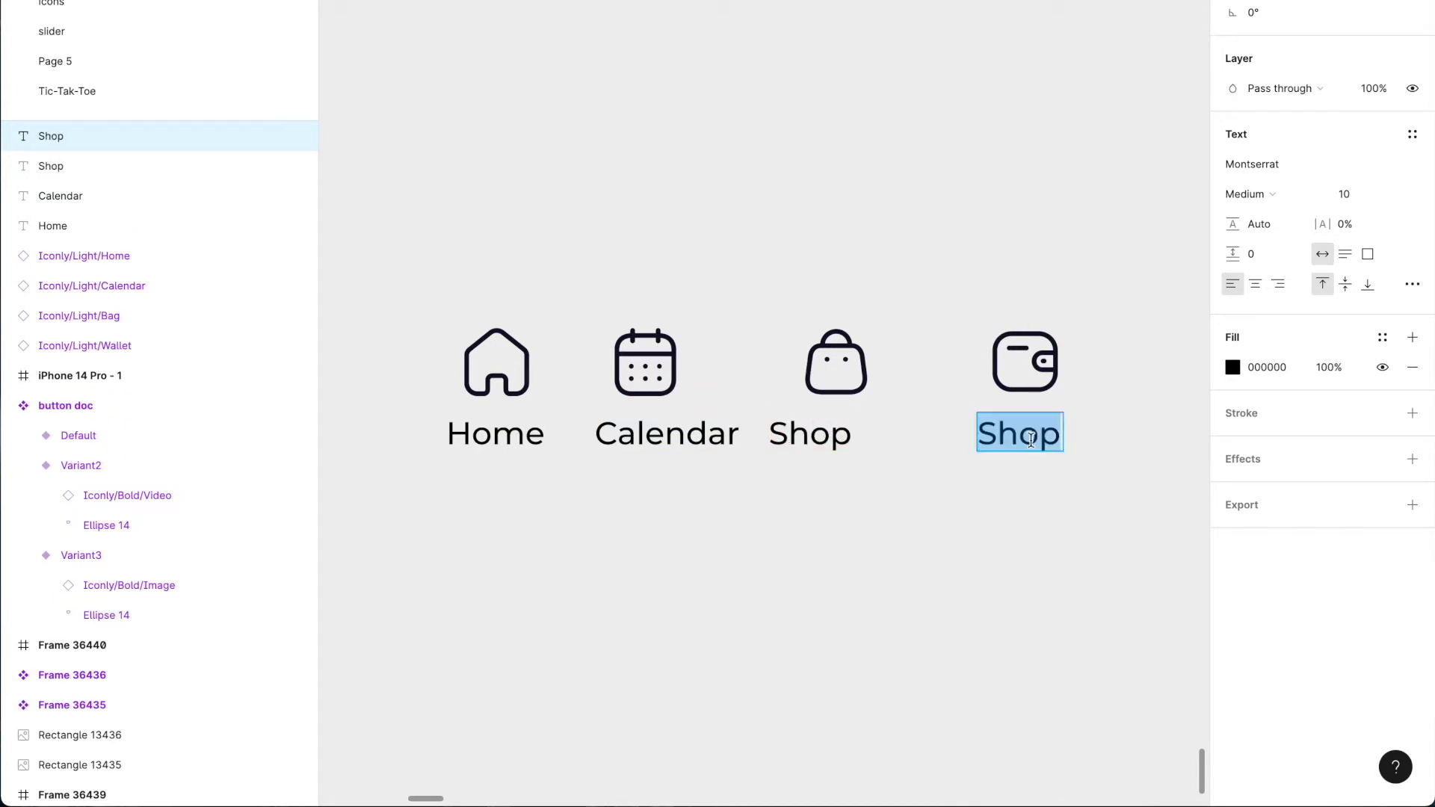
{"action": "type", "text": "Wallet"}
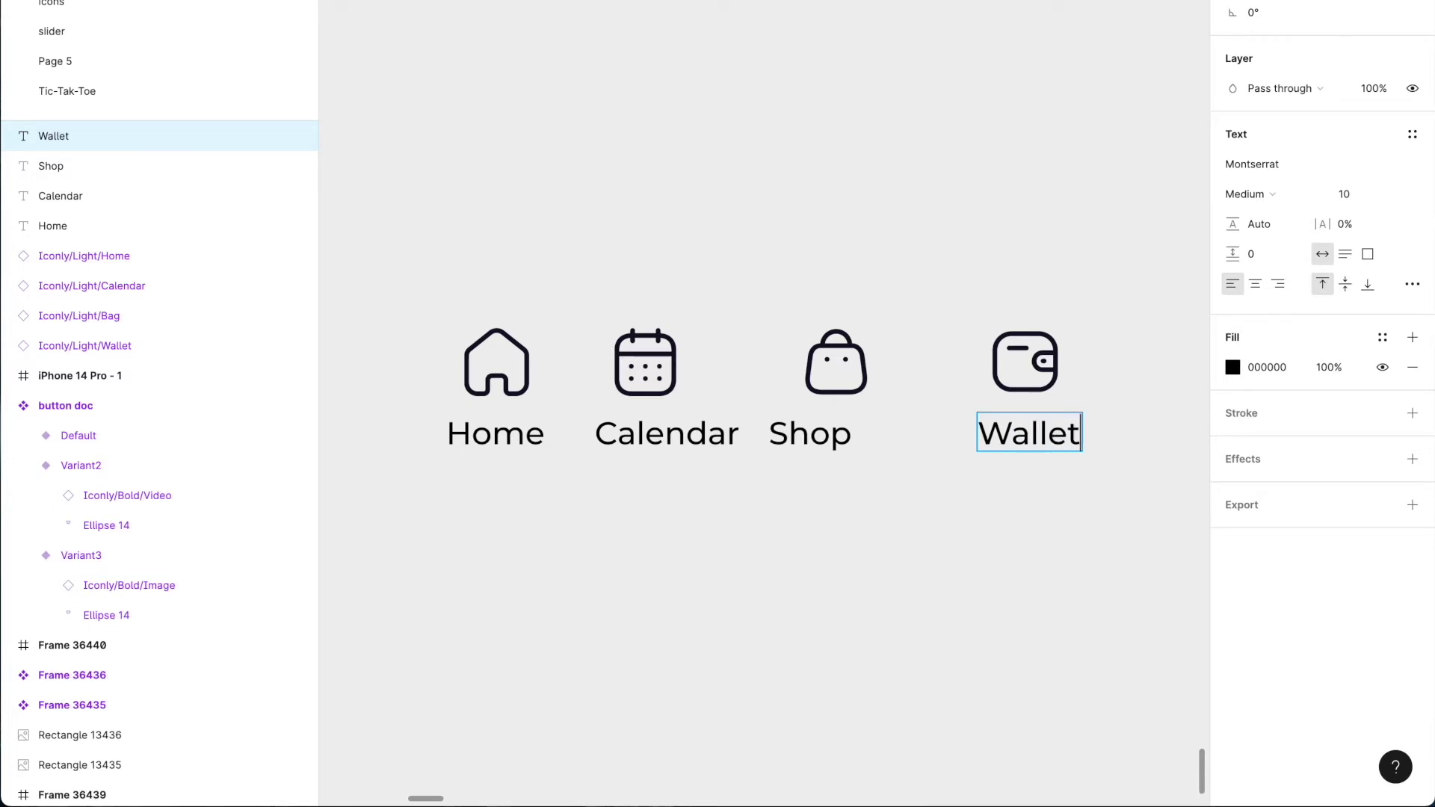
Group the home icon with its label and turn the group into a vertical auto layout with centred alignment
{"action": "left_click", "coordinate": [52, 225]}
{"action": "left_click", "coordinate": [84, 255], "text": "shift"}
{"action": "scroll", "coordinate": [714, 445], "scroll_direction": "up", "scroll_amount": 3}
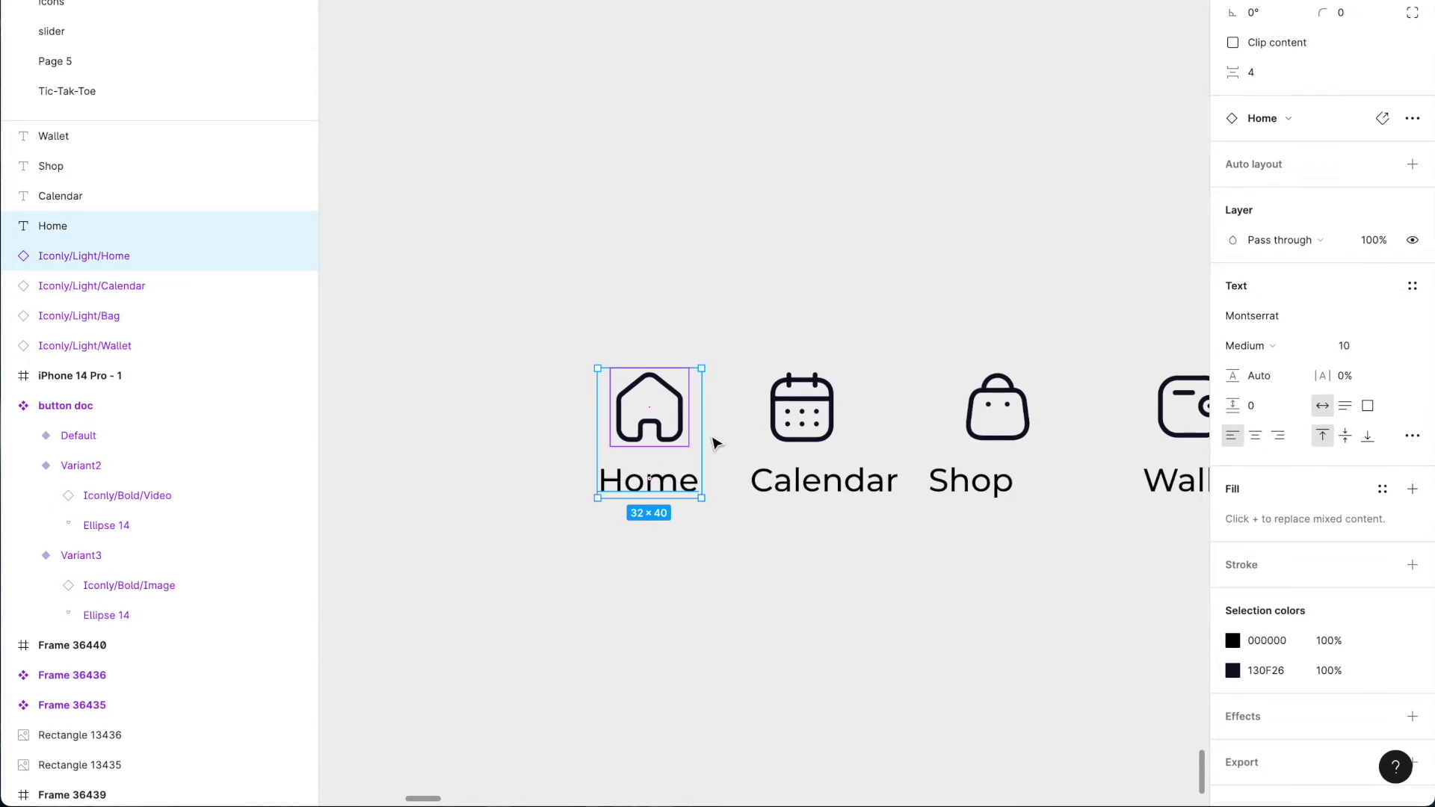
{"action": "key", "text": "ctrl+g"}
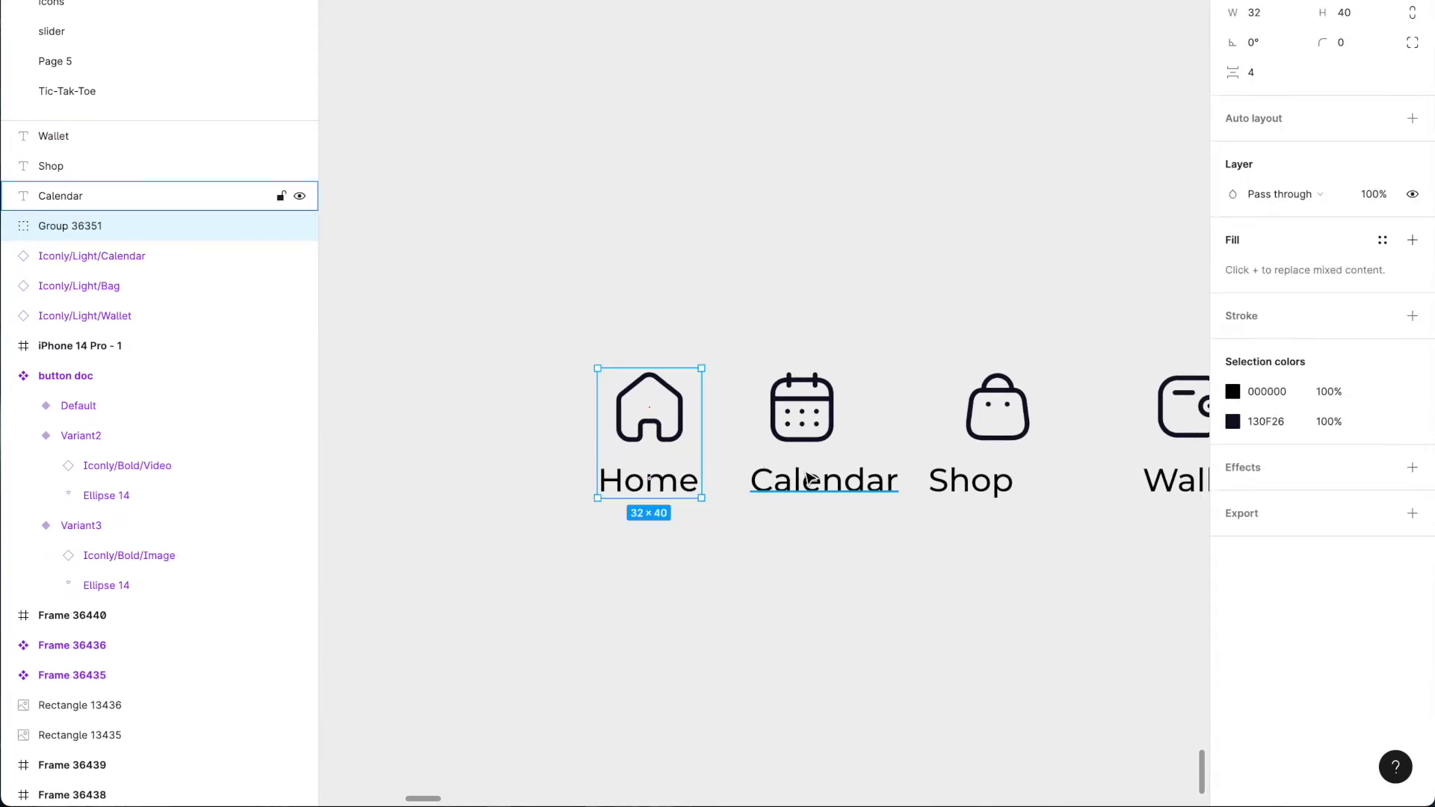
{"action": "left_click", "coordinate": [1412, 118]}
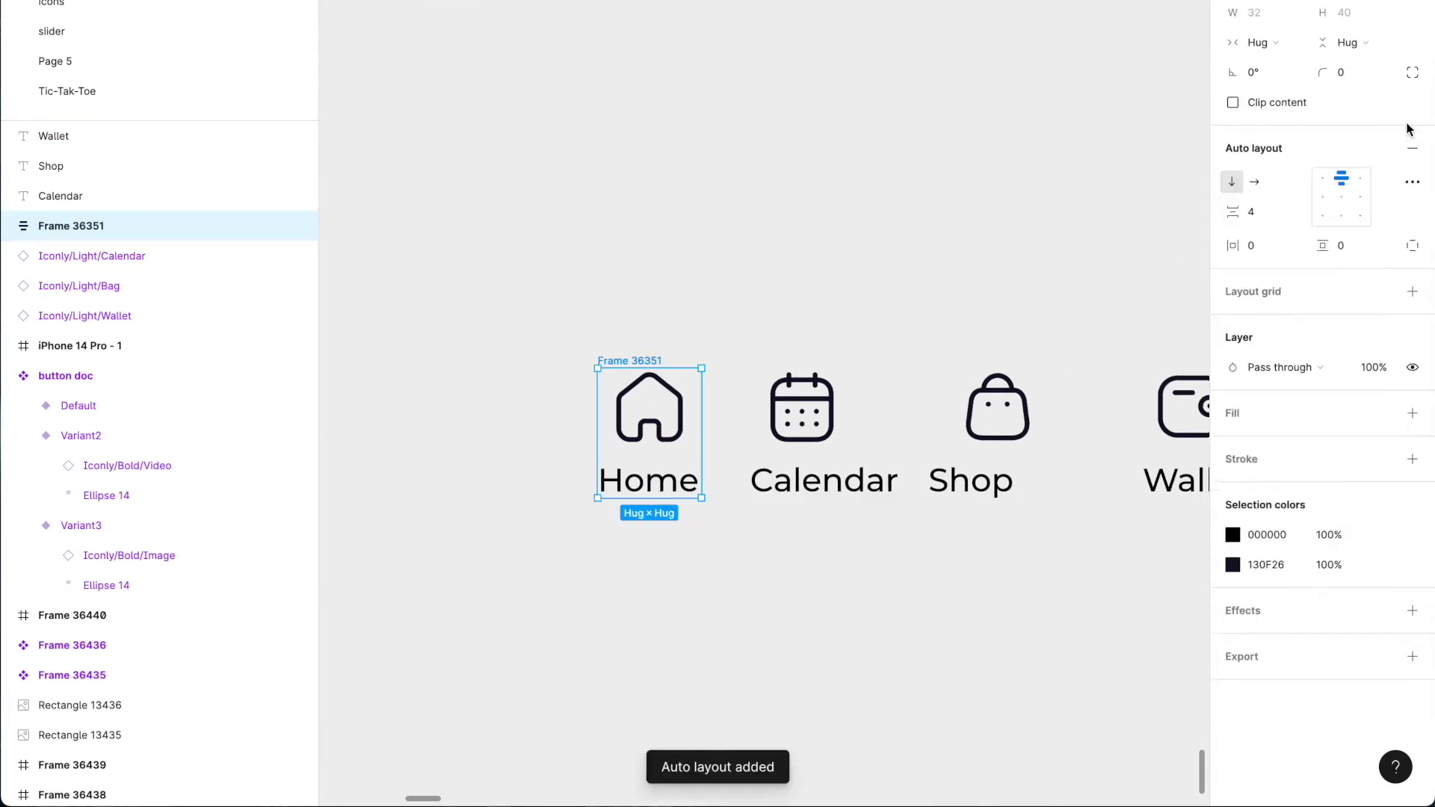
{"action": "left_click", "coordinate": [1342, 198]}
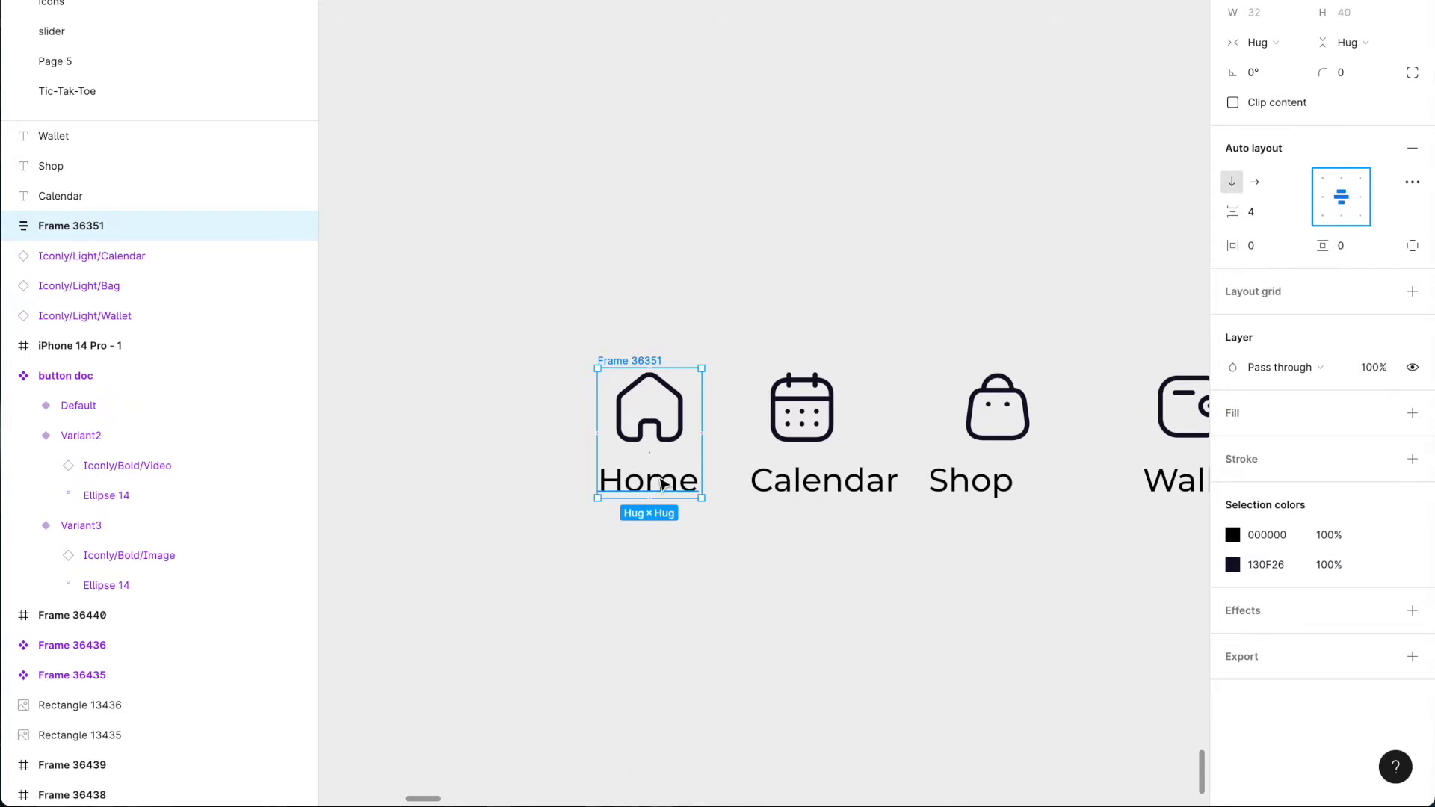
Group the calendar icon with its label and turn the group into a vertical auto layout with centred alignment
{"action": "left_click", "coordinate": [823, 481]}
{"action": "left_click", "coordinate": [802, 407], "text": "shift"}
{"action": "key", "text": "ctrl+g"}
{"action": "left_click", "coordinate": [1411, 118]}
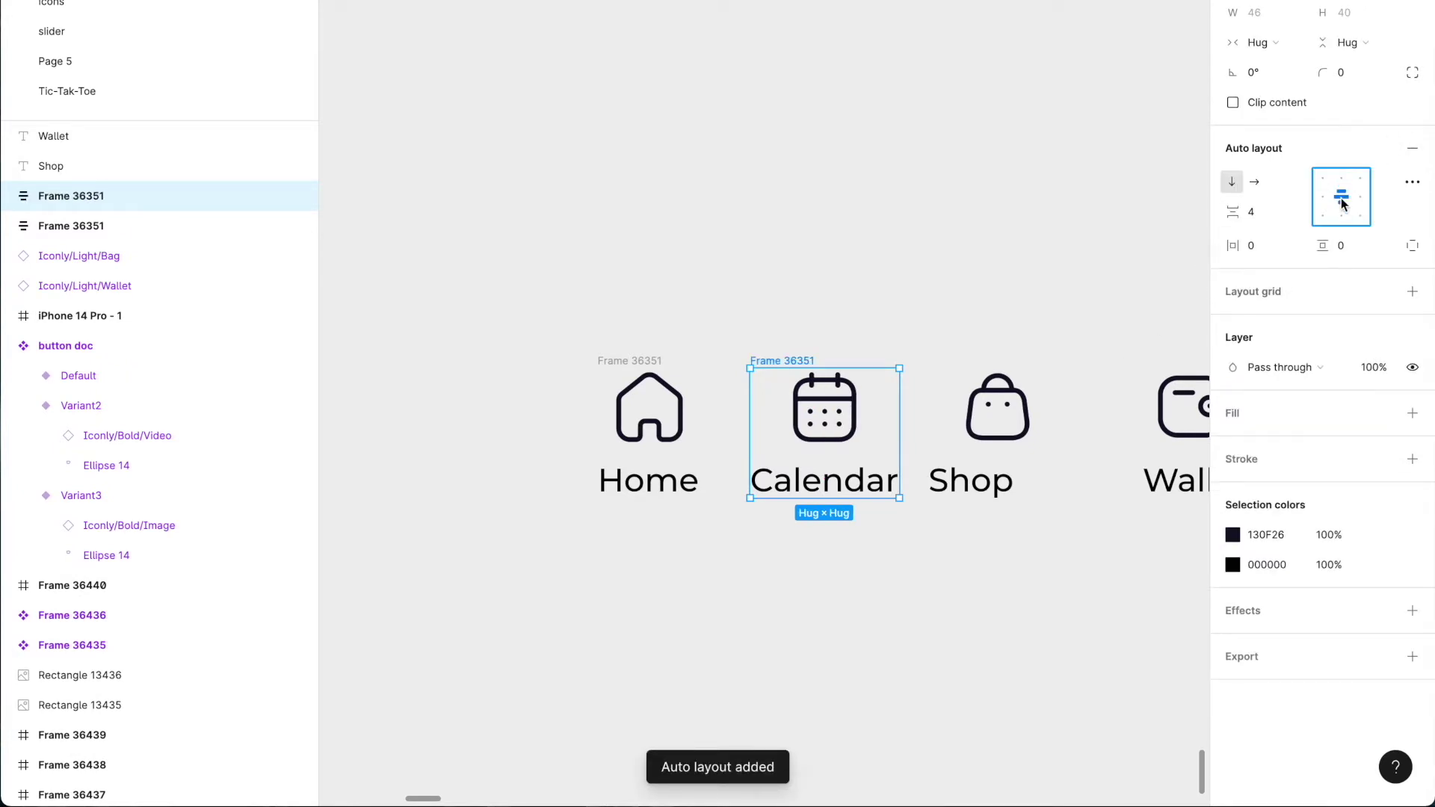
Apply vertical auto layout to the bag icon with its Shop label, and likewise to the wallet icon with its Wallet label
{"action": "left_click", "coordinate": [979, 439]}
{"action": "left_click", "coordinate": [976, 489], "text": "shift"}
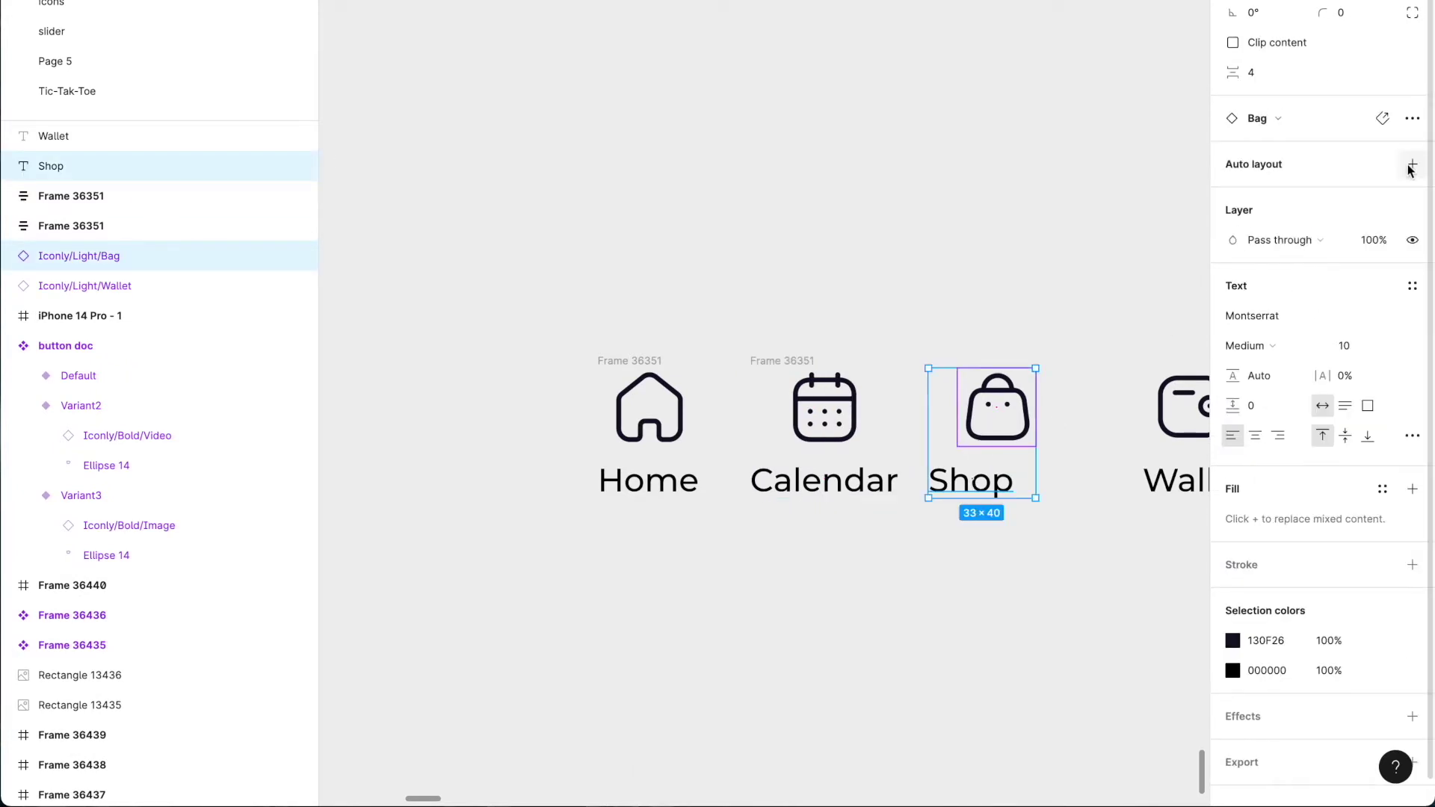
{"action": "left_click", "coordinate": [1411, 165]}
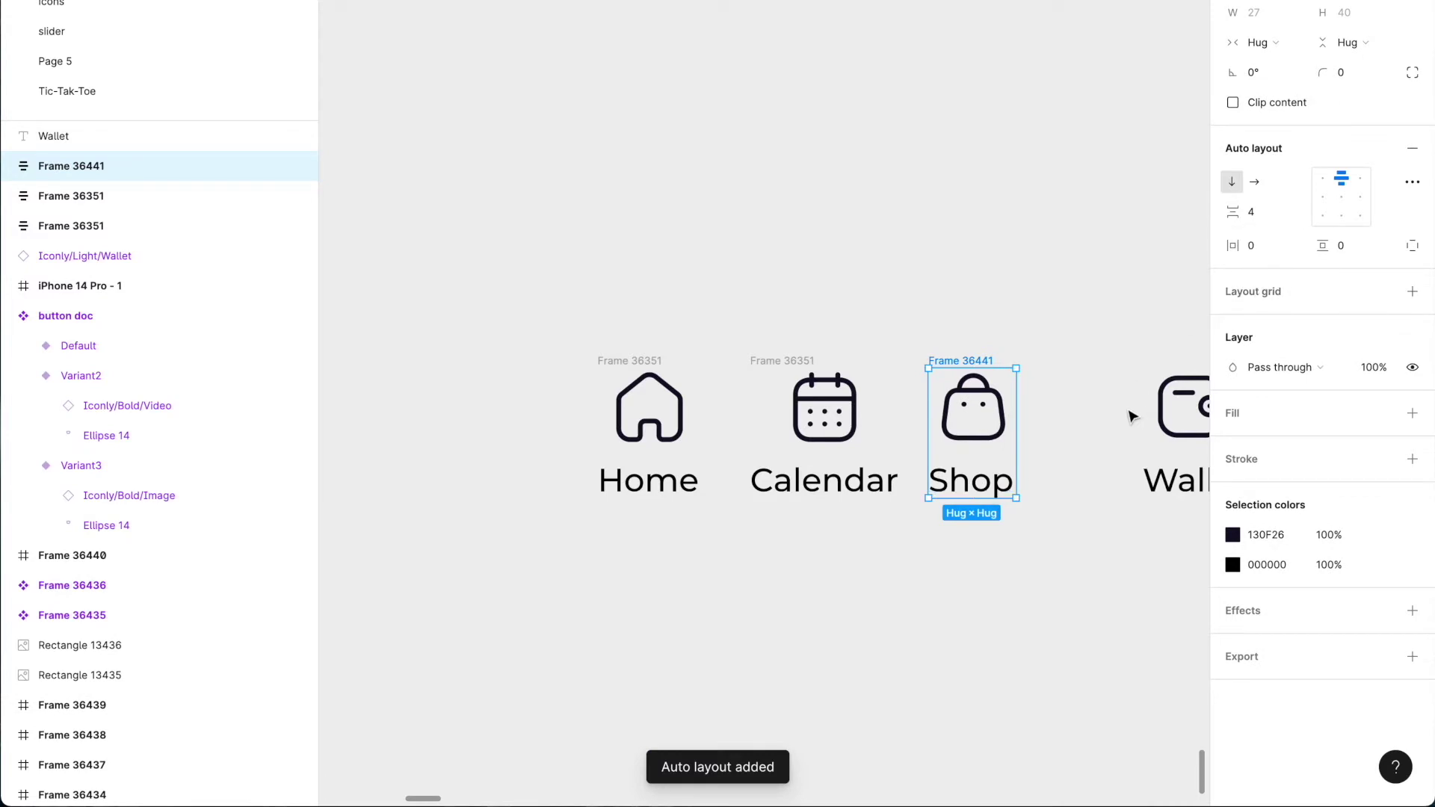
{"action": "scroll", "coordinate": [1083, 441], "scroll_direction": "right", "scroll_amount": 5}
{"action": "left_click", "coordinate": [968, 460]}
{"action": "left_click", "coordinate": [961, 437], "text": "shift"}
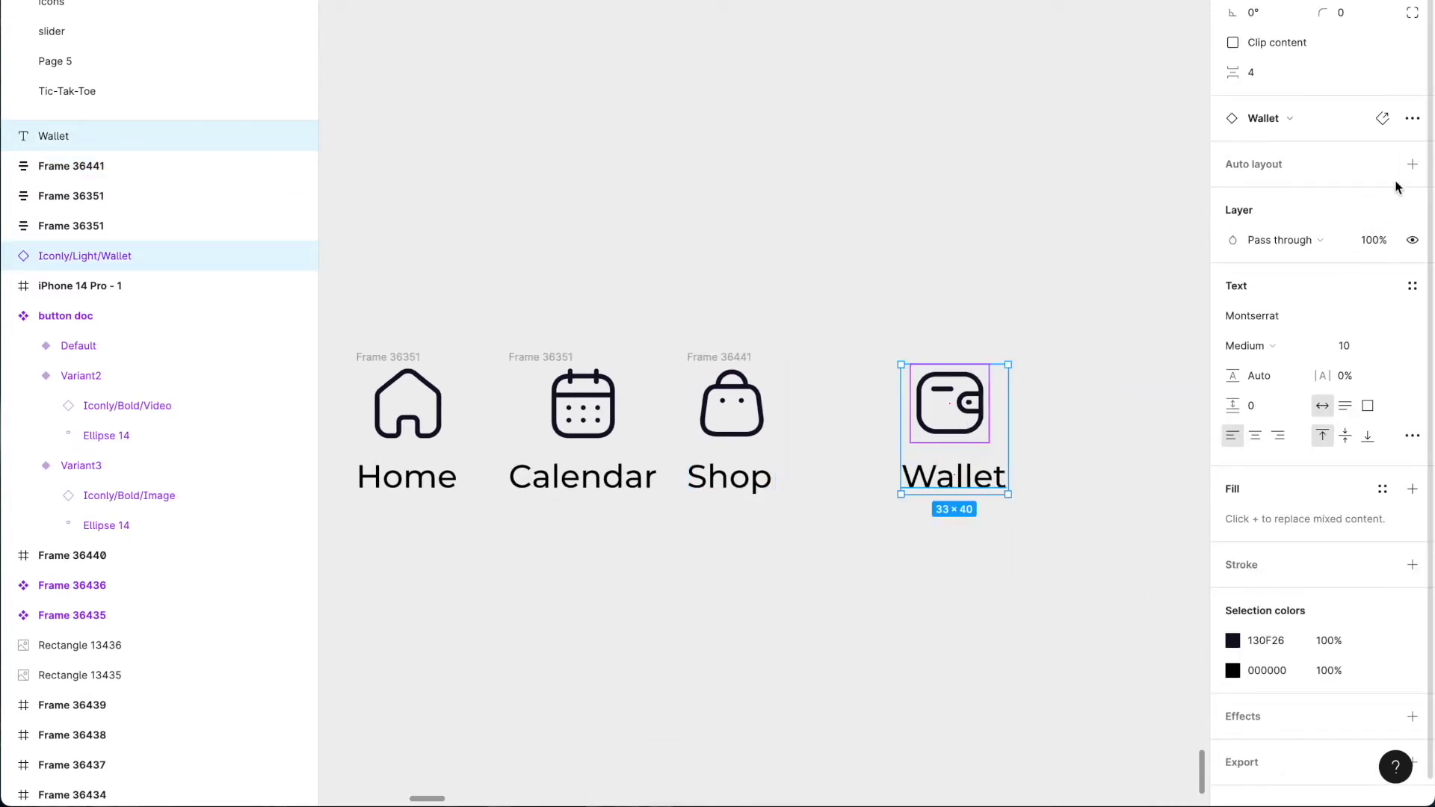
{"action": "left_click", "coordinate": [1410, 160]}
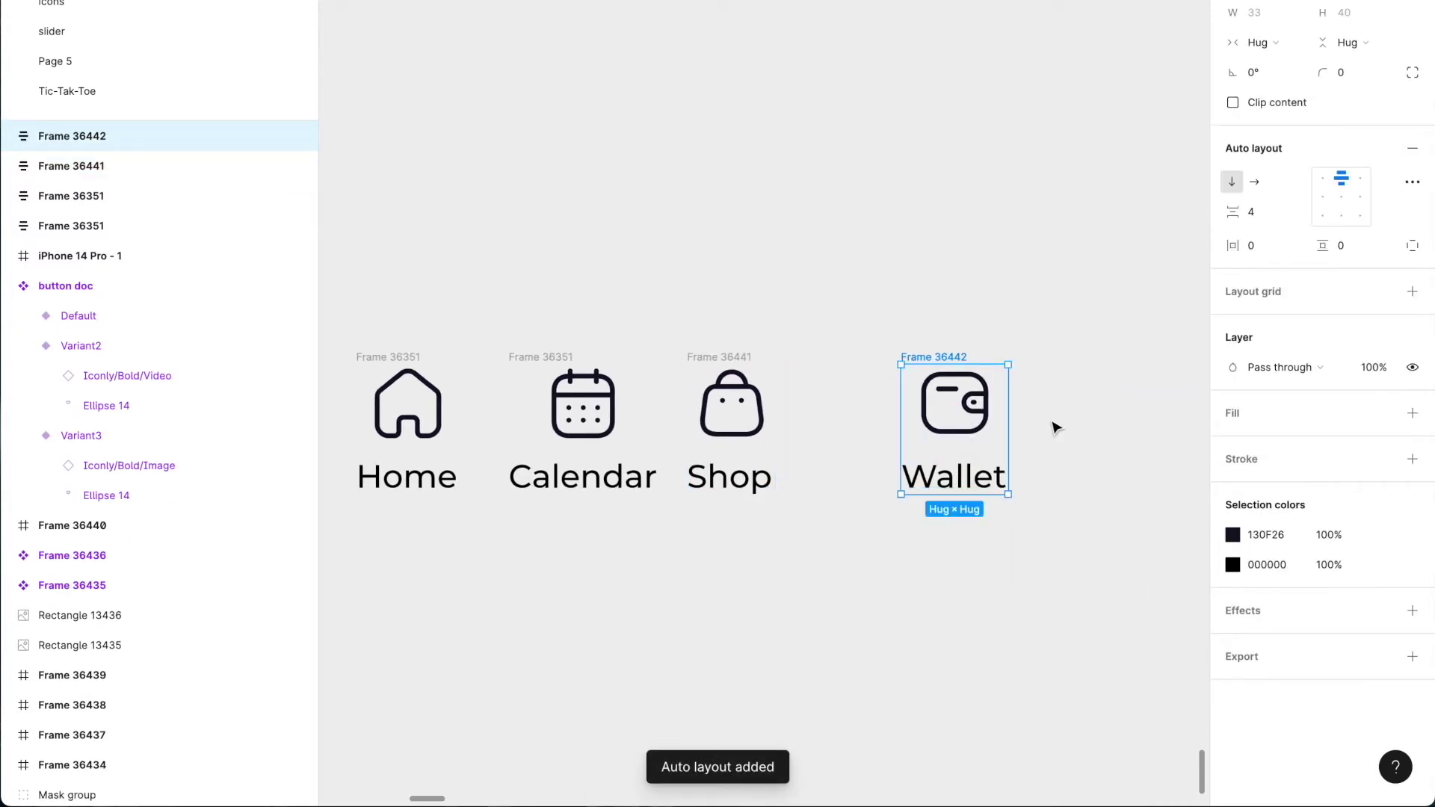
Combine the Home, Calendar, Shop and Wallet items into one horizontal auto layout frame
{"action": "left_click_drag", "start_coordinate": [1063, 324], "coordinate": [437, 550]}
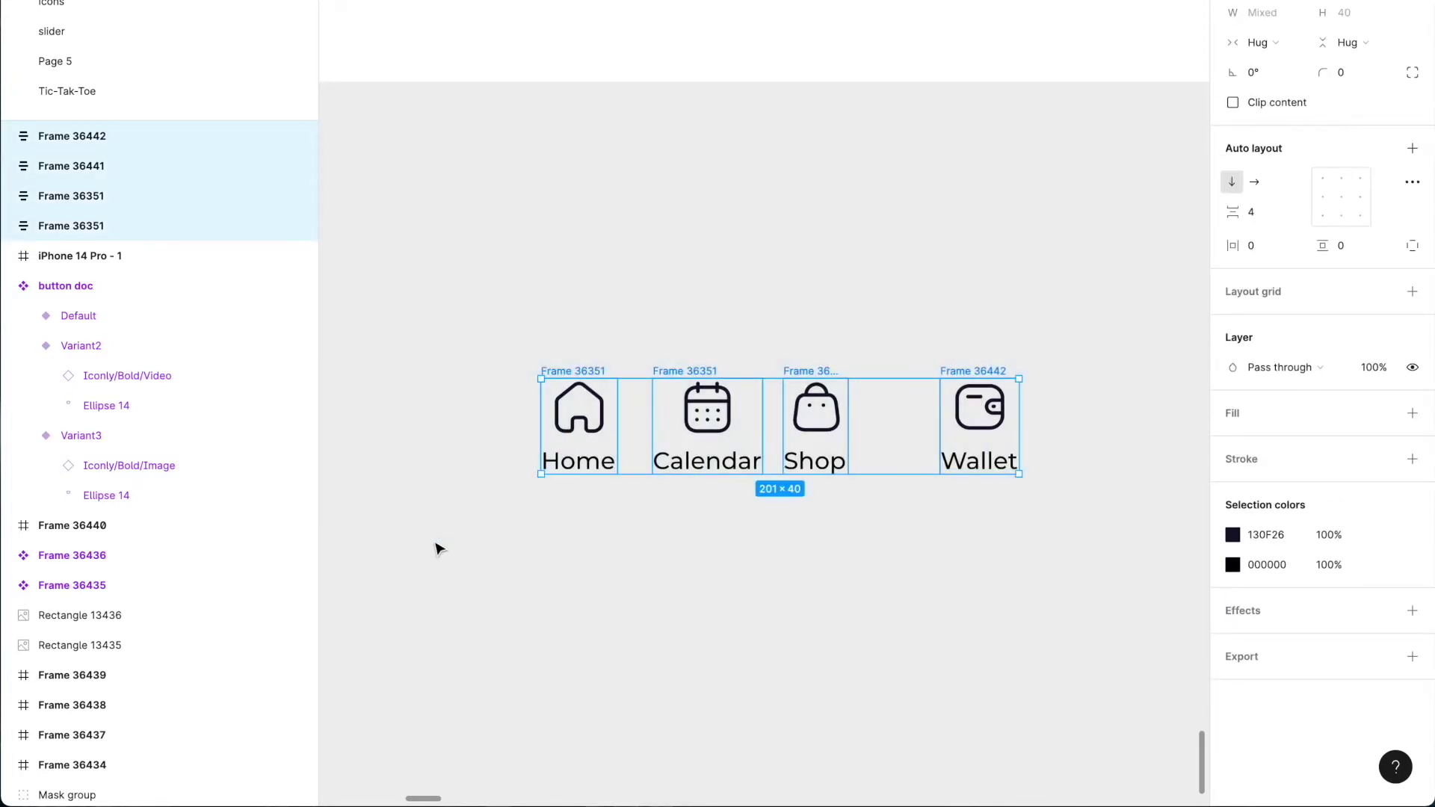
{"action": "left_click", "coordinate": [1406, 150]}
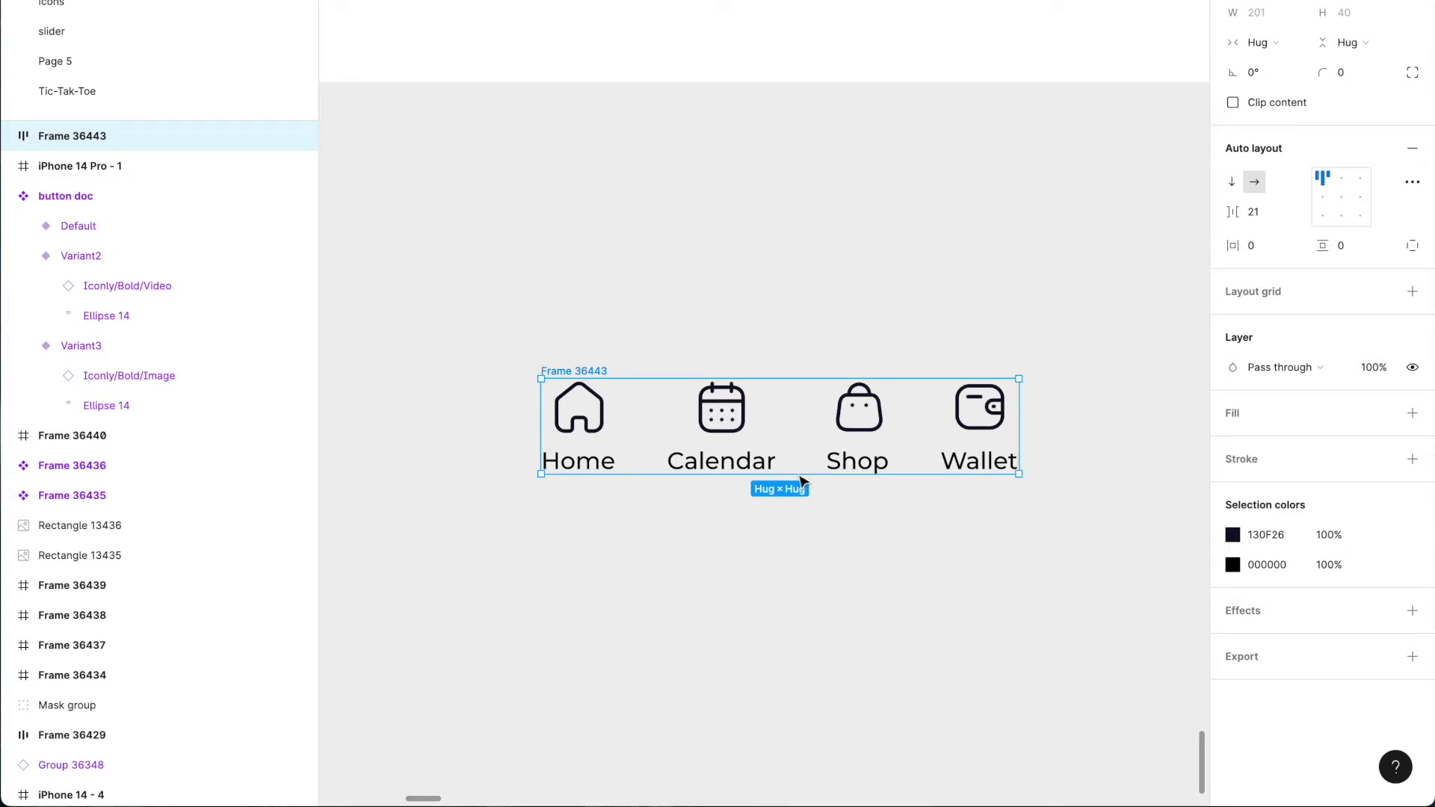
Set the width of the Home, Calendar, Shop and Wallet items to Fill container
{"action": "left_click", "coordinate": [766, 467]}
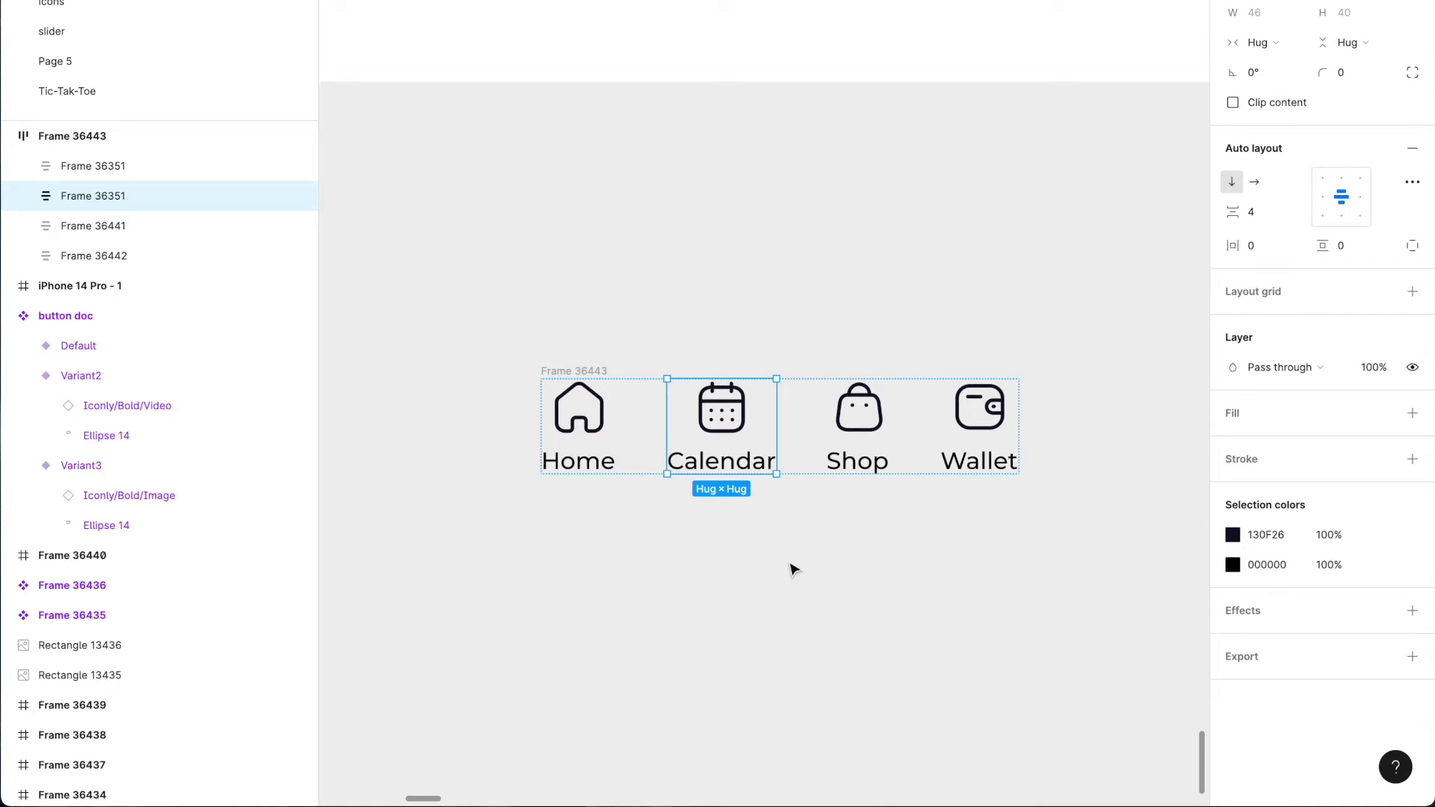
{"action": "left_click", "coordinate": [600, 433], "text": "shift"}
{"action": "left_click", "coordinate": [884, 424], "text": "shift"}
{"action": "left_click", "coordinate": [988, 416], "text": "shift"}
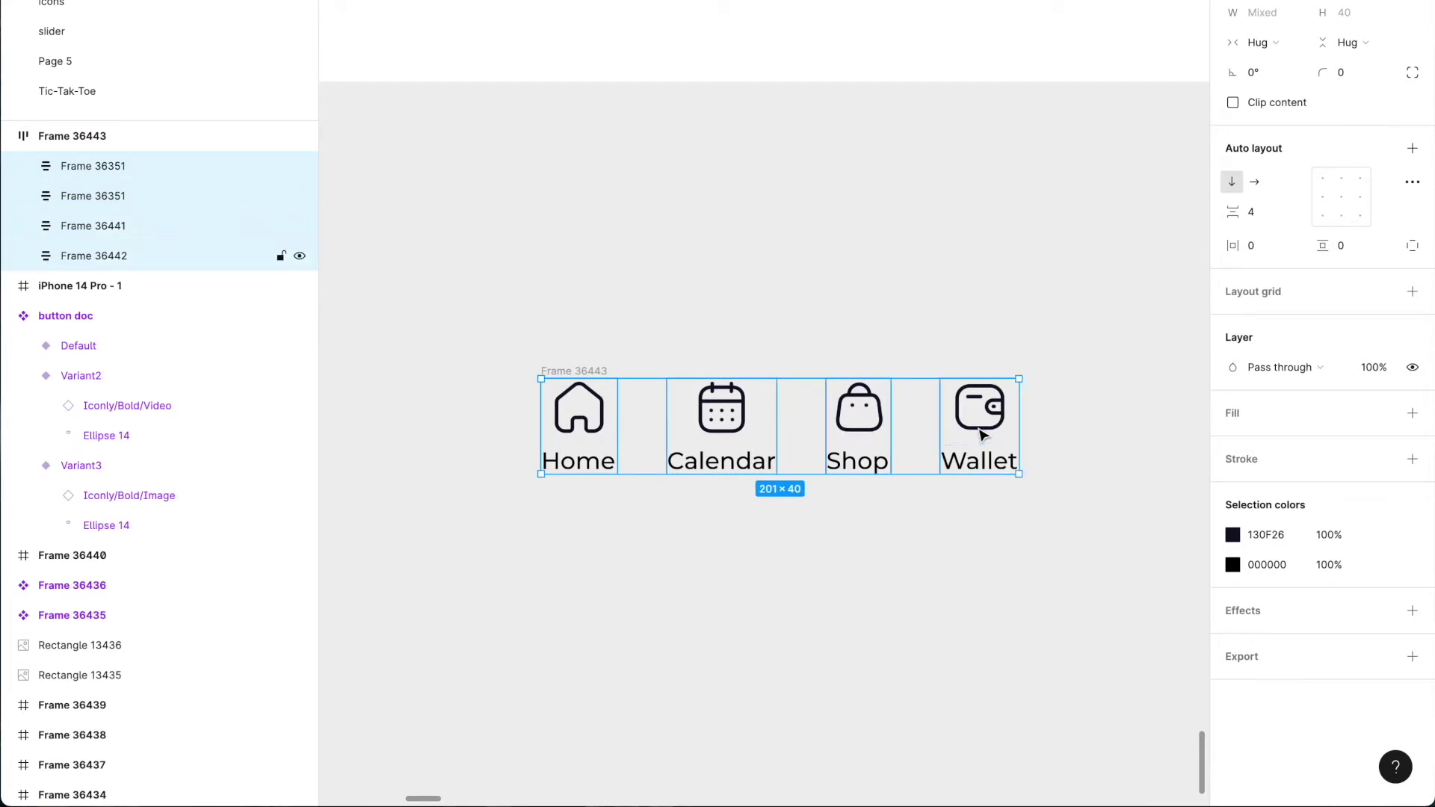
{"action": "left_click", "coordinate": [1262, 42]}
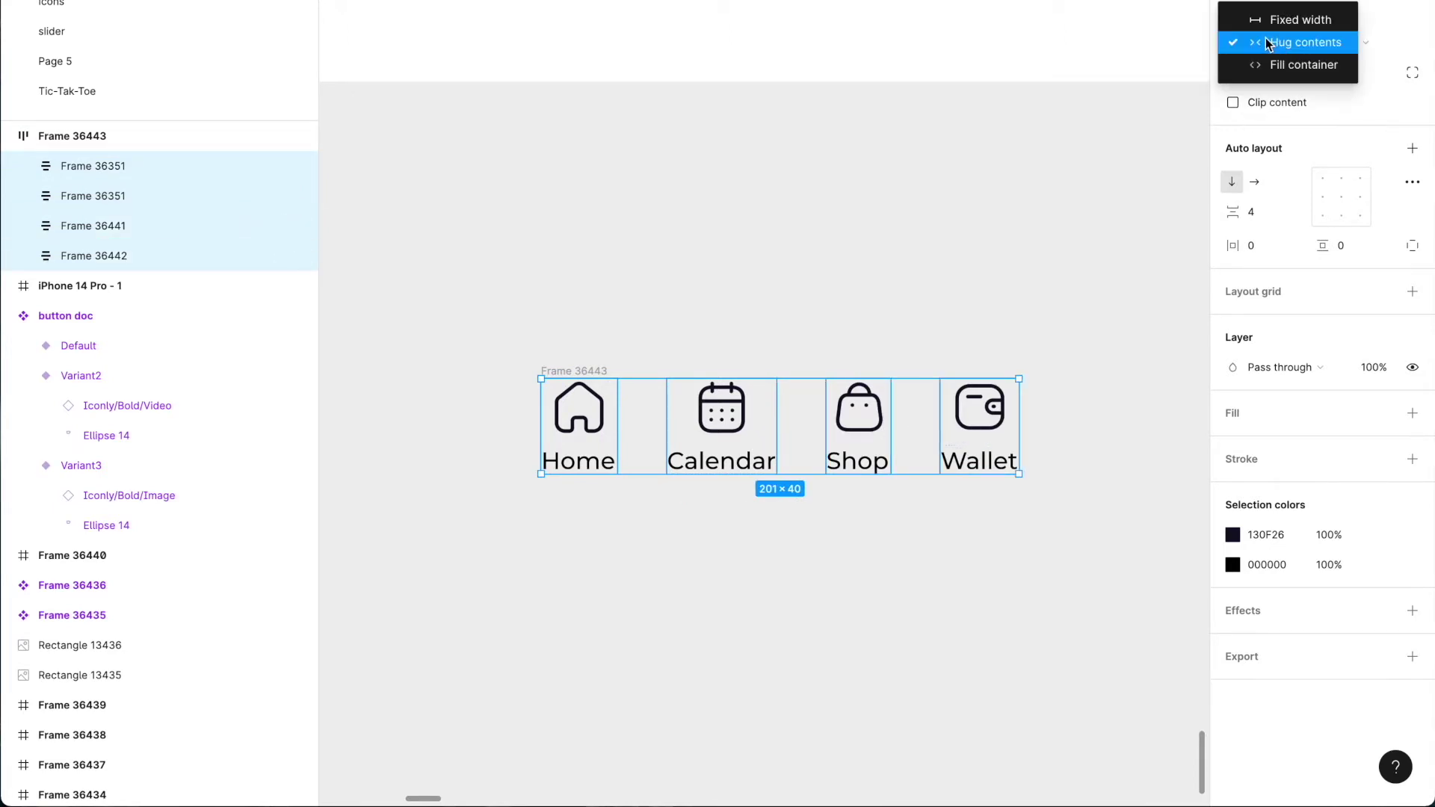
{"action": "left_click", "coordinate": [1297, 66]}
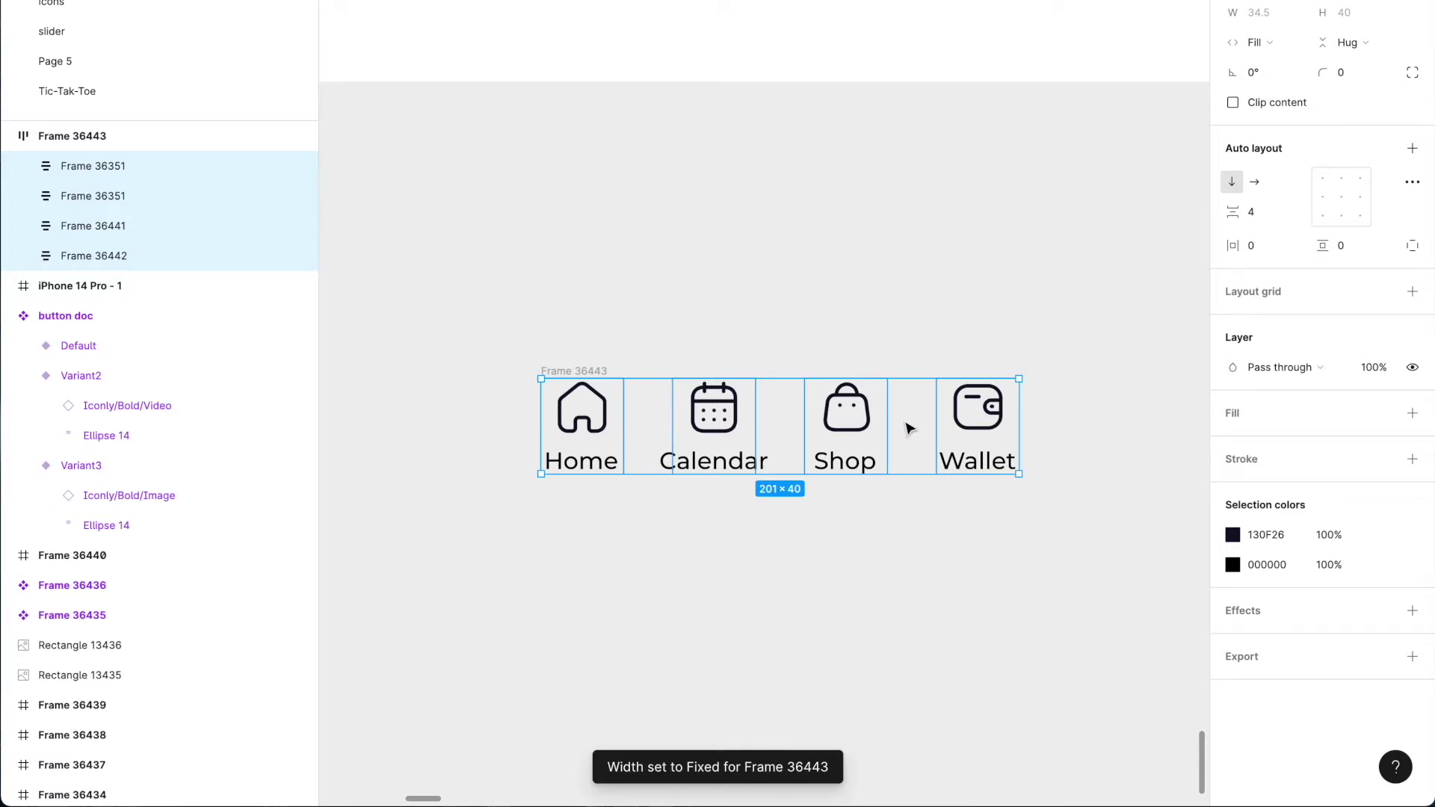
Widen the bar frame holding the four items to 351
{"action": "left_click", "coordinate": [576, 372]}
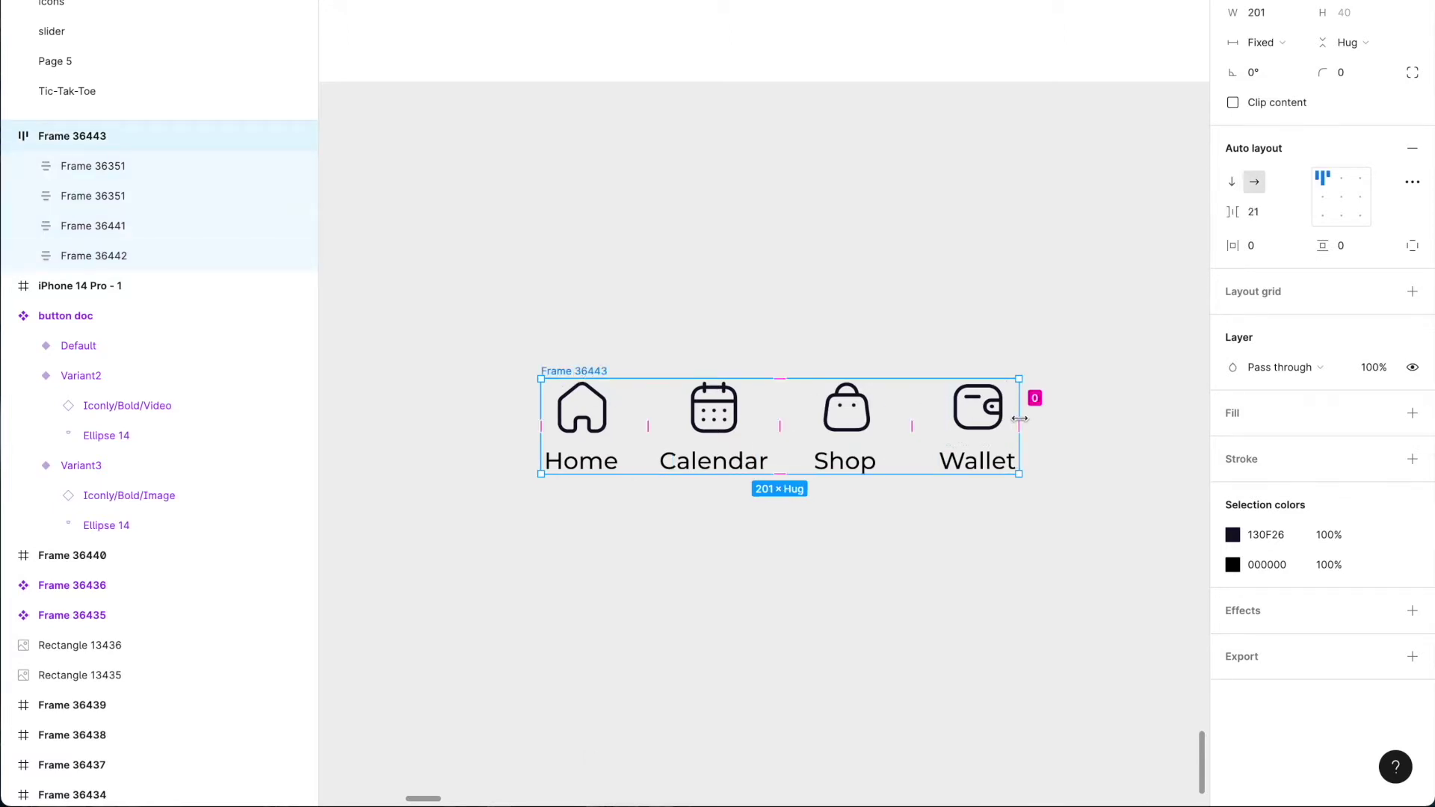
{"action": "left_click_drag", "start_coordinate": [1023, 431], "coordinate": [1124, 430]}
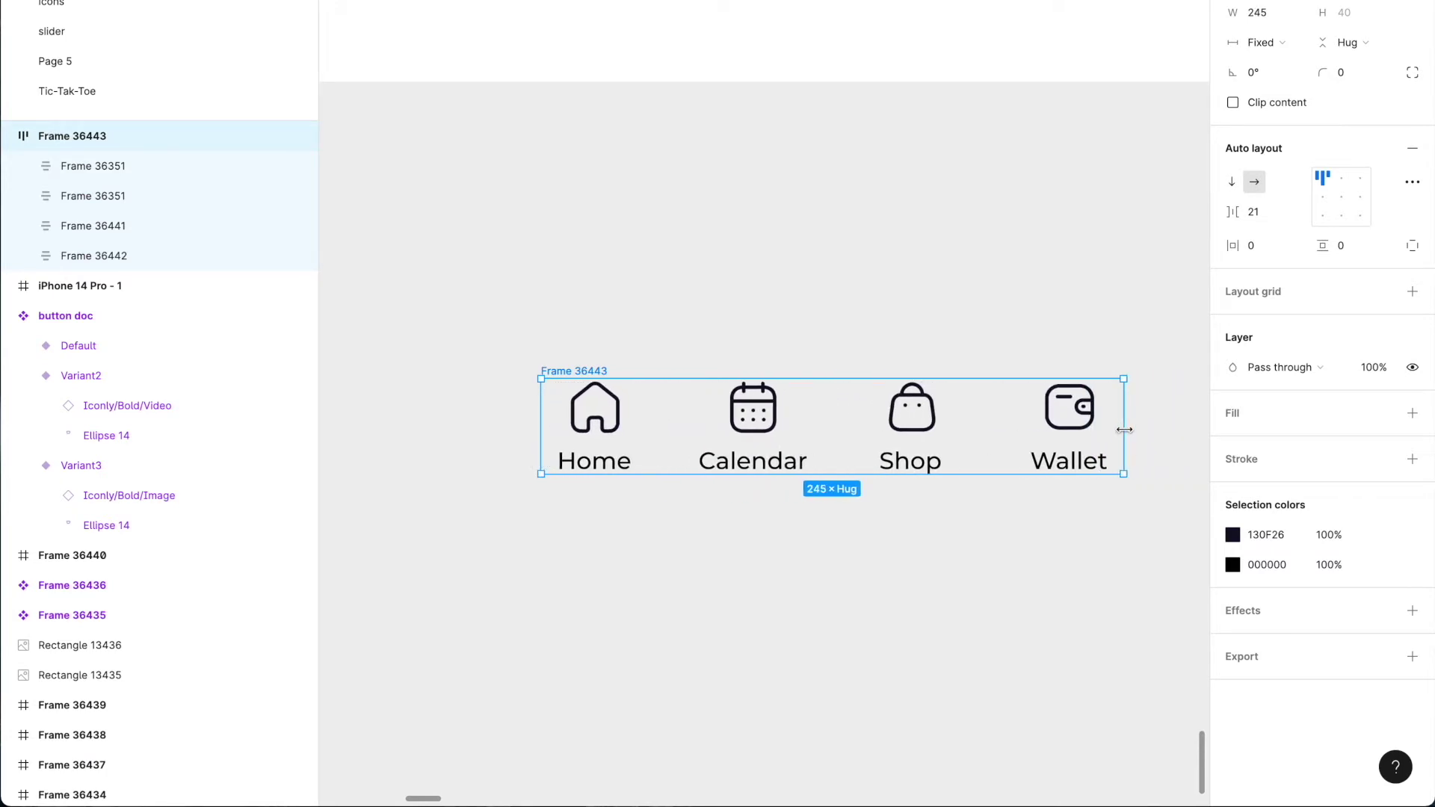
{"action": "scroll", "coordinate": [1028, 430], "scroll_direction": "down", "scroll_amount": 5}
{"action": "scroll", "coordinate": [1028, 430], "scroll_direction": "up", "scroll_amount": 4}
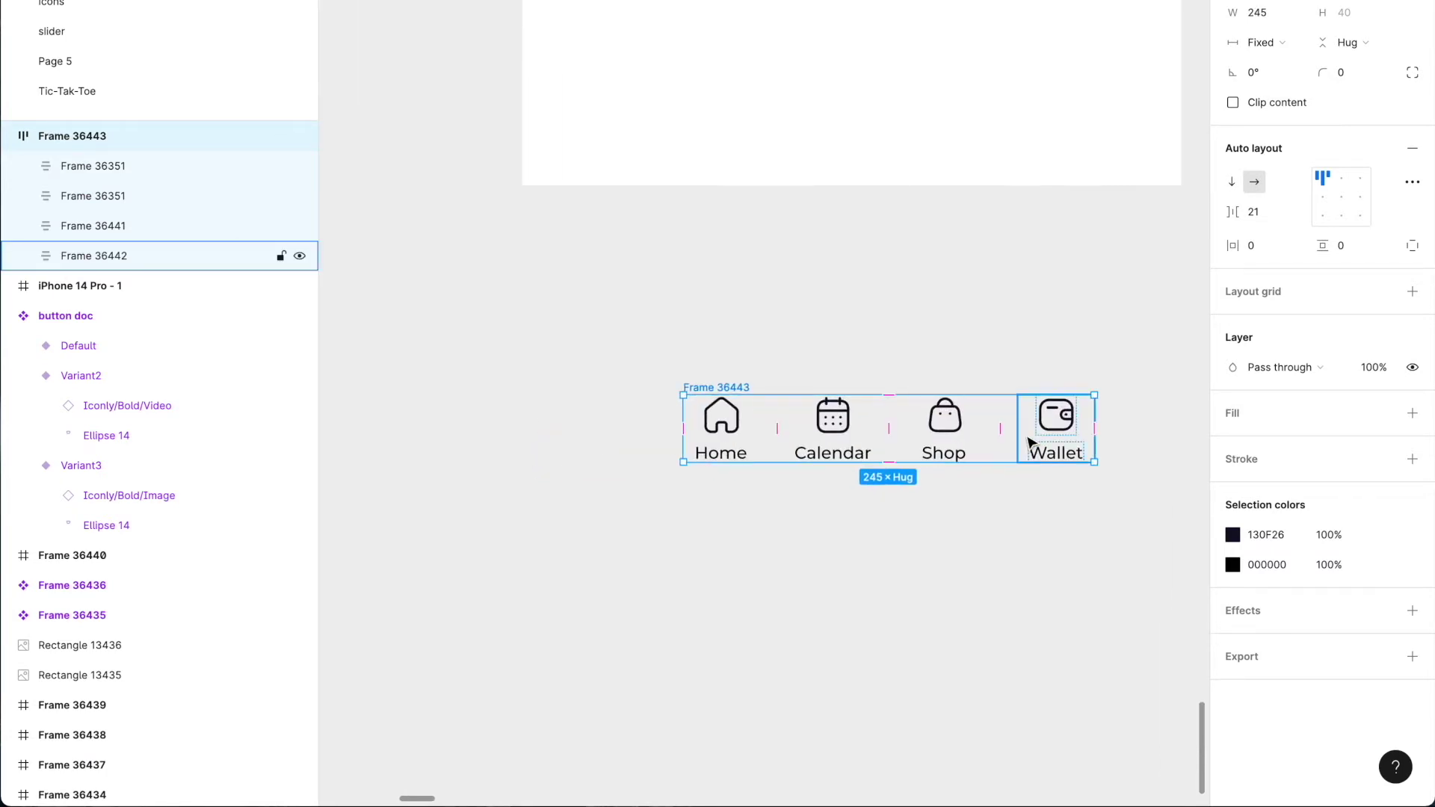
{"action": "left_click_drag", "start_coordinate": [684, 412], "coordinate": [505, 412]}
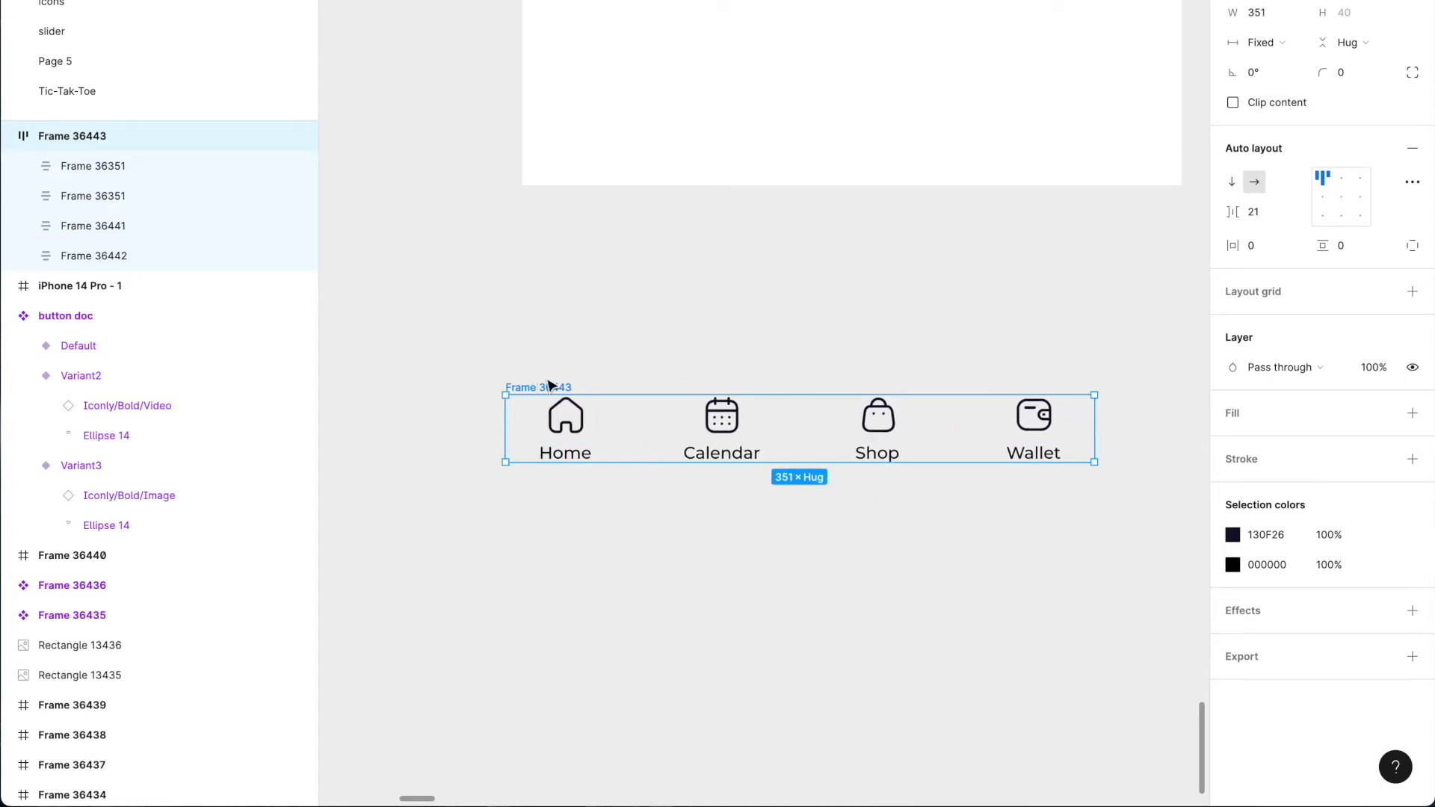
Set the bar frame's vertical padding to 8
{"action": "left_click", "coordinate": [1341, 245]}
{"action": "key", "text": "Up"}
{"action": "key", "text": "Up"}
{"action": "key", "text": "Up"}
{"action": "key", "text": "Up"}
{"action": "key", "text": "Up"}
{"action": "key", "text": "Up"}
{"action": "key", "text": "Up"}
{"action": "key", "text": "Up"}
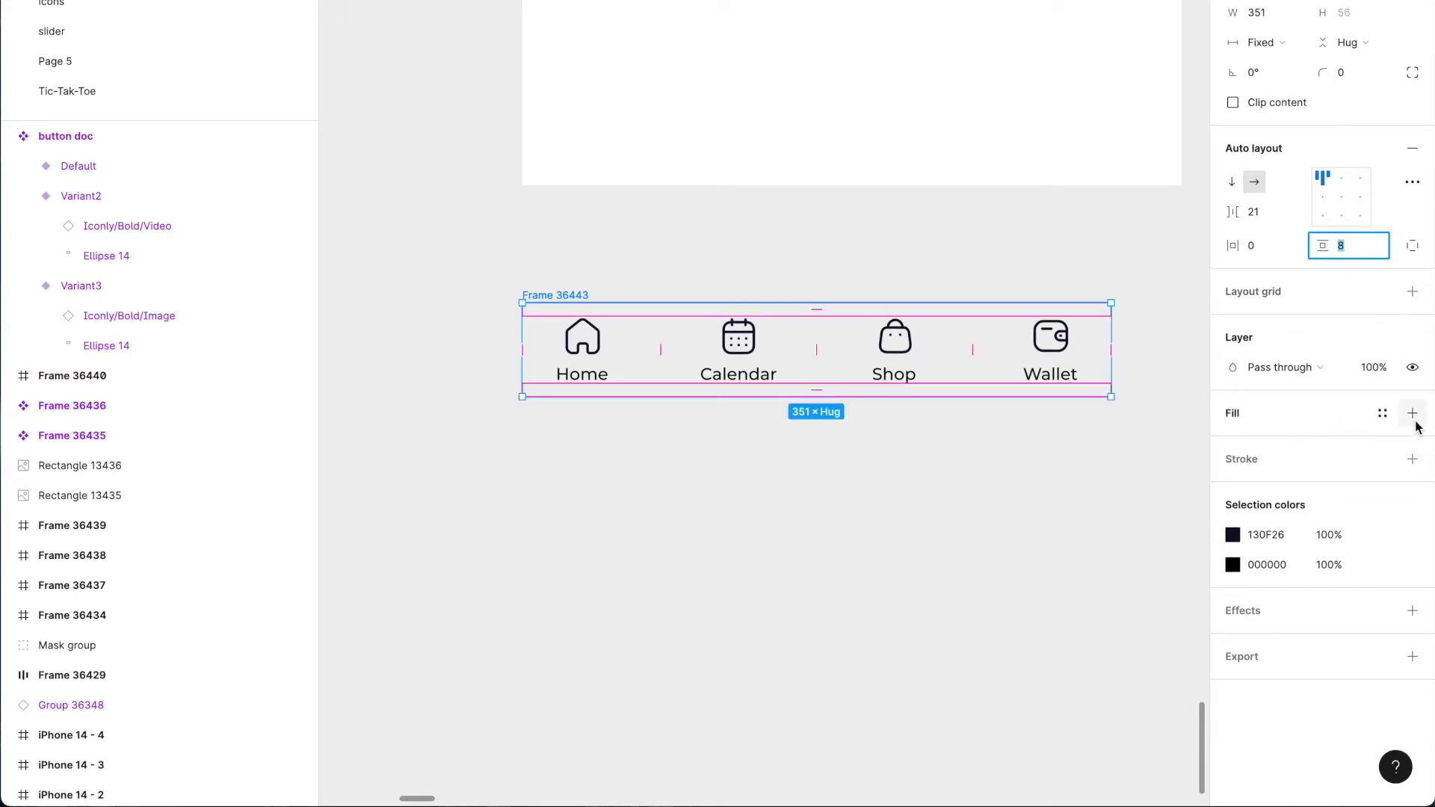
Add a white FFFFFF fill to the bar frame and reset its vertical padding to 0
{"action": "left_click", "coordinate": [1412, 413]}
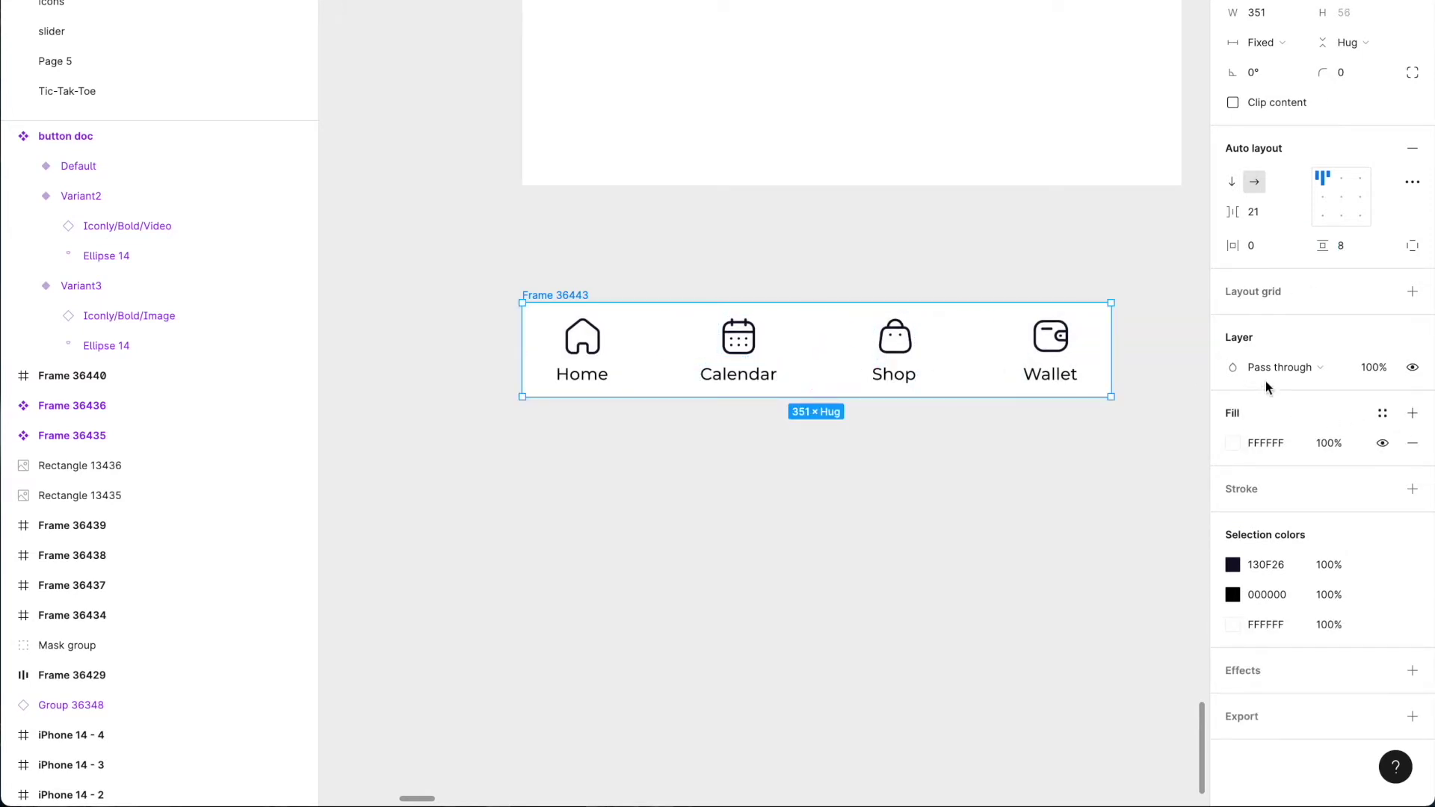
{"action": "left_click", "coordinate": [1350, 253]}
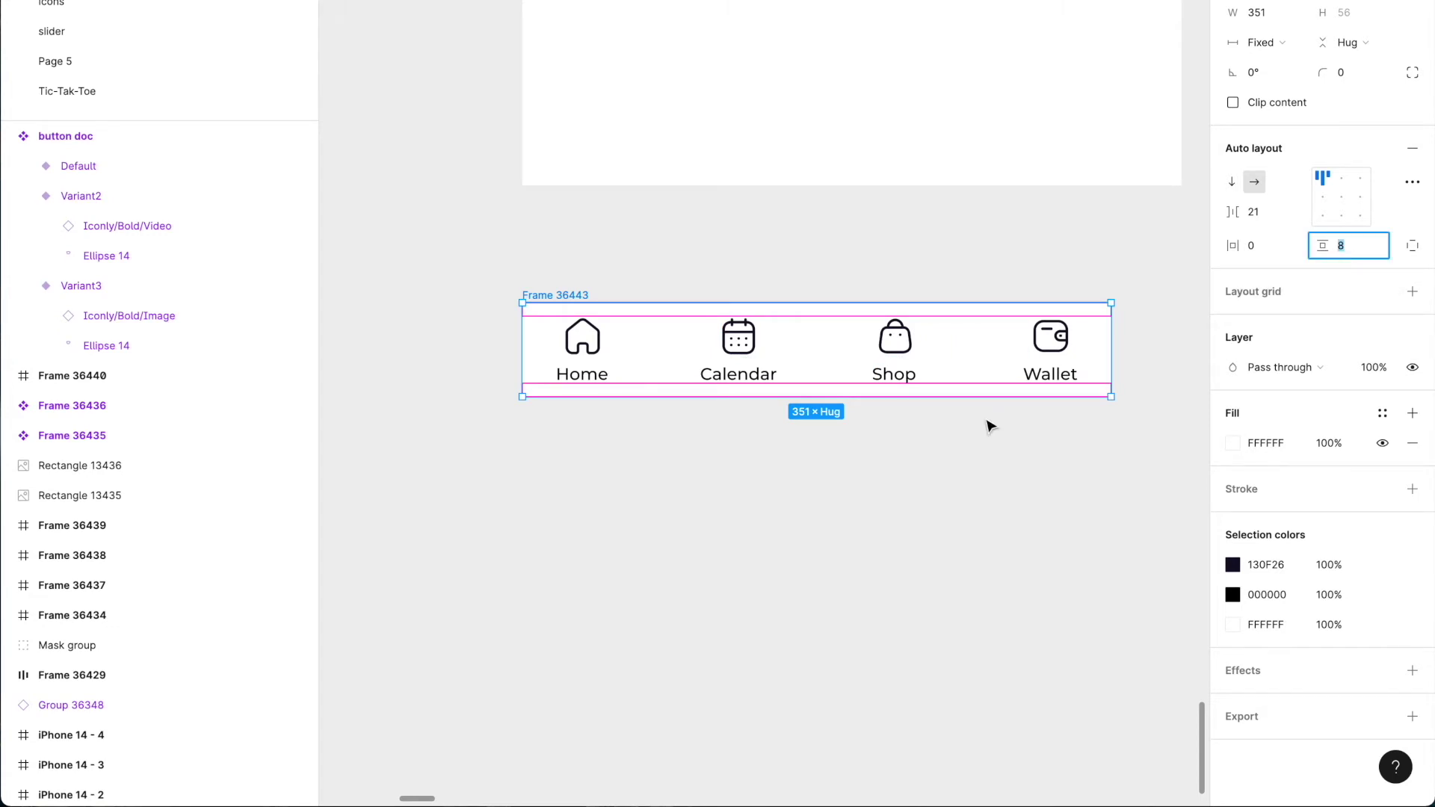
{"action": "type", "text": "0"}
{"action": "key", "text": "Return"}
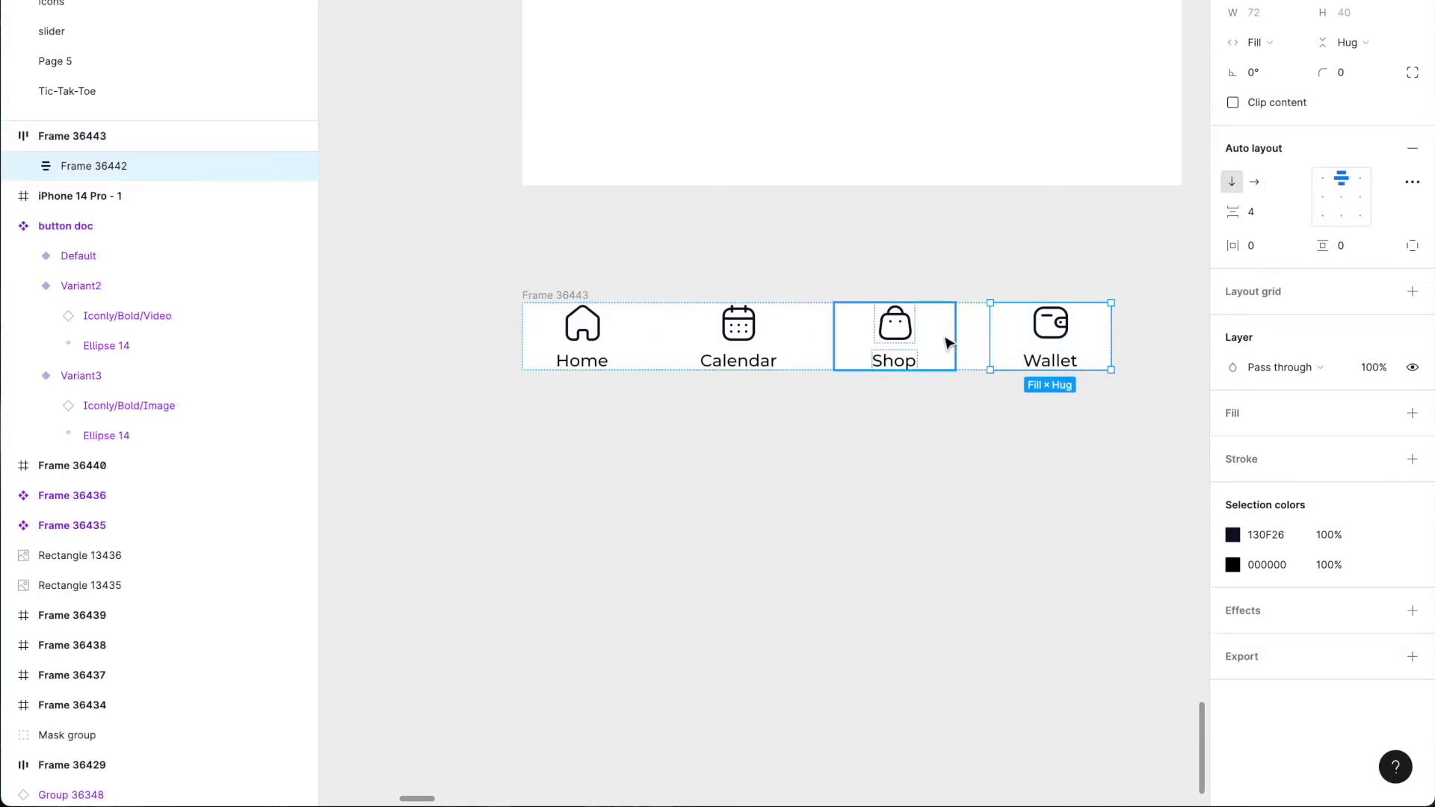
Set the vertical padding of the Home, Calendar, Shop and Wallet items to 8
{"action": "left_click", "coordinate": [781, 348]}
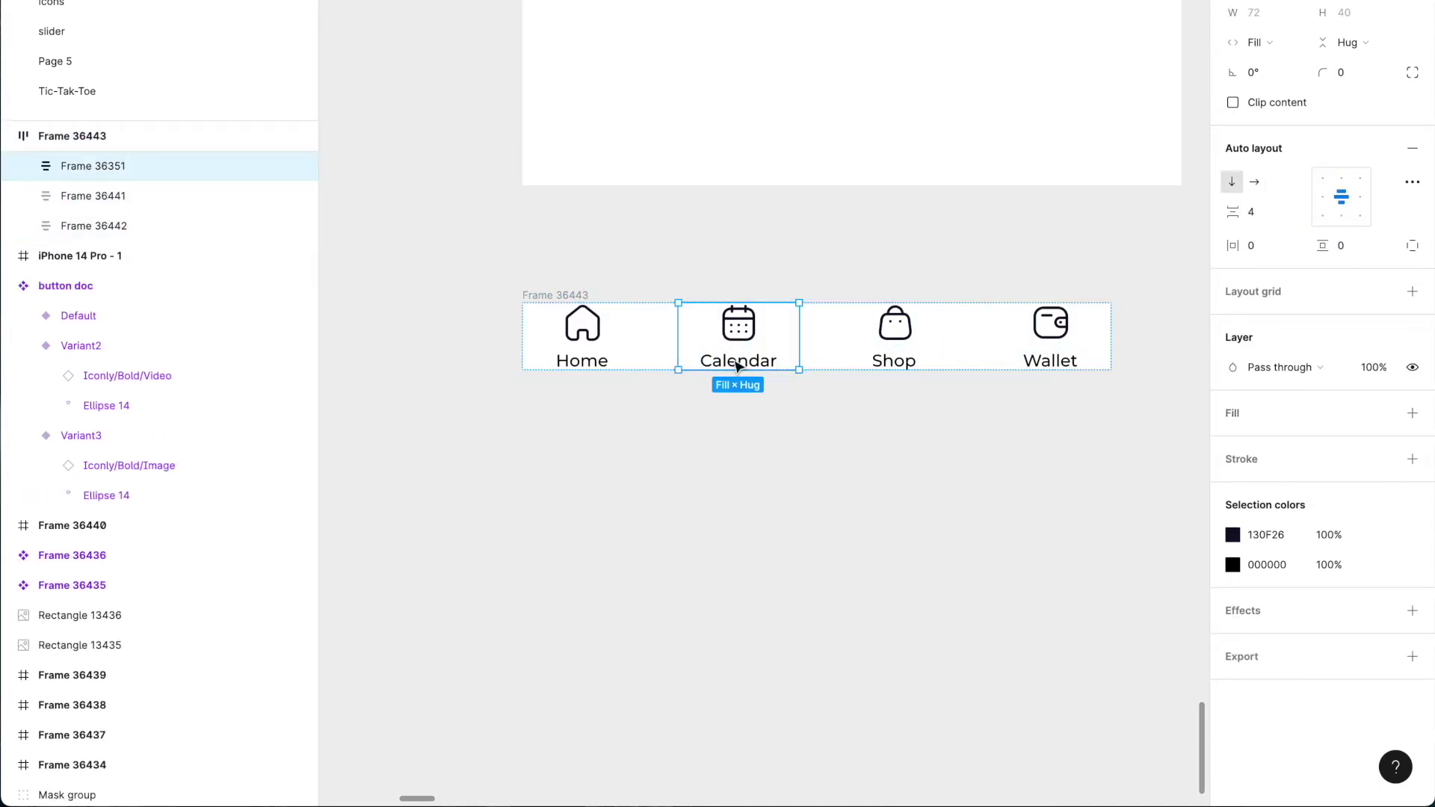
{"action": "left_click", "coordinate": [625, 352], "text": "shift"}
{"action": "left_click", "coordinate": [846, 348], "text": "shift"}
{"action": "left_click", "coordinate": [1069, 358], "text": "shift"}
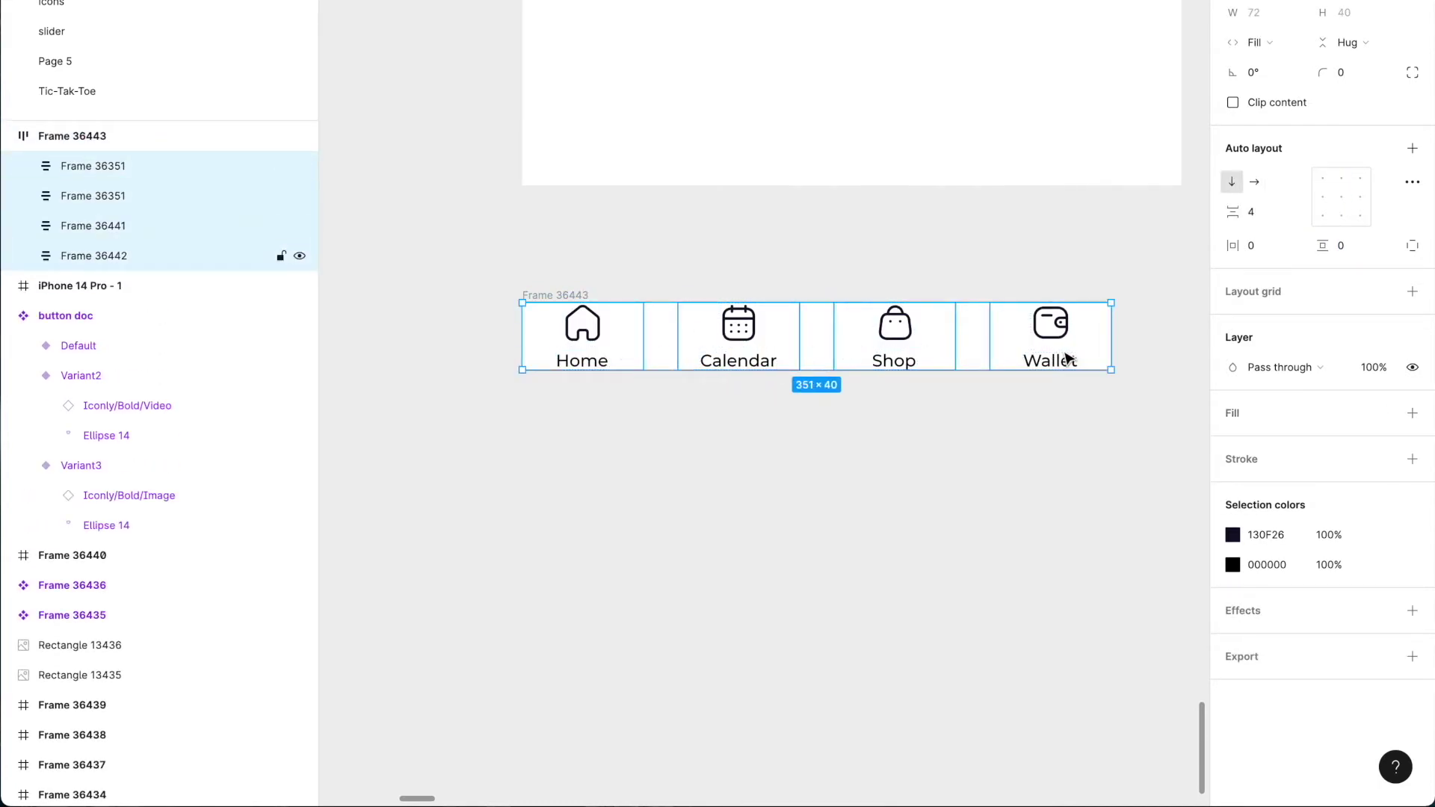
{"action": "left_click", "coordinate": [1355, 249]}
{"action": "type", "text": "10"}
{"action": "key", "text": "Return"}
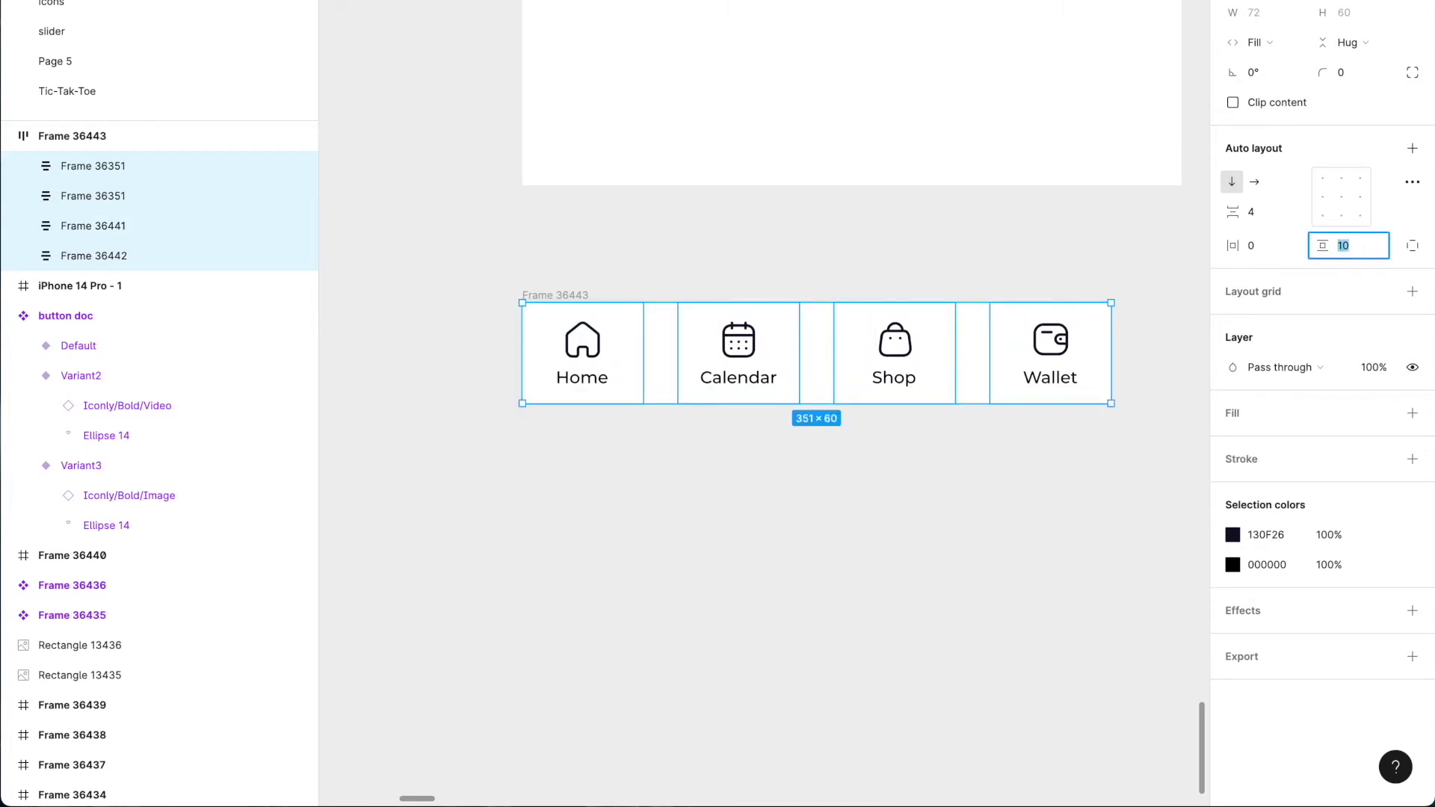
{"action": "type", "text": "8"}
{"action": "key", "text": "Return"}
{"action": "scroll", "coordinate": [994, 350], "scroll_direction": "right", "scroll_amount": 1}
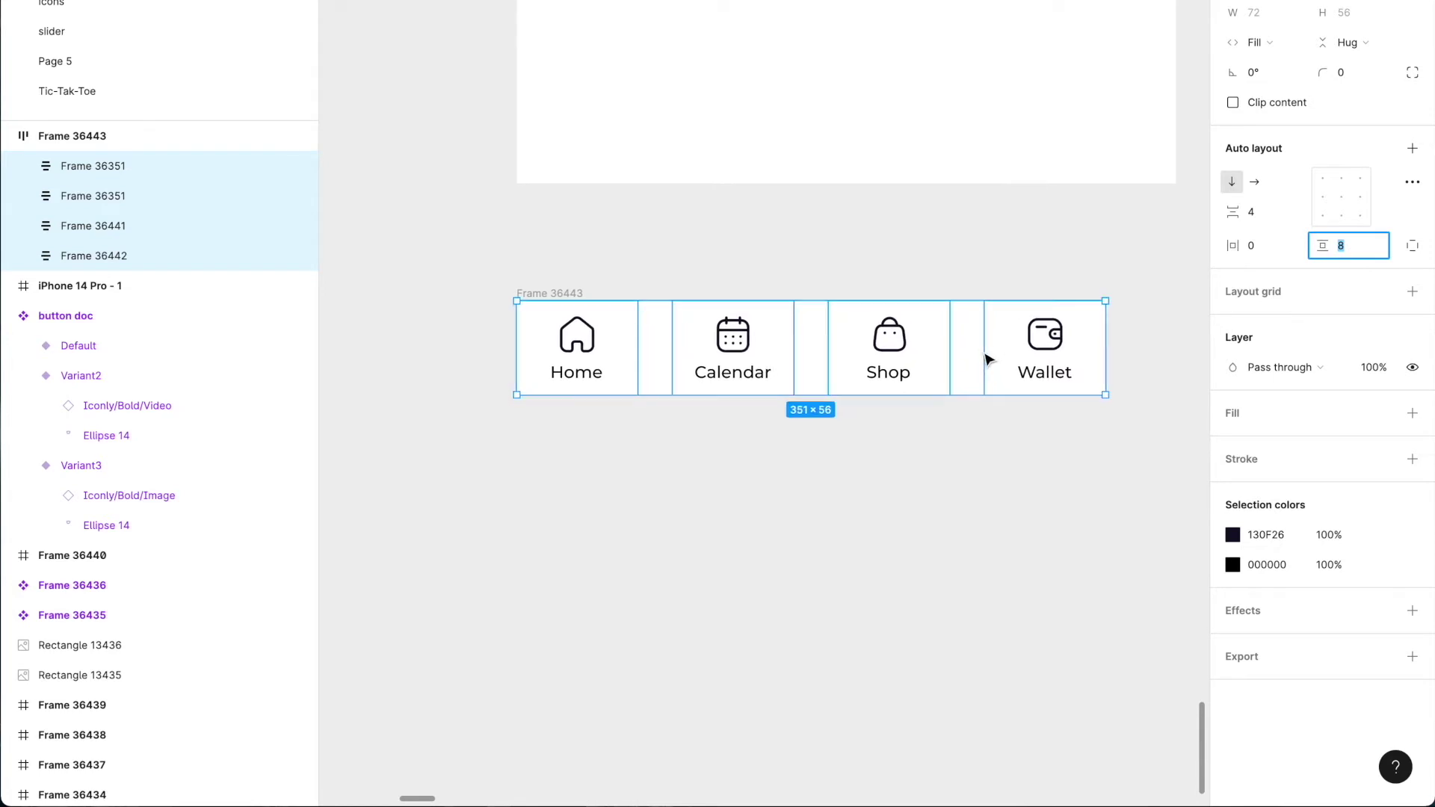
{"action": "scroll", "coordinate": [971, 366], "scroll_direction": "left", "scroll_amount": 1}
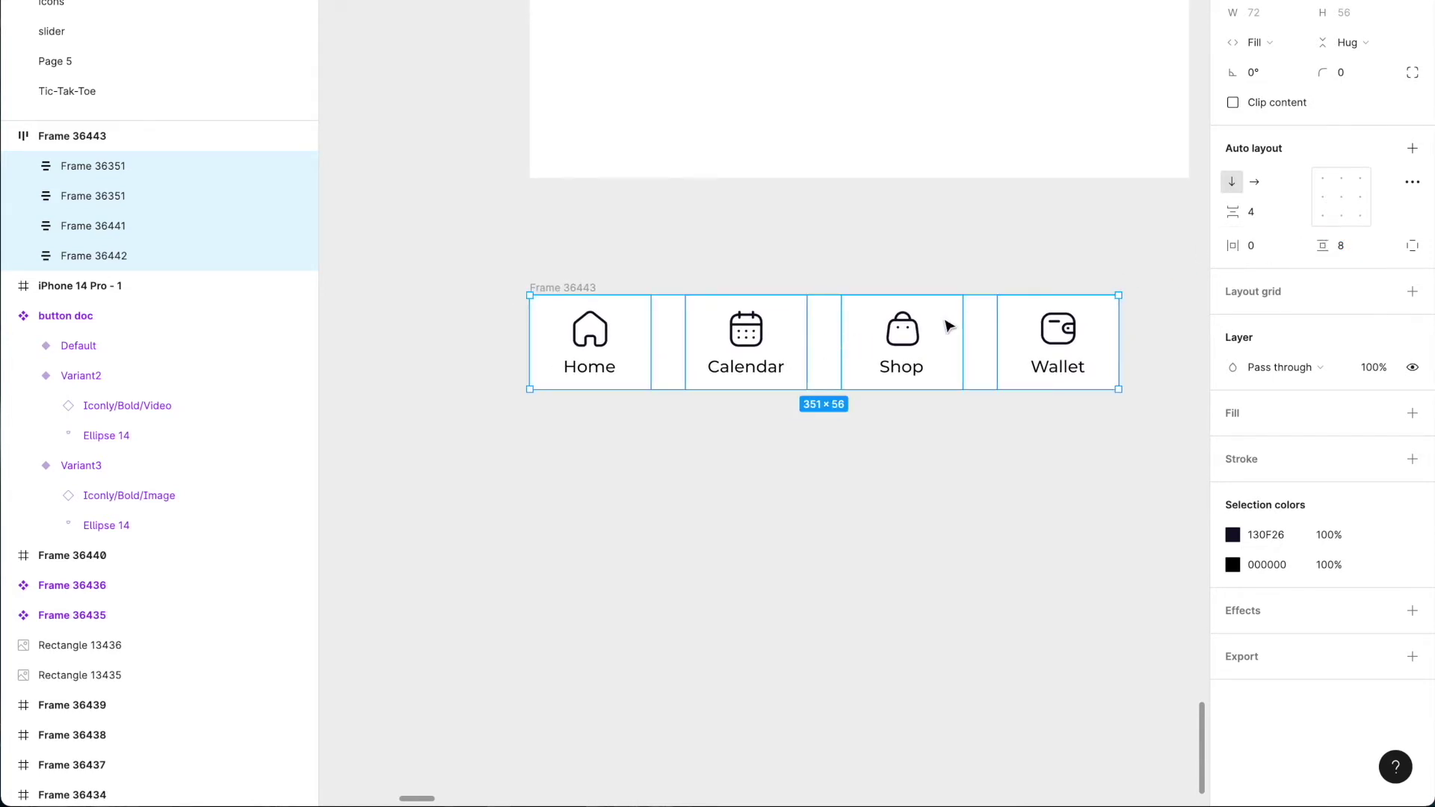
Set the spacing between the items in the bar frame to 0
{"action": "left_click", "coordinate": [855, 333]}
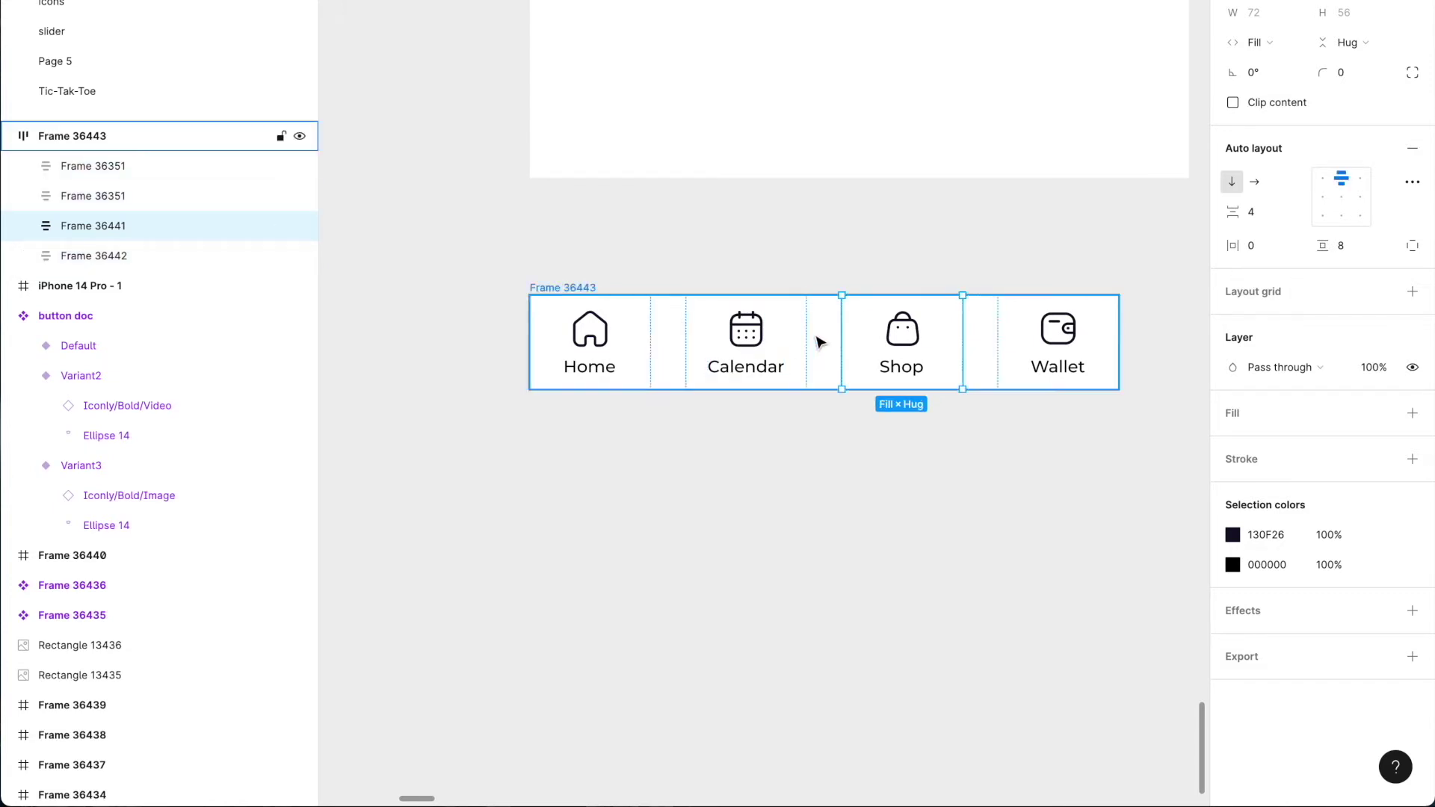
{"action": "left_click", "coordinate": [538, 291]}
{"action": "left_click", "coordinate": [1275, 216]}
{"action": "type", "text": "0"}
{"action": "key", "text": "Return"}
{"action": "left_click", "coordinate": [957, 364]}
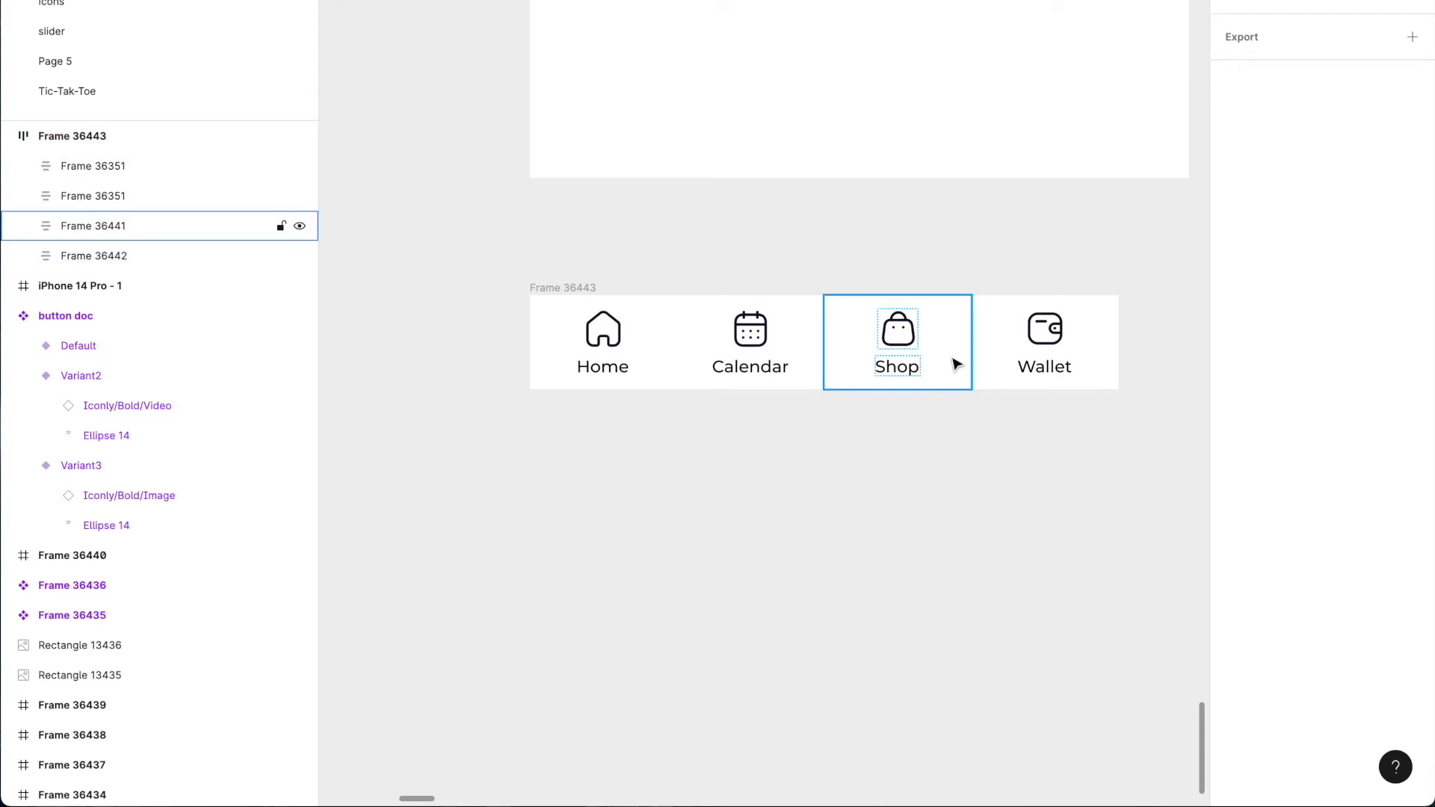
{"action": "left_click", "coordinate": [955, 364]}
Duplicate the Calendar item within the bar to make a fifth, middle slot
{"action": "left_click", "coordinate": [810, 374]}
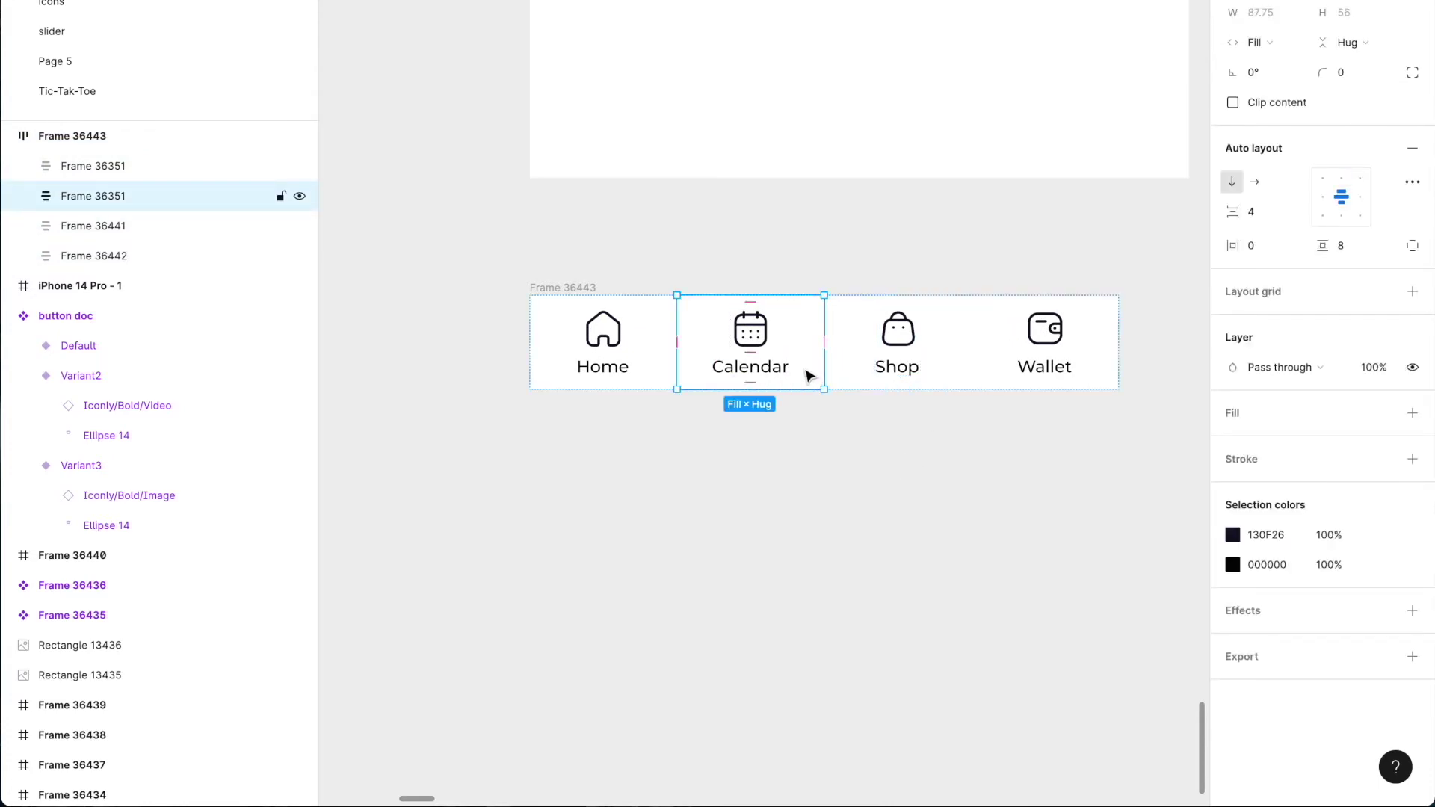
{"action": "key", "text": "ctrl+d"}
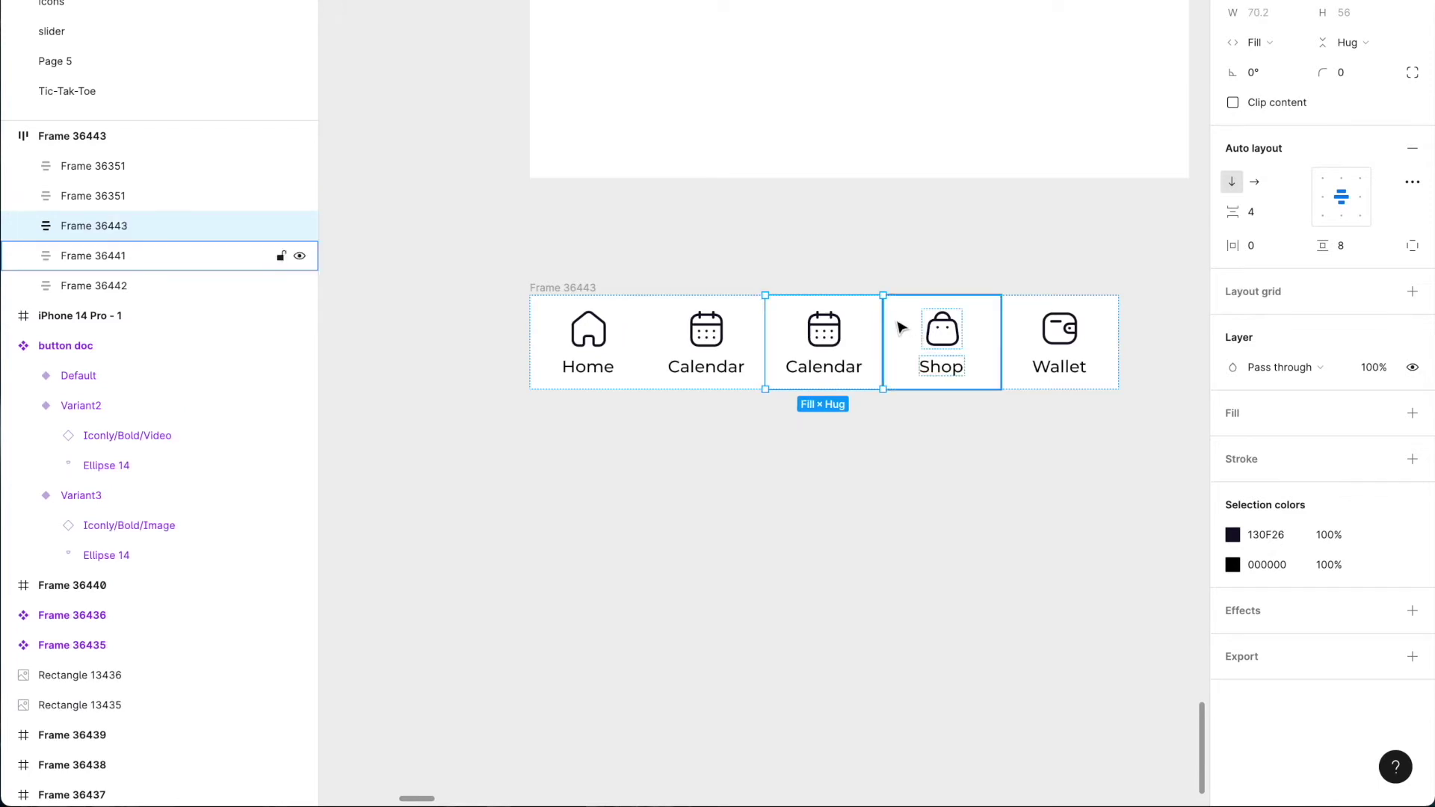
{"action": "mouse_move", "coordinate": [884, 333]}
{"action": "left_mouse_down"}
{"action": "mouse_move", "coordinate": [838, 325]}
{"action": "mouse_move", "coordinate": [822, 343]}
{"action": "mouse_move", "coordinate": [884, 336]}
{"action": "left_mouse_up"}
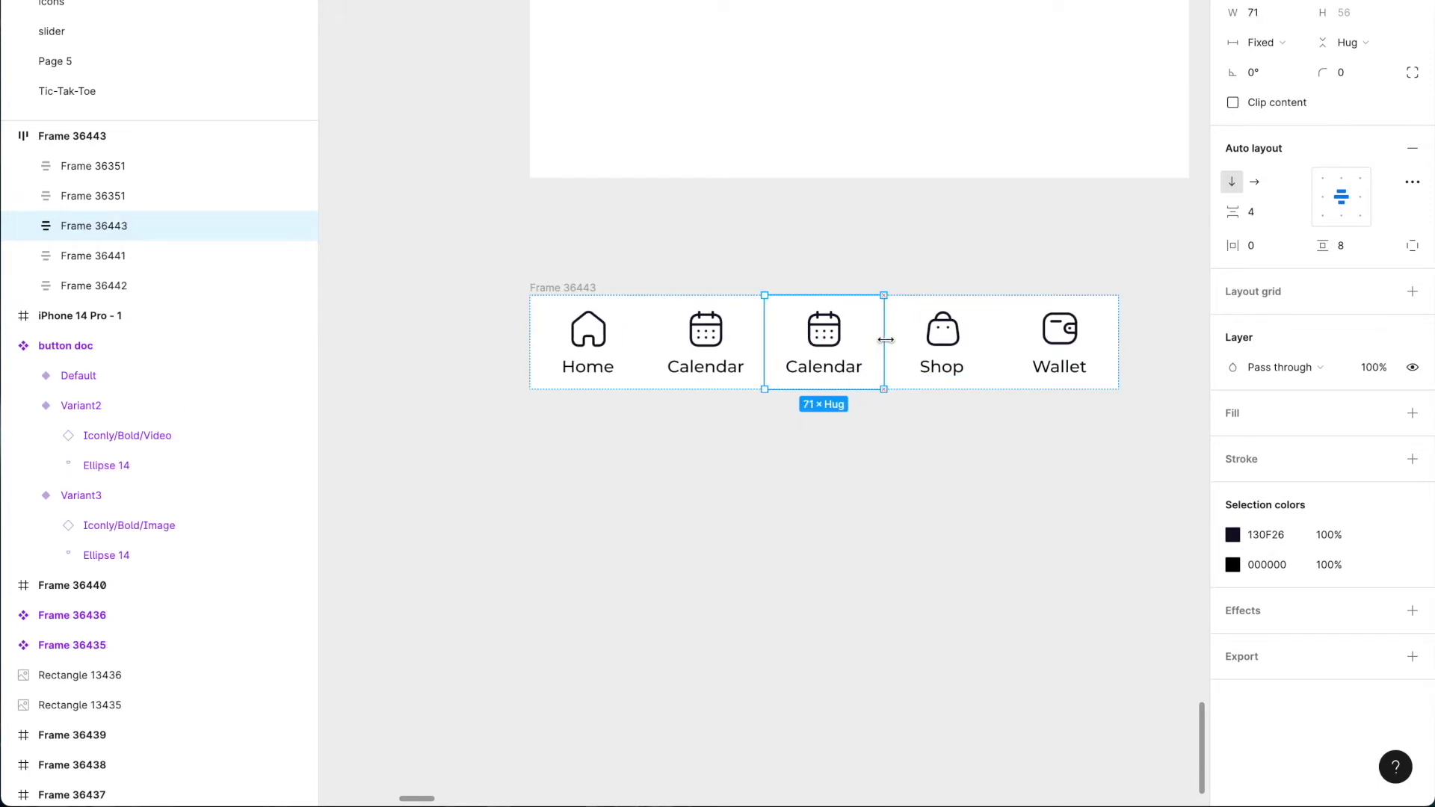
Delete the icon from the duplicated Calendar item and change its label text to Empty
{"action": "left_click", "coordinate": [829, 375]}
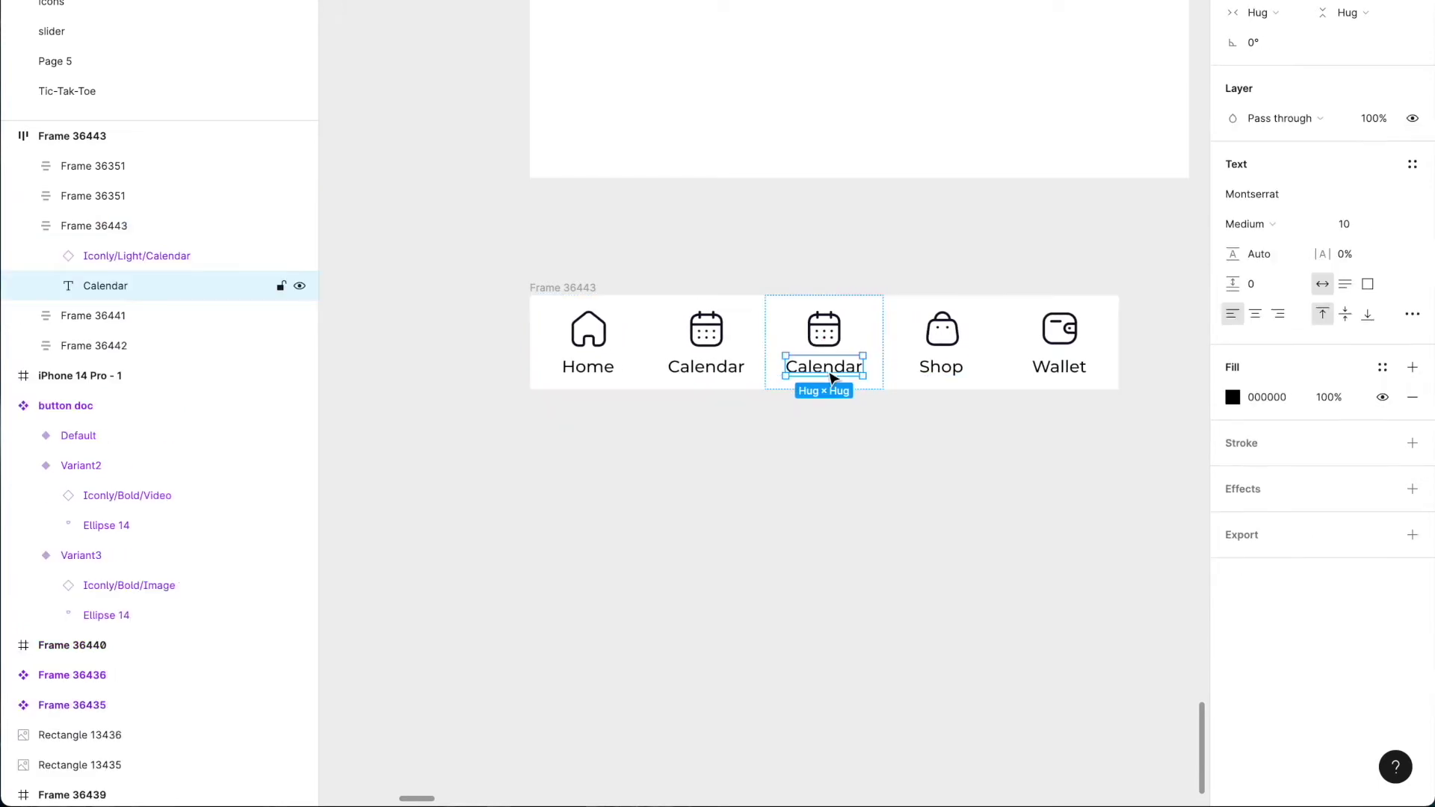
{"action": "left_click", "coordinate": [833, 345]}
{"action": "key", "text": "Delete"}
{"action": "left_click", "coordinate": [835, 327]}
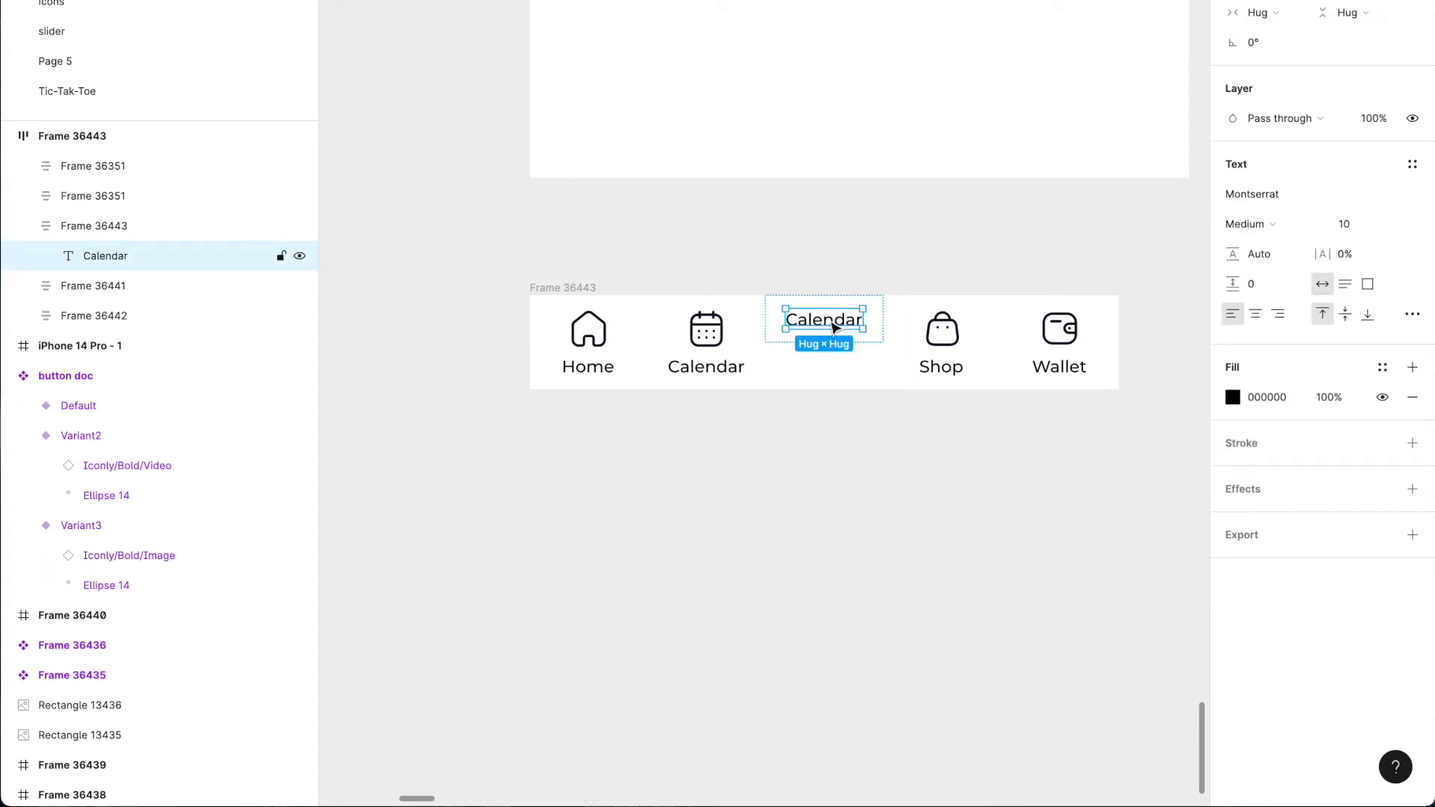
{"action": "double_click", "coordinate": [828, 320]}
{"action": "type", "text": "Empty"}
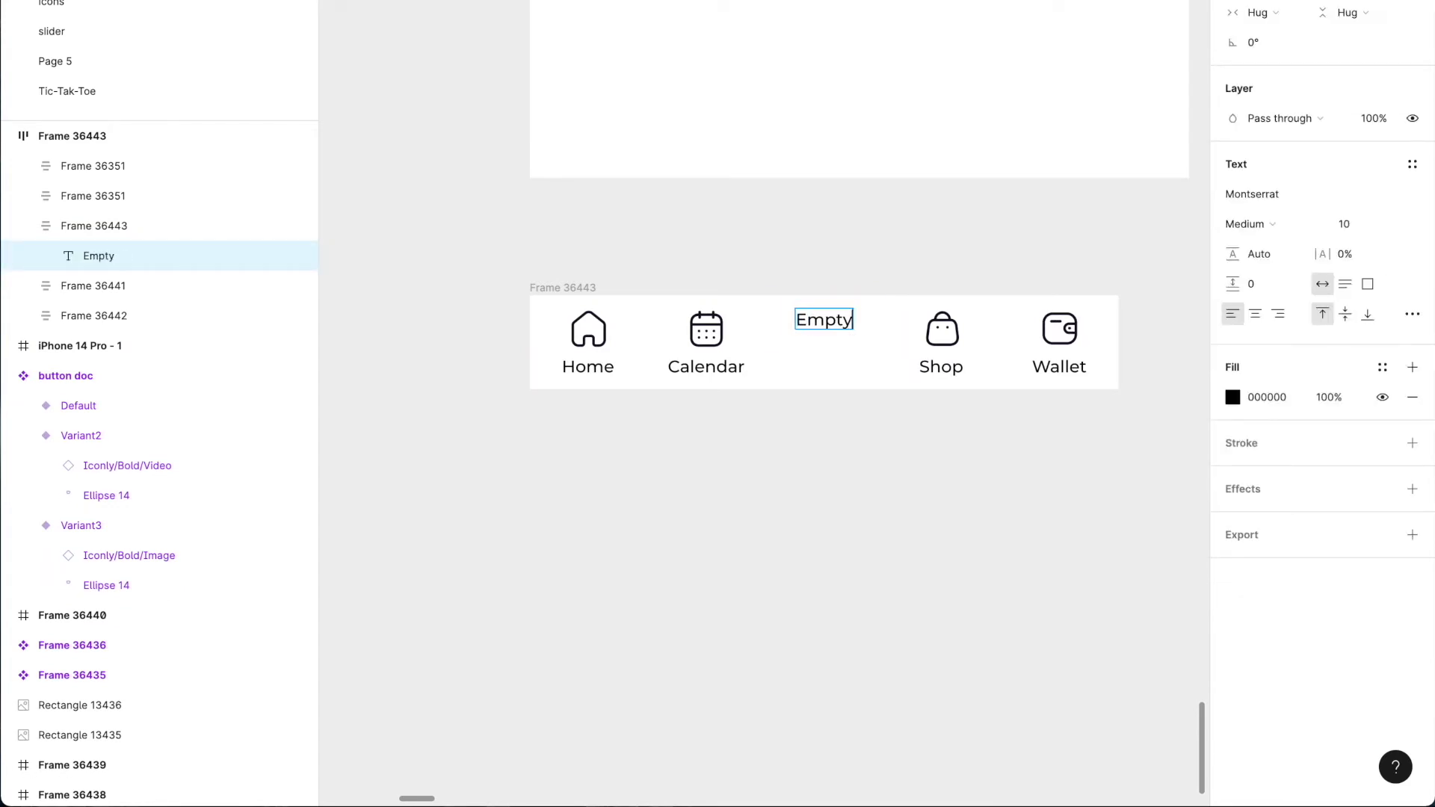
{"action": "key", "text": "Return"}
{"action": "key", "text": "BackSpace"}
{"action": "key", "text": "Escape"}
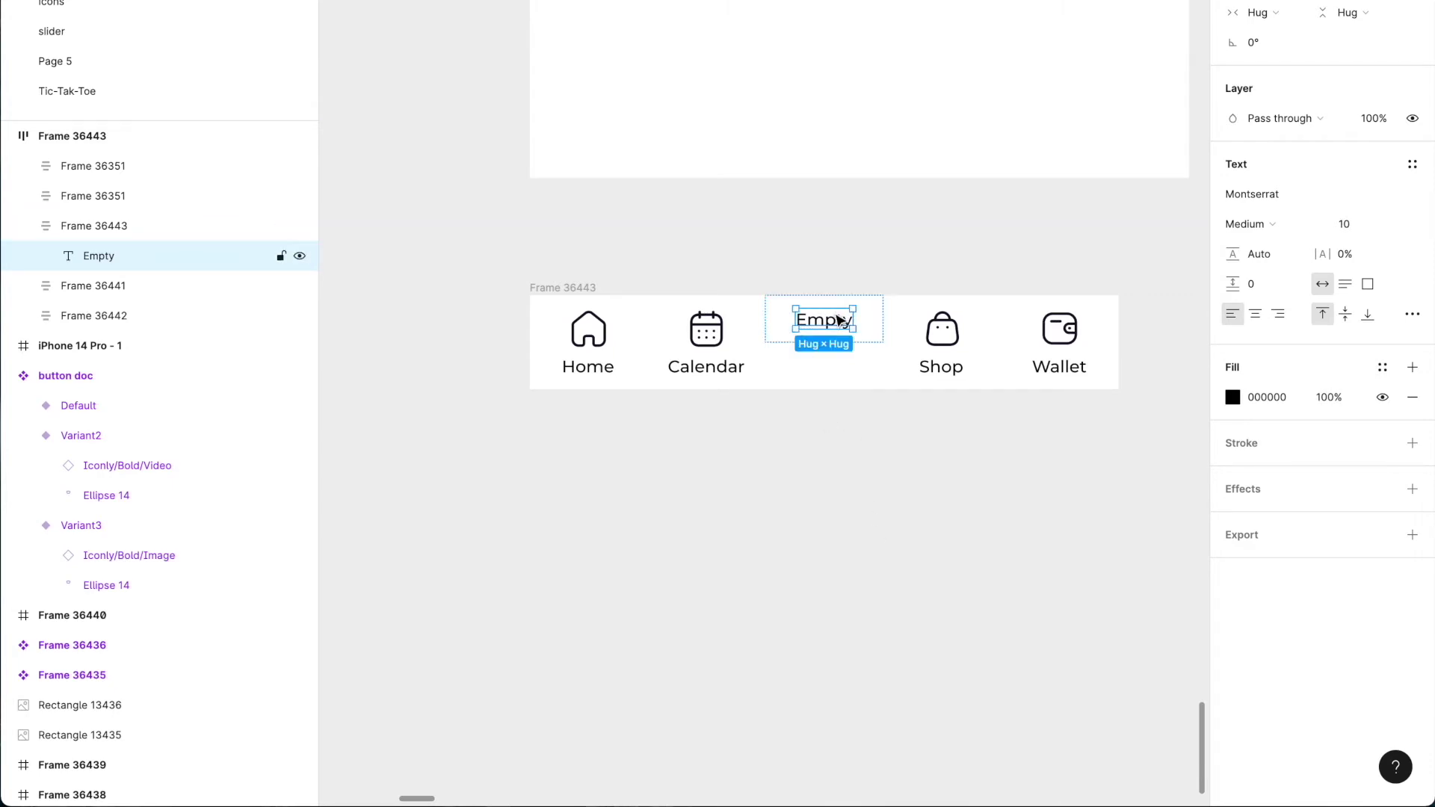
Set the bar frame's auto layout alignment to centre
{"action": "key", "text": "Escape"}
{"action": "key", "text": "Escape"}
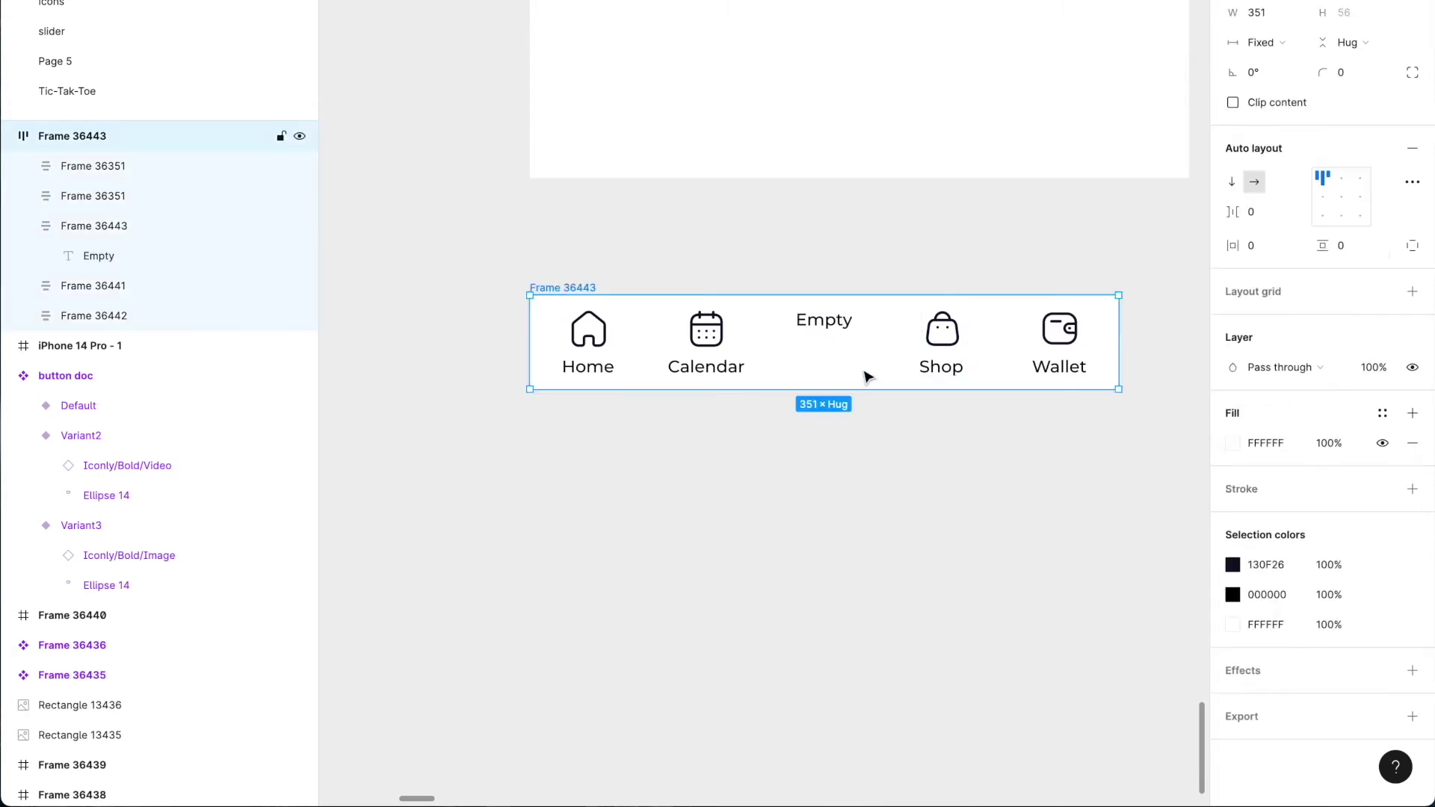
{"action": "left_click", "coordinate": [1341, 199]}
Hide the Empty label by setting its fill opacity to 0%
{"action": "left_click", "coordinate": [830, 349]}
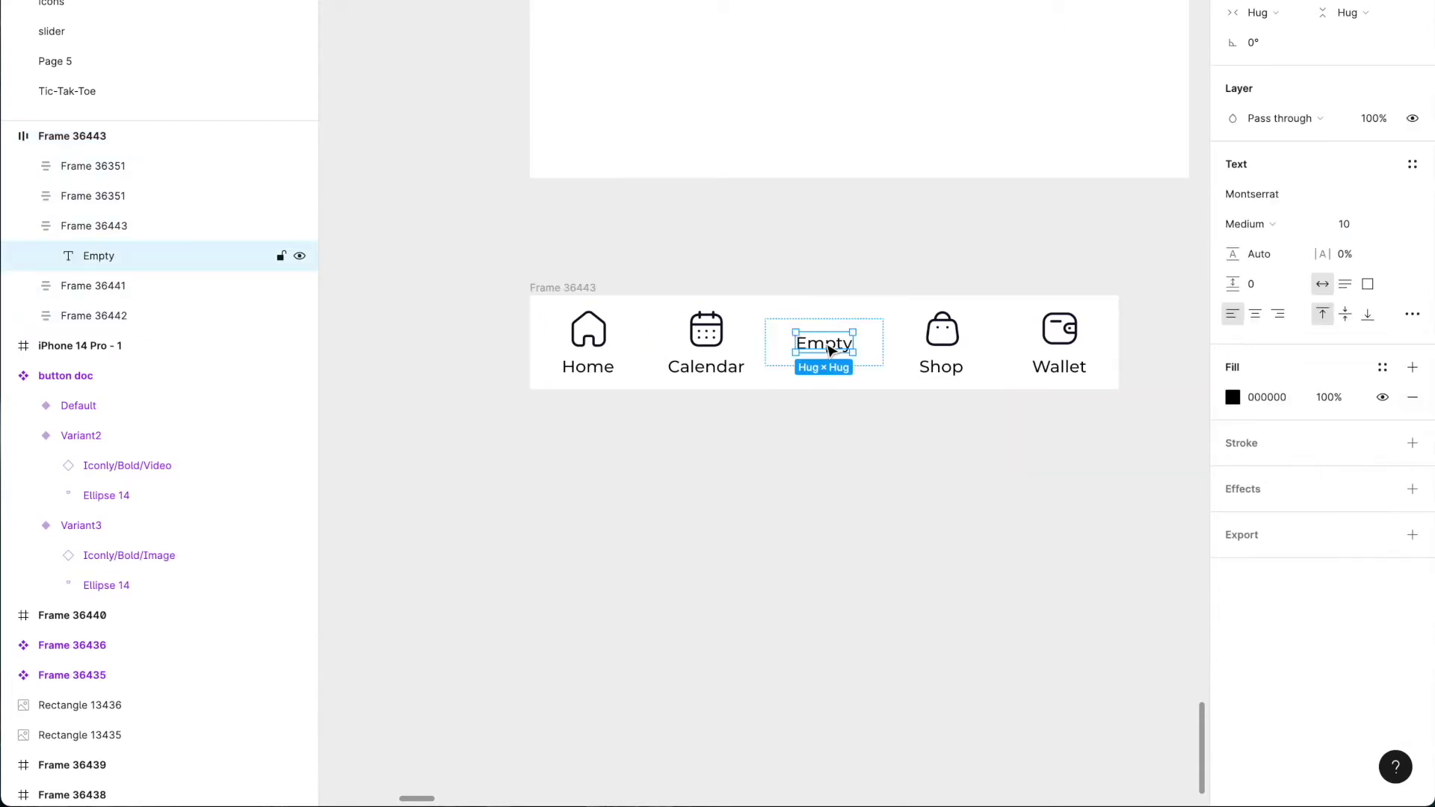
{"action": "left_click", "coordinate": [1331, 401]}
{"action": "type", "text": "0"}
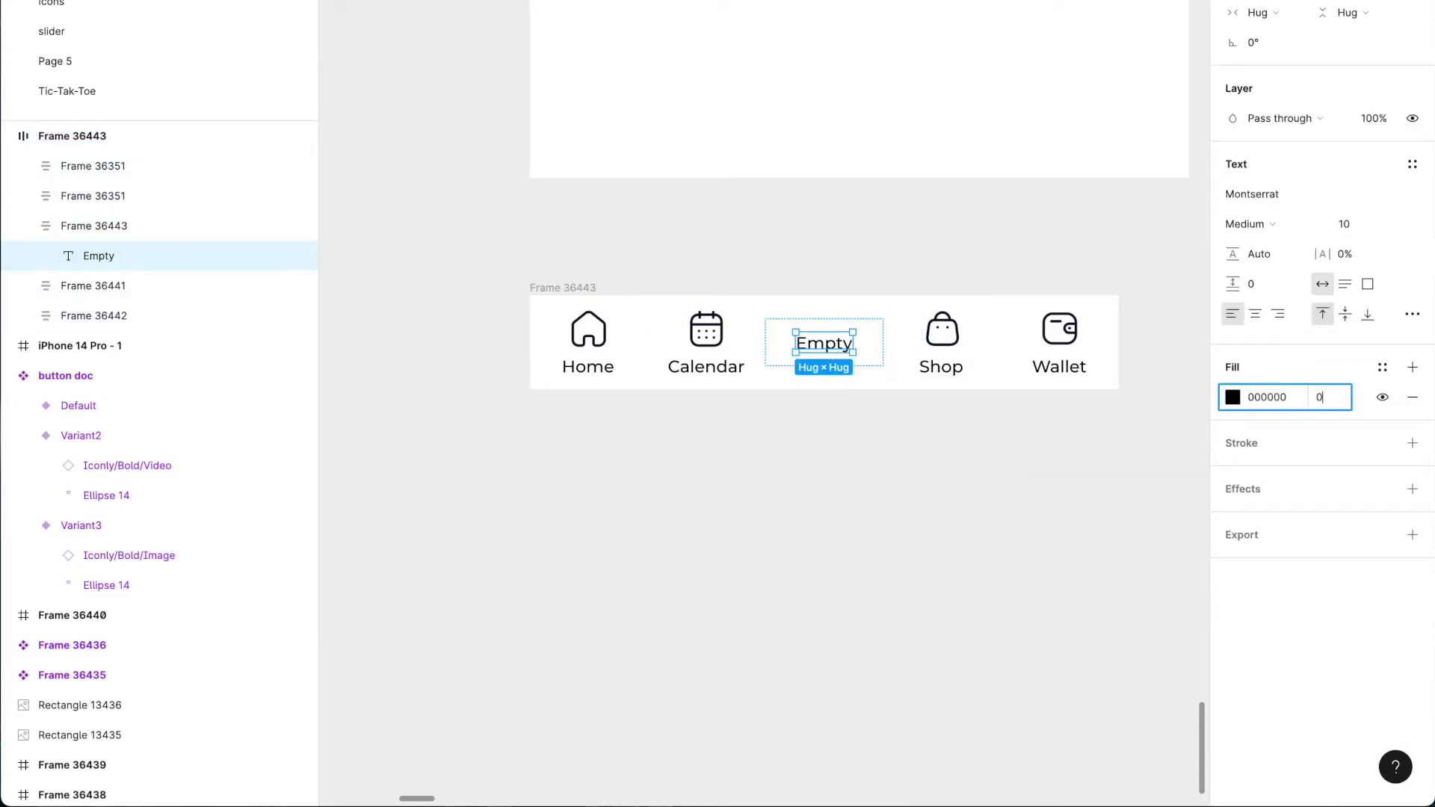
{"action": "key", "text": "Return"}
{"action": "left_click", "coordinate": [1137, 500]}
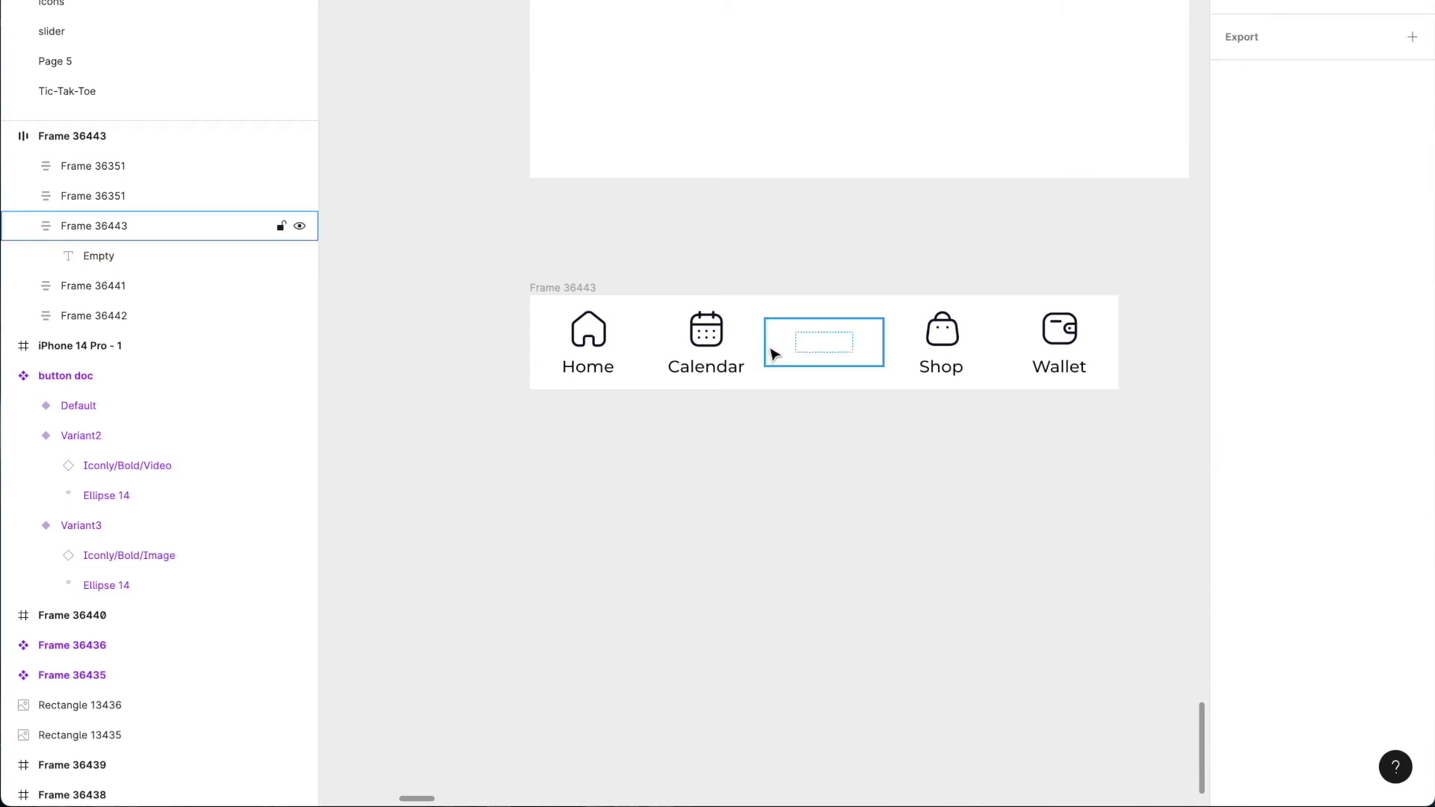
Move the bar to the bottom of the iPhone 14 Pro screen and widen it to 393, the full screen width
{"action": "left_click_drag", "start_coordinate": [638, 304], "coordinate": [610, 124]}
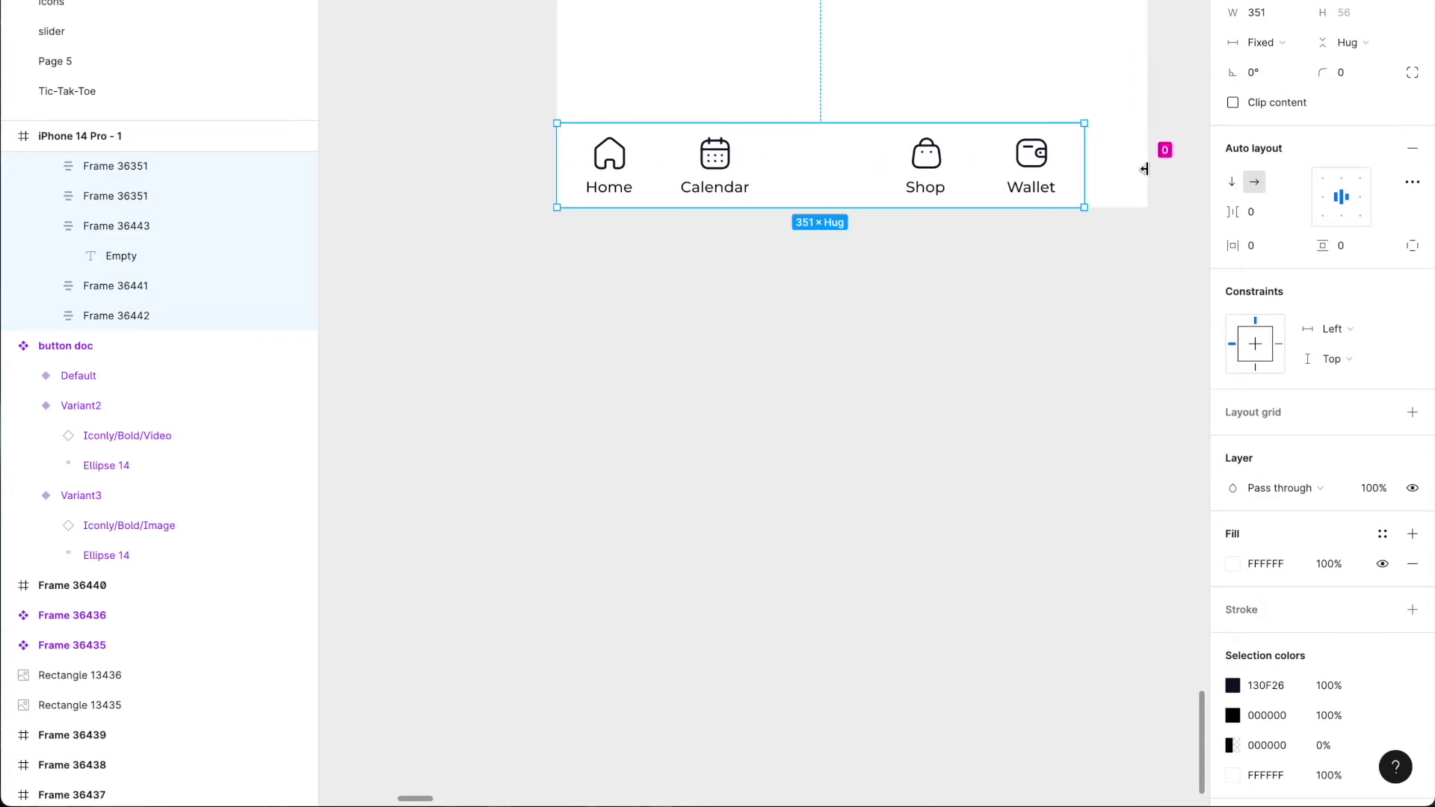
{"action": "left_click_drag", "start_coordinate": [1085, 153], "coordinate": [1147, 145]}
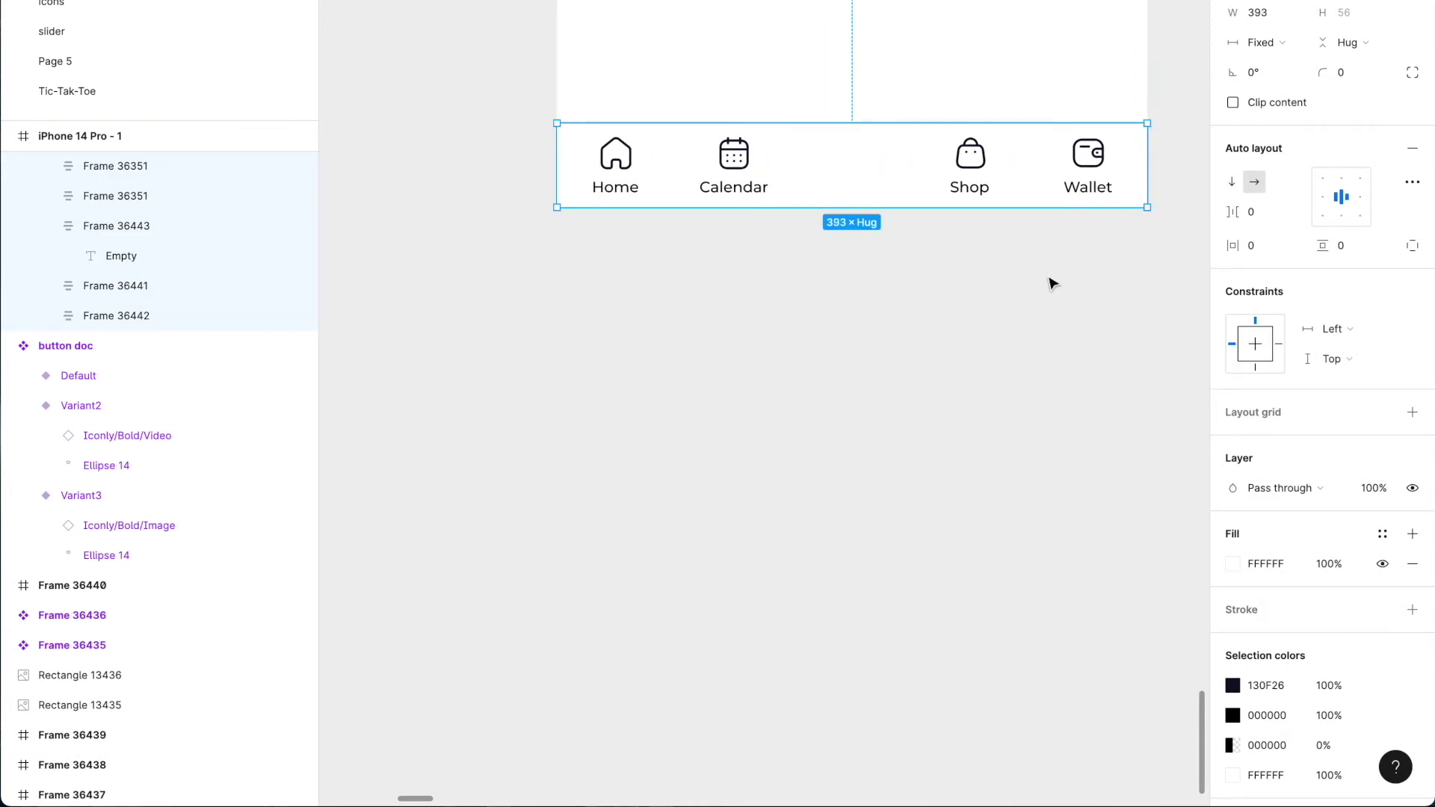
{"action": "double_click", "coordinate": [864, 166]}
{"action": "left_click", "coordinate": [913, 154]}
{"action": "left_click_drag", "start_coordinate": [913, 154], "coordinate": [912, 221]}
{"action": "left_click", "coordinate": [881, 266]}
{"action": "scroll", "coordinate": [897, 267], "scroll_direction": "down", "scroll_amount": 5}
{"action": "scroll", "coordinate": [906, 269], "scroll_direction": "up", "scroll_amount": 8}
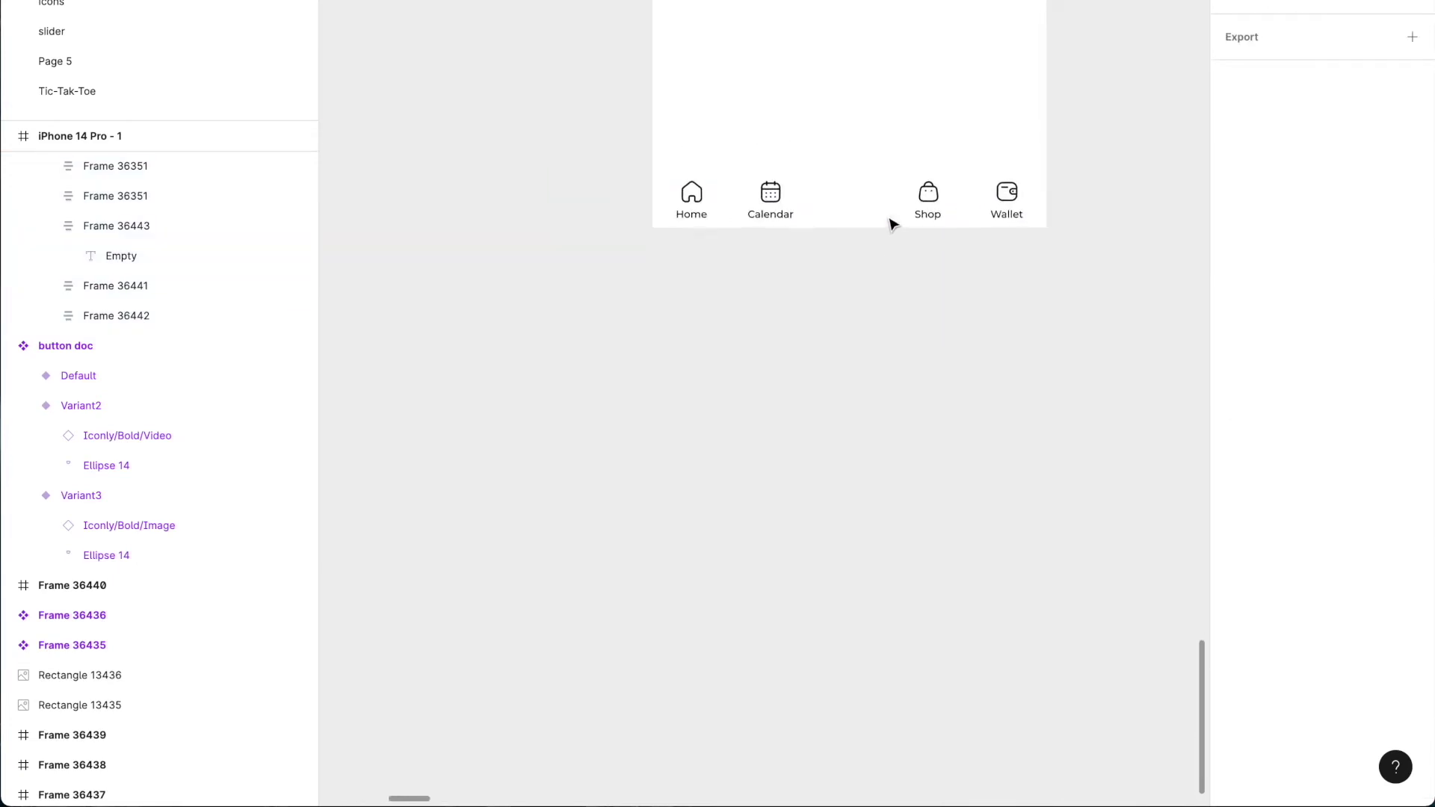
Add a drop shadow to the bottom bar and set its Y offset to -8
{"action": "left_click", "coordinate": [767, 314]}
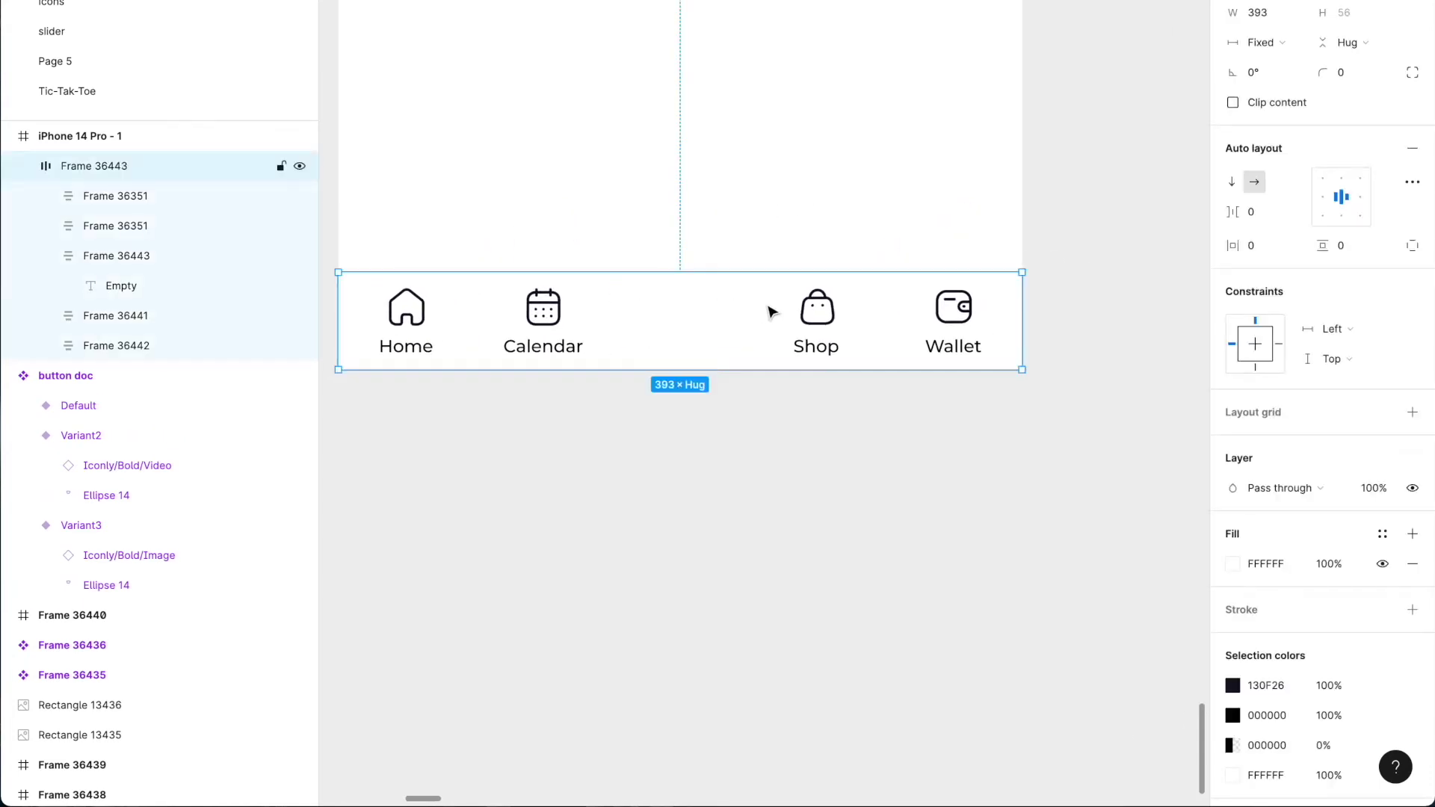
{"action": "scroll", "coordinate": [1356, 635], "scroll_direction": "down", "scroll_amount": 2}
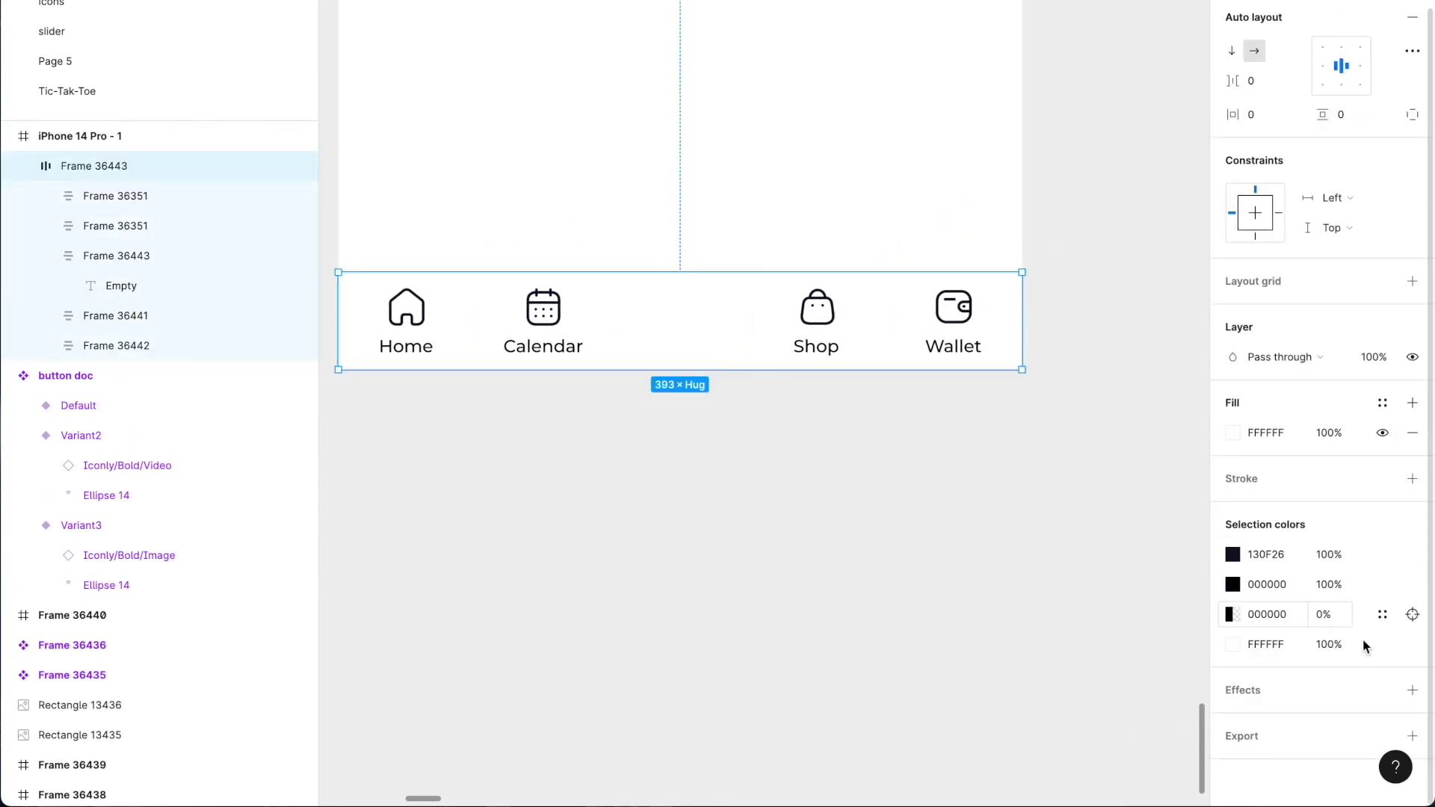
{"action": "left_click", "coordinate": [1412, 689]}
{"action": "scroll", "coordinate": [1338, 670], "scroll_direction": "down", "scroll_amount": 1}
{"action": "left_click", "coordinate": [1233, 681]}
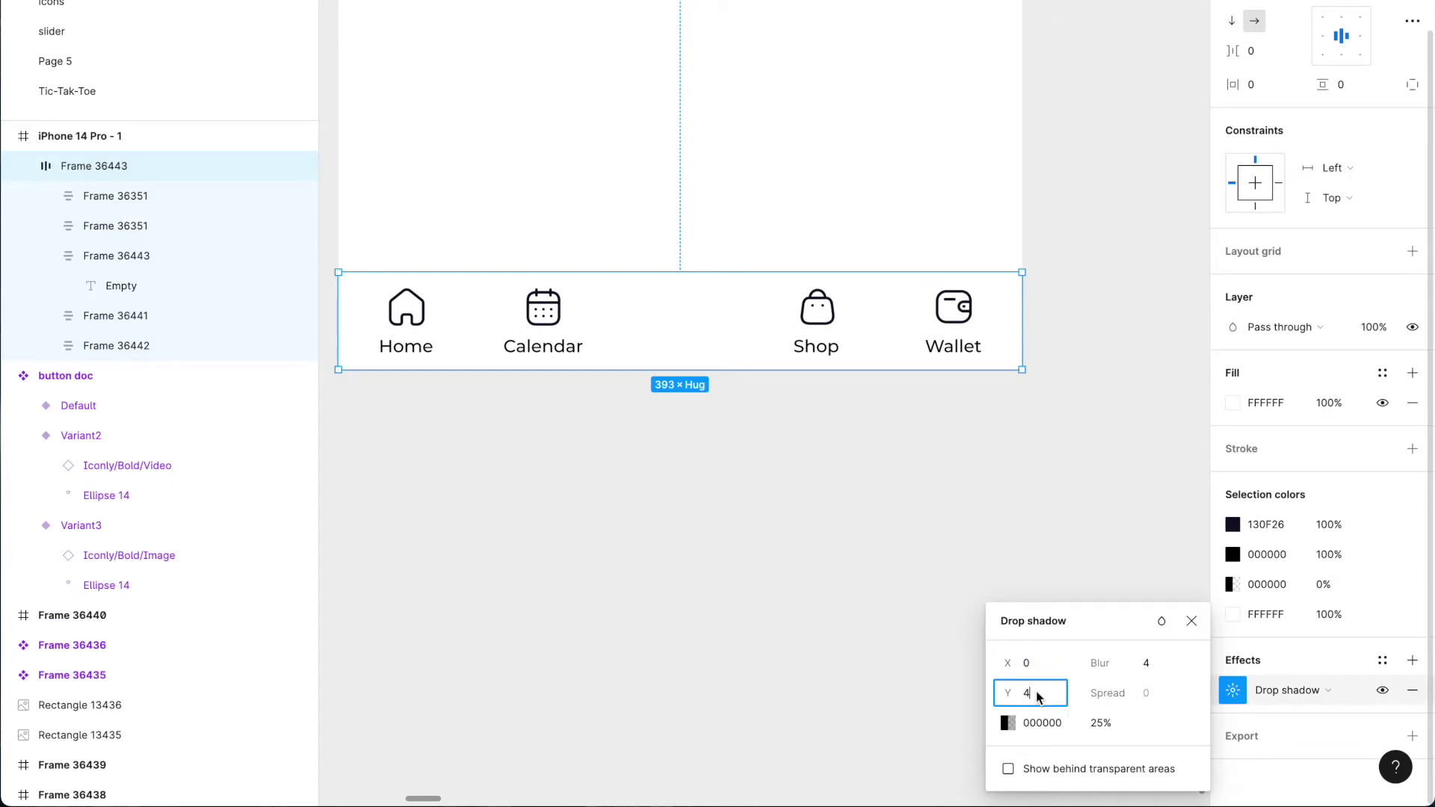
{"action": "key", "text": "BackSpace"}
{"action": "type", "text": "0"}
{"action": "key", "text": "Return"}
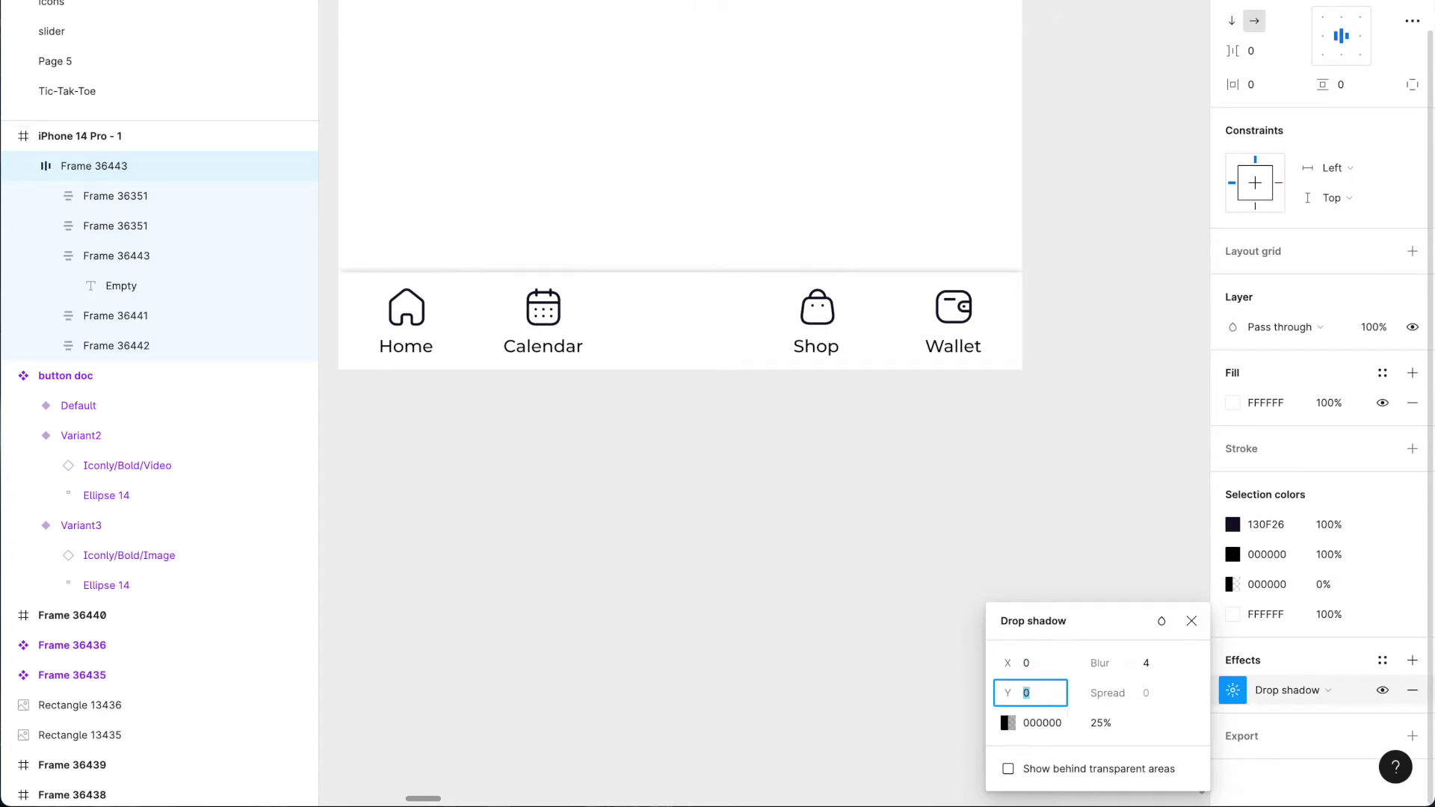
{"action": "key", "text": "Down"}
{"action": "key", "text": "Up"}
{"action": "key", "text": "Down"}
{"action": "key", "text": "Down"}
{"action": "key", "text": "Down"}
{"action": "key", "text": "Down"}
{"action": "key", "text": "Down"}
{"action": "key", "text": "Down"}
{"action": "key", "text": "Down"}
{"action": "key", "text": "Down"}
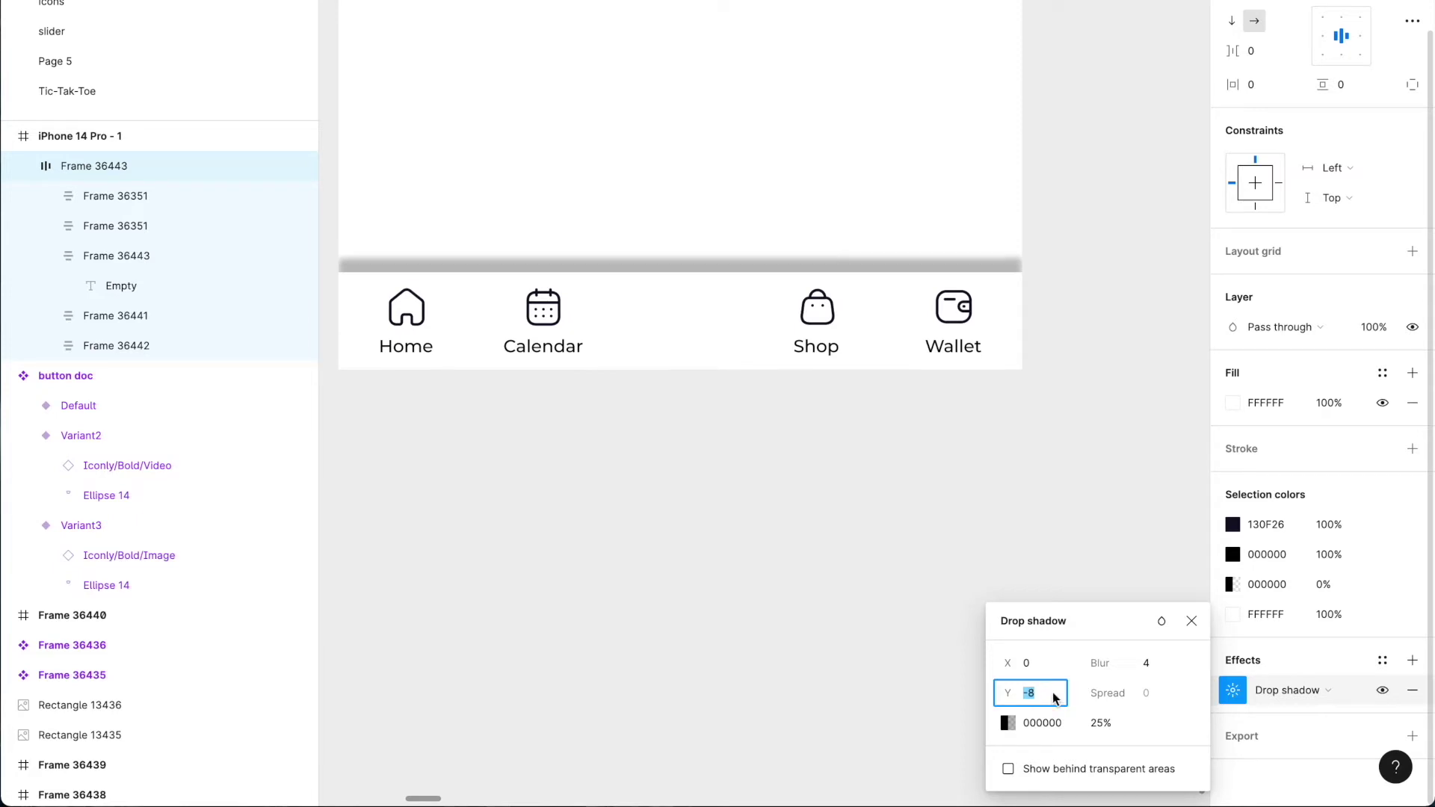
Set the bar's drop shadow blur to 16 and its opacity to 11%
{"action": "left_click", "coordinate": [1149, 663]}
{"action": "key", "text": "shift+Up"}
{"action": "key", "text": "Up"}
{"action": "left_click", "coordinate": [1120, 728]}
{"action": "key", "text": "shift+Down"}
{"action": "key", "text": "Down"}
{"action": "key", "text": "Down"}
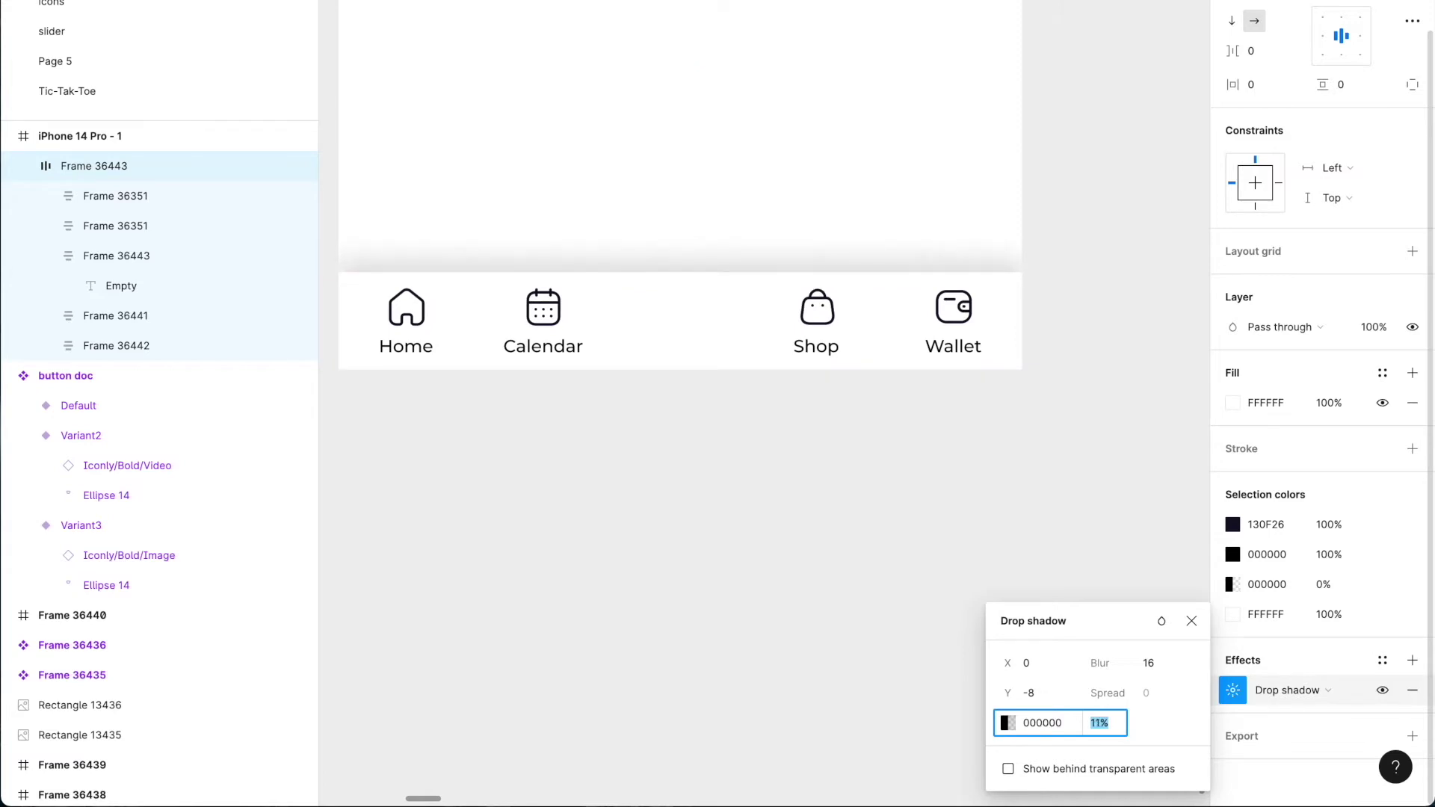
{"action": "left_click", "coordinate": [955, 594]}
Recolour the bar's icons and visible labels to 74709B
{"action": "scroll", "coordinate": [955, 595], "scroll_direction": "down", "scroll_amount": 5}
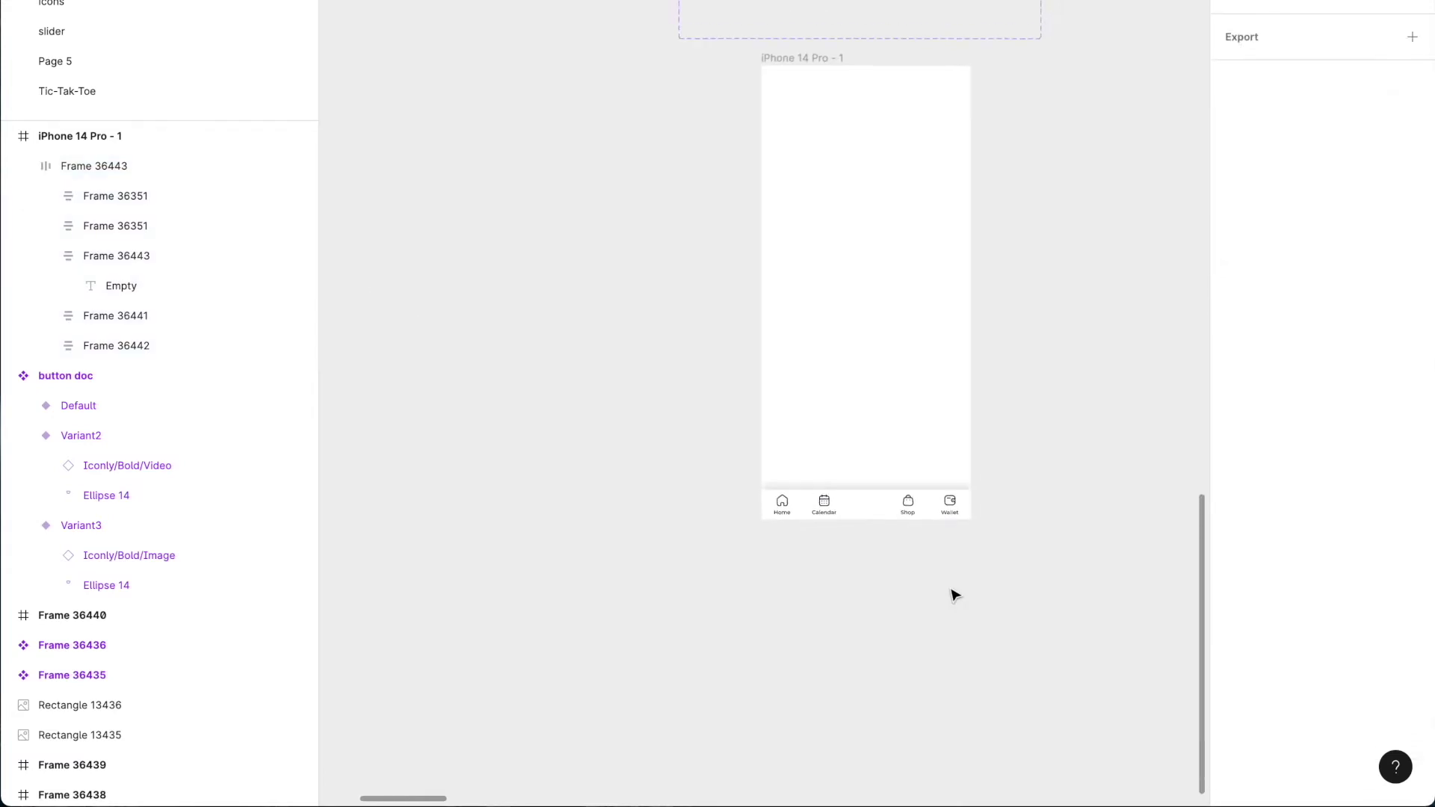
{"action": "scroll", "coordinate": [955, 592], "scroll_direction": "up", "scroll_amount": 6}
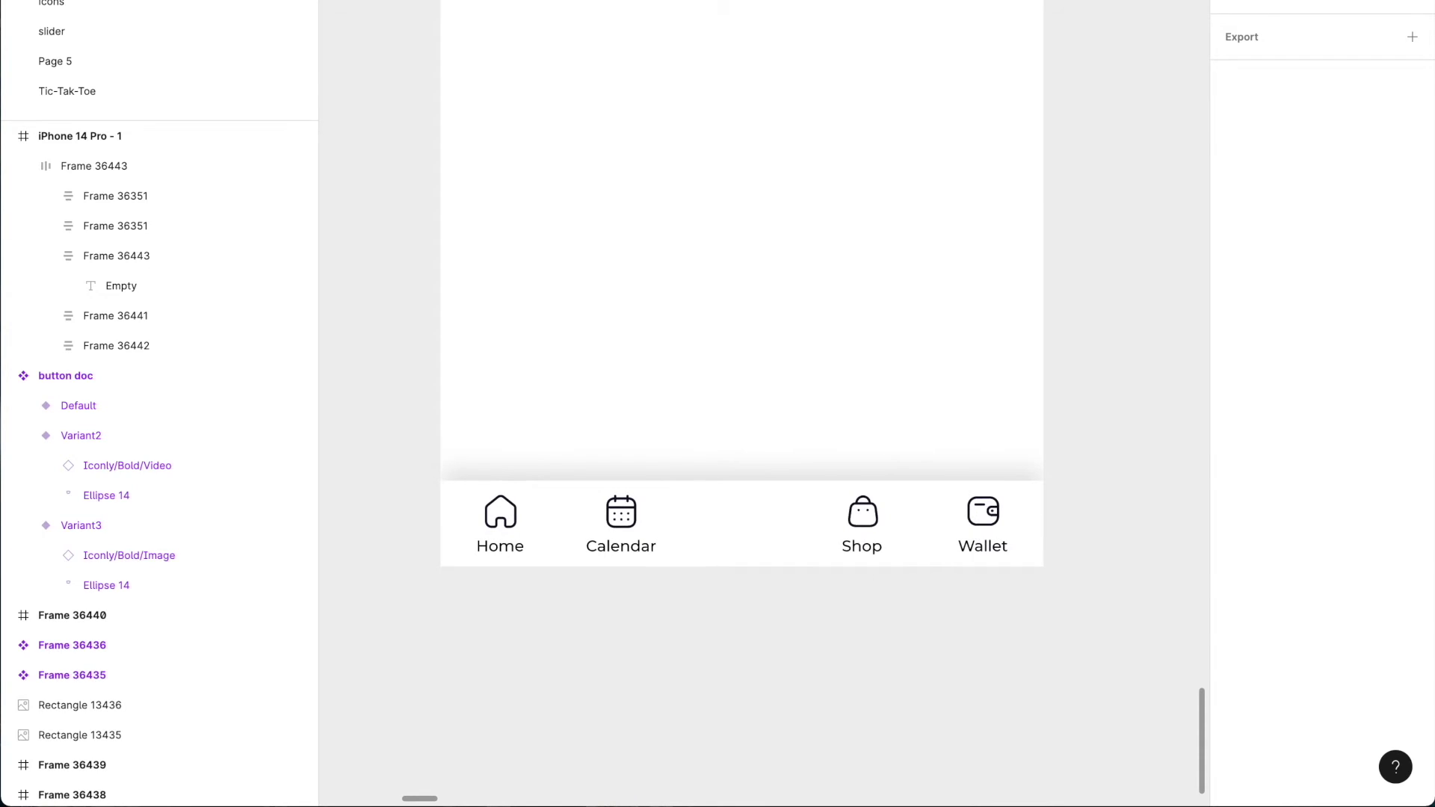
{"action": "left_click", "coordinate": [867, 557]}
{"action": "scroll", "coordinate": [1320, 723], "scroll_direction": "down", "scroll_amount": 1}
{"action": "left_click", "coordinate": [1260, 525]}
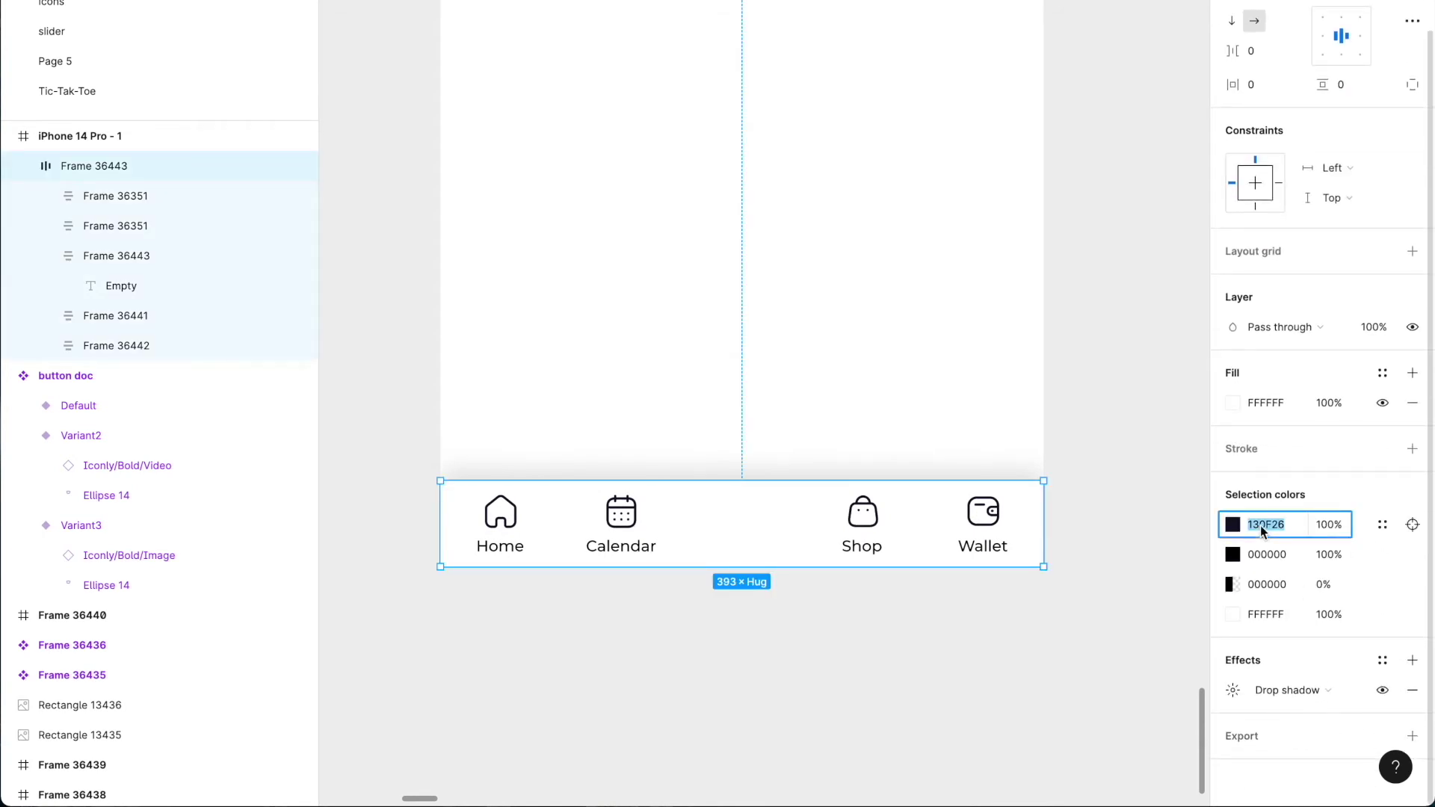
{"action": "type", "text": "74709B"}
{"action": "left_click", "coordinate": [1268, 554]}
{"action": "type", "text": "74709B"}
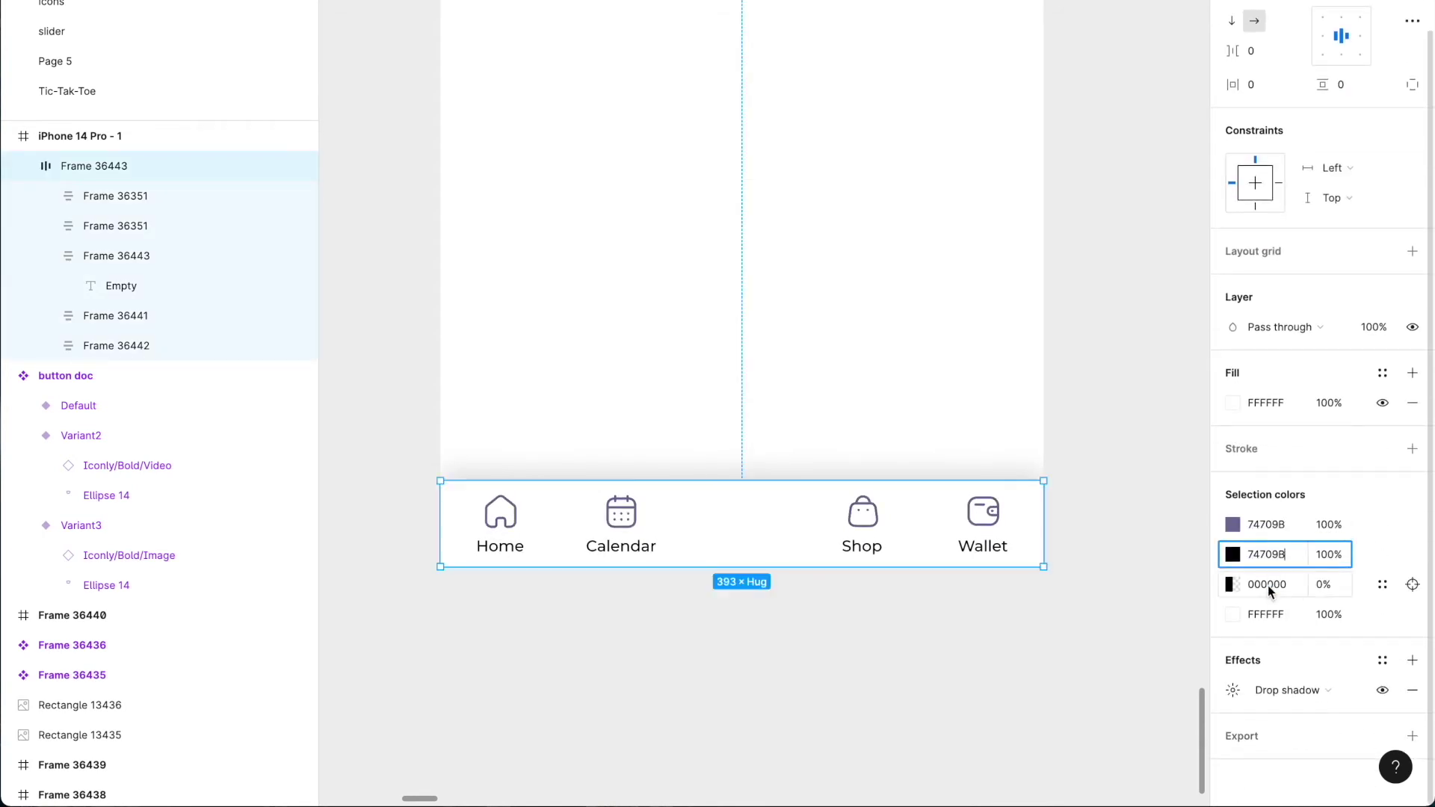
{"action": "left_click", "coordinate": [1268, 585]}
{"action": "left_click", "coordinate": [1090, 600]}
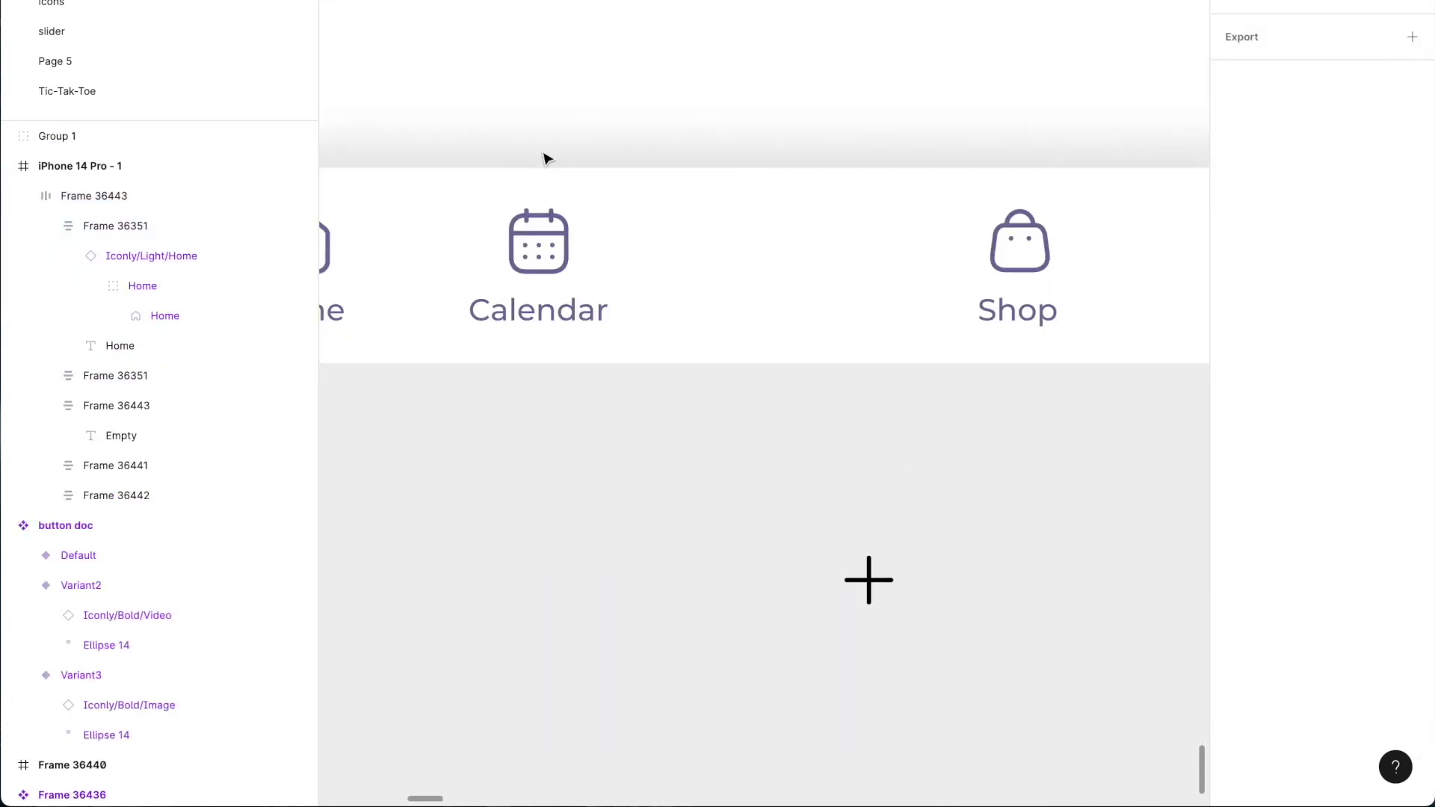
Draw a 56 × 56 circle over the bar's upper edge, centred on the empty middle slot
{"action": "left_click_drag", "start_coordinate": [750, 117], "coordinate": [830, 192]}
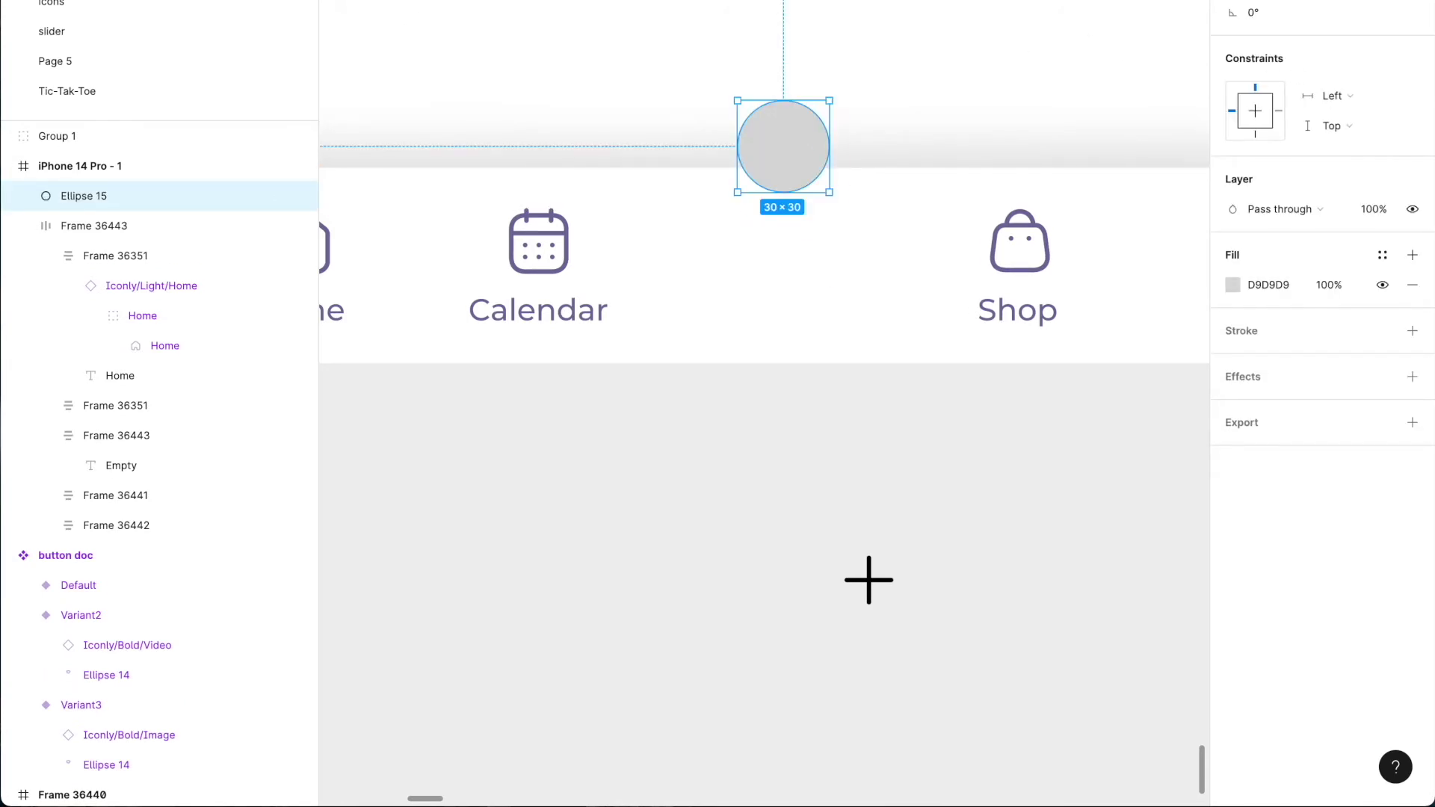
{"action": "left_click_drag", "start_coordinate": [830, 192], "coordinate": [912, 272]}
{"action": "left_click_drag", "start_coordinate": [846, 150], "coordinate": [805, 132]}
Place the plus icon at the centre of the circle and lower both together further into the bar
{"action": "left_click_drag", "start_coordinate": [890, 582], "coordinate": [789, 162]}
{"action": "left_click", "coordinate": [823, 134], "text": "shift"}
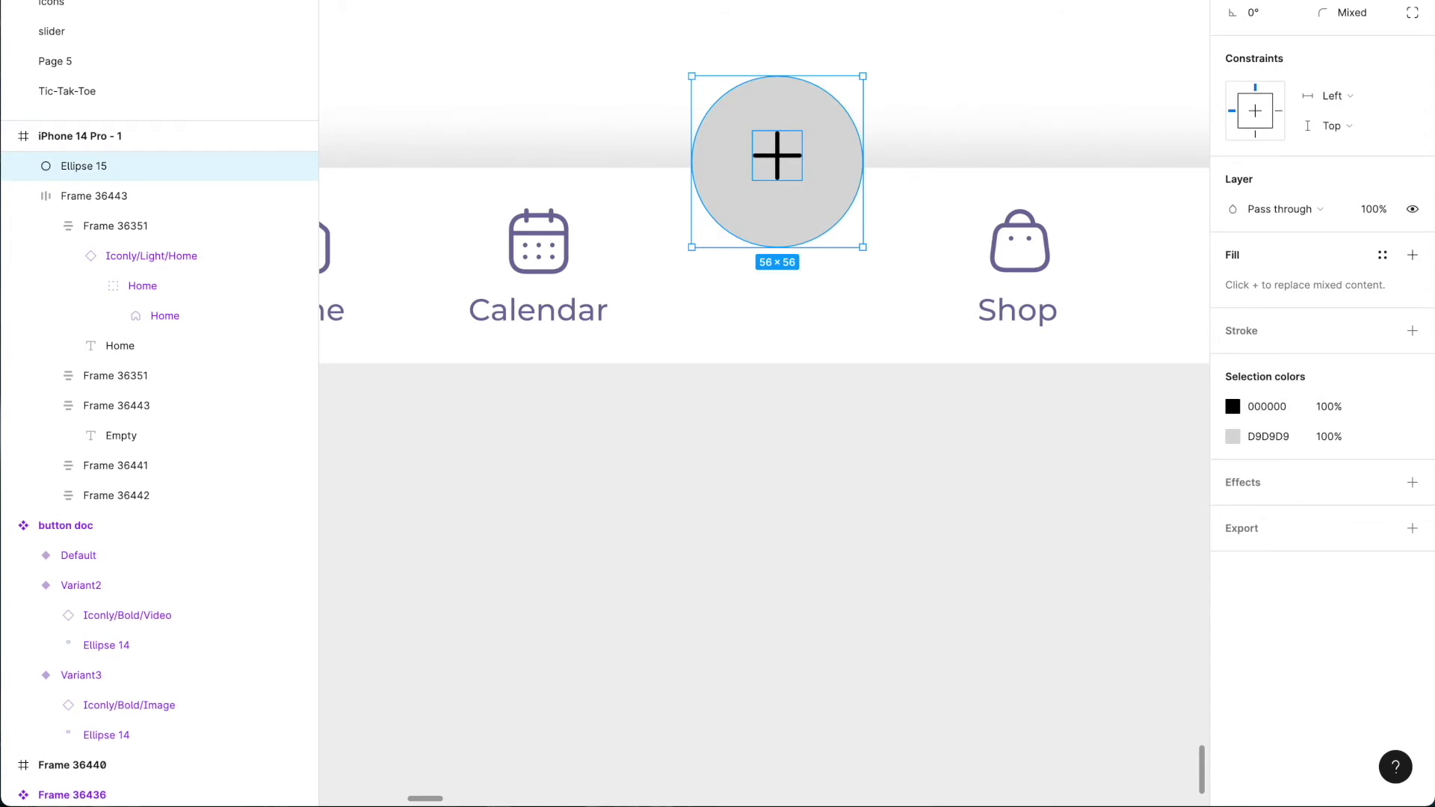
{"action": "scroll", "coordinate": [1057, 471], "scroll_direction": "down", "scroll_amount": 3}
{"action": "scroll", "coordinate": [829, 436], "scroll_direction": "up", "scroll_amount": 3}
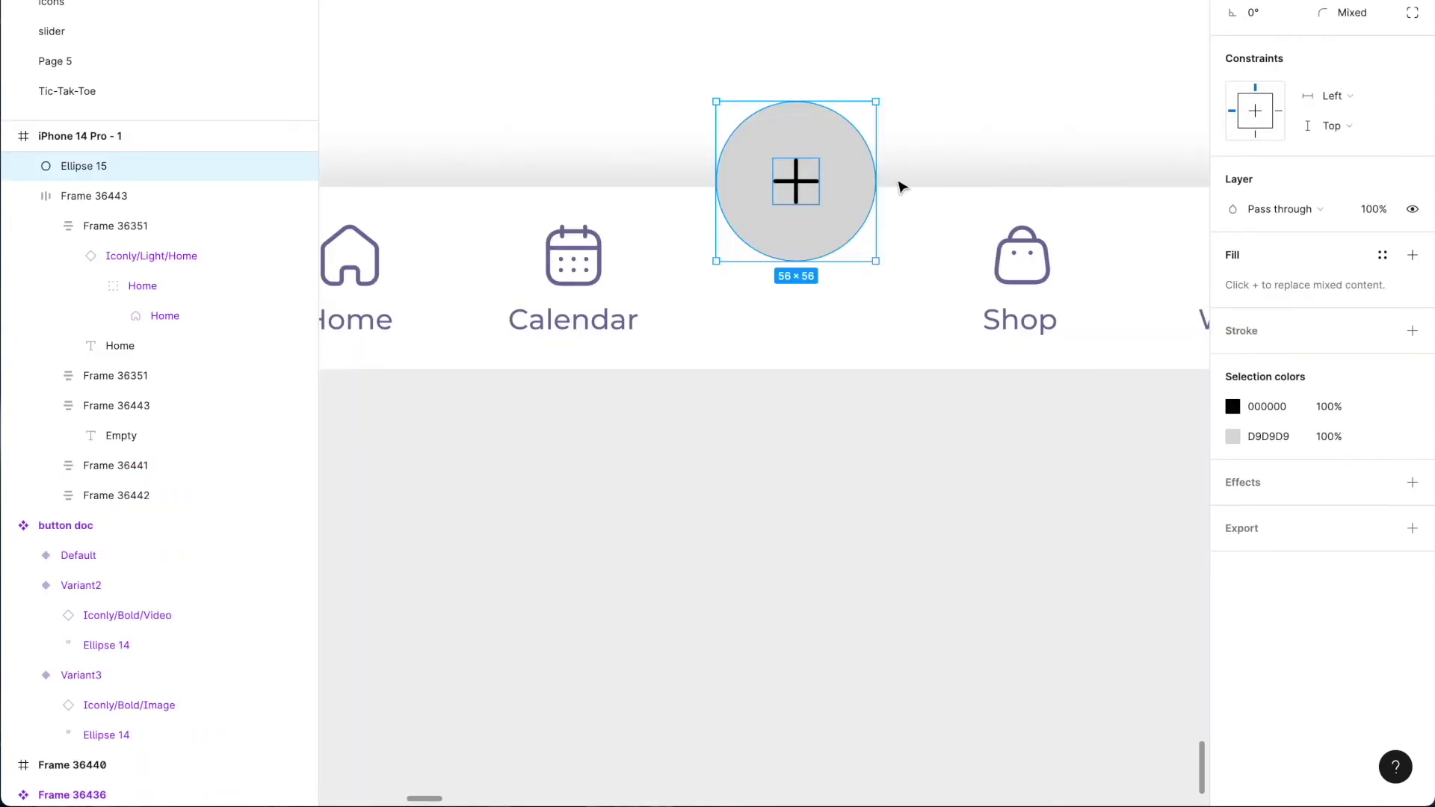
{"action": "left_click_drag", "start_coordinate": [824, 125], "coordinate": [825, 163]}
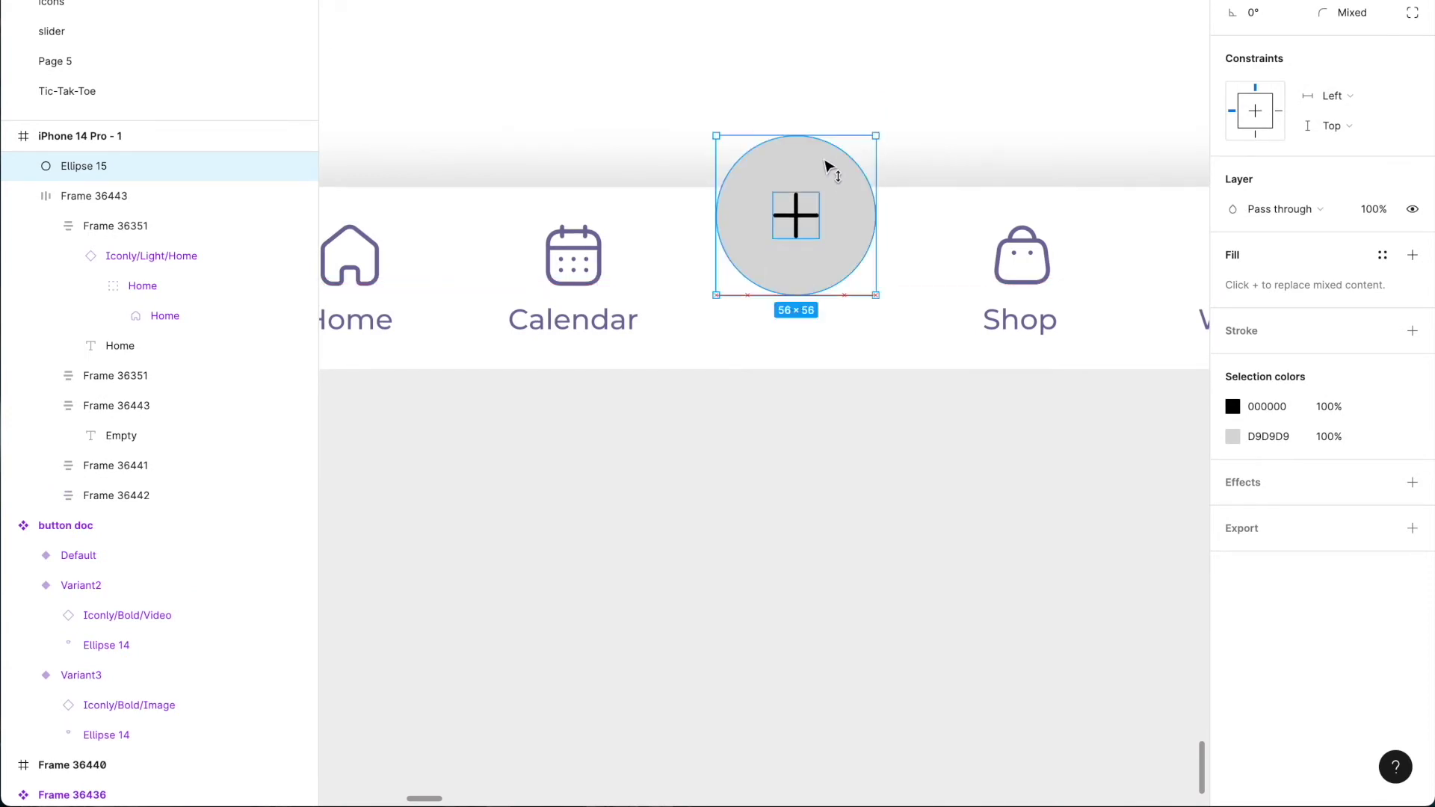
{"action": "left_click", "coordinate": [1018, 513]}
Change the circle's fill colour to white, FFFFFF
{"action": "left_click", "coordinate": [813, 181]}
{"action": "left_click", "coordinate": [1232, 285]}
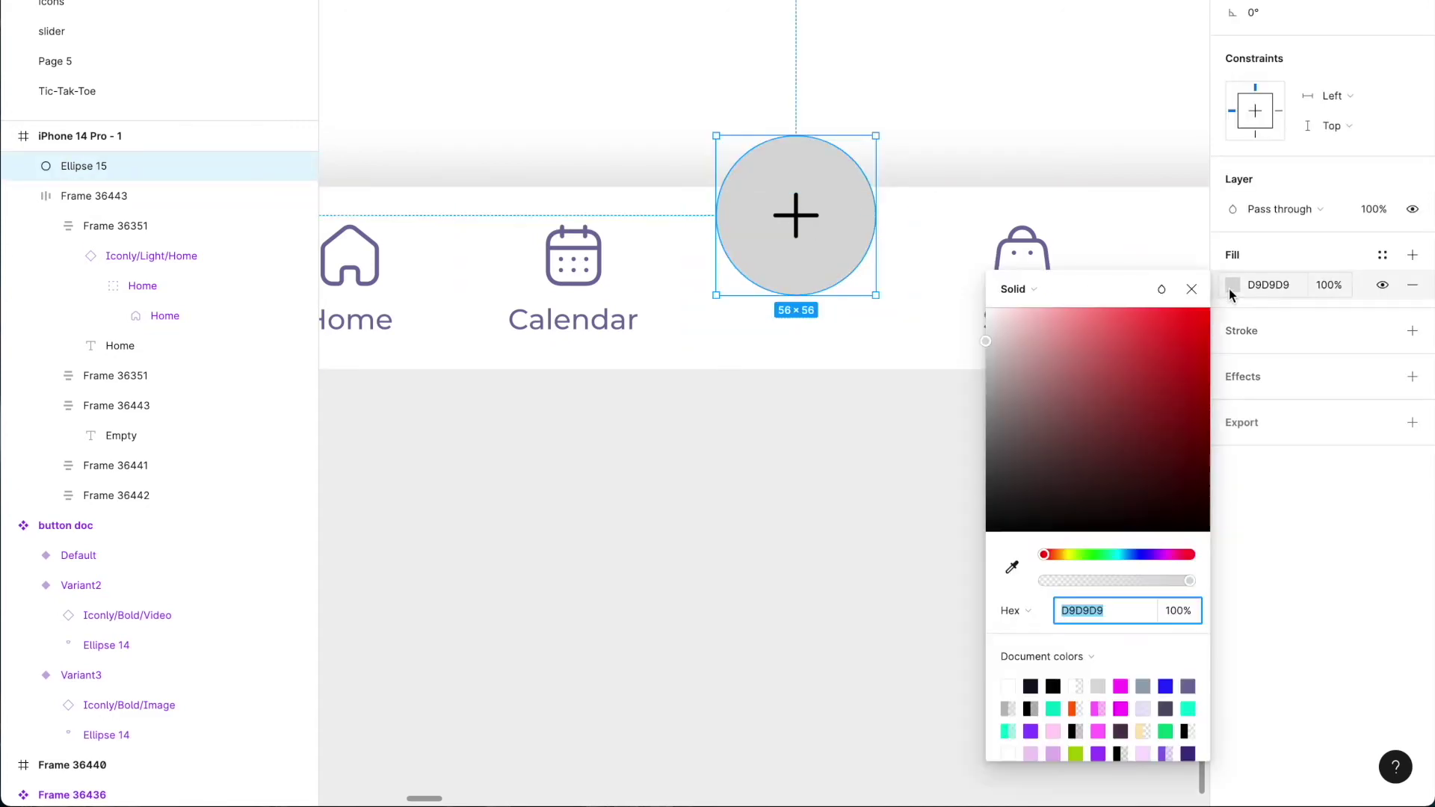
{"action": "left_click_drag", "start_coordinate": [1099, 355], "coordinate": [985, 299]}
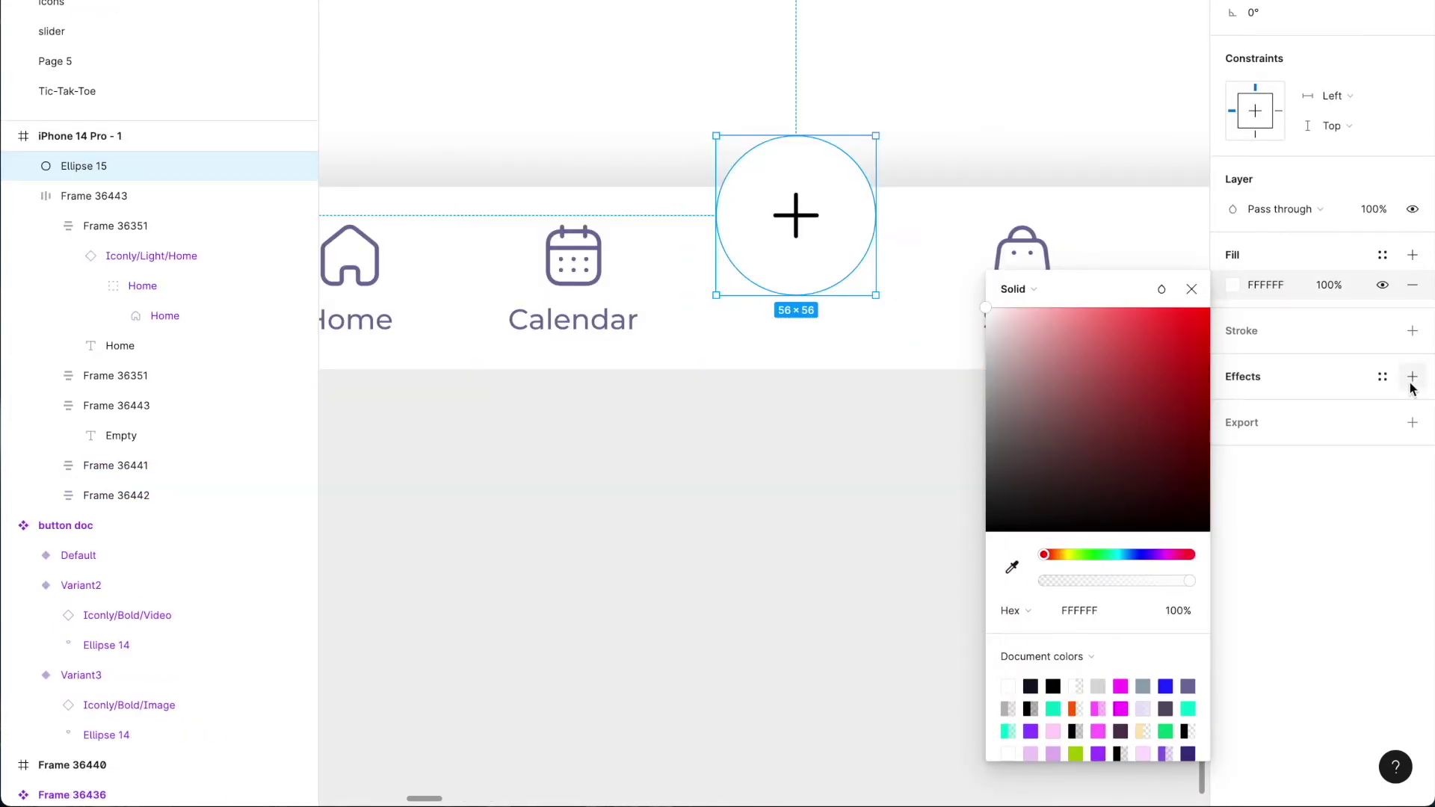
Add a drop shadow to the circle with 15% opacity and a blur of 16
{"action": "left_click", "coordinate": [1413, 377]}
{"action": "left_click", "coordinate": [1233, 407]}
{"action": "left_click", "coordinate": [1114, 515]}
{"action": "type", "text": "15"}
{"action": "key", "text": "Return"}
{"action": "left_click", "coordinate": [1149, 453]}
{"action": "type", "text": "14"}
{"action": "key", "text": "Return"}
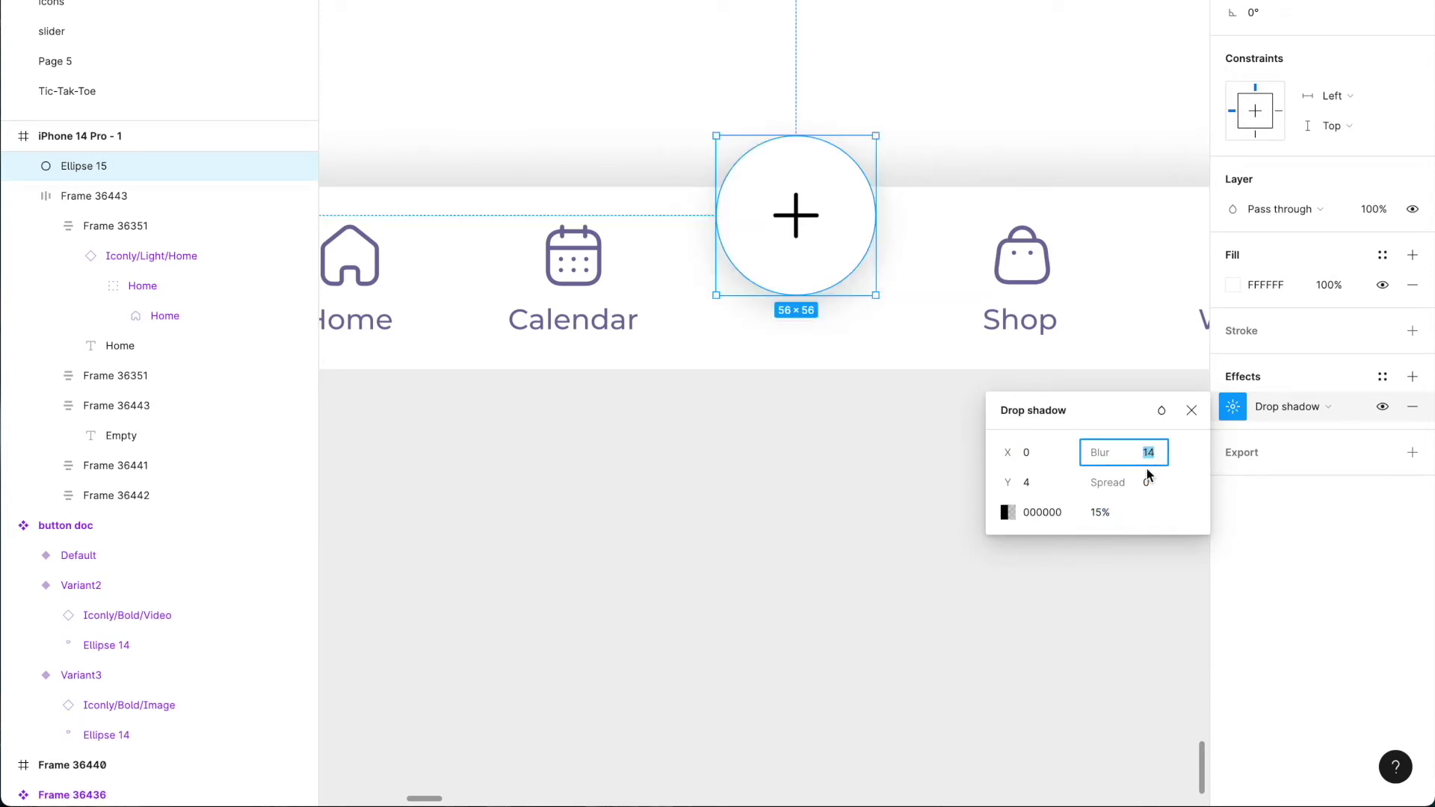
{"action": "type", "text": "16"}
{"action": "key", "text": "Return"}
{"action": "left_click", "coordinate": [891, 508]}
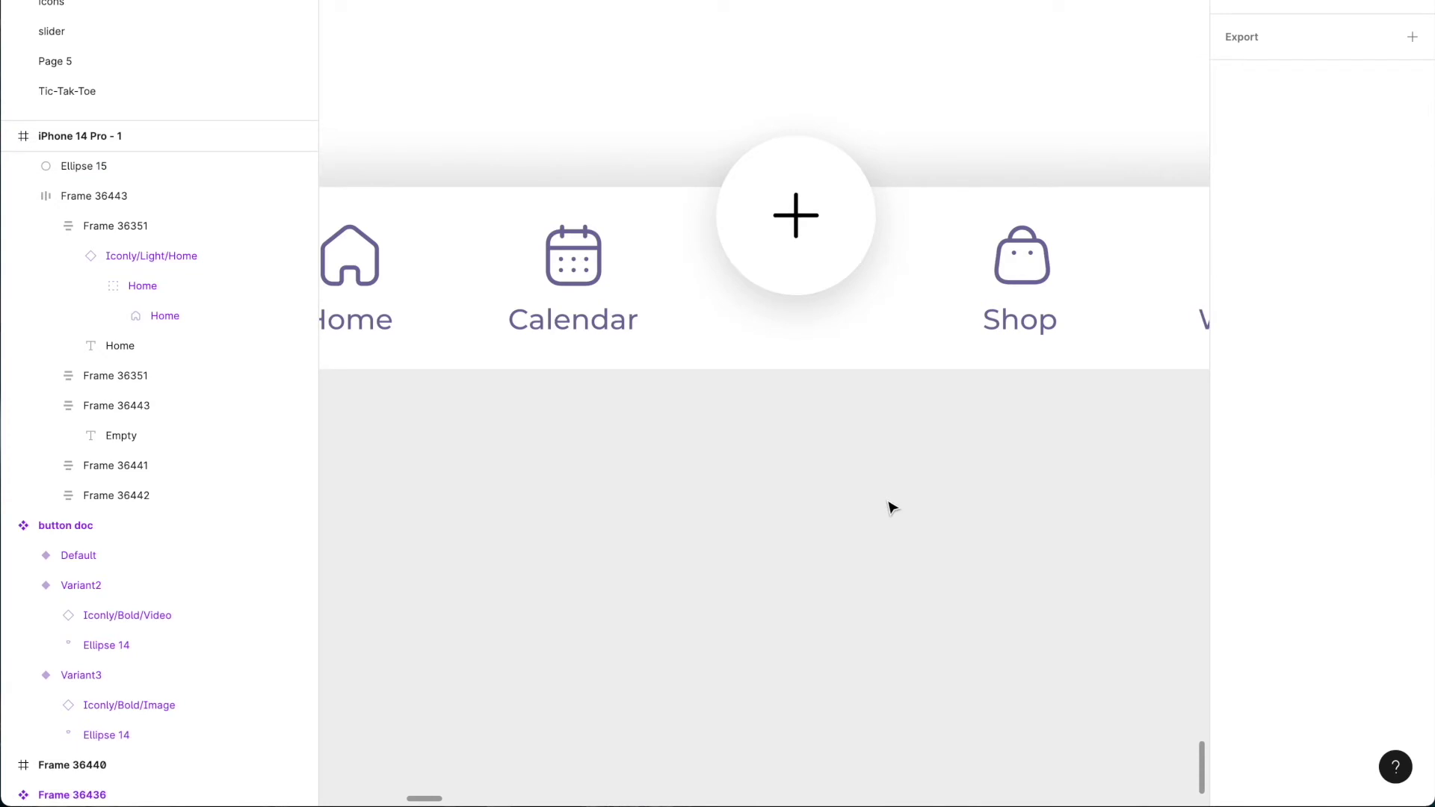
Recolour the plus icon group with the magenta document colour
{"action": "left_click", "coordinate": [795, 228]}
{"action": "left_click", "coordinate": [795, 228]}
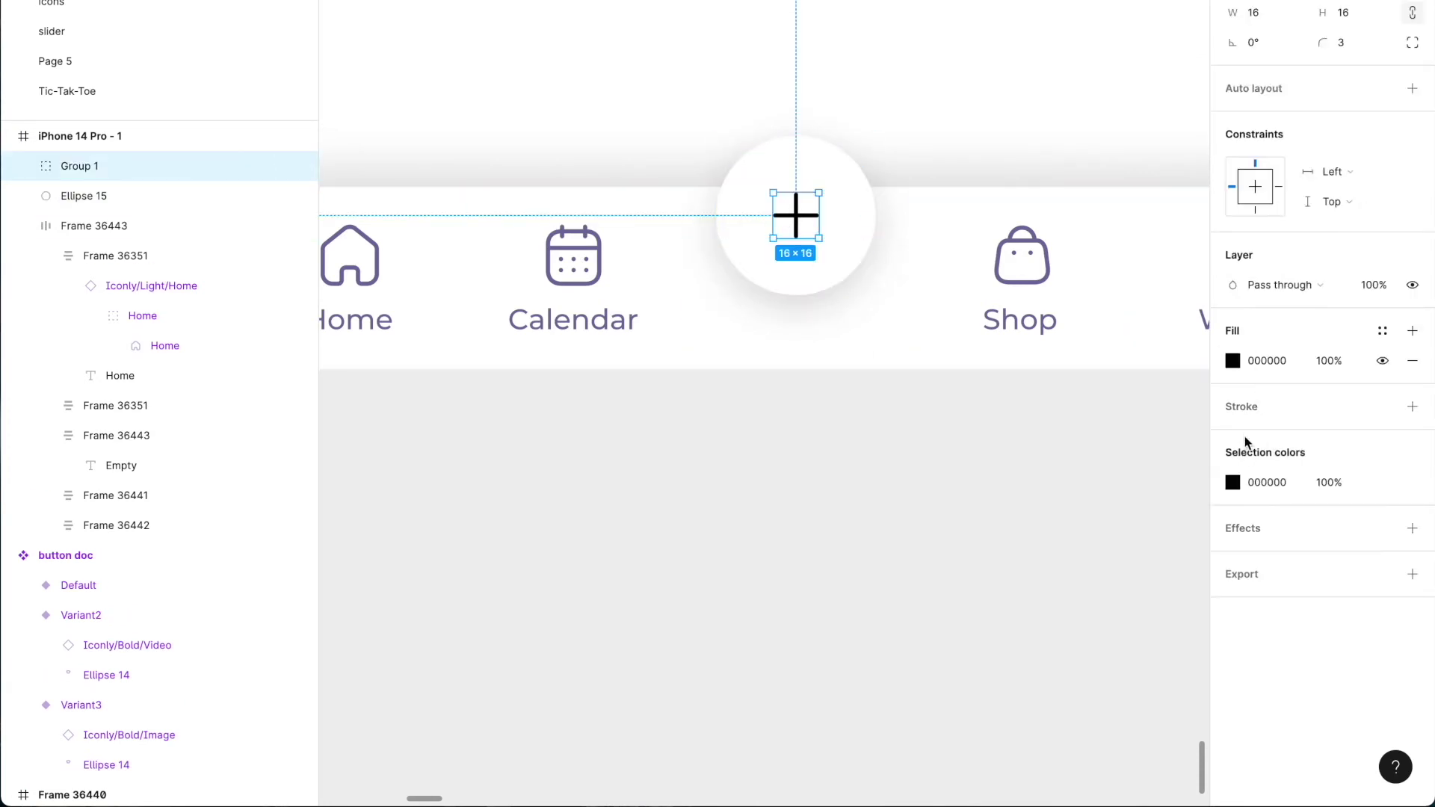
{"action": "left_click", "coordinate": [1233, 482]}
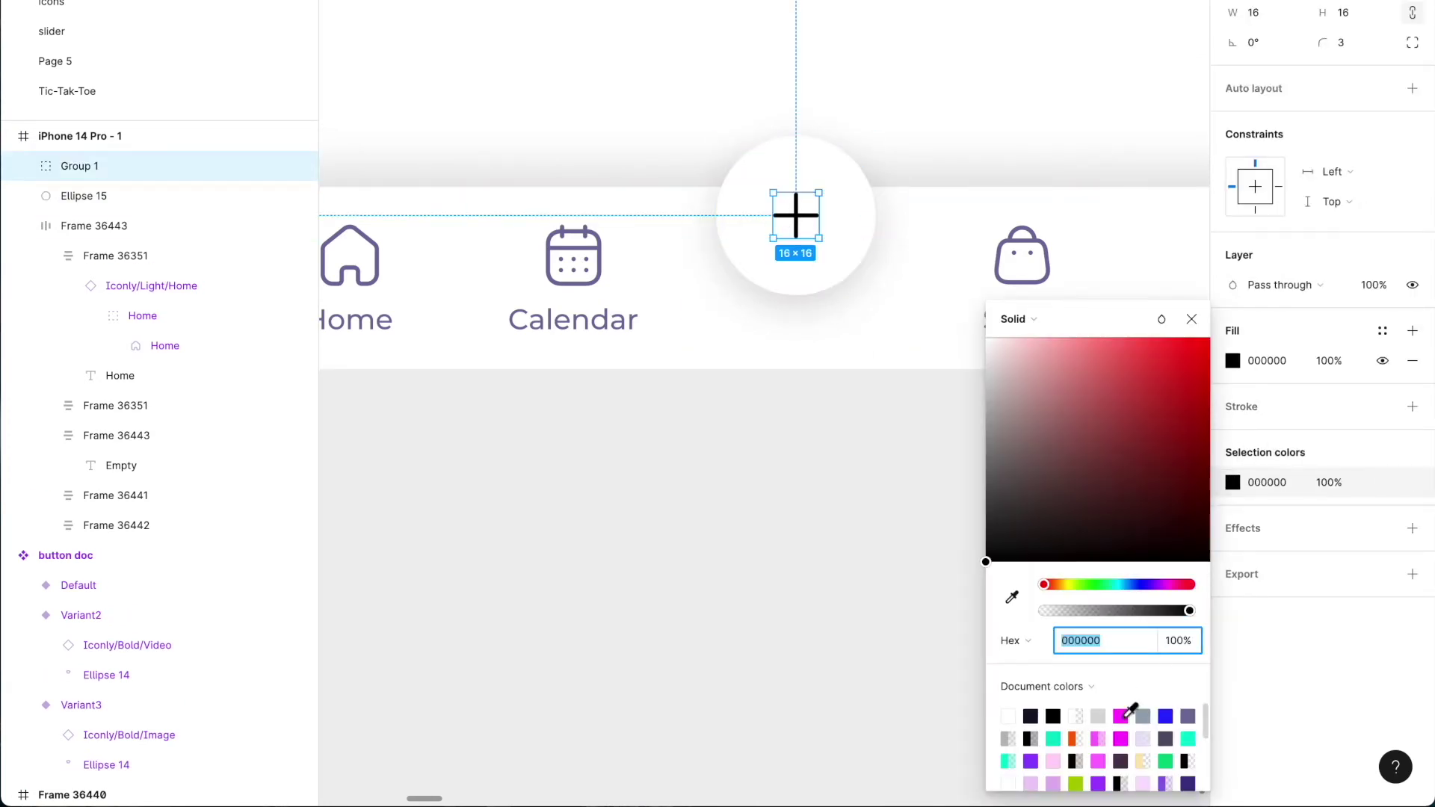
{"action": "left_click", "coordinate": [1122, 722]}
{"action": "left_click", "coordinate": [859, 624]}
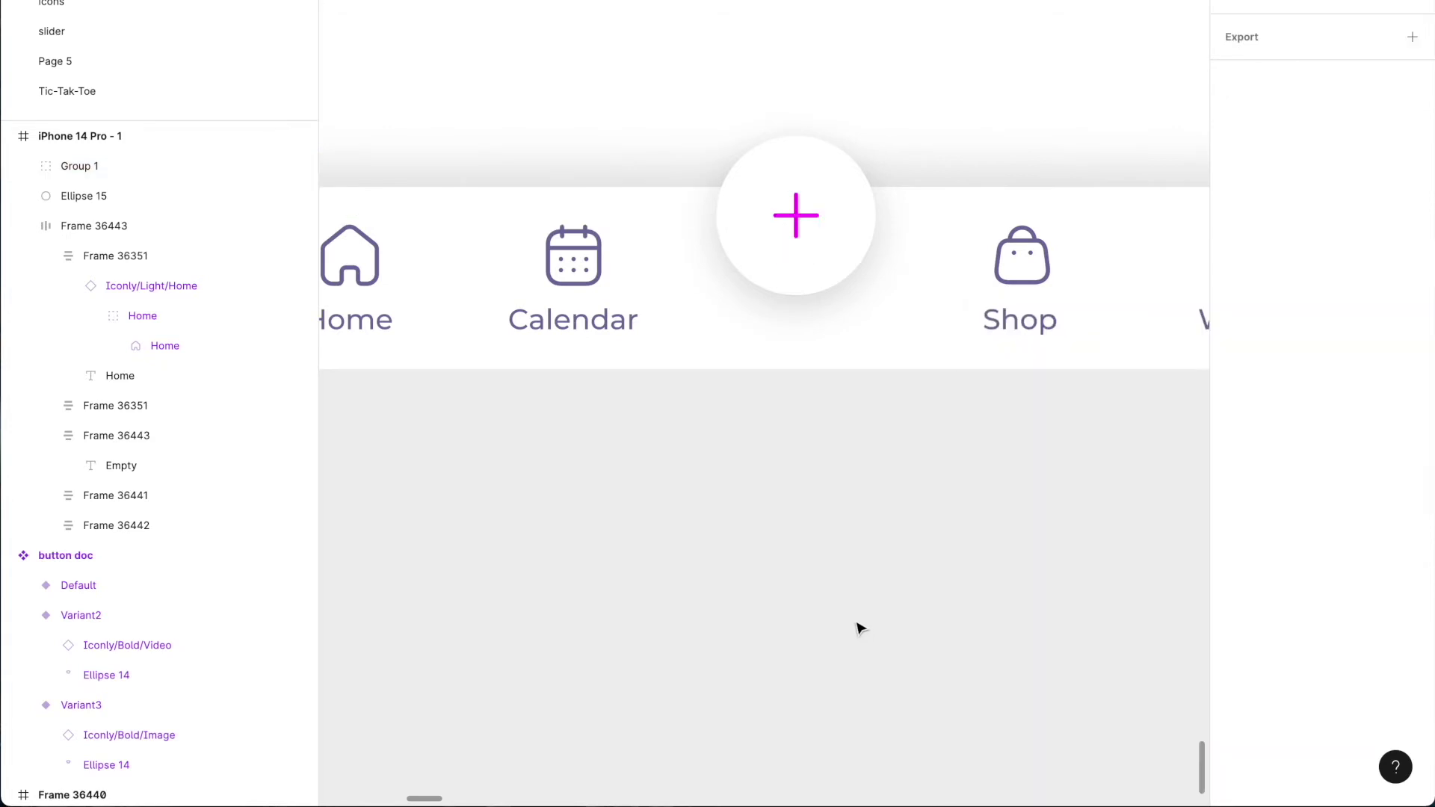
Add a stroke of weight 3 to the Home item, applied to its top side only
{"action": "scroll", "coordinate": [961, 621], "scroll_direction": "down", "scroll_amount": 3}
{"action": "scroll", "coordinate": [961, 621], "scroll_direction": "up", "scroll_amount": 4}
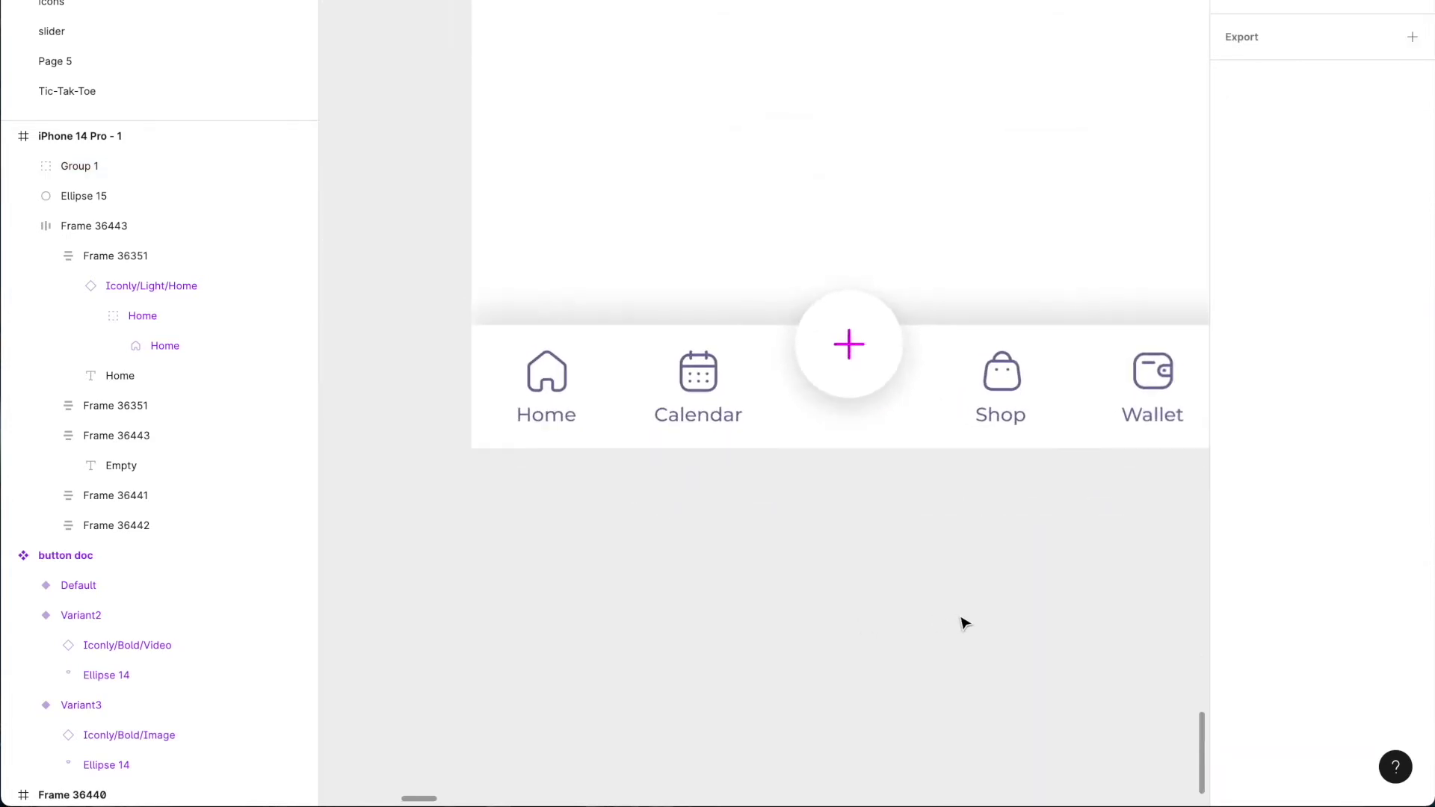
{"action": "left_click", "coordinate": [533, 364]}
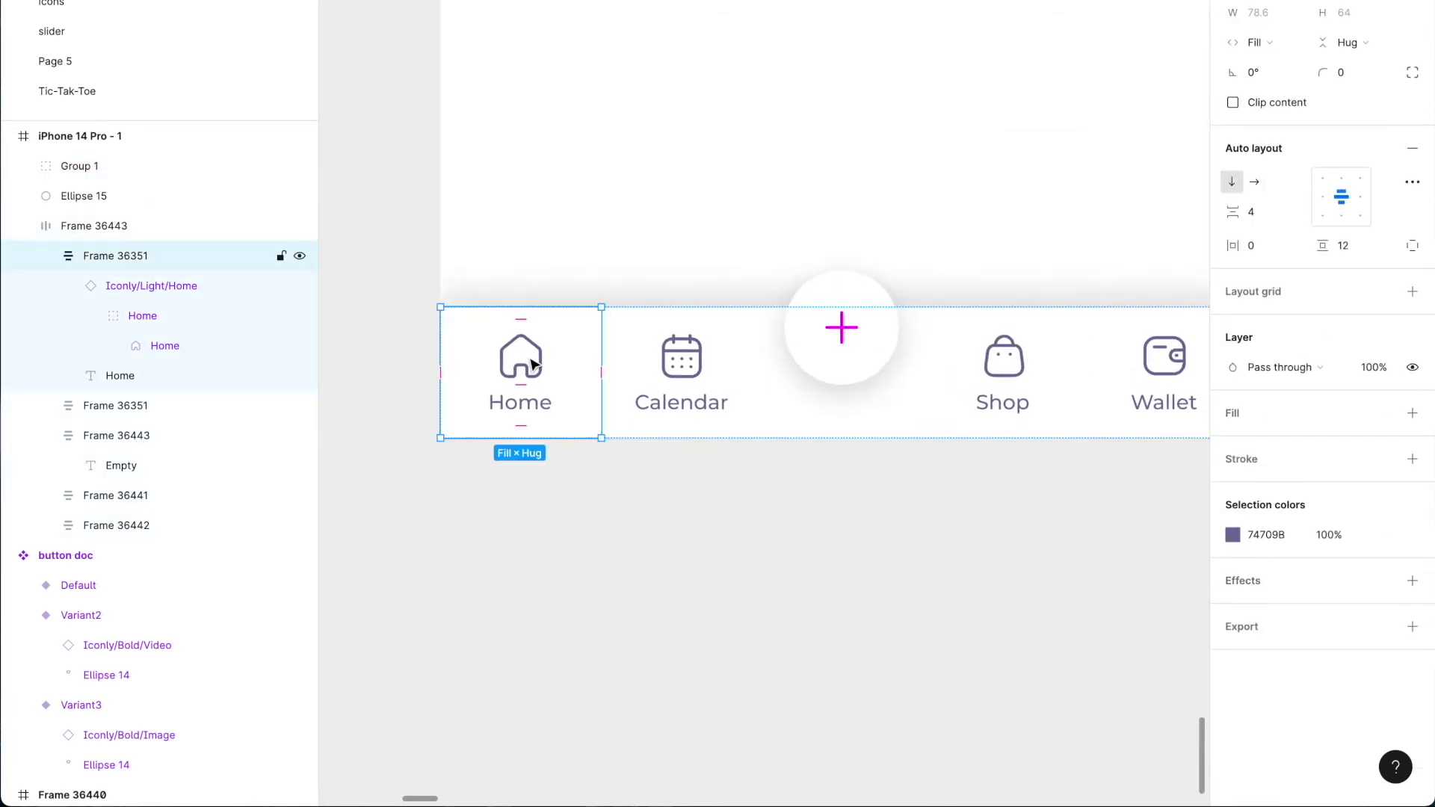
{"action": "left_click", "coordinate": [1413, 459]}
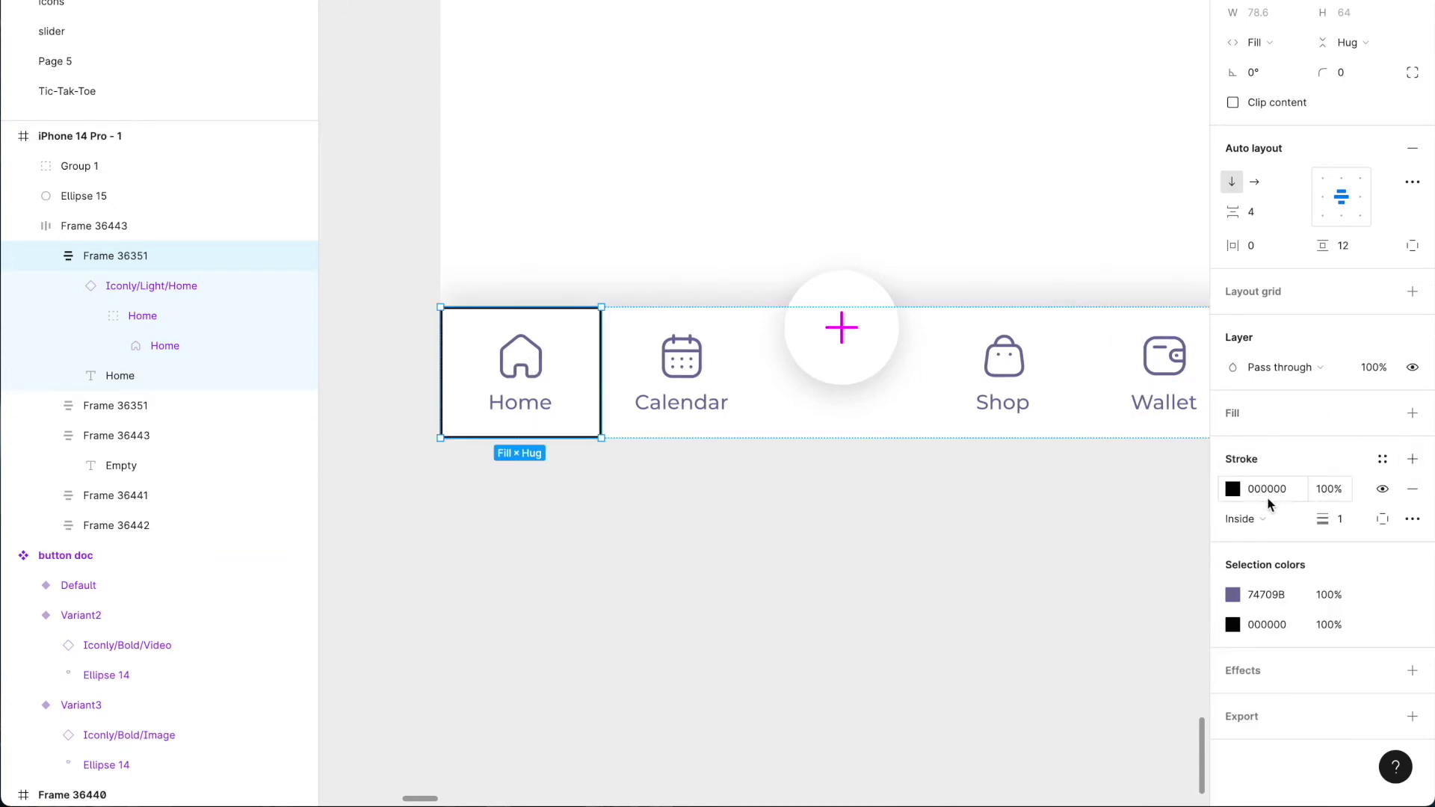
{"action": "left_click", "coordinate": [1383, 519]}
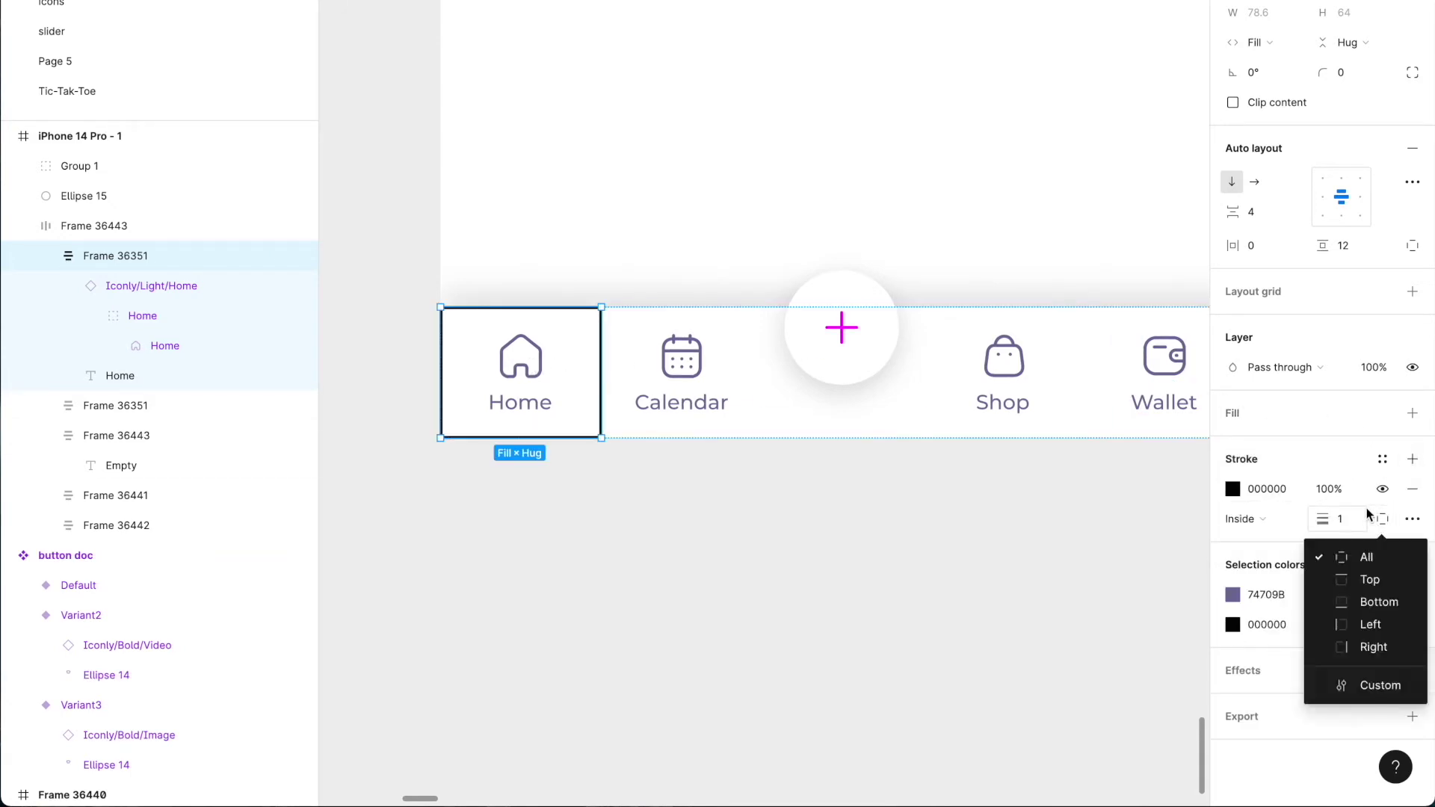
{"action": "left_click", "coordinate": [1382, 584]}
{"action": "left_click", "coordinate": [1343, 518]}
{"action": "type", "text": "2"}
{"action": "key", "text": "Return"}
{"action": "type", "text": "3"}
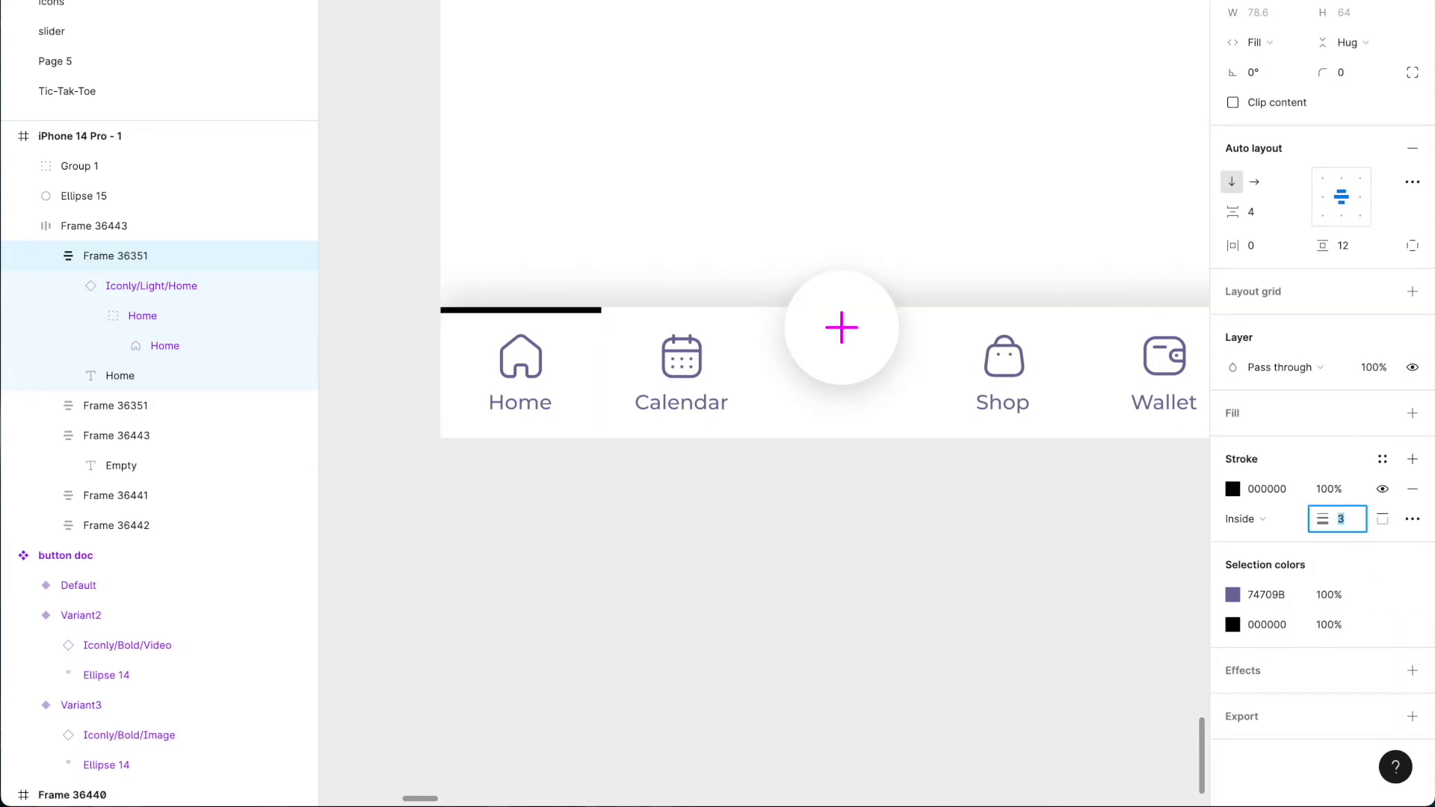
{"action": "key", "text": "Return"}
Set the Home item's stroke, icon and label to the magenta document colour FF4AF3
{"action": "left_click", "coordinate": [1233, 490]}
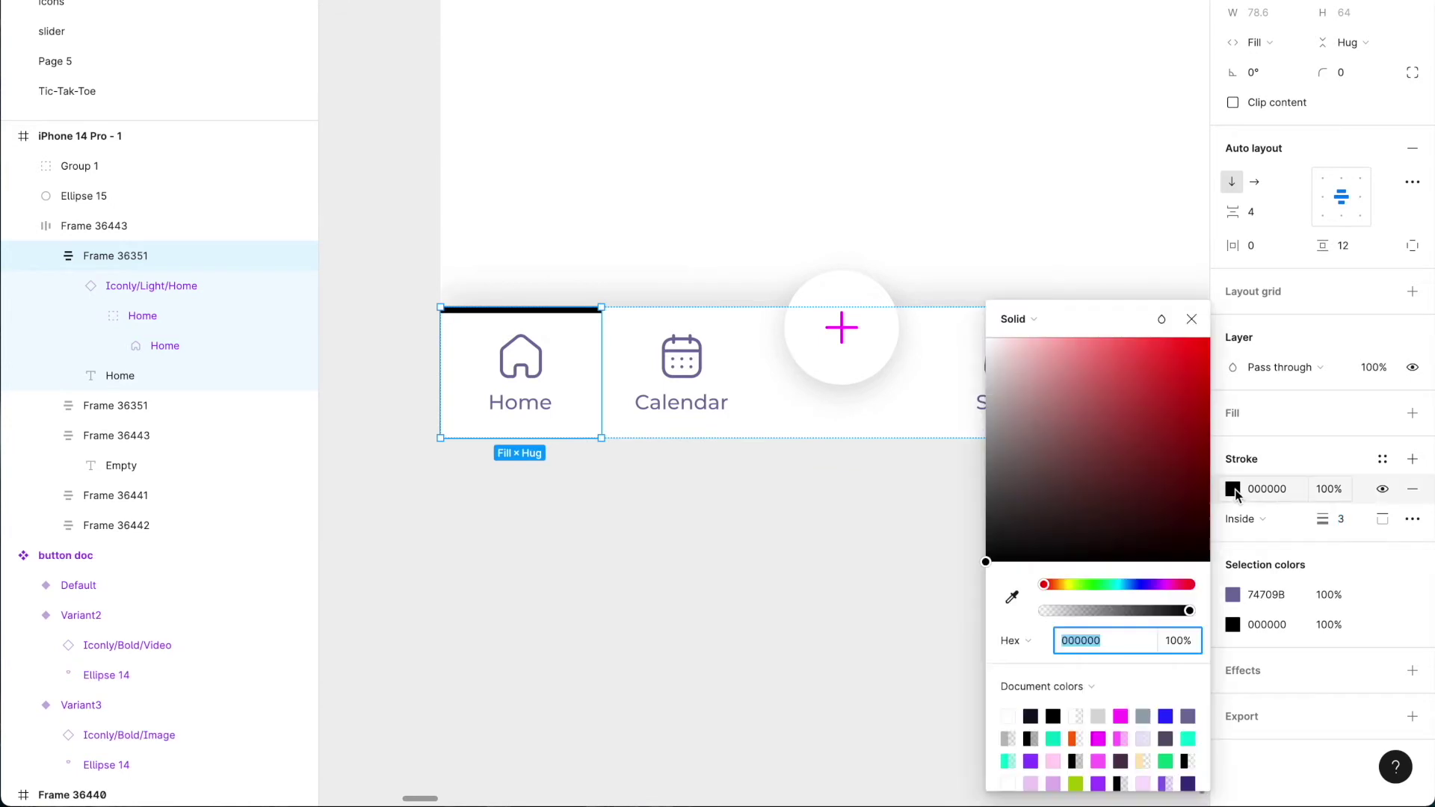
{"action": "left_click", "coordinate": [1121, 716]}
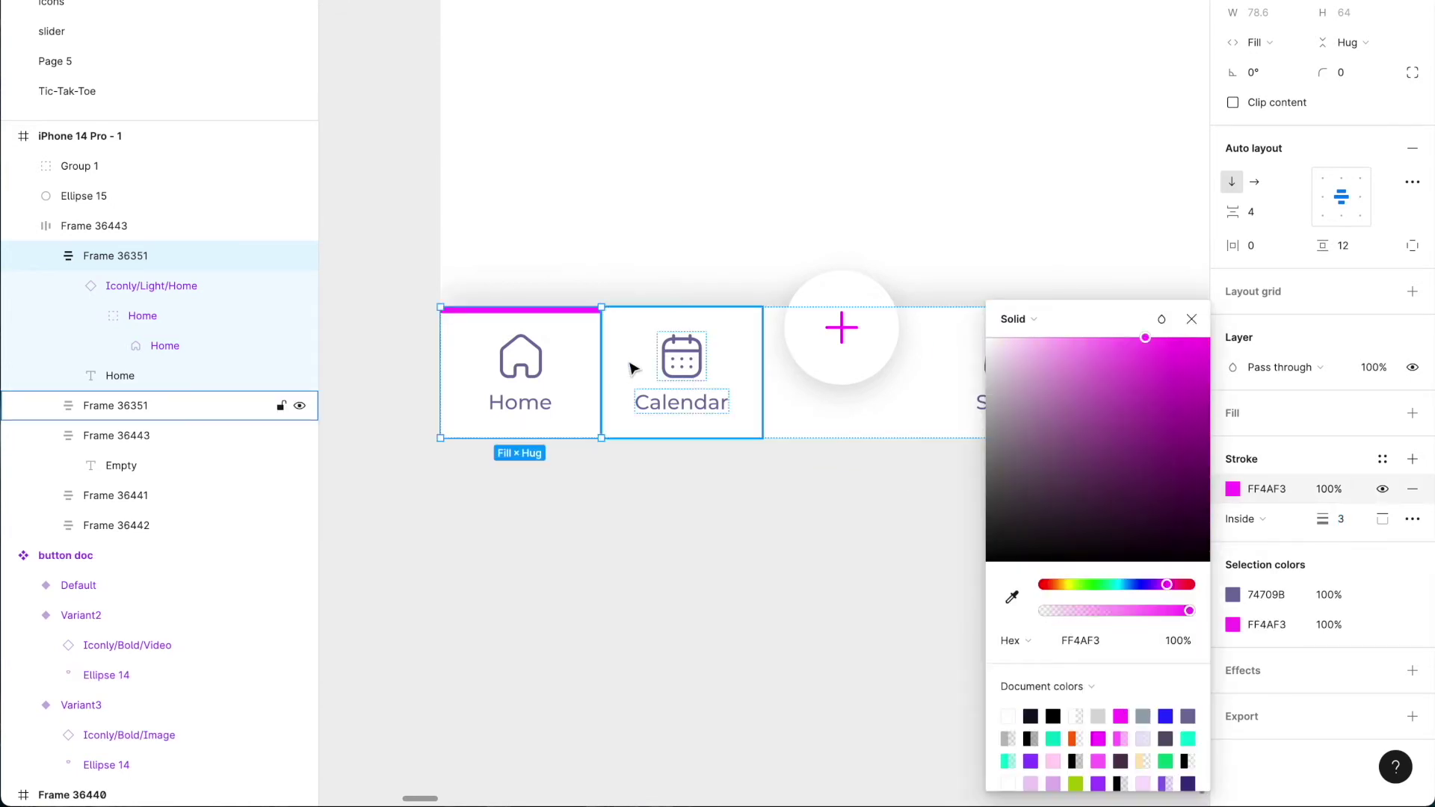
{"action": "left_click", "coordinate": [1233, 594]}
{"action": "left_click", "coordinate": [1121, 717]}
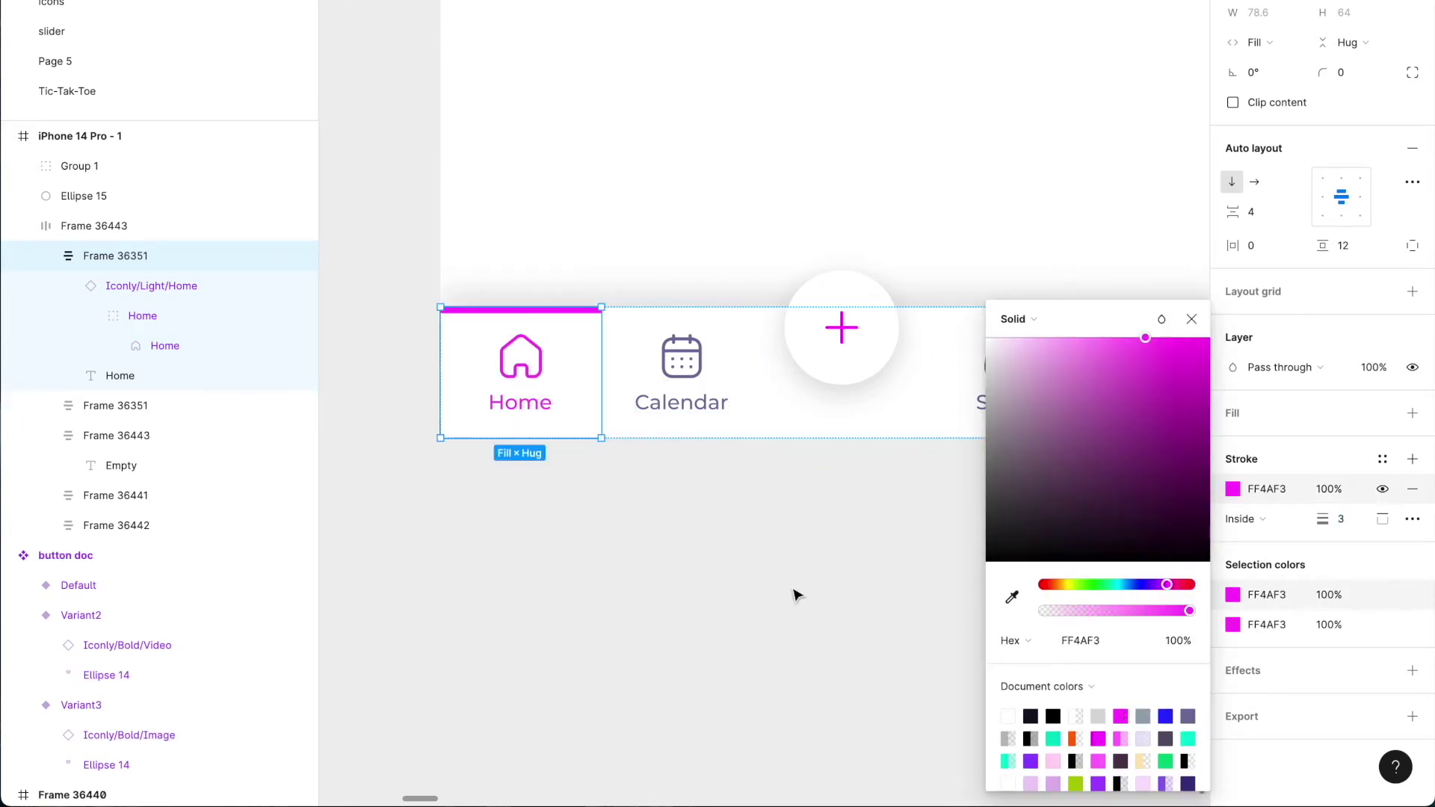
{"action": "left_click", "coordinate": [807, 598]}
{"action": "scroll", "coordinate": [708, 593], "scroll_direction": "down", "scroll_amount": 2}
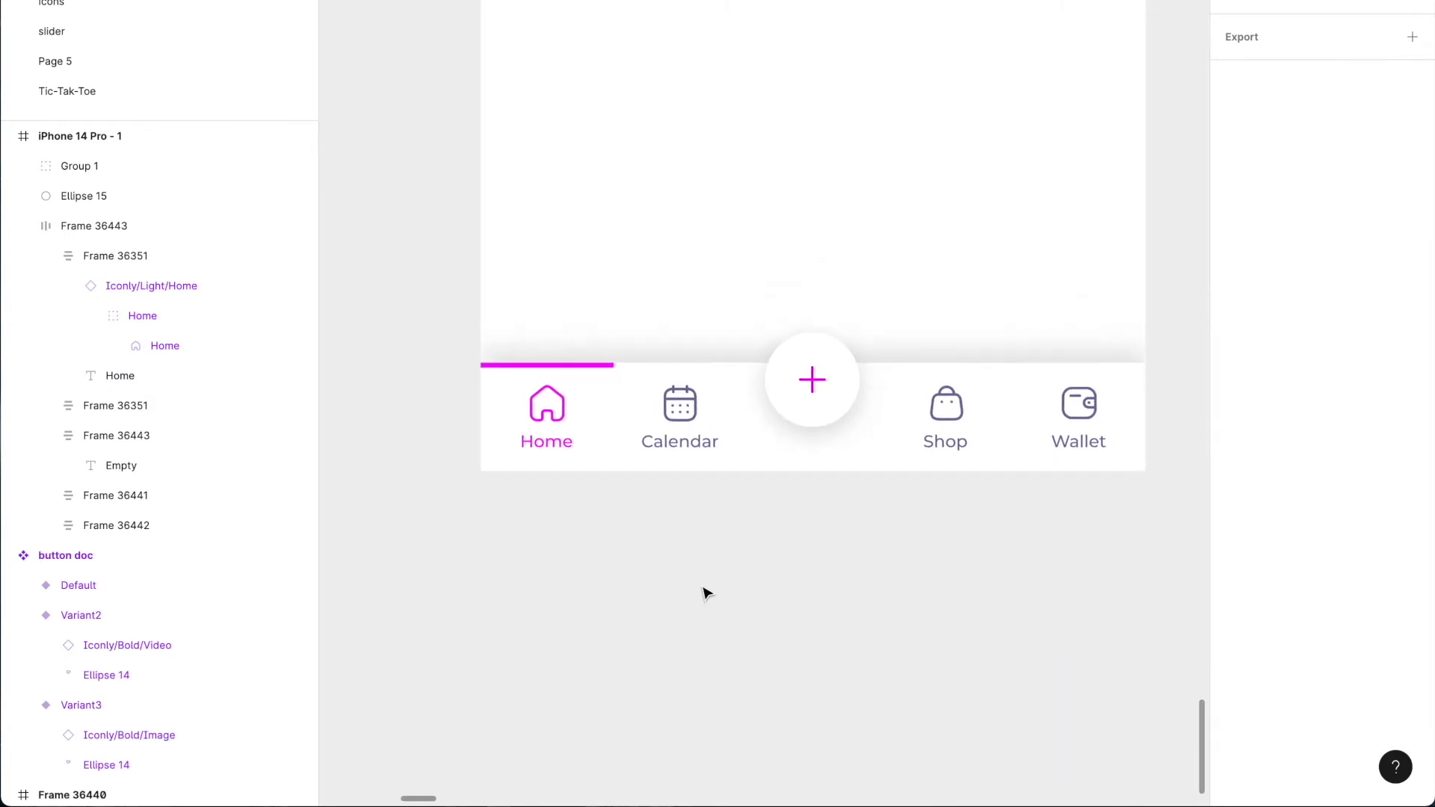
{"action": "scroll", "coordinate": [705, 593], "scroll_direction": "up", "scroll_amount": 3}
{"action": "scroll", "coordinate": [704, 592], "scroll_direction": "right", "scroll_amount": 2}
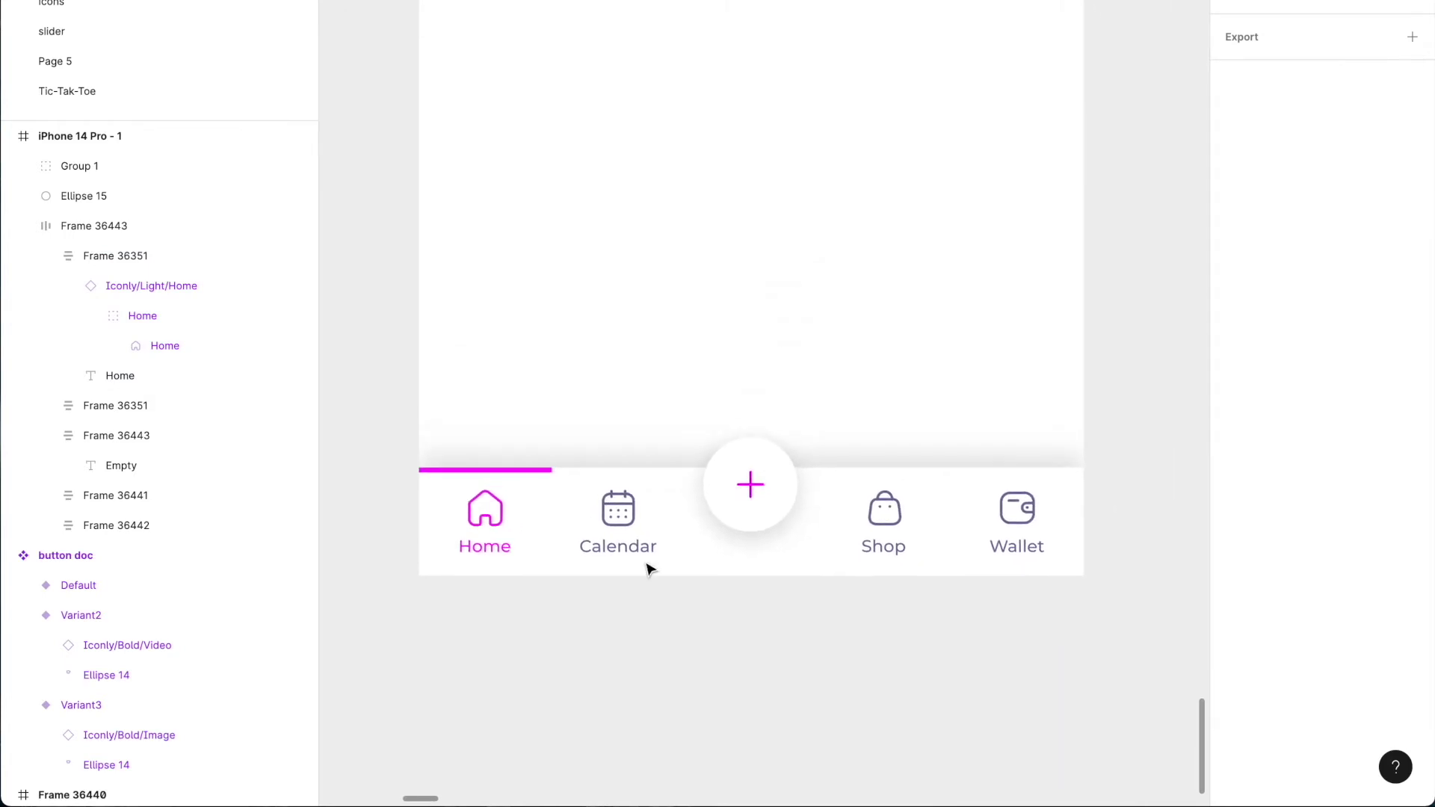
{"action": "left_click", "coordinate": [535, 541]}
{"action": "left_click", "coordinate": [626, 675]}
{"action": "left_click", "coordinate": [516, 517]}
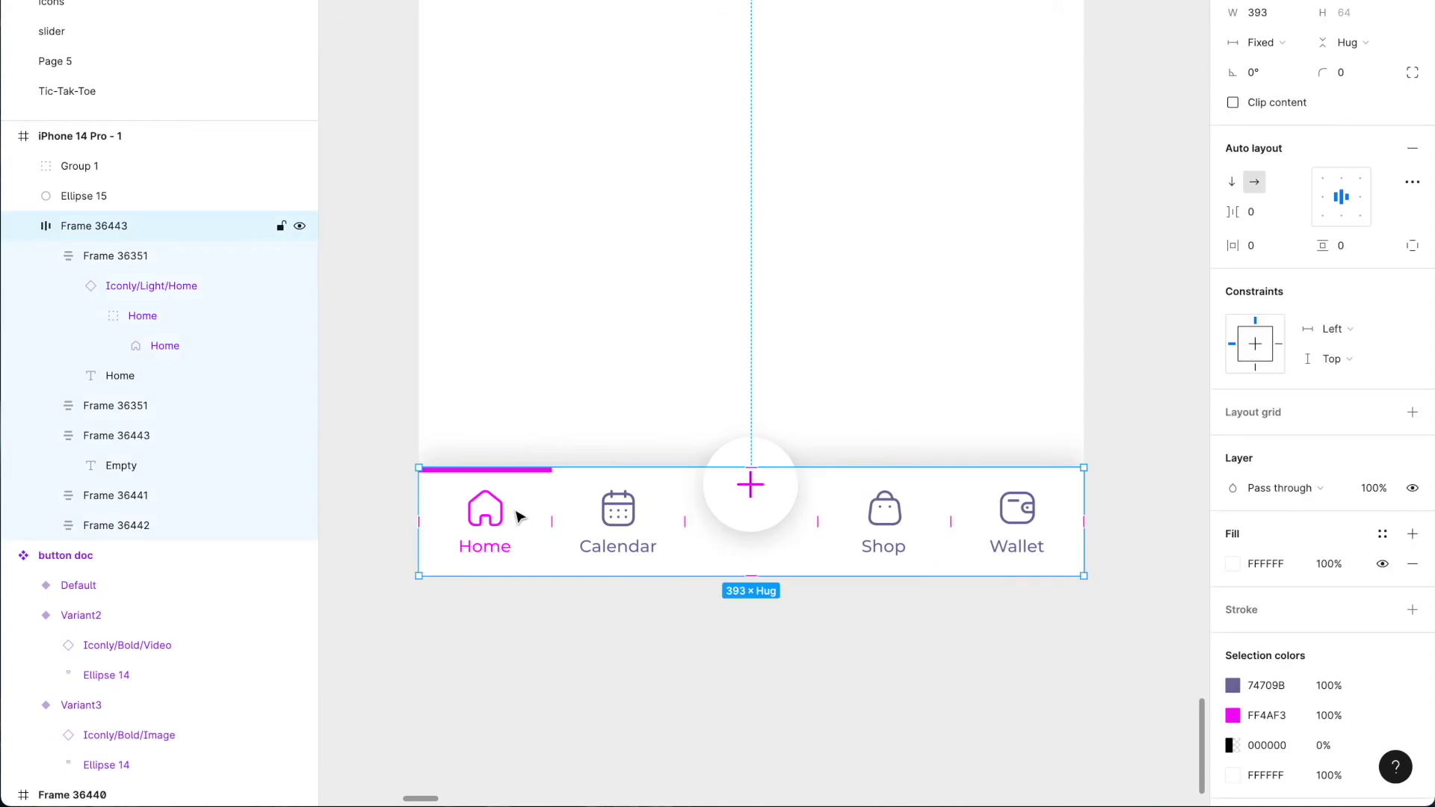
{"action": "scroll", "coordinate": [527, 517], "scroll_direction": "up", "scroll_amount": 2}
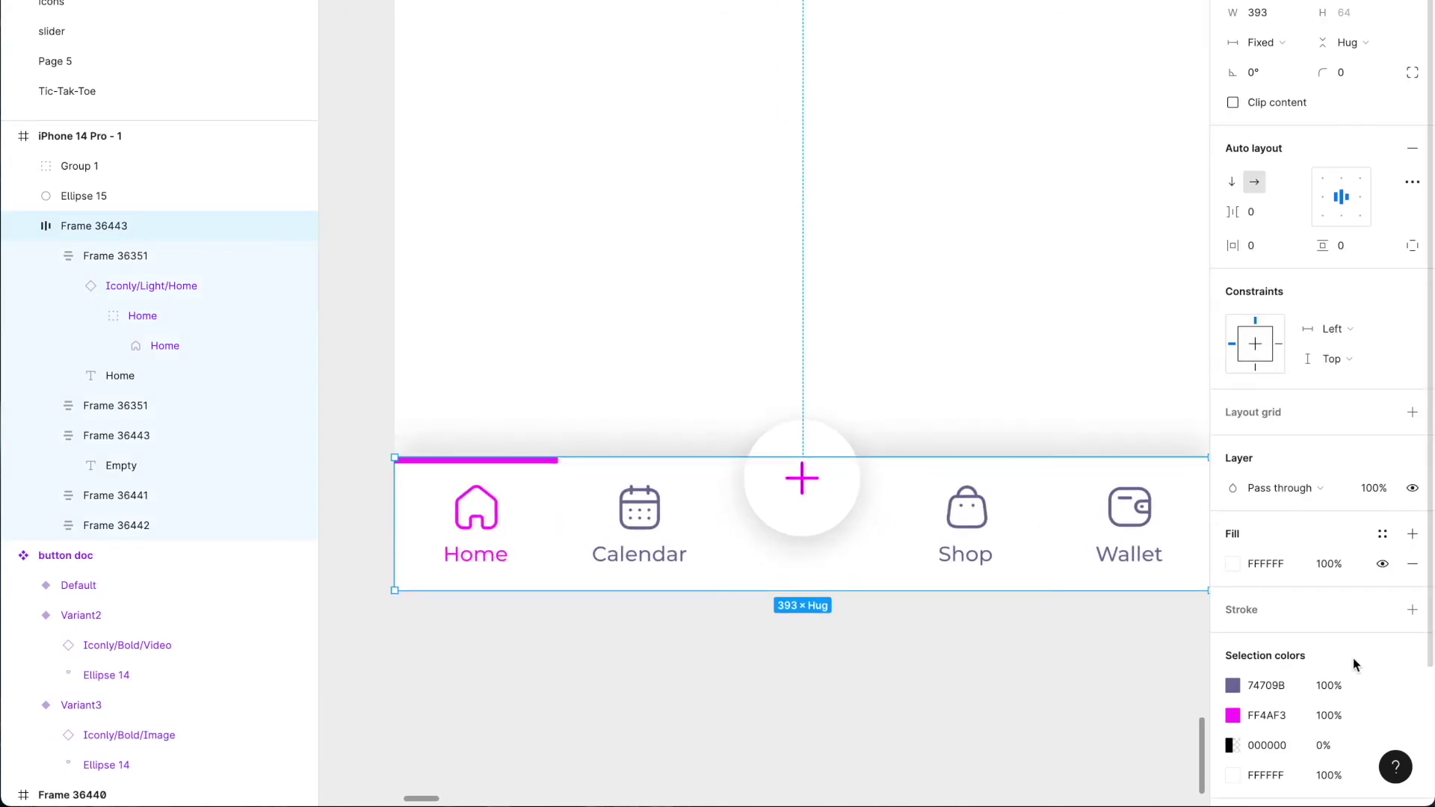
{"action": "left_click", "coordinate": [1233, 566]}
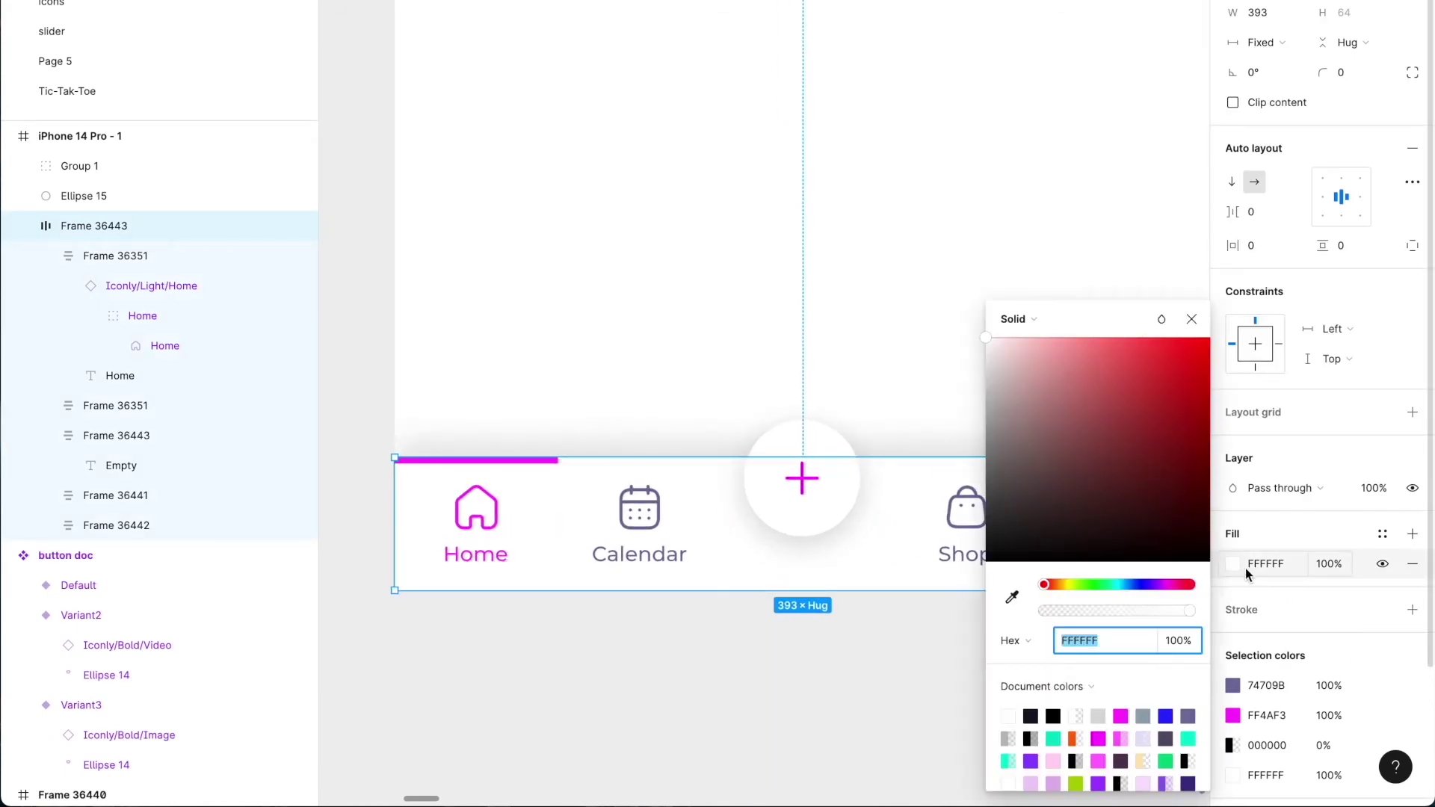
{"action": "left_click", "coordinate": [917, 679]}
Add a fill to the Home item in the bottom bar and change it to a linear gradient
{"action": "left_click", "coordinate": [478, 509], "text": "ctrl"}
{"action": "left_click", "coordinate": [529, 514]}
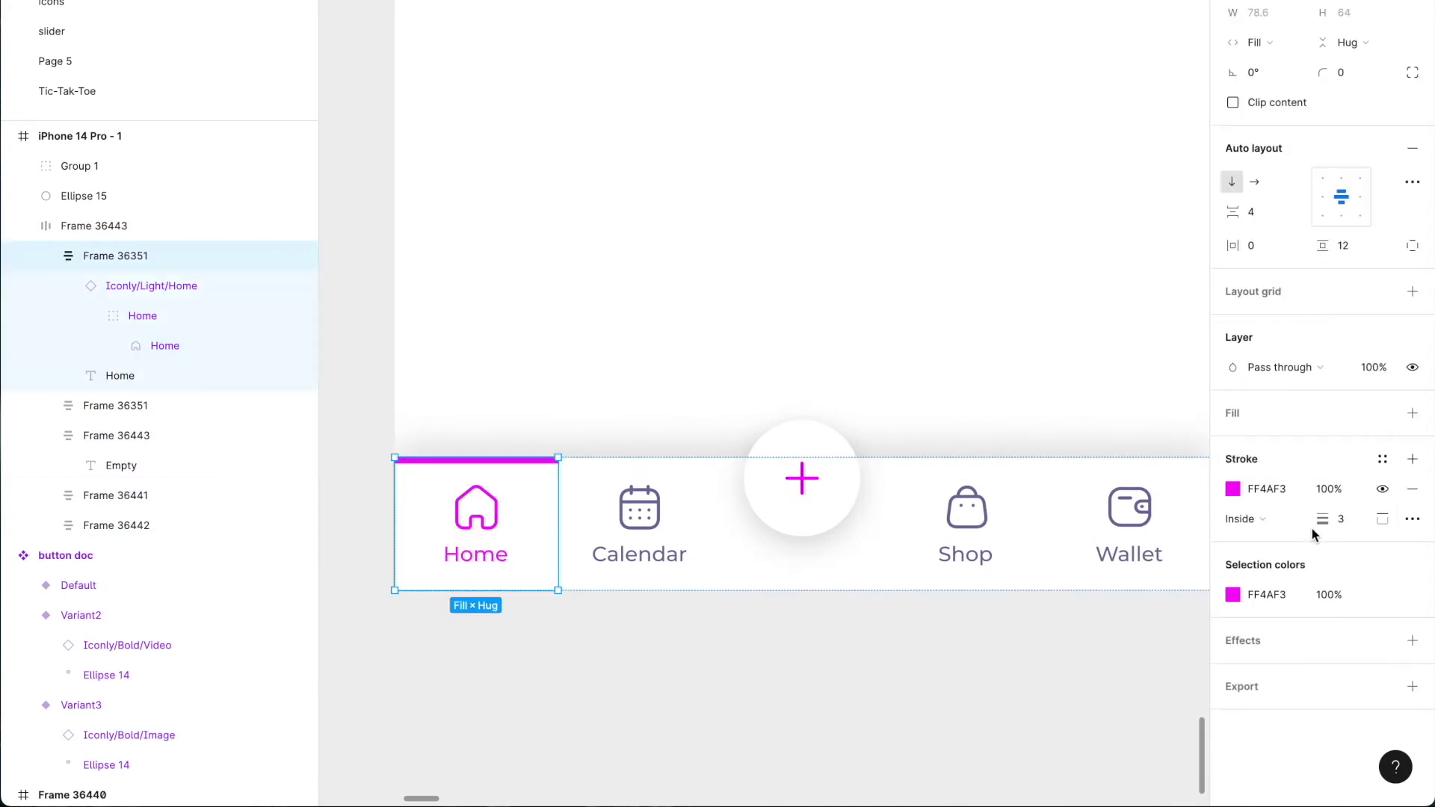
{"action": "left_click", "coordinate": [1233, 489]}
{"action": "left_click", "coordinate": [1245, 420]}
{"action": "left_click", "coordinate": [1413, 413]}
{"action": "left_click", "coordinate": [1234, 444]}
{"action": "left_click", "coordinate": [1018, 319]}
{"action": "left_click", "coordinate": [1036, 339]}
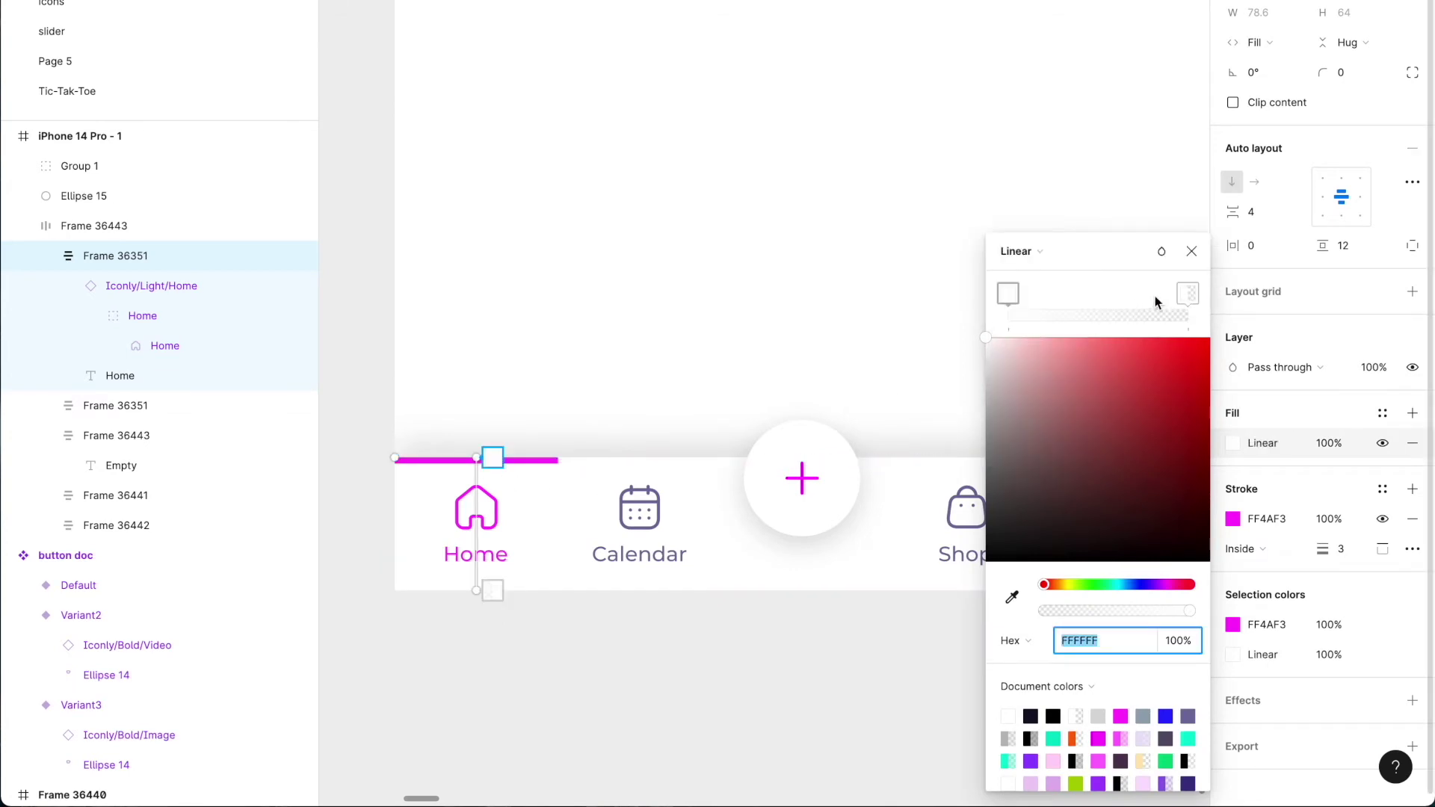
Set the gradient's end stop to fully opaque white and its start stop to the pale pink FFE8FD
{"action": "left_click", "coordinate": [1190, 300]}
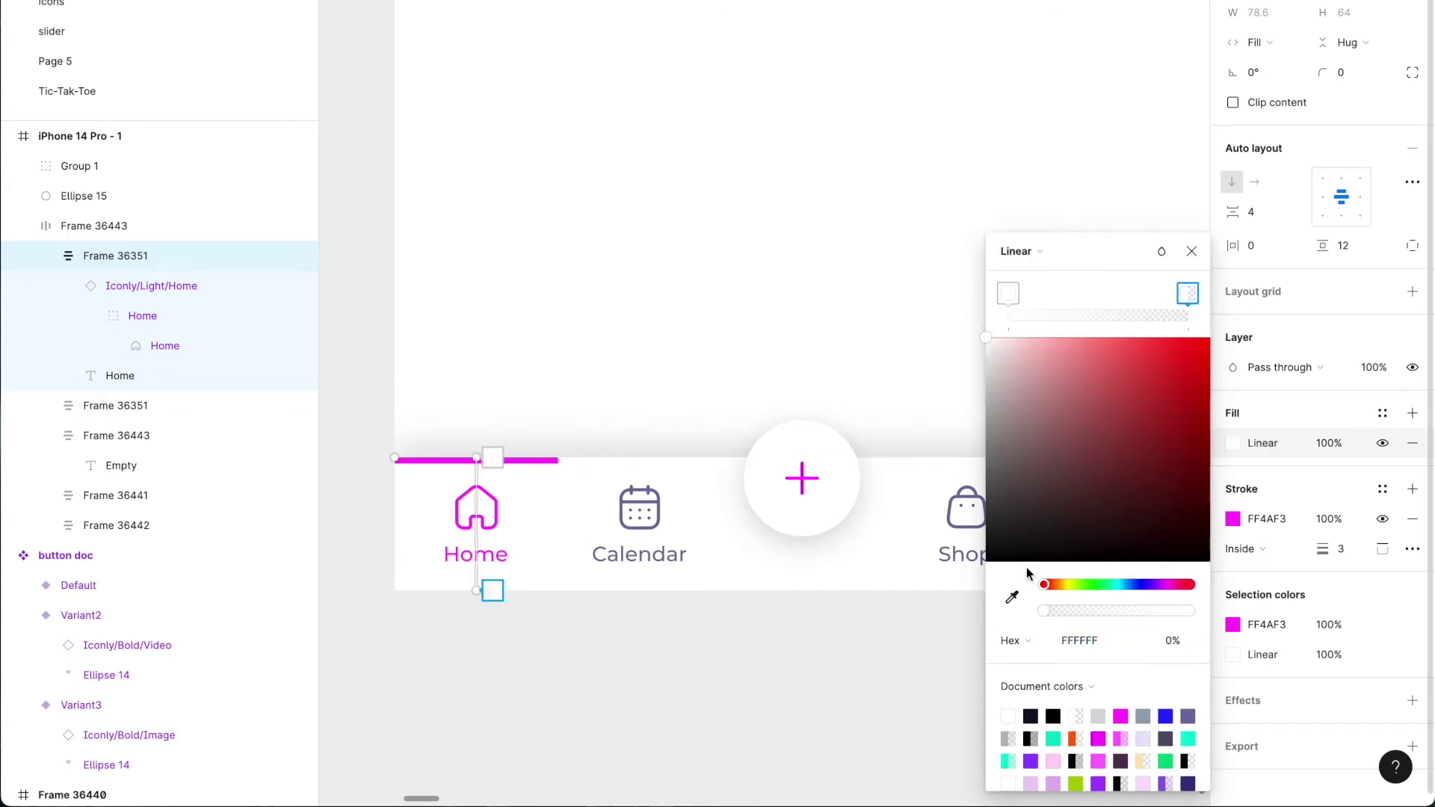
{"action": "left_click_drag", "start_coordinate": [1047, 612], "coordinate": [1266, 626]}
{"action": "left_click", "coordinate": [1011, 298]}
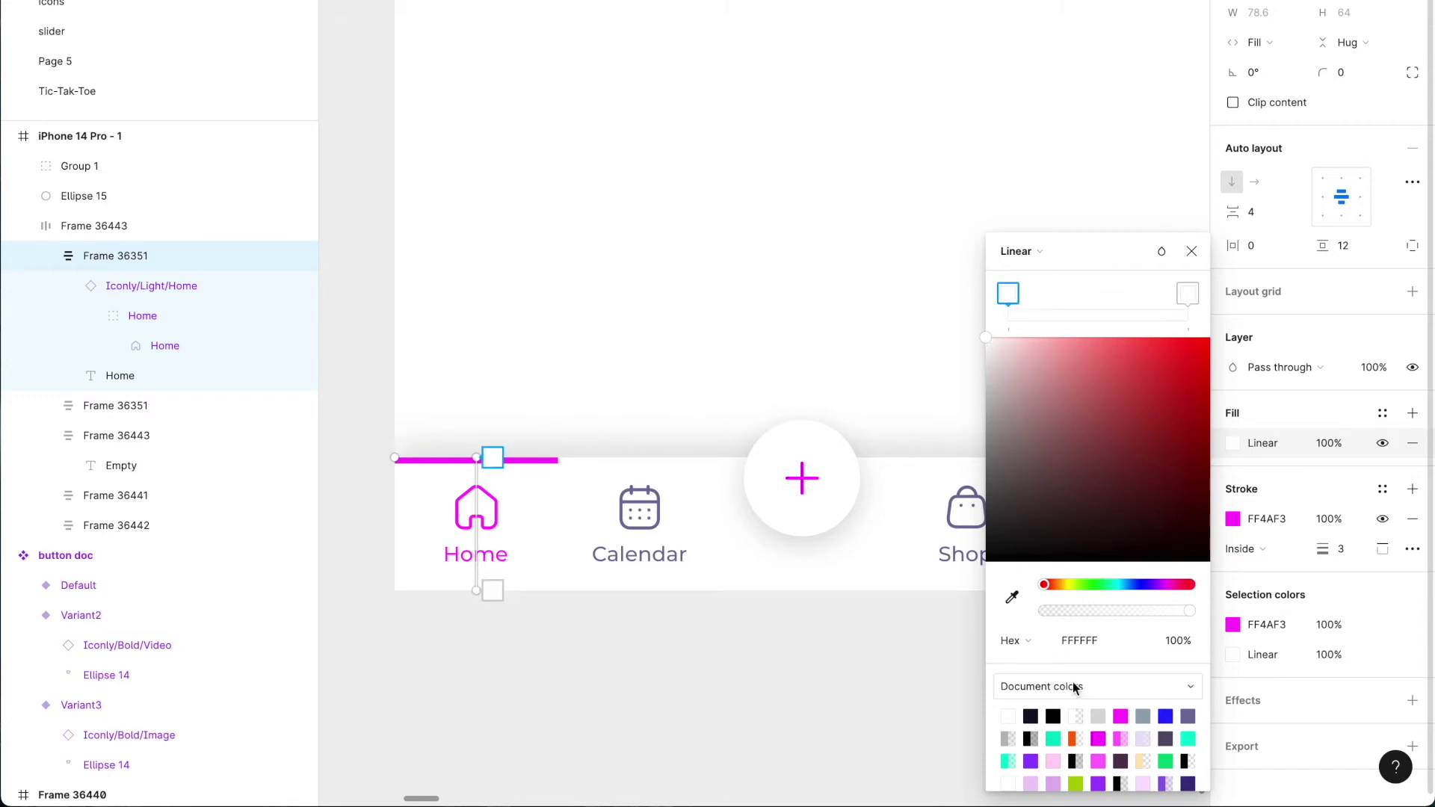
{"action": "left_click", "coordinate": [1120, 716]}
{"action": "left_click_drag", "start_coordinate": [1123, 350], "coordinate": [1011, 323]}
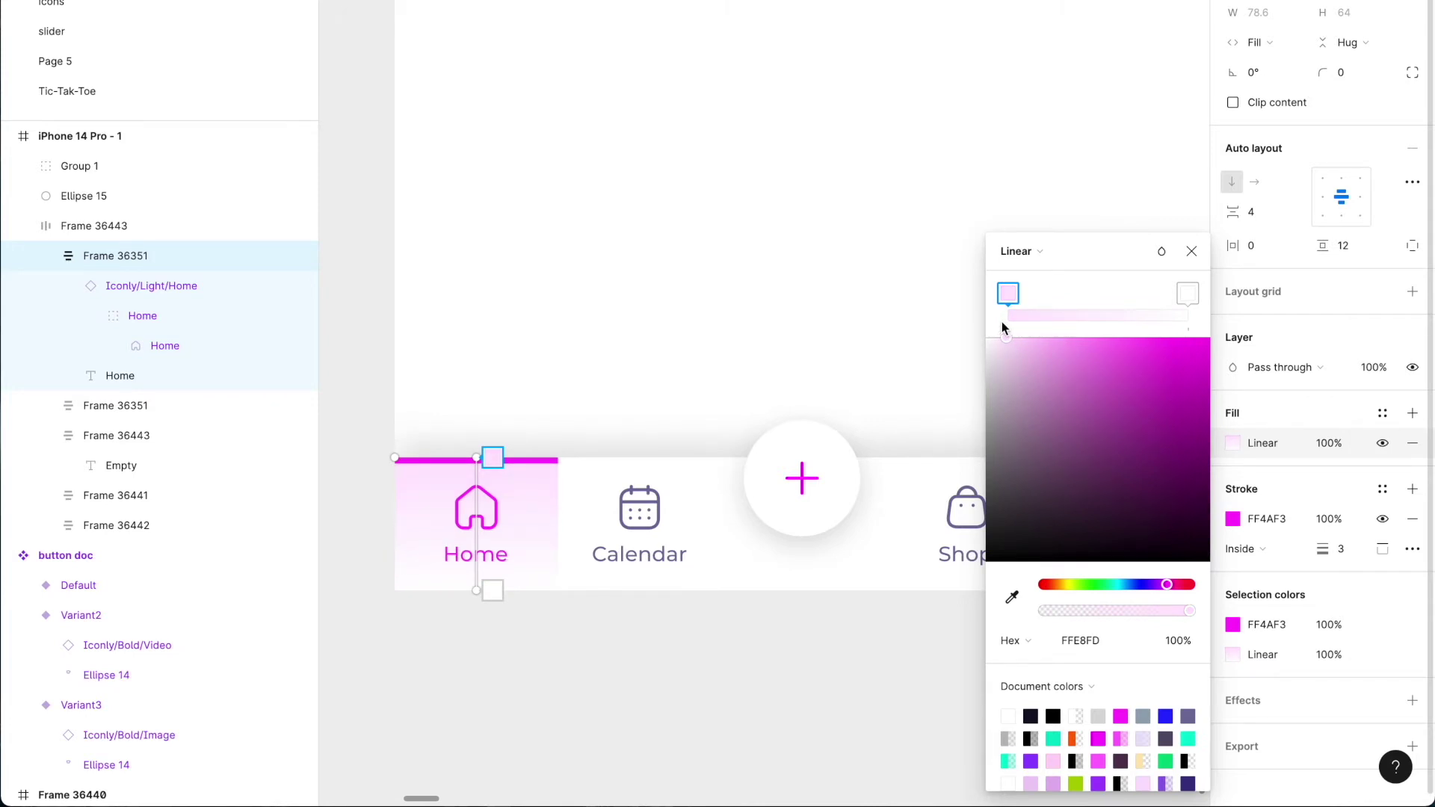
{"action": "left_click", "coordinate": [707, 652]}
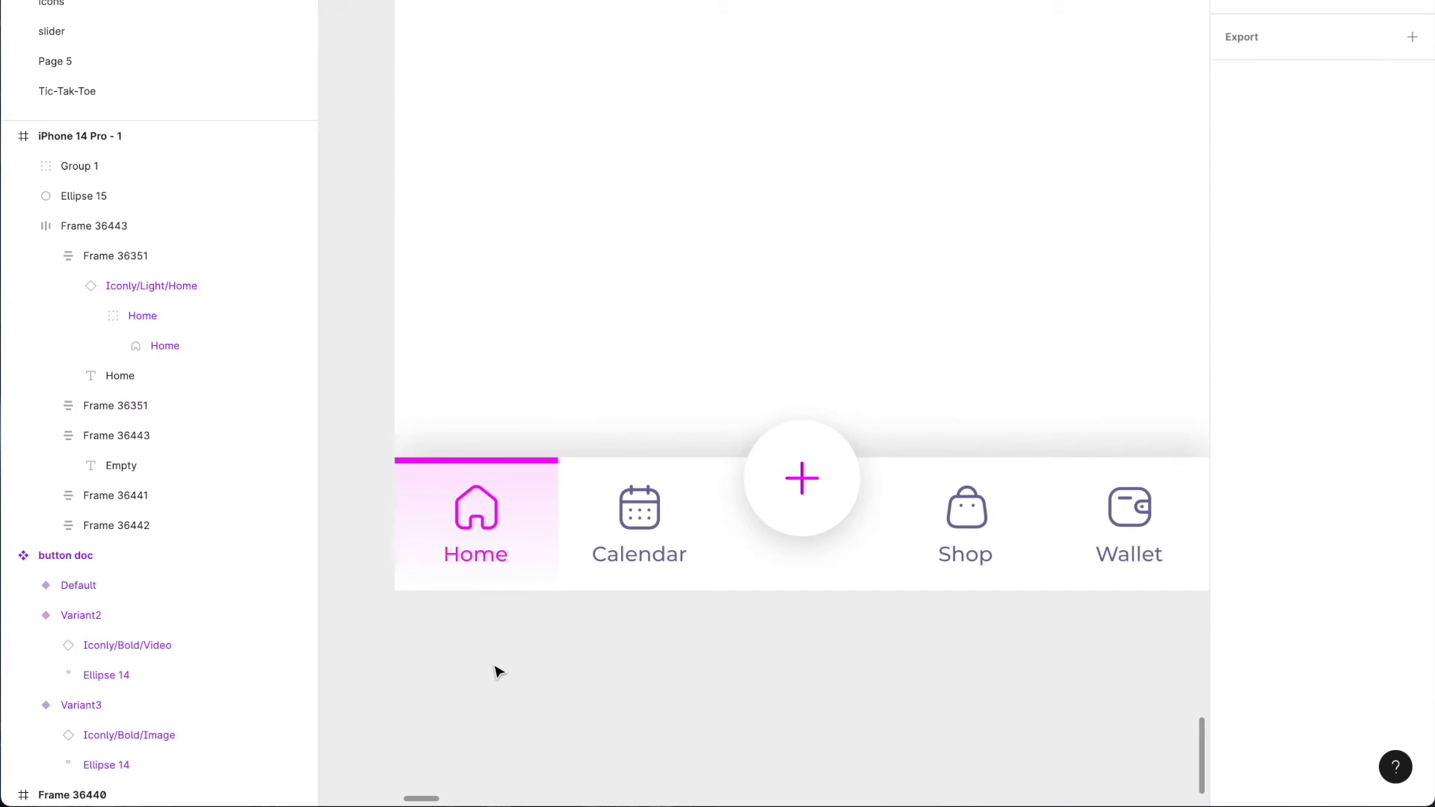
Set the bottom bar frame's horizontal padding to 16
{"action": "scroll", "coordinate": [479, 551], "scroll_direction": "down", "scroll_amount": 3}
{"action": "left_click", "coordinate": [478, 551]}
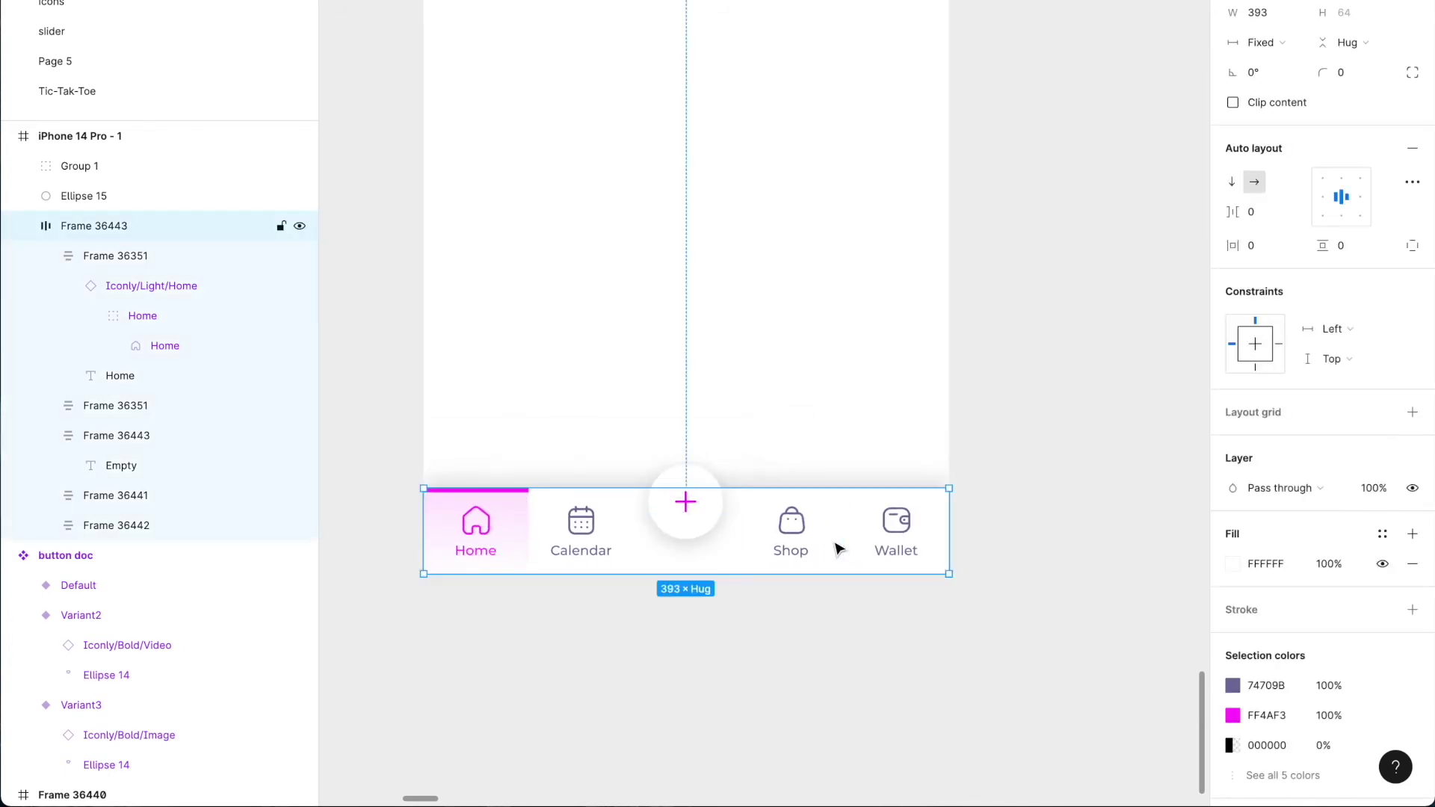
{"action": "left_click", "coordinate": [1269, 251]}
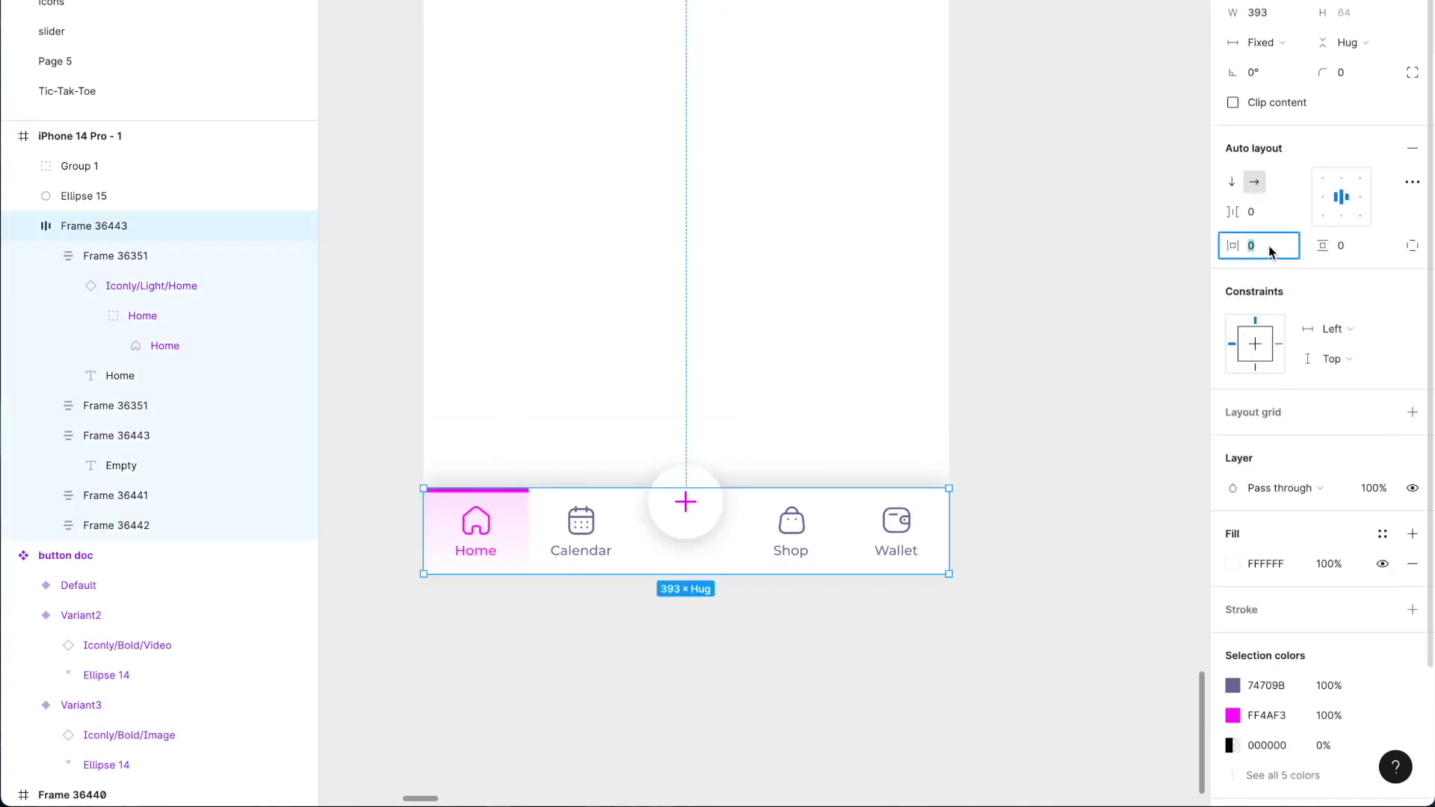
{"action": "key", "text": "Up"}
{"action": "key", "text": "Up"}
{"action": "key", "text": "Up"}
{"action": "key", "text": "Up"}
{"action": "key", "text": "Up"}
{"action": "key", "text": "Up"}
{"action": "key", "text": "Up"}
{"action": "key", "text": "Up"}
{"action": "key", "text": "Up"}
{"action": "key", "text": "Up"}
{"action": "key", "text": "Up"}
{"action": "key", "text": "Up"}
{"action": "key", "text": "Up"}
{"action": "key", "text": "Up"}
{"action": "key", "text": "Up"}
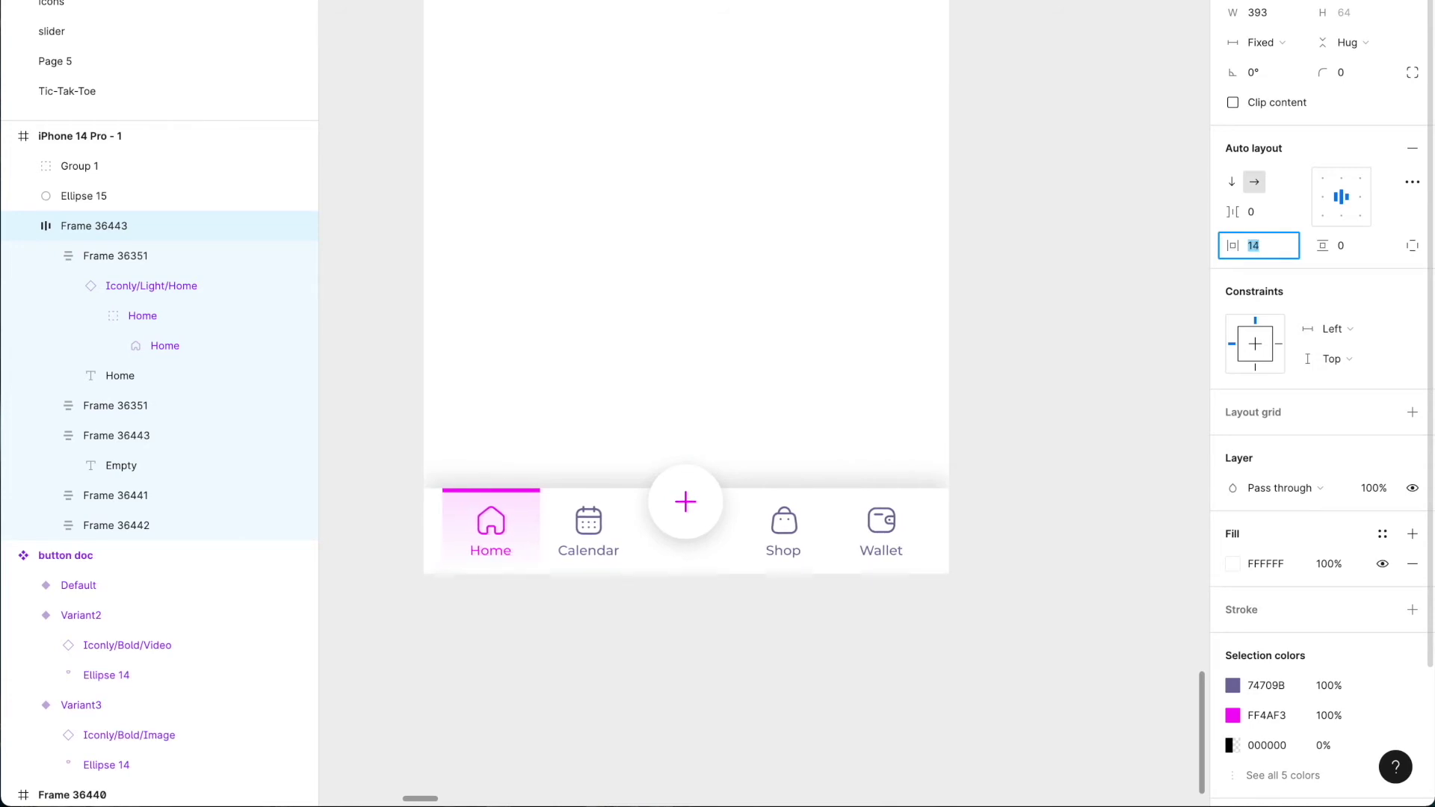
{"action": "key", "text": "Up"}
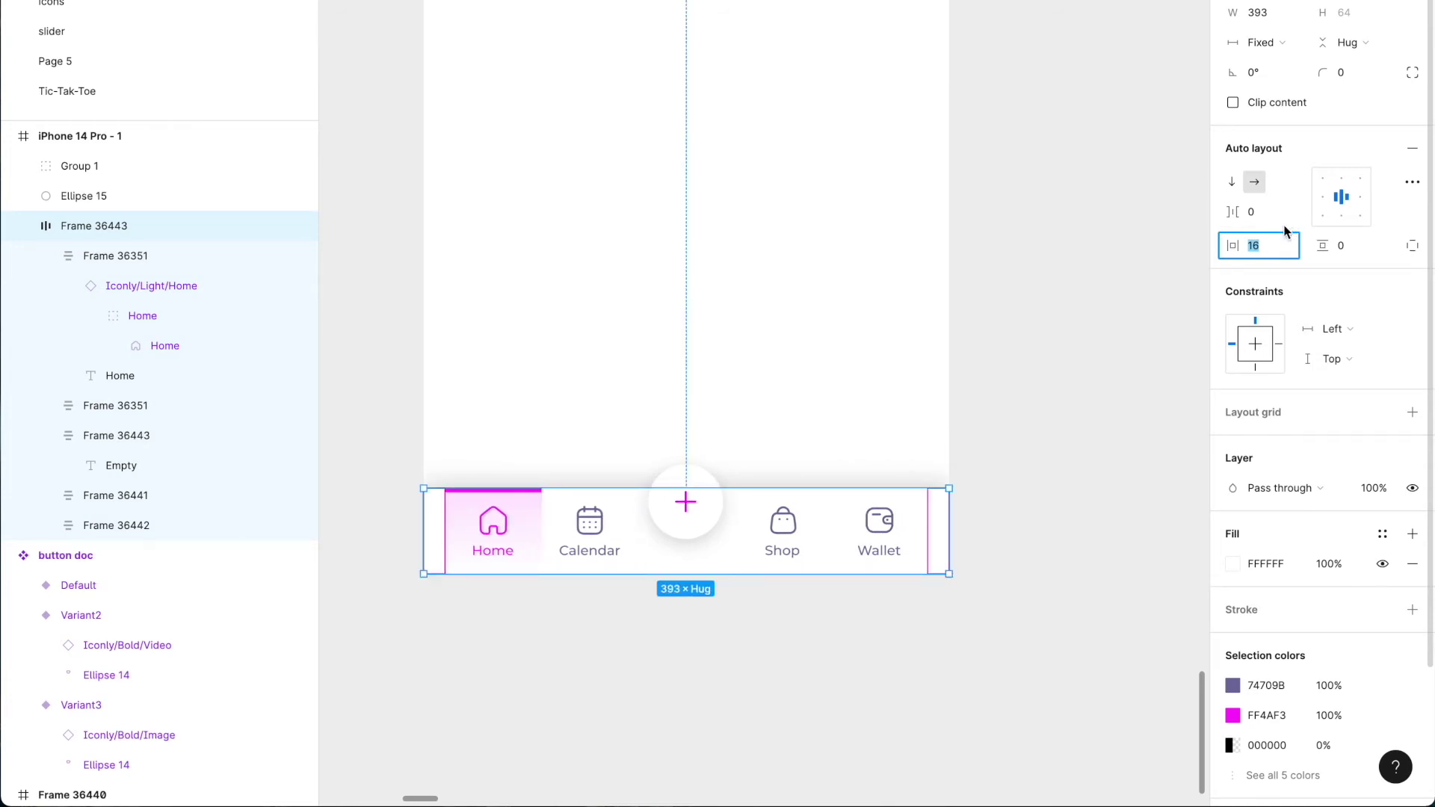
{"action": "left_click", "coordinate": [988, 652]}
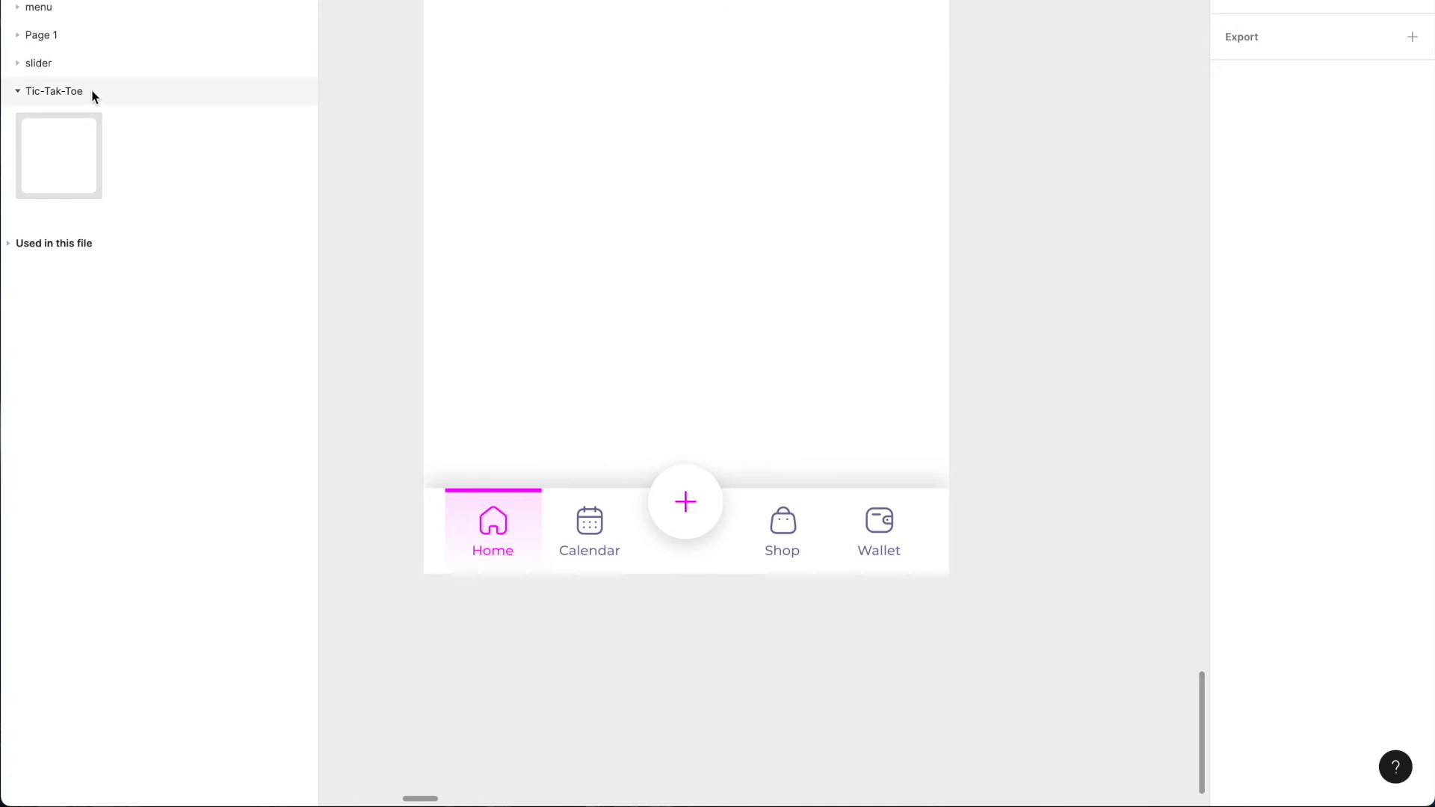
Insert an instance of the button doc component and place it centred on the phone screen above the bottom bar
{"action": "left_click", "coordinate": [16, 92]}
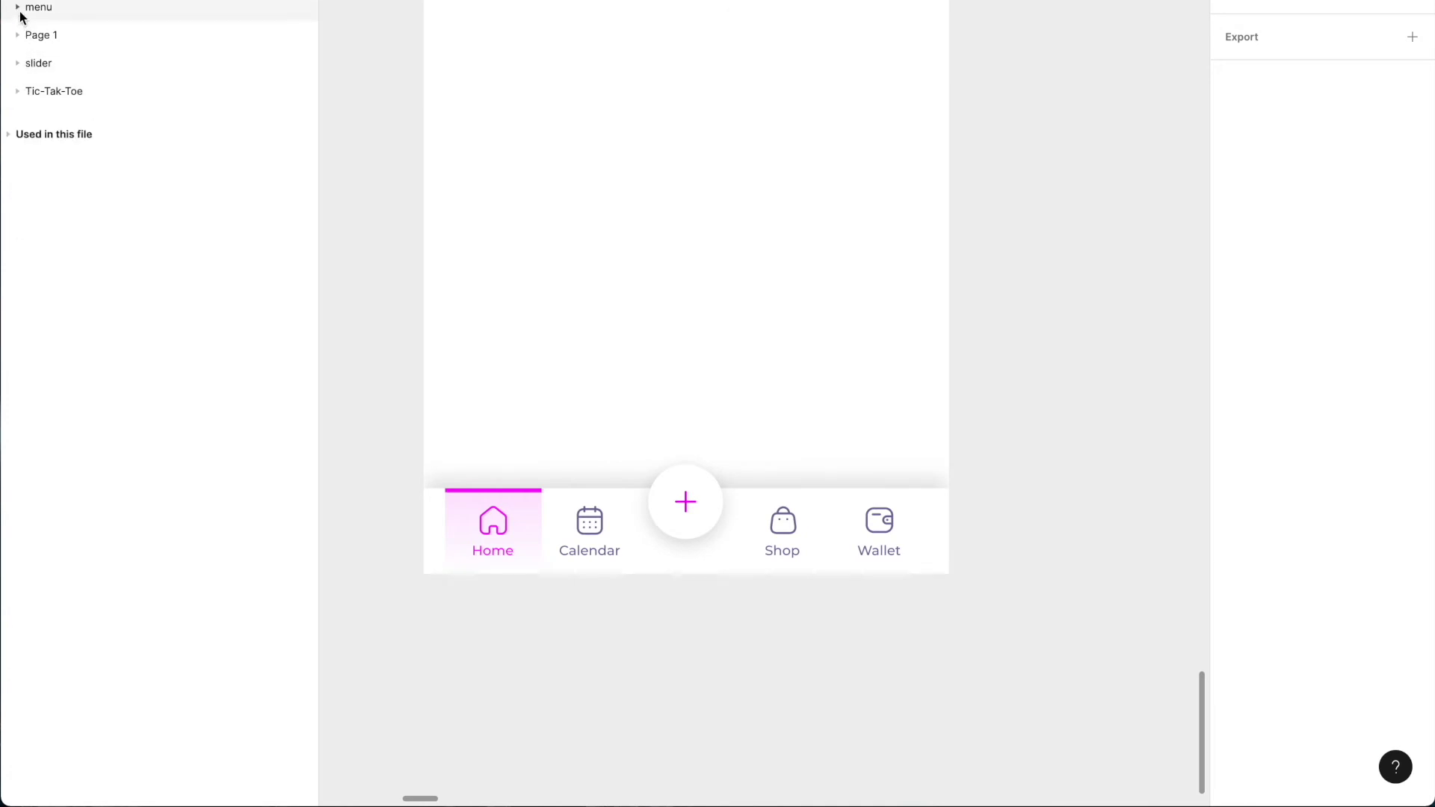
{"action": "left_click", "coordinate": [18, 8]}
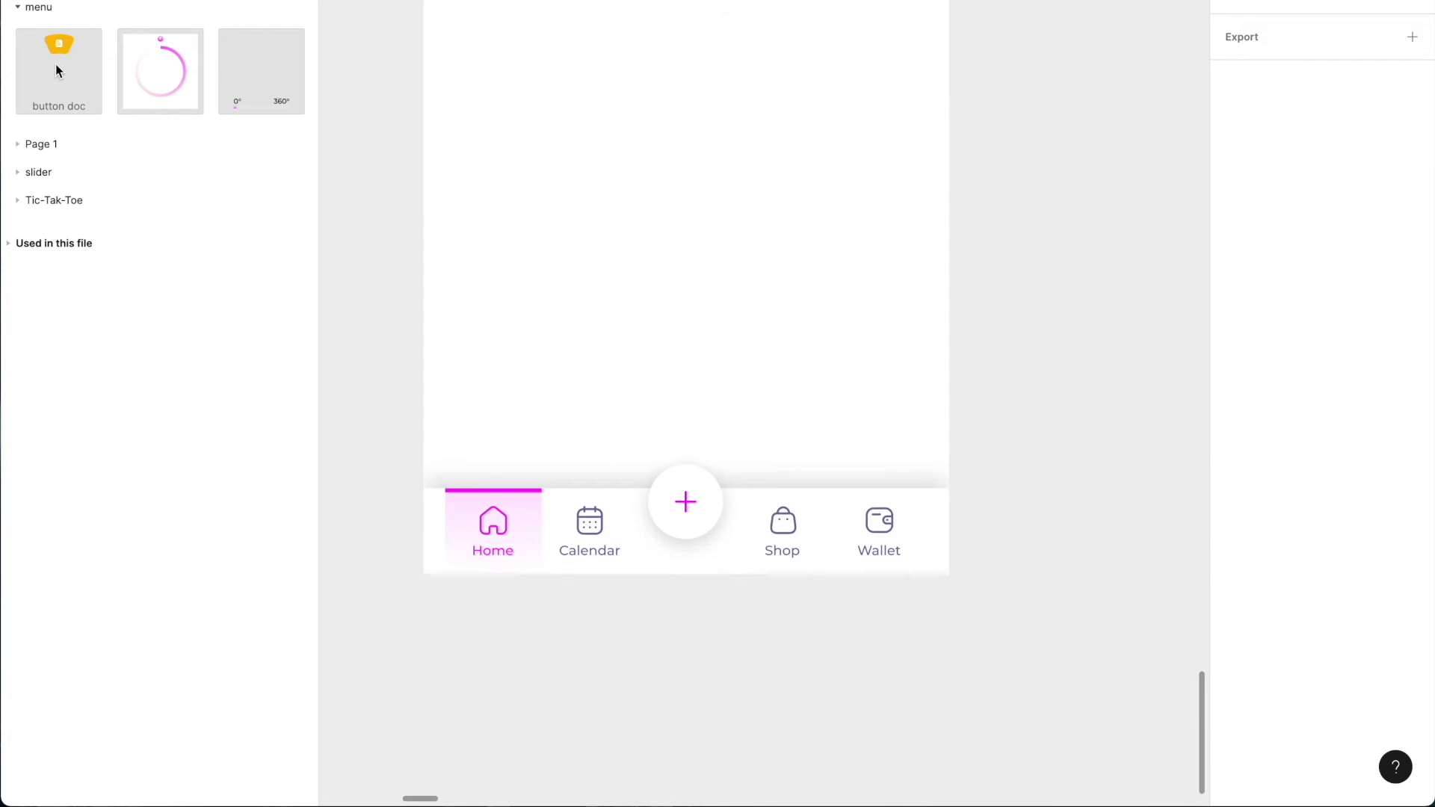
{"action": "left_click_drag", "start_coordinate": [56, 66], "coordinate": [1000, 202]}
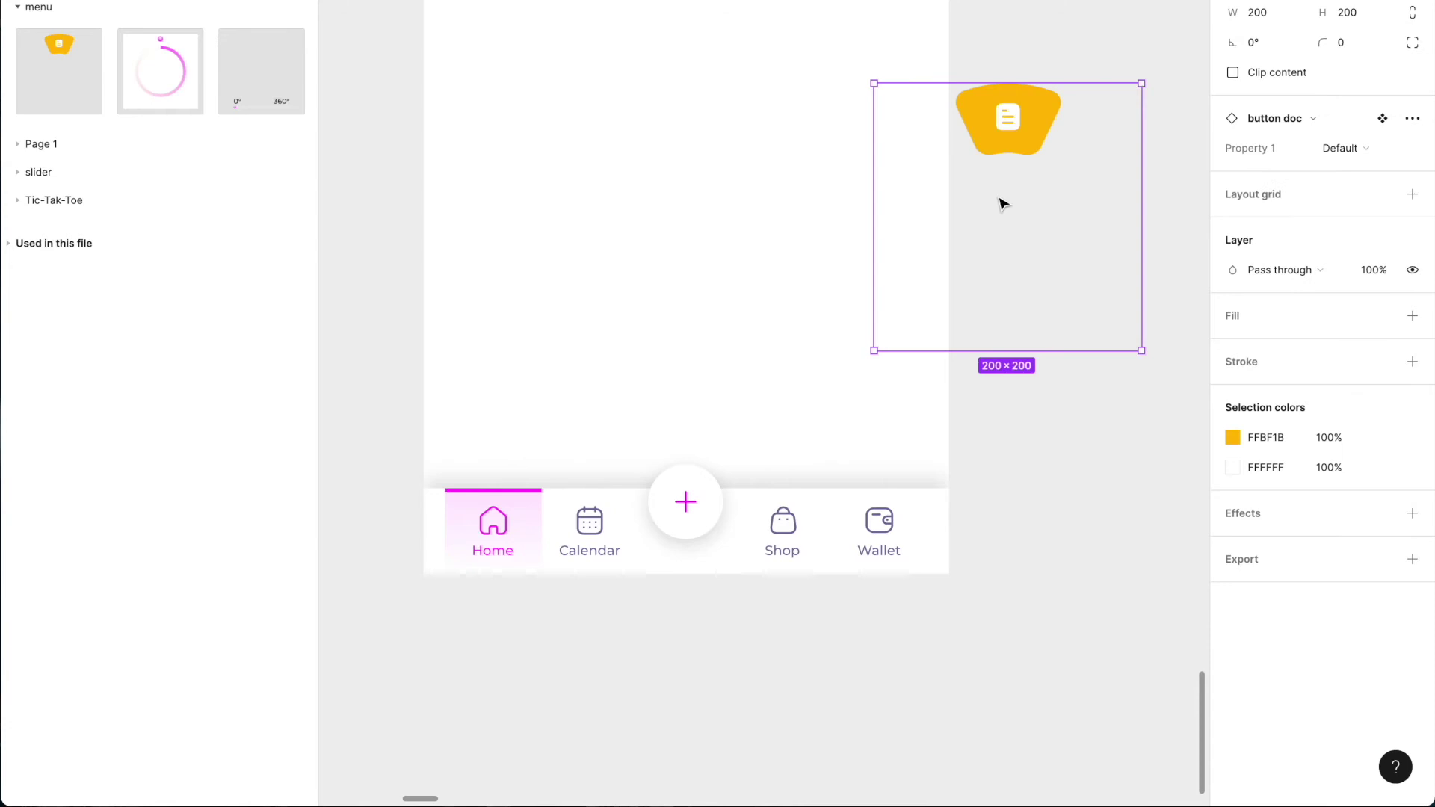
{"action": "left_click", "coordinate": [24, 7]}
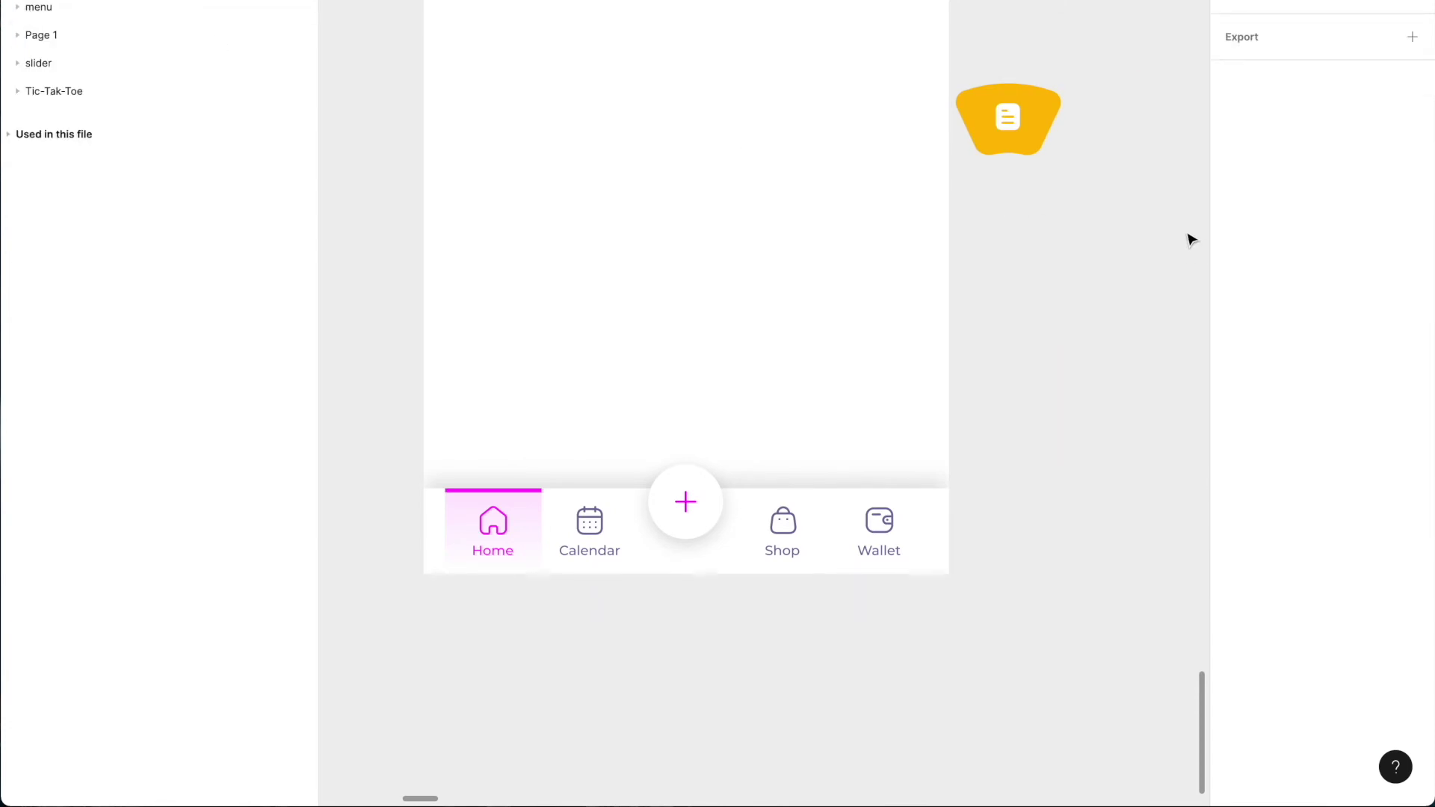
{"action": "scroll", "coordinate": [1190, 239], "scroll_direction": "left", "scroll_amount": 4}
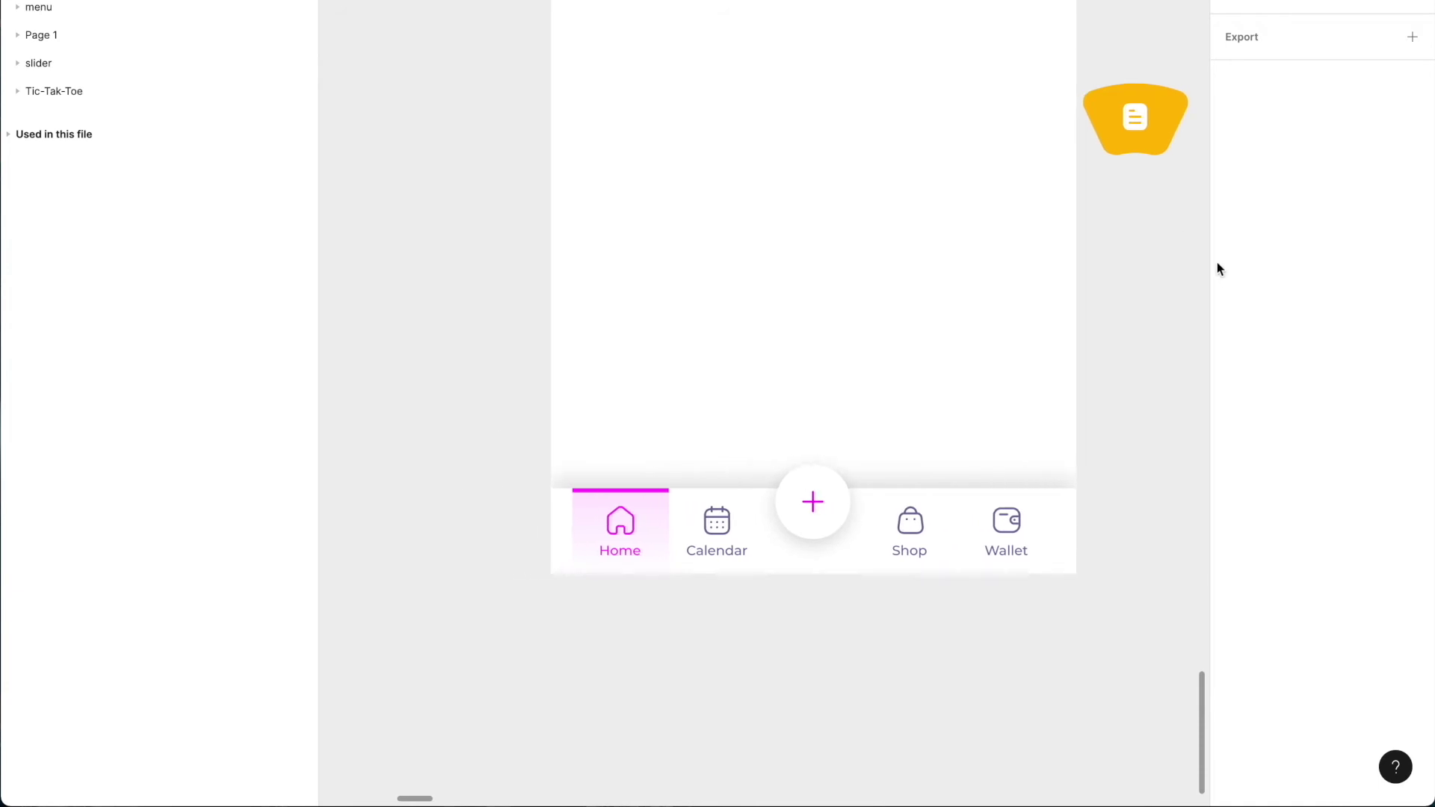
{"action": "left_click_drag", "start_coordinate": [1163, 196], "coordinate": [847, 58]}
{"action": "scroll", "coordinate": [1040, 119], "scroll_direction": "up", "scroll_amount": 2}
{"action": "scroll", "coordinate": [1040, 118], "scroll_direction": "right", "scroll_amount": 1}
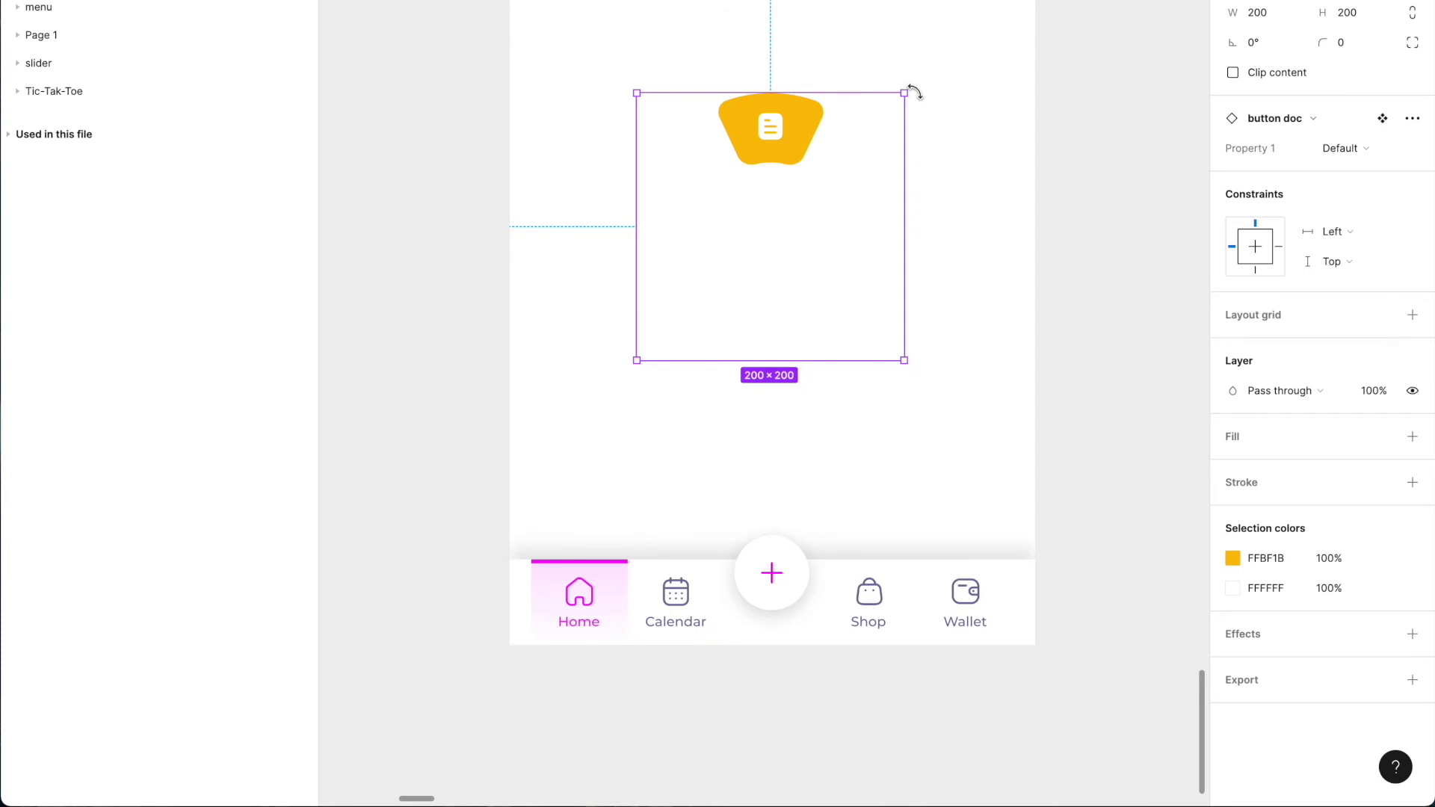
{"action": "double_click", "coordinate": [796, 128]}
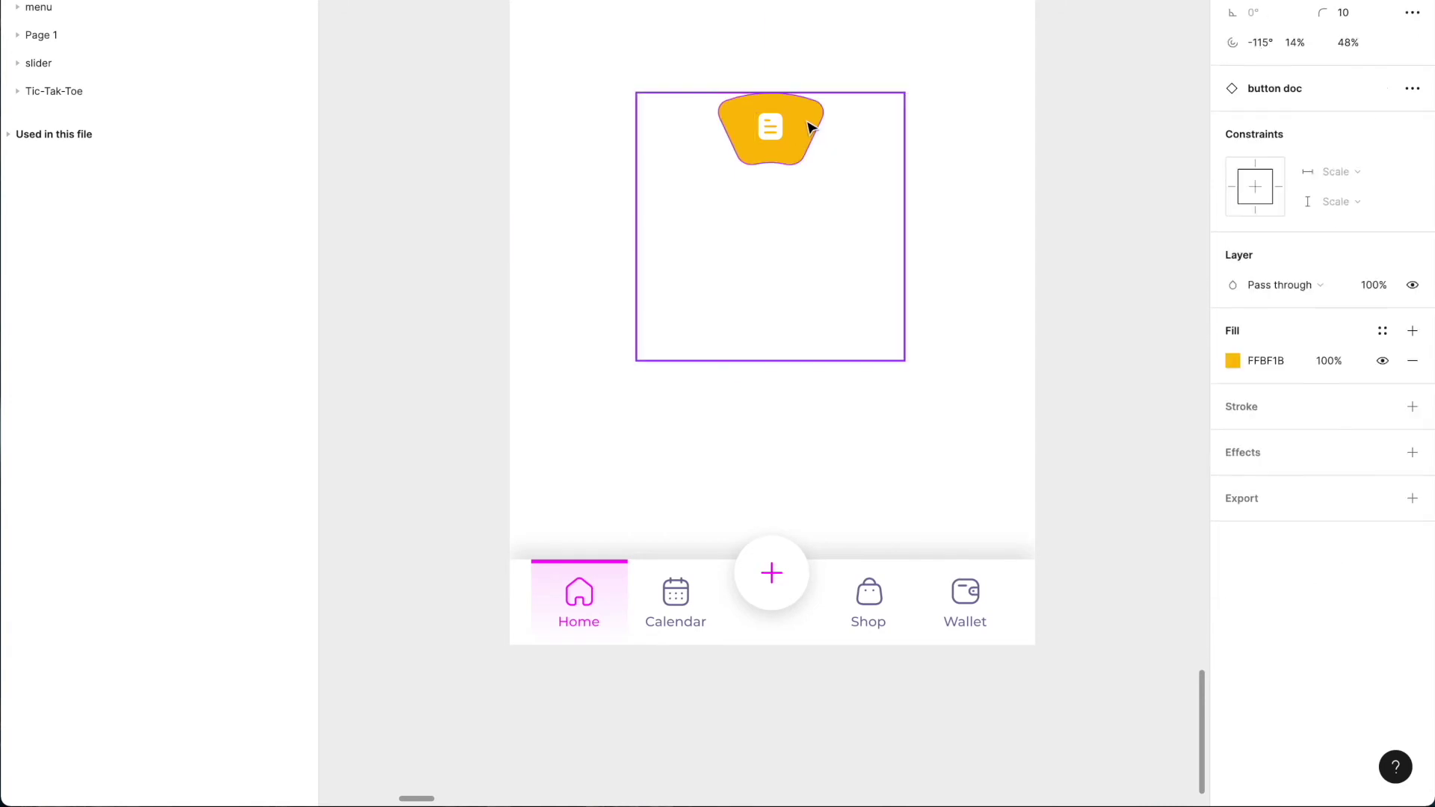
{"action": "left_click", "coordinate": [1137, 131]}
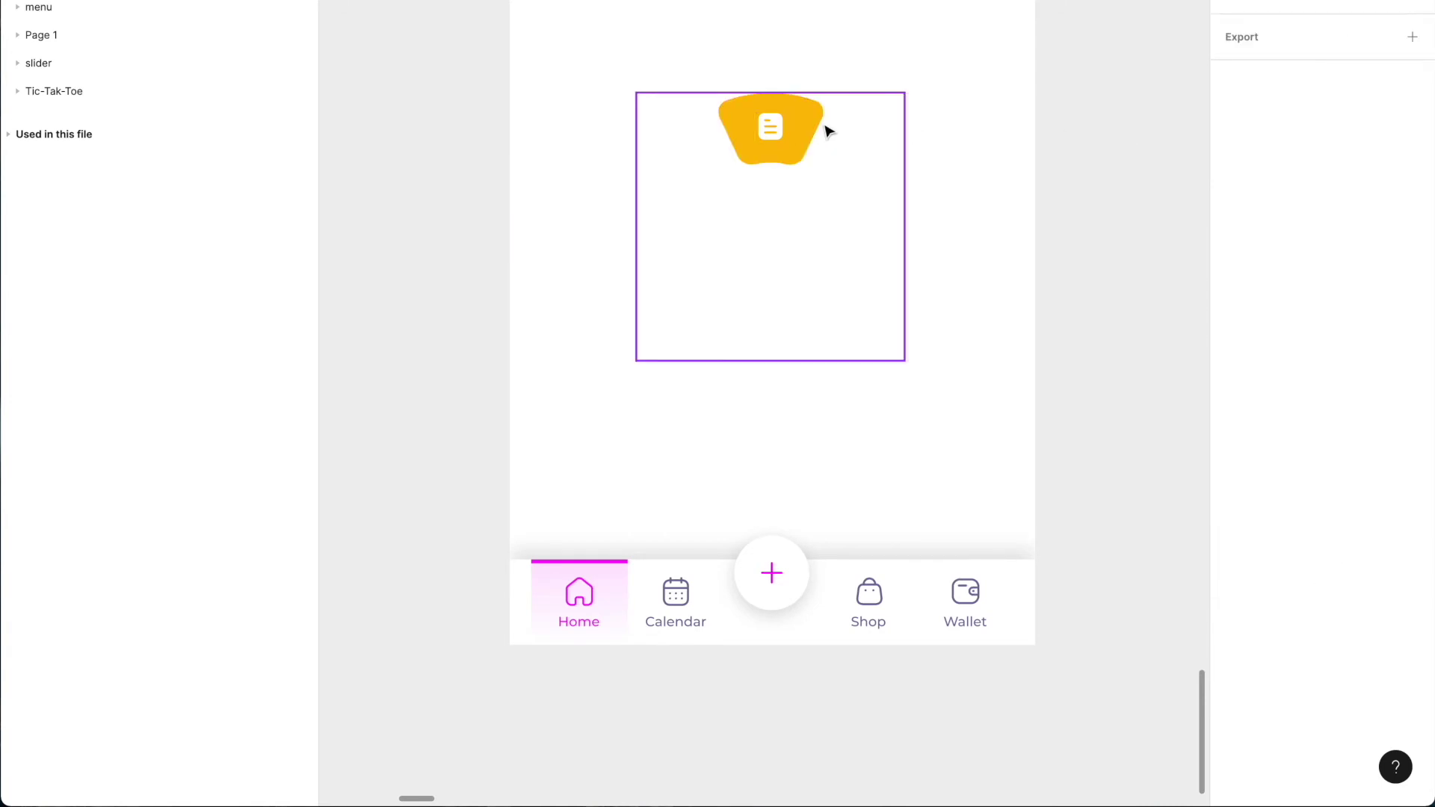
{"action": "left_click", "coordinate": [827, 132]}
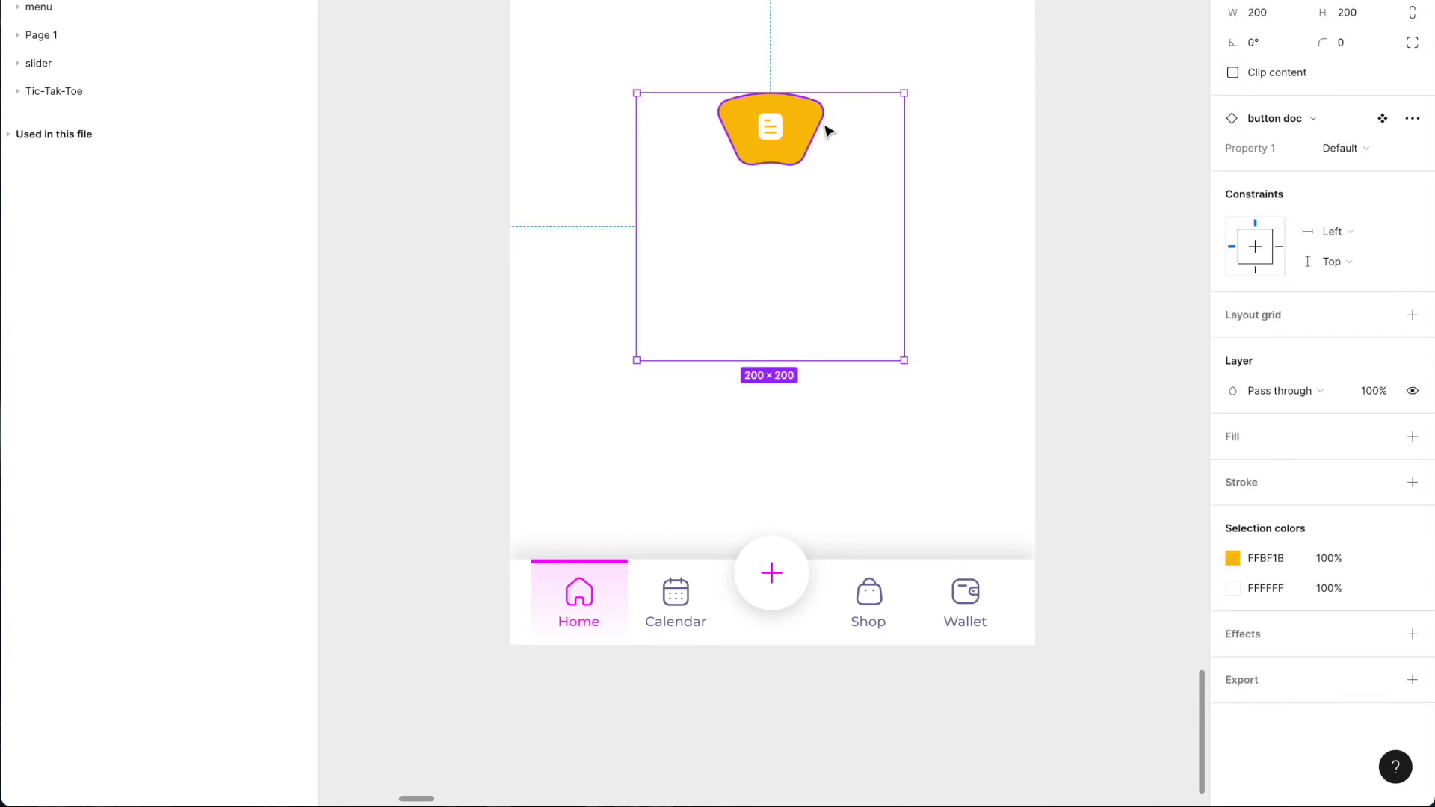
{"action": "left_click_drag", "start_coordinate": [811, 141], "coordinate": [782, 145]}
{"action": "key", "text": "ctrl+z"}
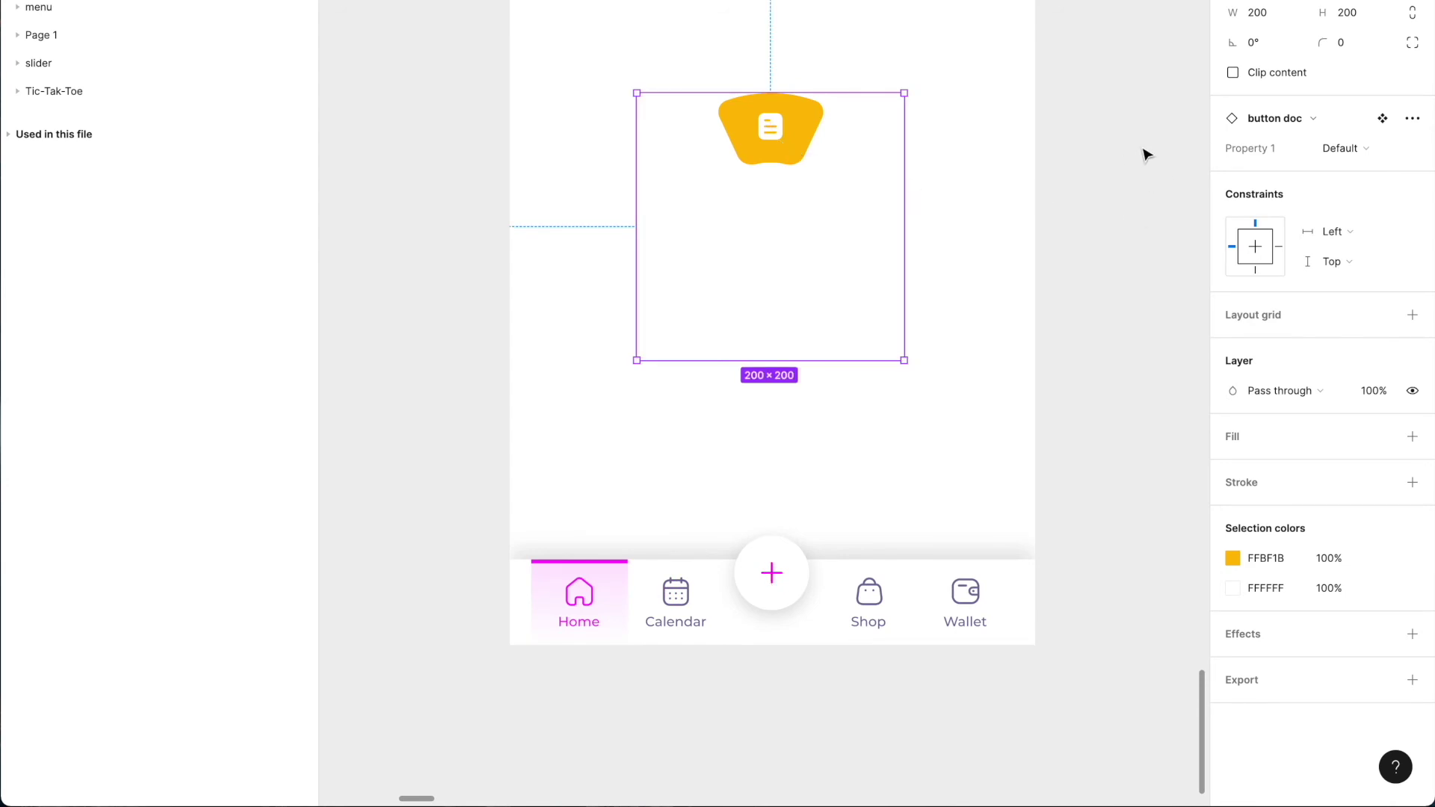
Duplicate the button doc instance in place, switch the upper copy to Variant2 and show the layer list
{"action": "left_click", "coordinate": [1341, 152]}
{"action": "left_click", "coordinate": [1351, 173]}
{"action": "left_click", "coordinate": [1109, 150]}
{"action": "left_click", "coordinate": [747, 224]}
{"action": "key", "text": "alt+1"}
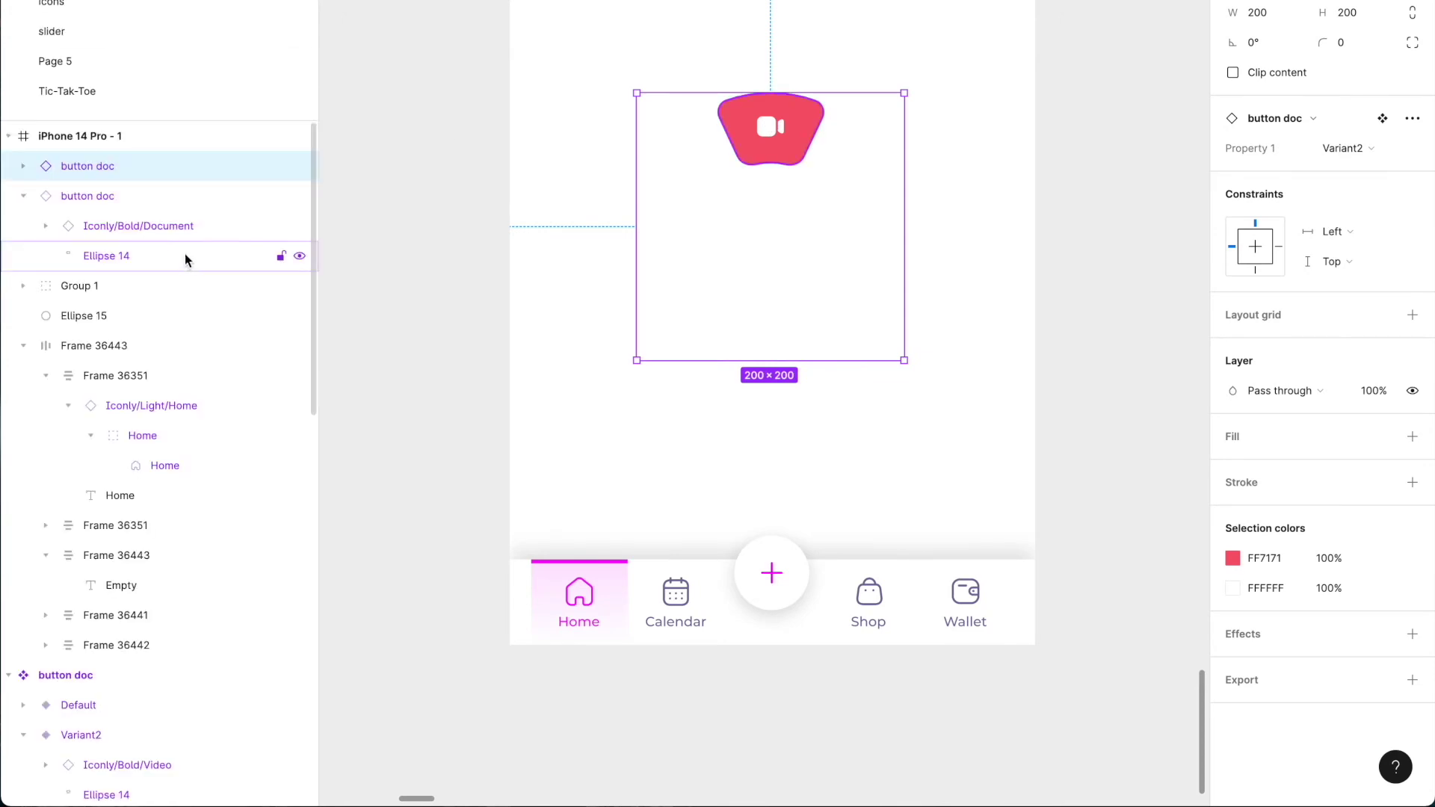
Duplicate the Default button doc instance in place, directly beneath the Variant2 copy in the layer order
{"action": "left_click", "coordinate": [23, 195]}
{"action": "key", "text": "ctrl+z"}
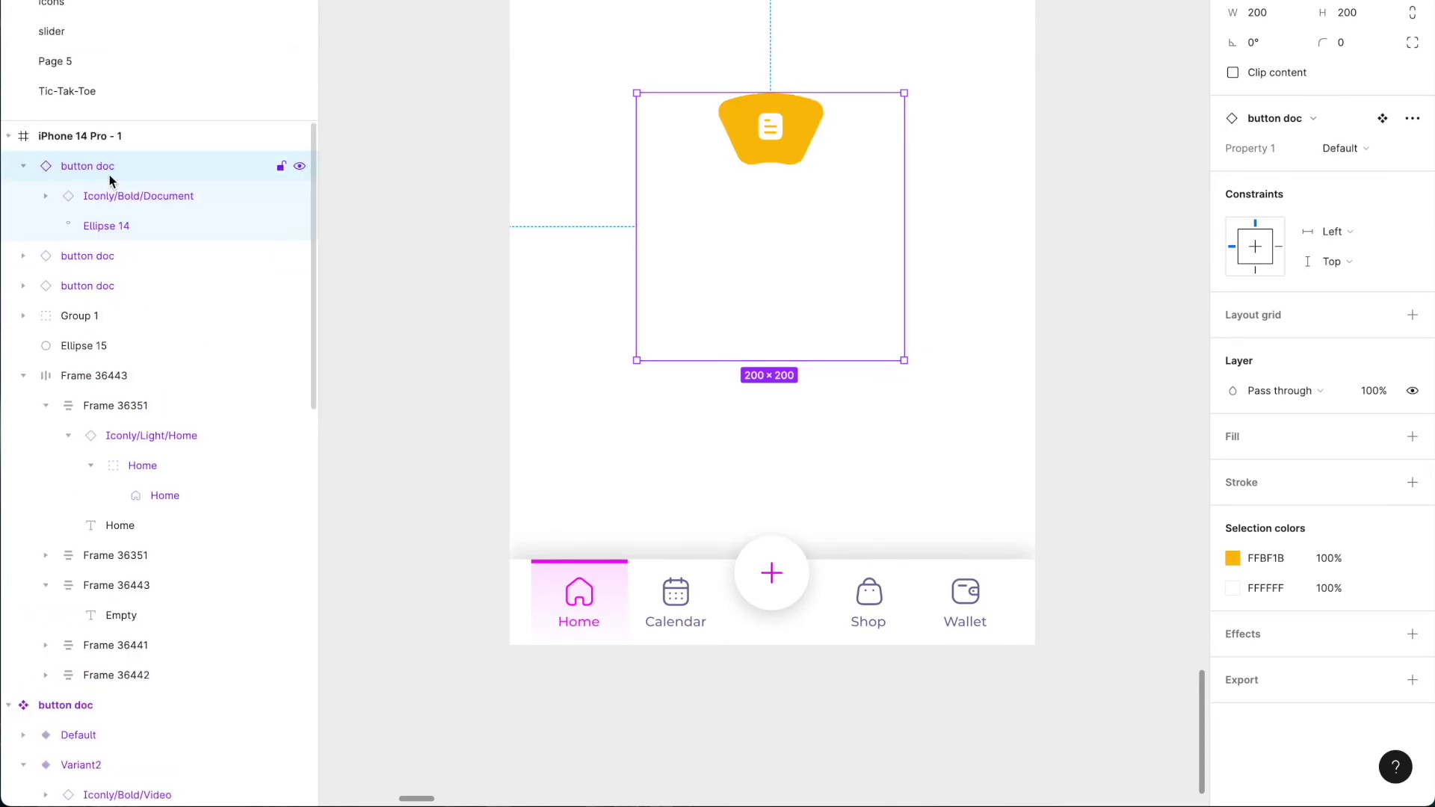
{"action": "key", "text": "ctrl+shift+z"}
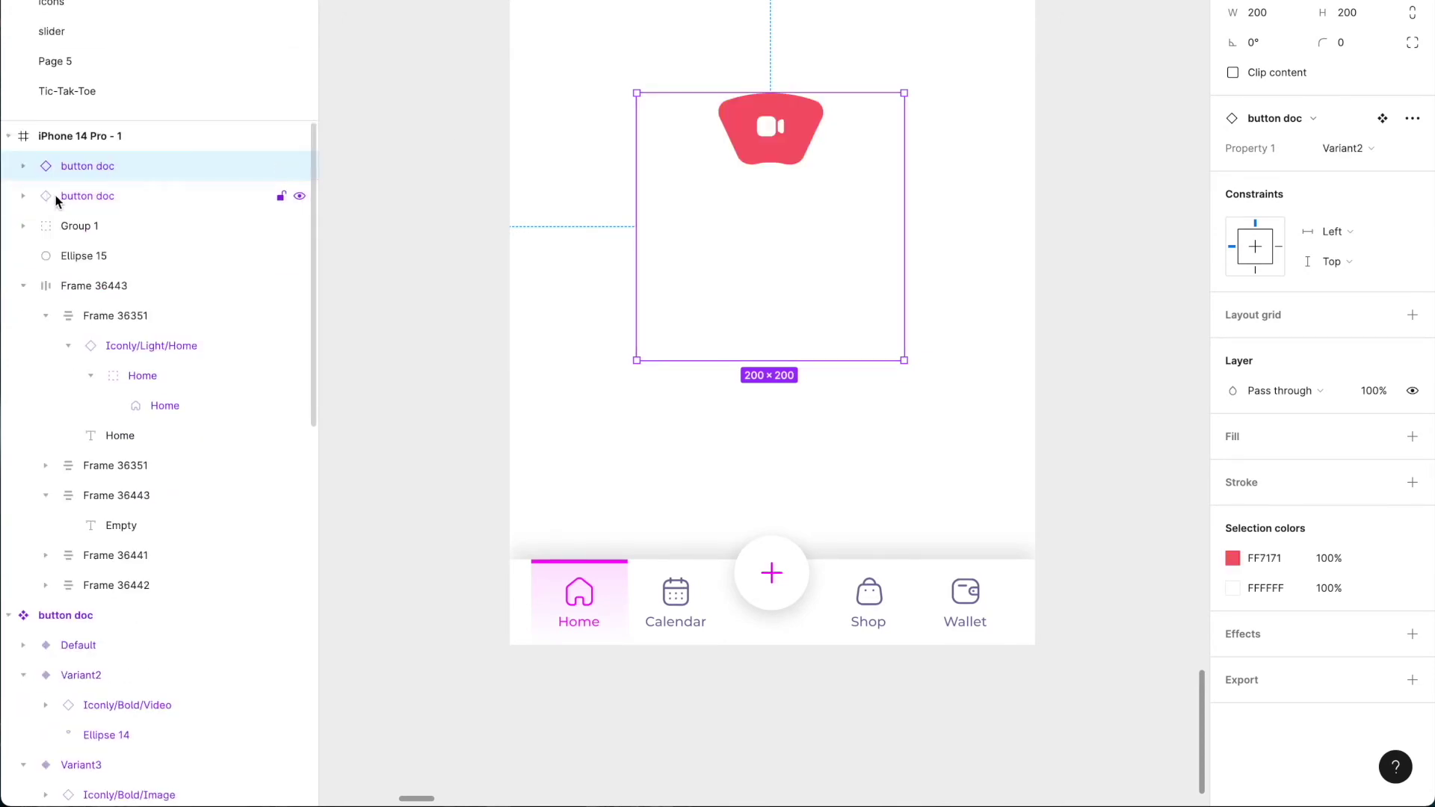
{"action": "left_click", "coordinate": [455, 224]}
{"action": "left_click", "coordinate": [131, 198]}
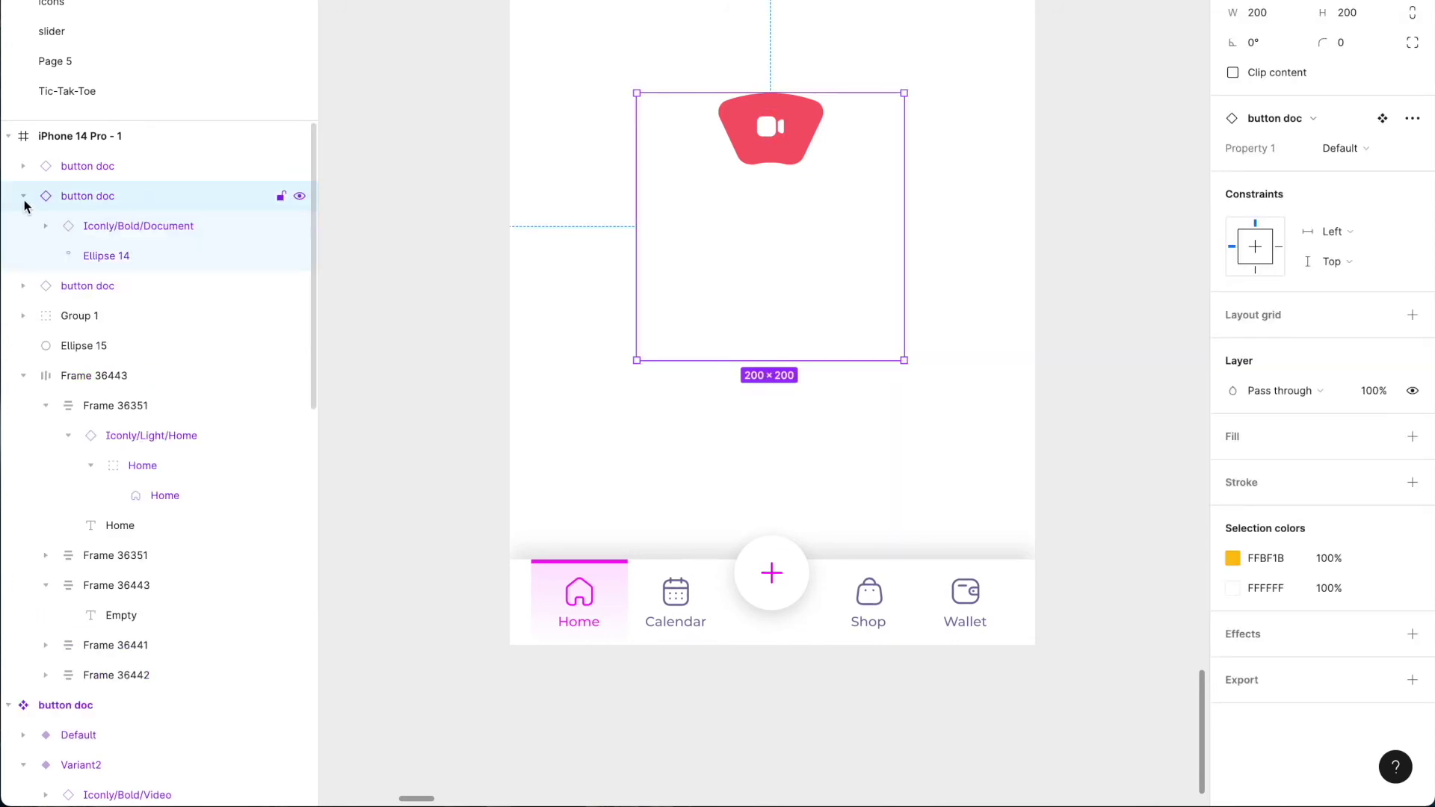
{"action": "left_click", "coordinate": [24, 196]}
Switch the topmost button doc instance to Variant3
{"action": "left_click", "coordinate": [118, 166]}
{"action": "left_click", "coordinate": [128, 195]}
{"action": "left_click", "coordinate": [119, 166]}
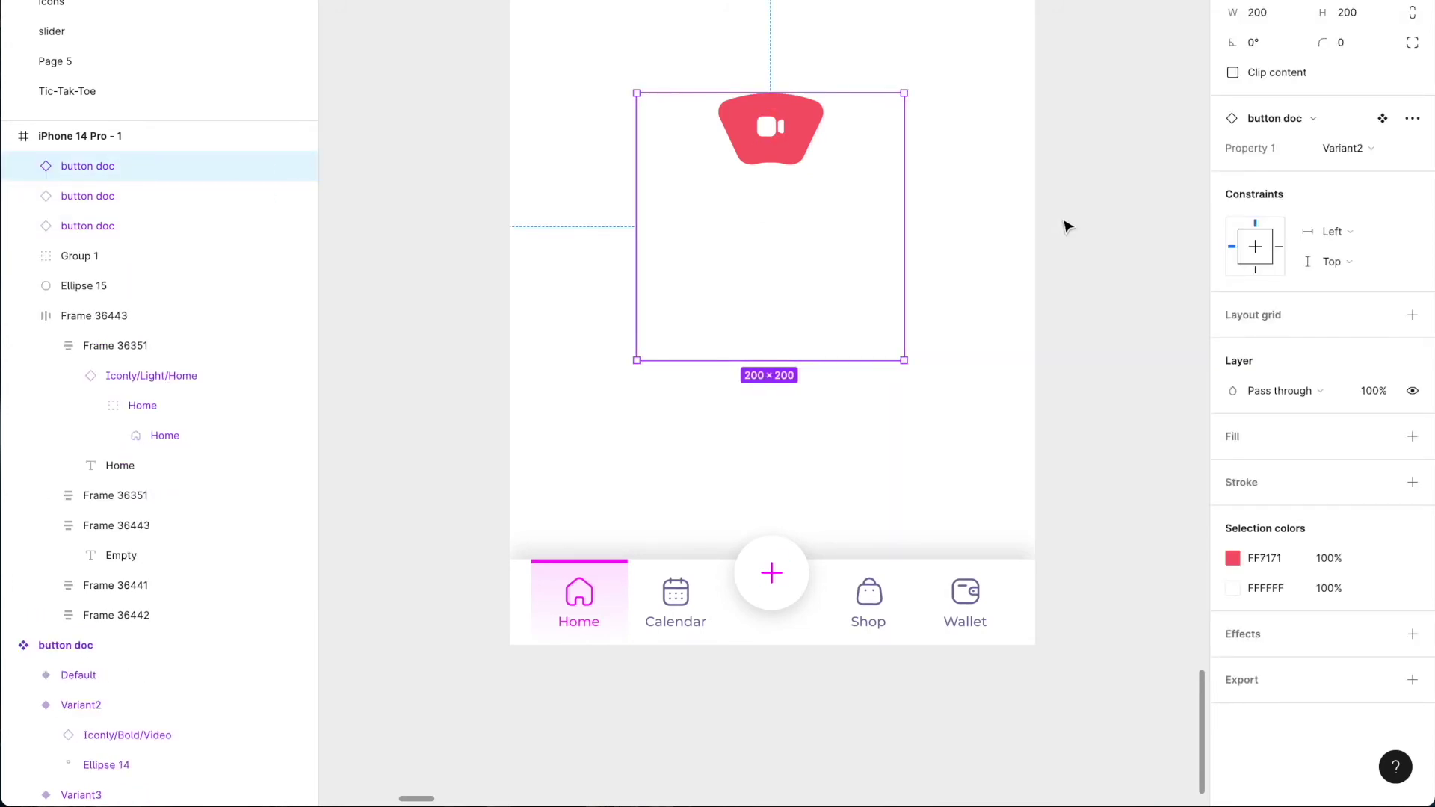
{"action": "left_click", "coordinate": [1349, 148]}
{"action": "left_click", "coordinate": [1354, 169]}
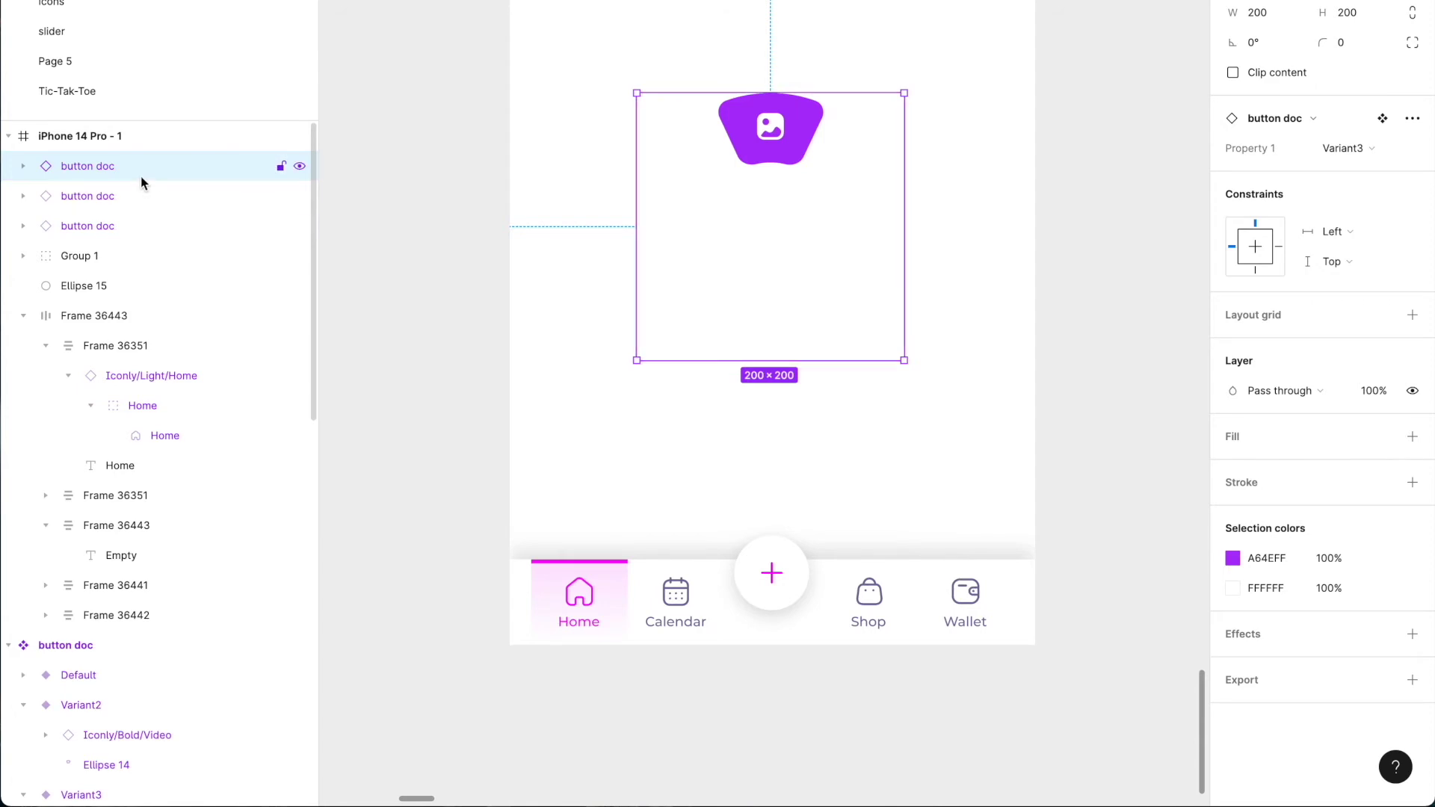
Rename the middle button doc layer as button video
{"action": "double_click", "coordinate": [106, 228]}
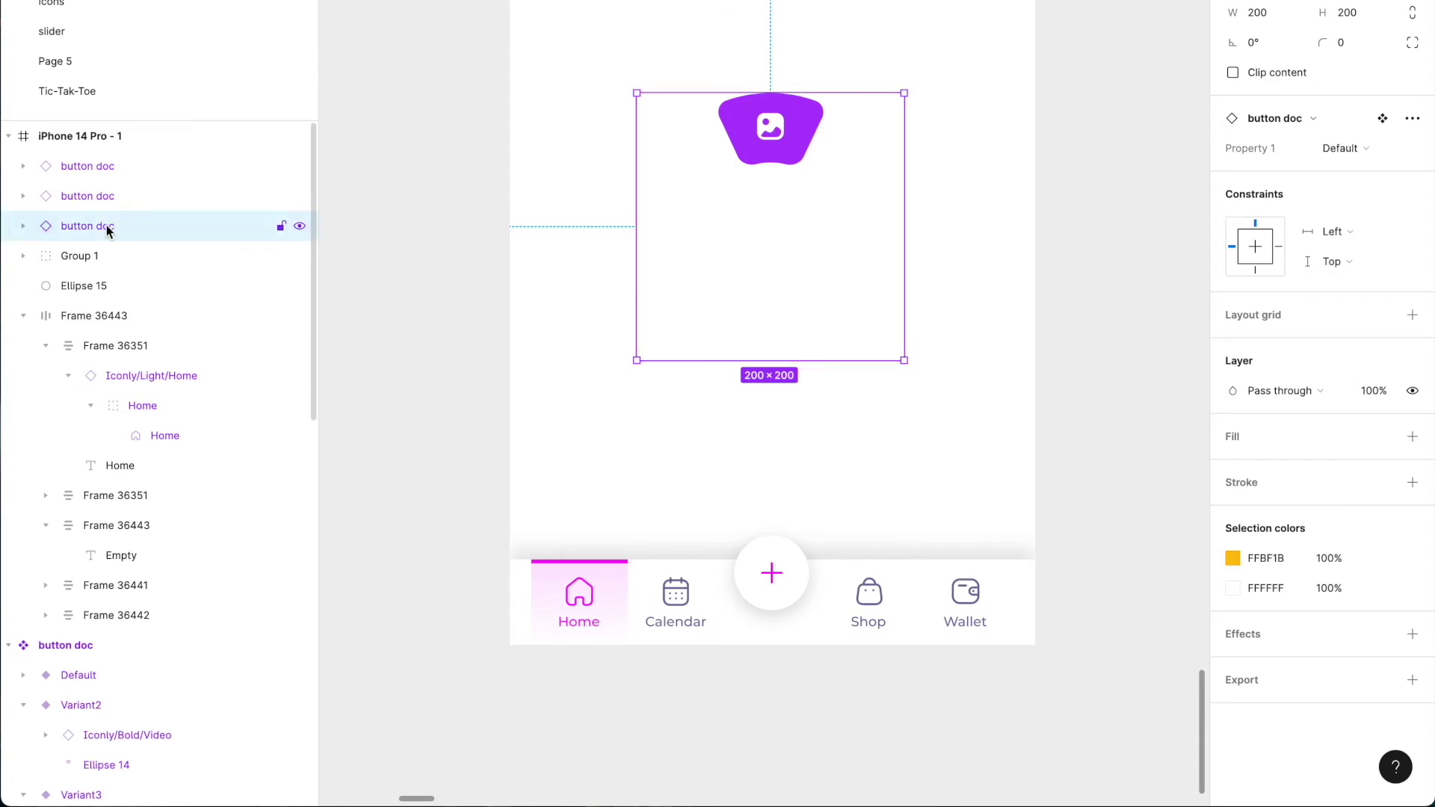
{"action": "double_click", "coordinate": [111, 197]}
{"action": "double_click", "coordinate": [108, 198]}
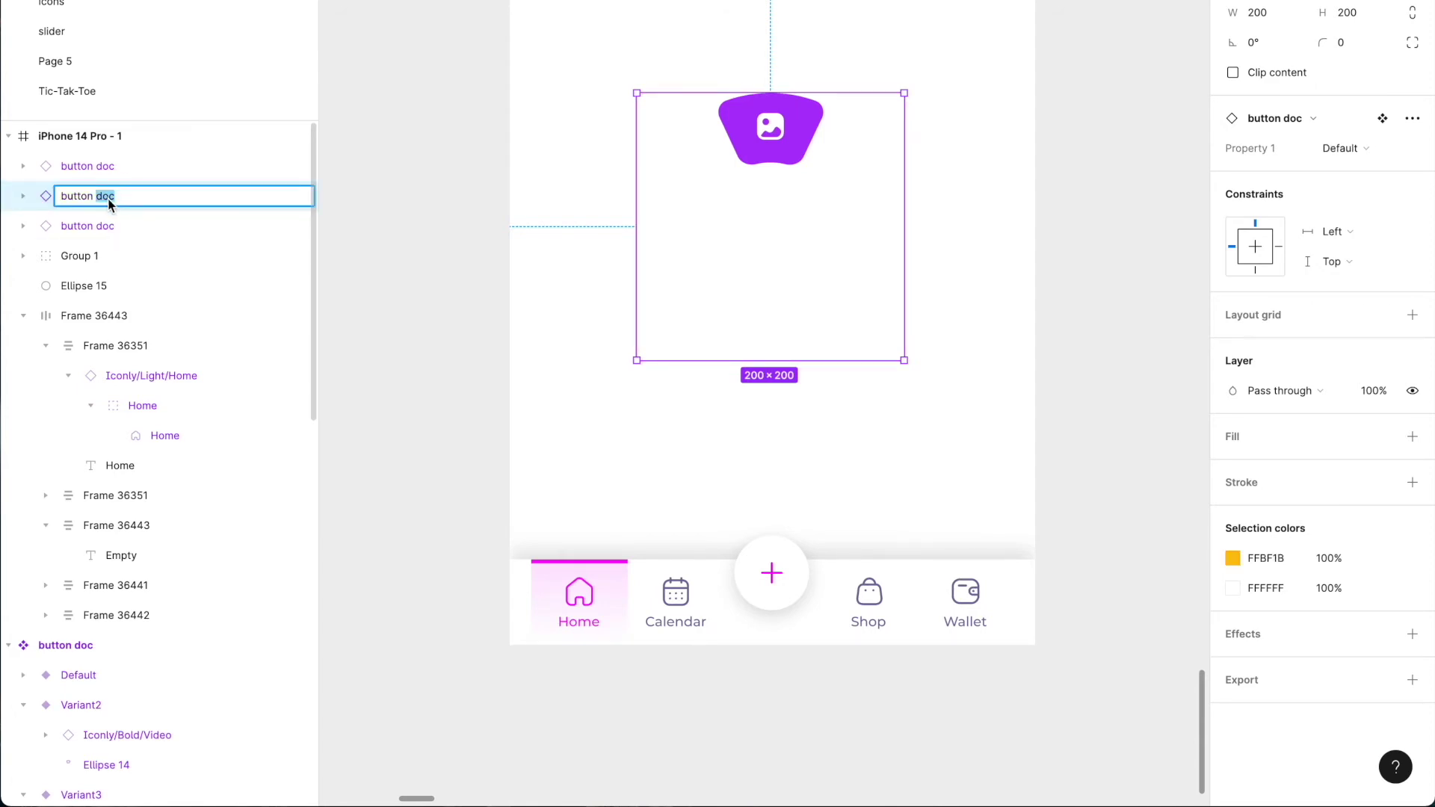
{"action": "type", "text": "video"}
Rename the topmost button doc layer as button image
{"action": "left_click", "coordinate": [108, 168]}
{"action": "double_click", "coordinate": [108, 167]}
{"action": "double_click", "coordinate": [108, 168]}
{"action": "type", "text": "image"}
{"action": "key", "text": "Return"}
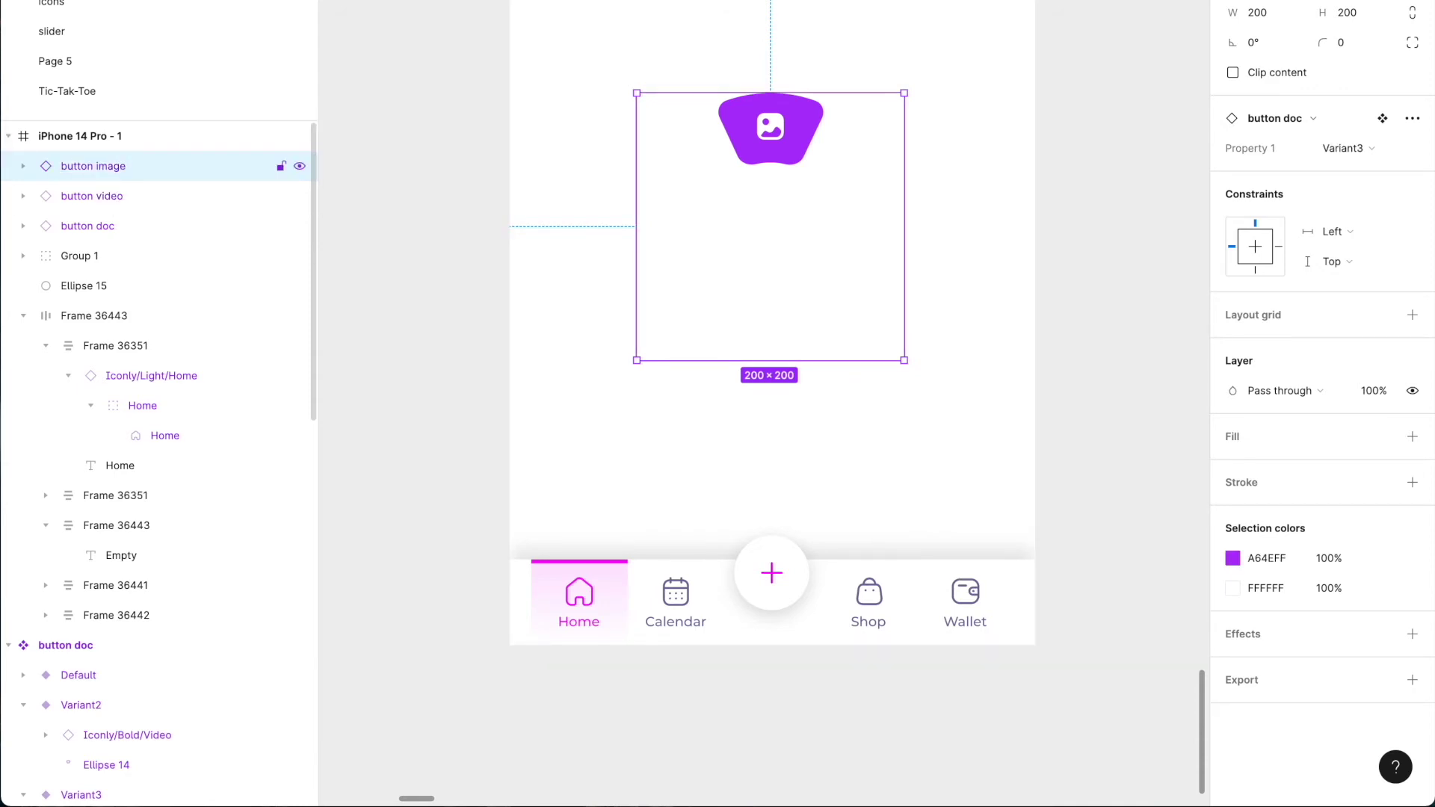
Spread the stacked doc, video and image buttons apart horizontally and switch the button video instance to Variant2
{"action": "left_click_drag", "start_coordinate": [775, 144], "coordinate": [807, 153]}
{"action": "left_click", "coordinate": [1342, 148]}
{"action": "left_click", "coordinate": [1369, 177]}
{"action": "left_click", "coordinate": [1108, 176]}
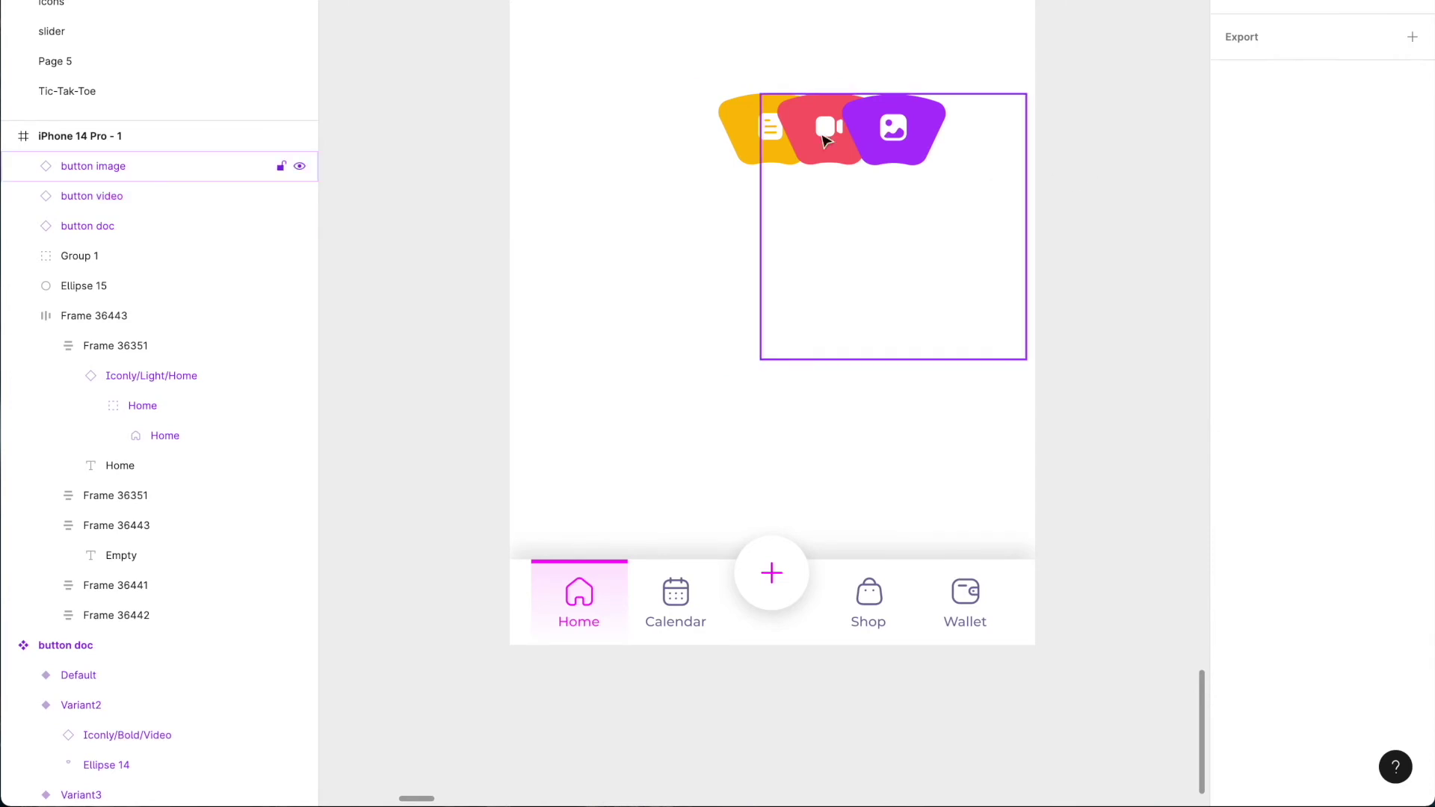
Align the button doc, button video and button image instances on their horizontal centers and nudge the stack left
{"action": "left_click", "coordinate": [94, 225]}
{"action": "left_click", "coordinate": [103, 169], "text": "shift"}
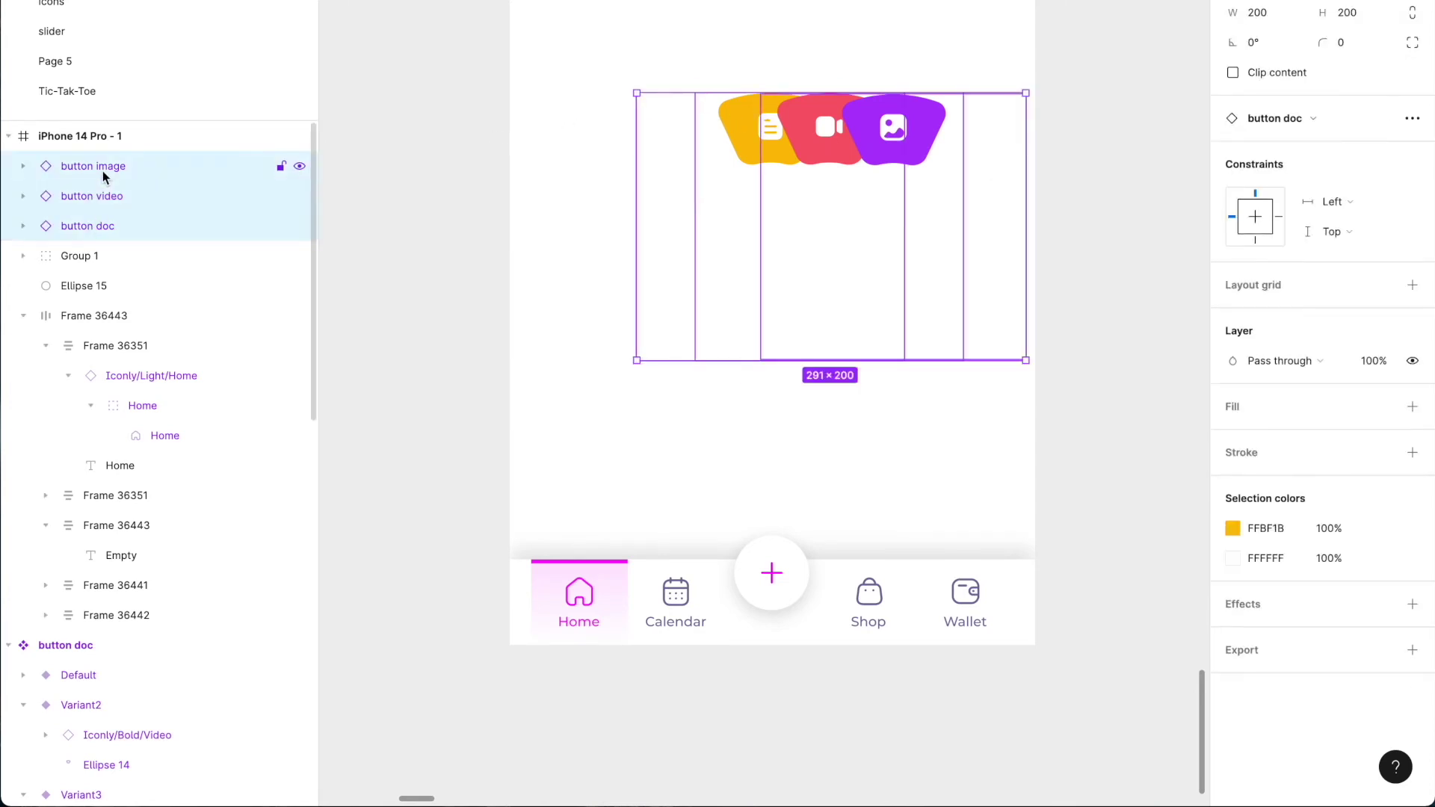
{"action": "key", "text": "alt+h"}
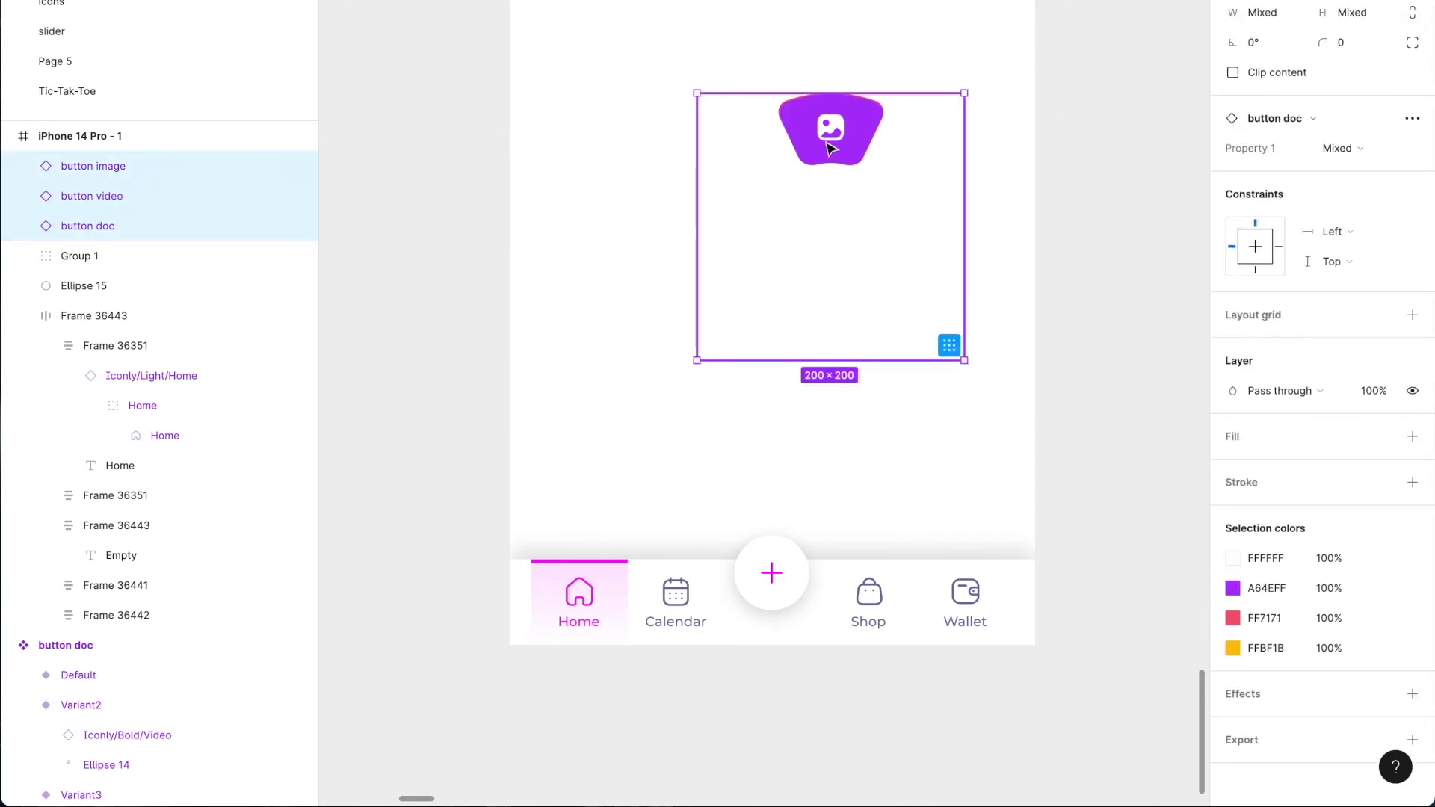
{"action": "key", "text": "shift+Left"}
{"action": "key", "text": "shift+Left"}
{"action": "key", "text": "shift+Left"}
{"action": "key", "text": "shift+Left"}
{"action": "key", "text": "shift+Left"}
{"action": "key", "text": "shift+Left"}
{"action": "left_click", "coordinate": [1124, 122]}
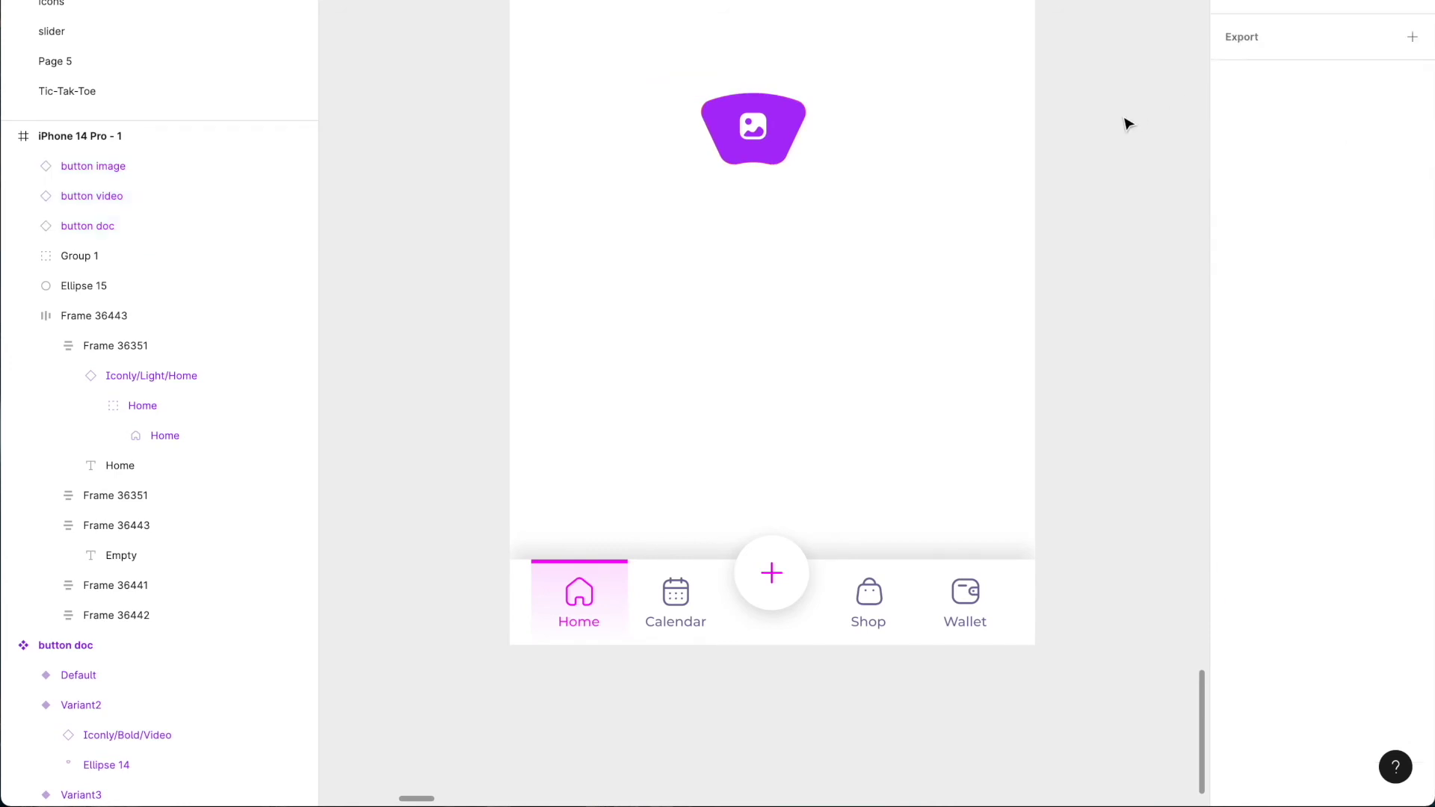
{"action": "left_click", "coordinate": [721, 135]}
{"action": "key", "text": "Escape"}
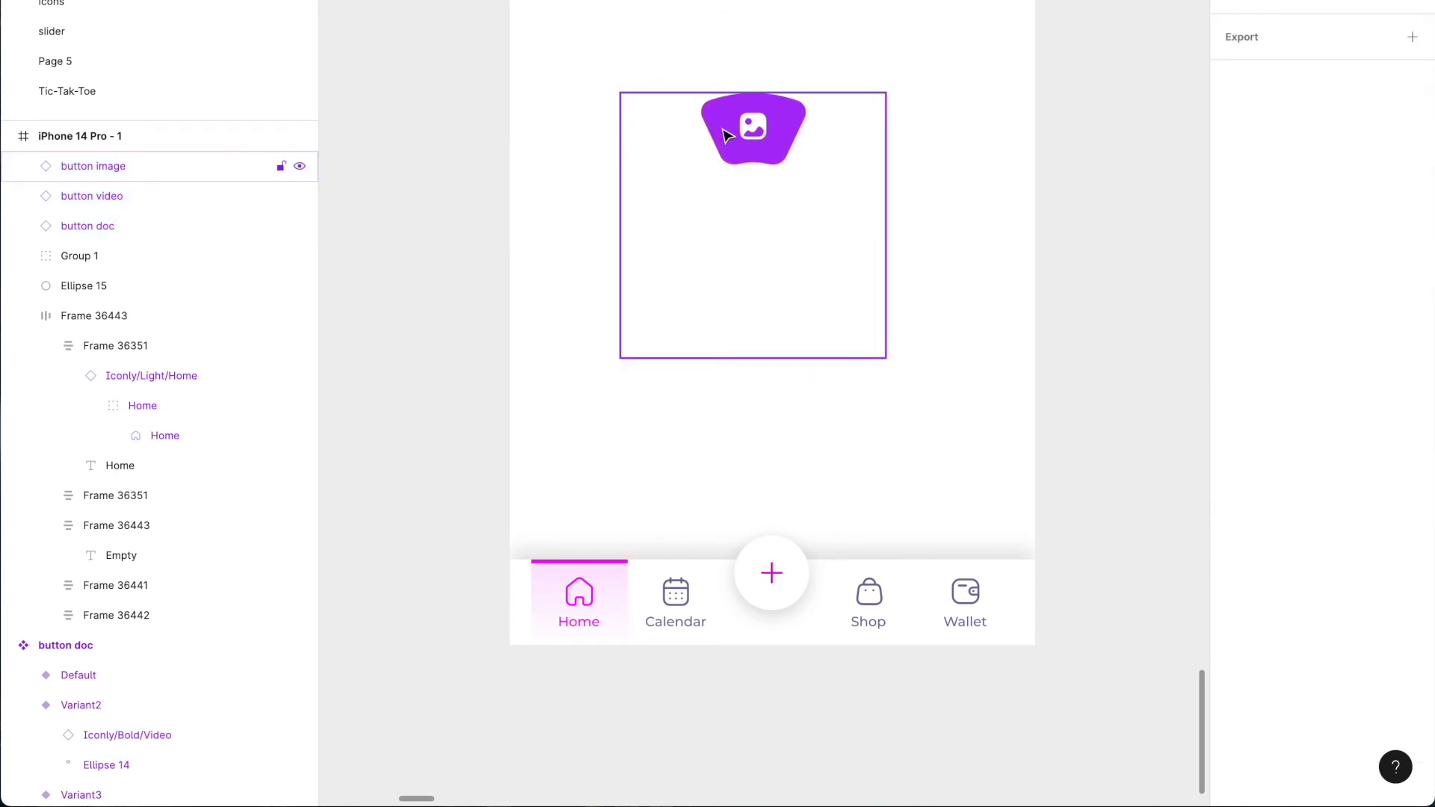
Rotate the button image instance to -57.55° and put it in its own group
{"action": "left_click", "coordinate": [777, 140]}
{"action": "scroll", "coordinate": [777, 140], "scroll_direction": "up", "scroll_amount": 3}
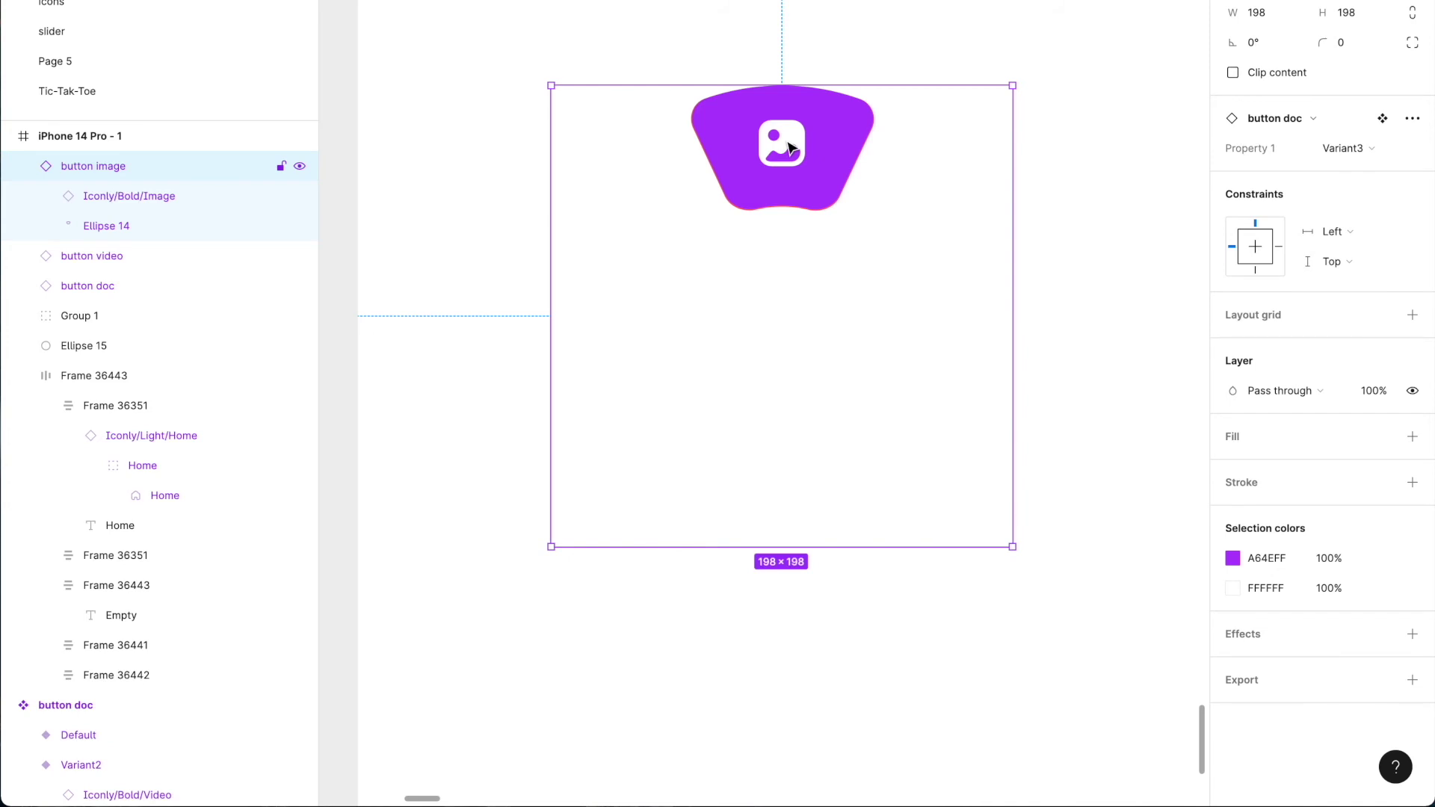
{"action": "left_click_drag", "start_coordinate": [1022, 88], "coordinate": [1161, 404]}
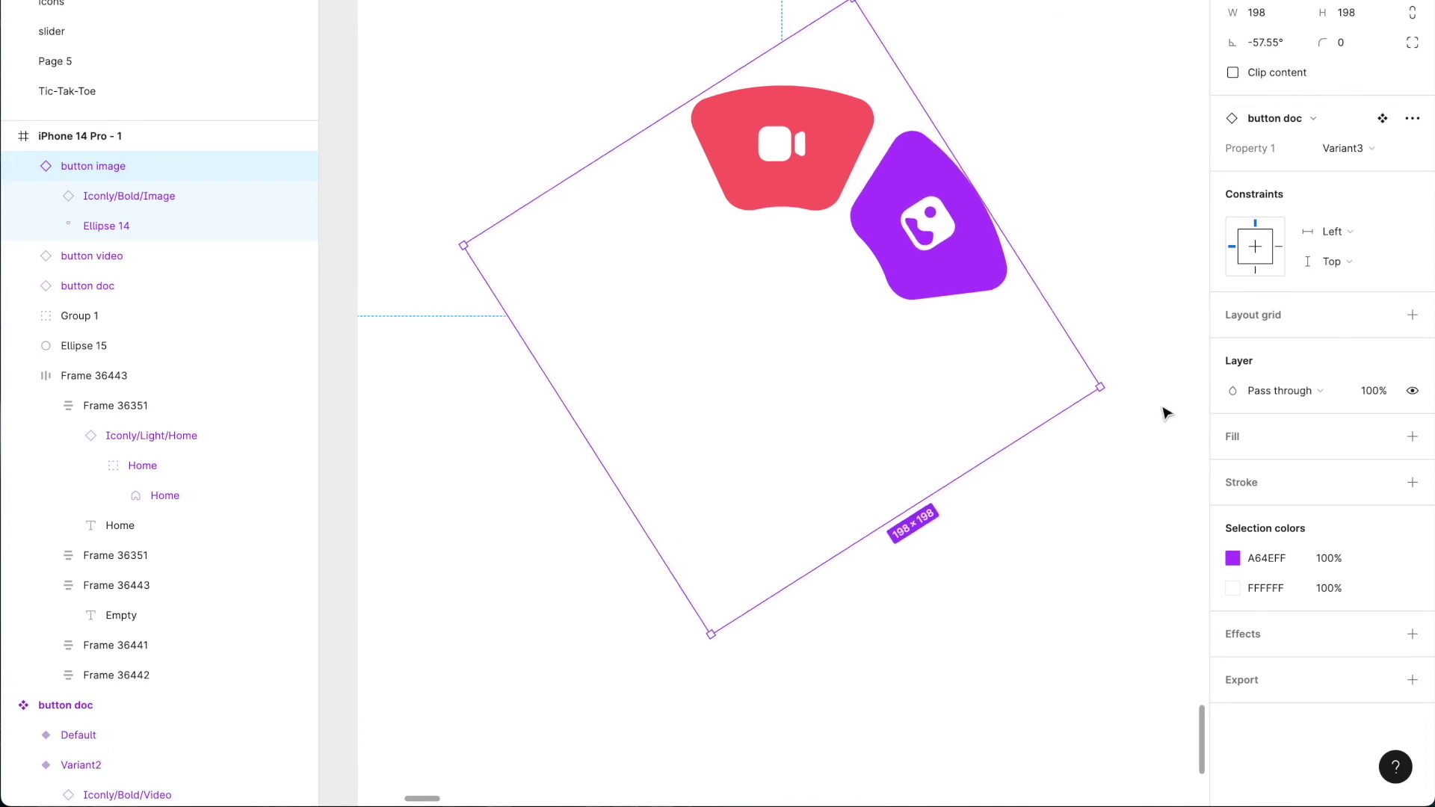
{"action": "key", "text": "ctrl+g"}
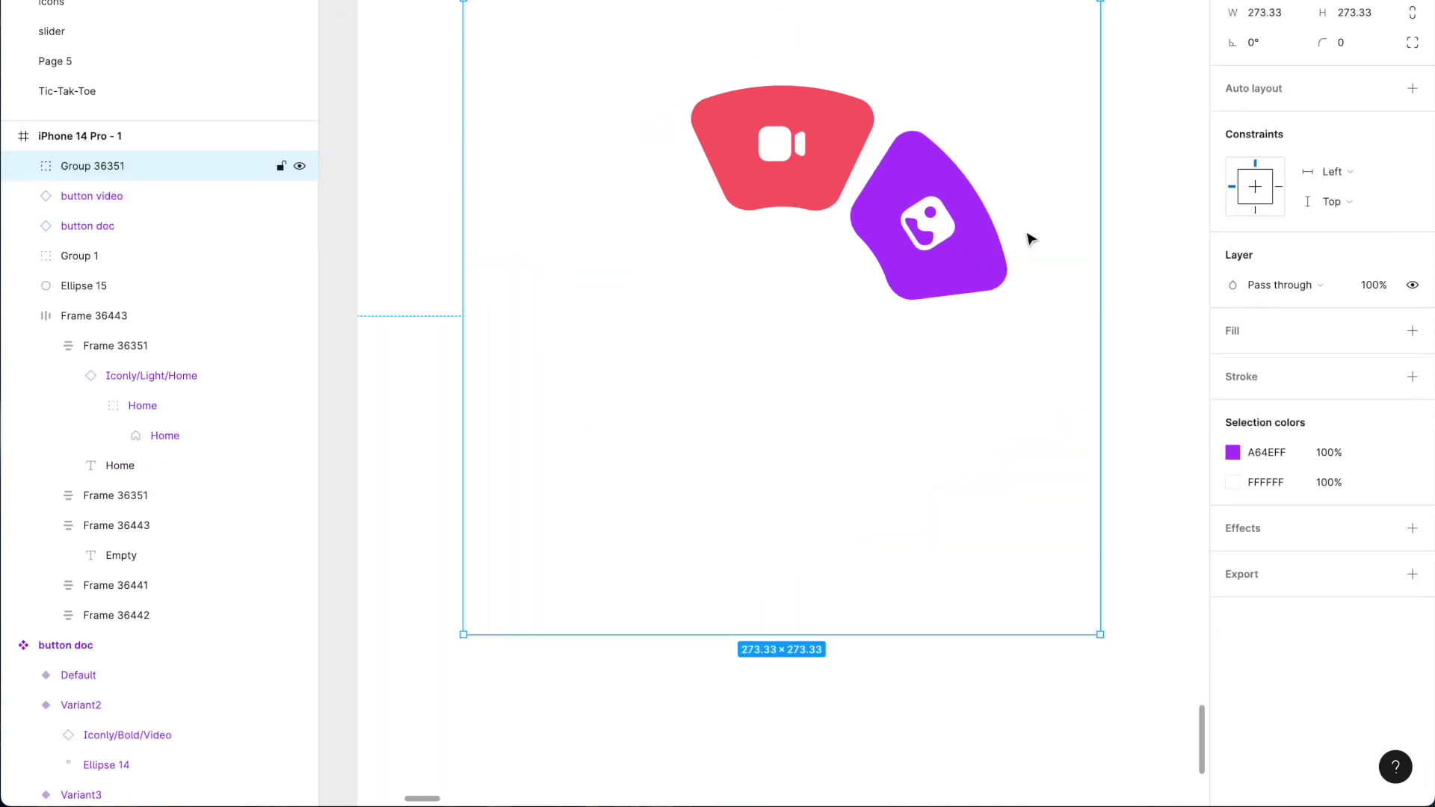
Rotate the button doc instance to 57.91° and put it and the button video instance into separate groups
{"action": "left_click", "coordinate": [92, 196]}
{"action": "left_click", "coordinate": [93, 224]}
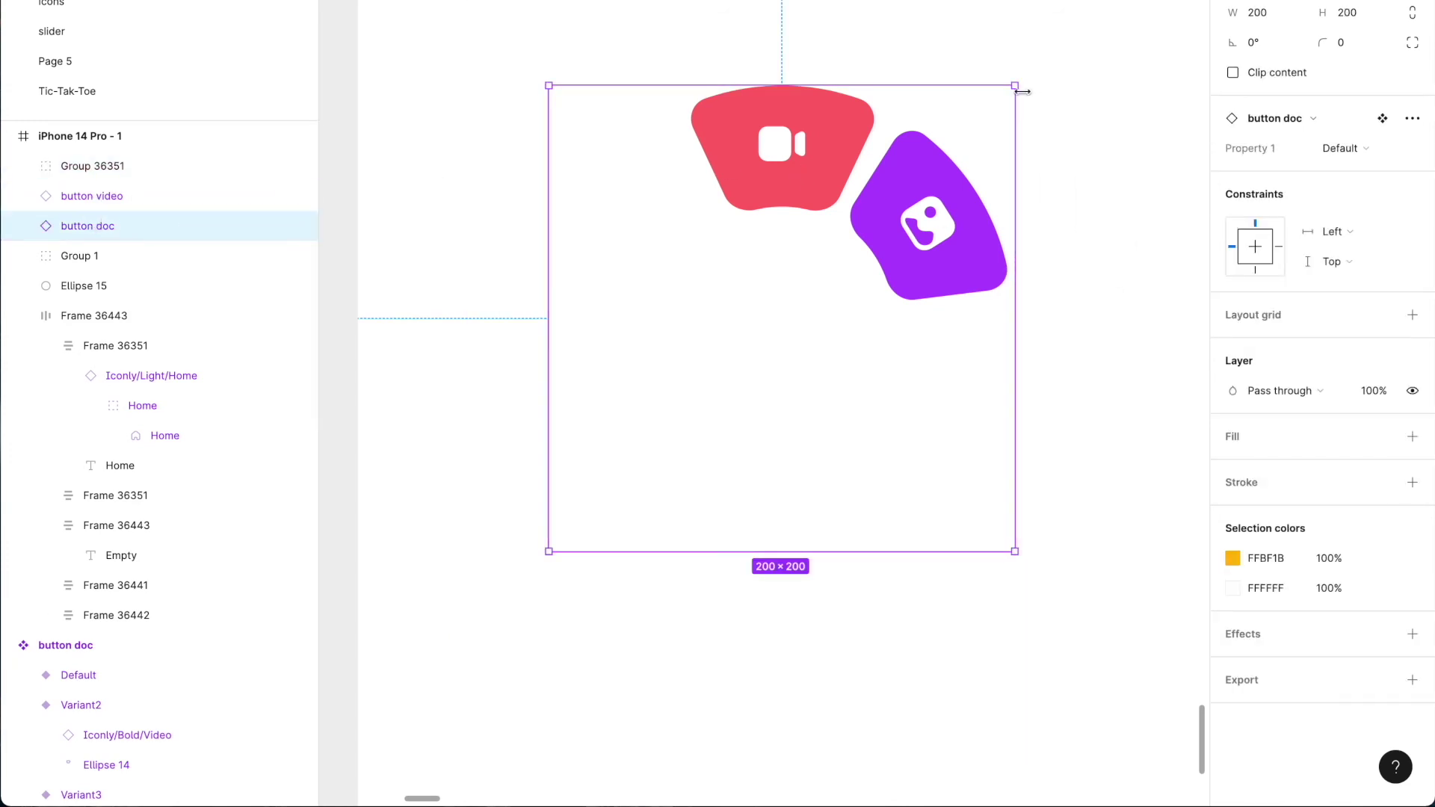
{"action": "left_click_drag", "start_coordinate": [1019, 83], "coordinate": [733, 105]}
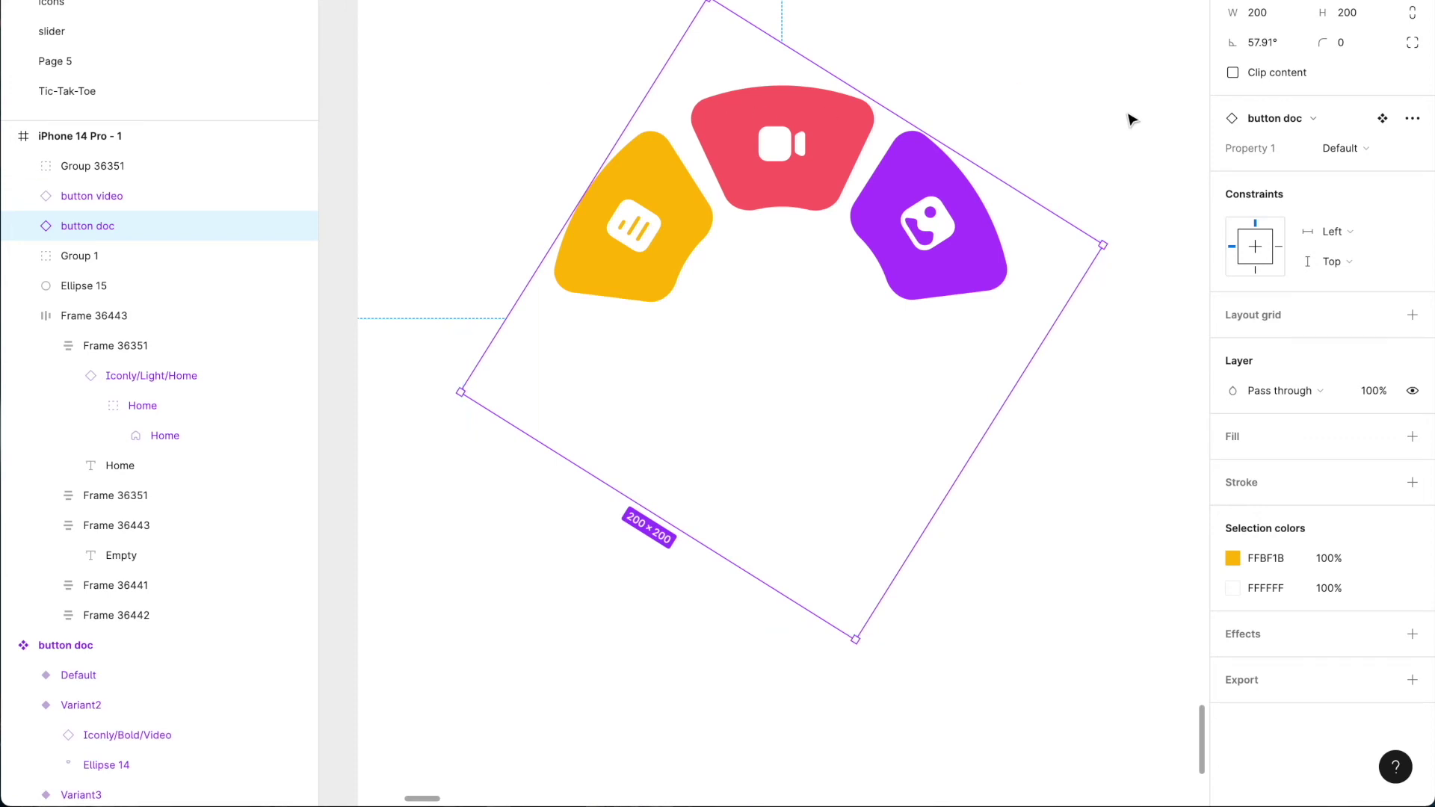
{"action": "key", "text": "ctrl+g"}
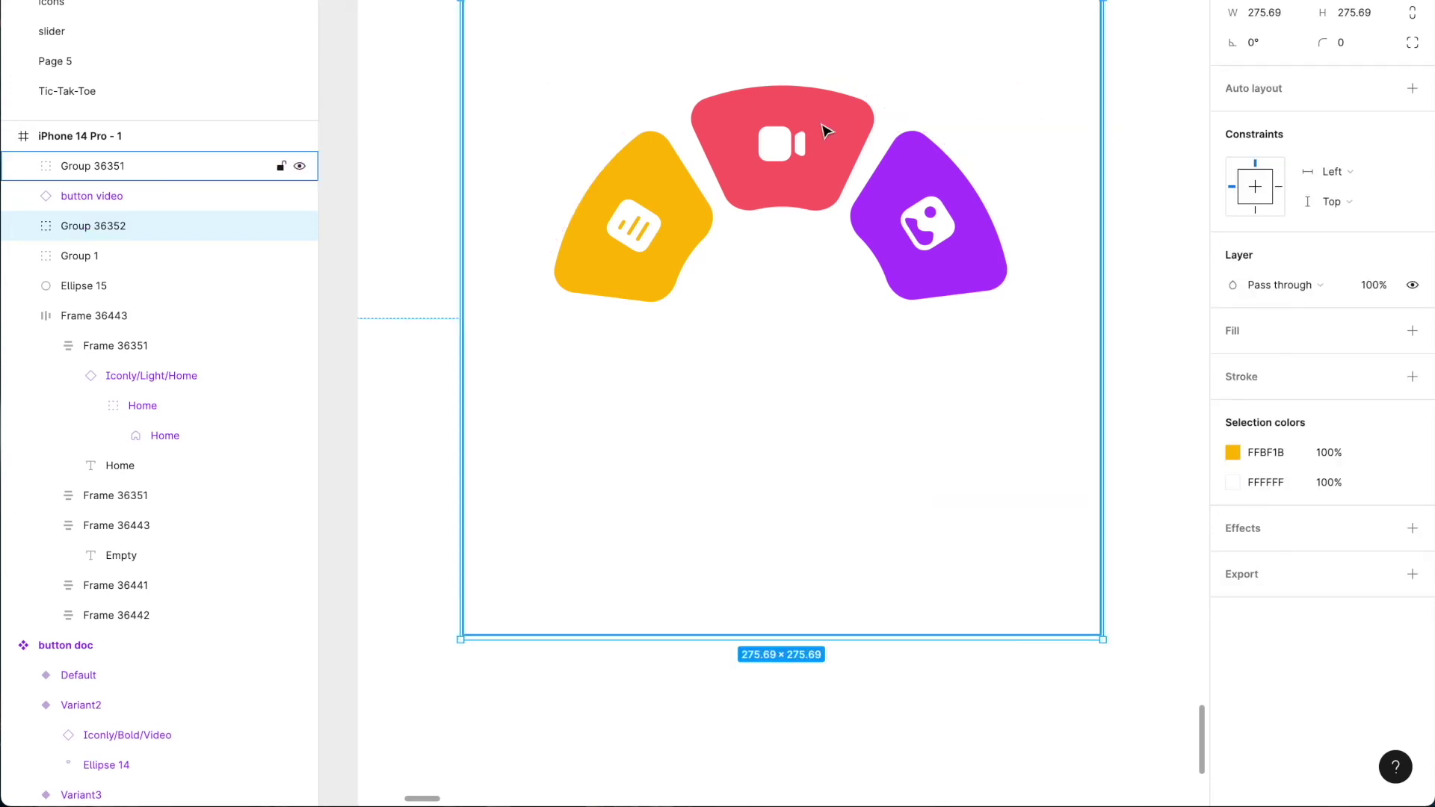
{"action": "left_click", "coordinate": [107, 196]}
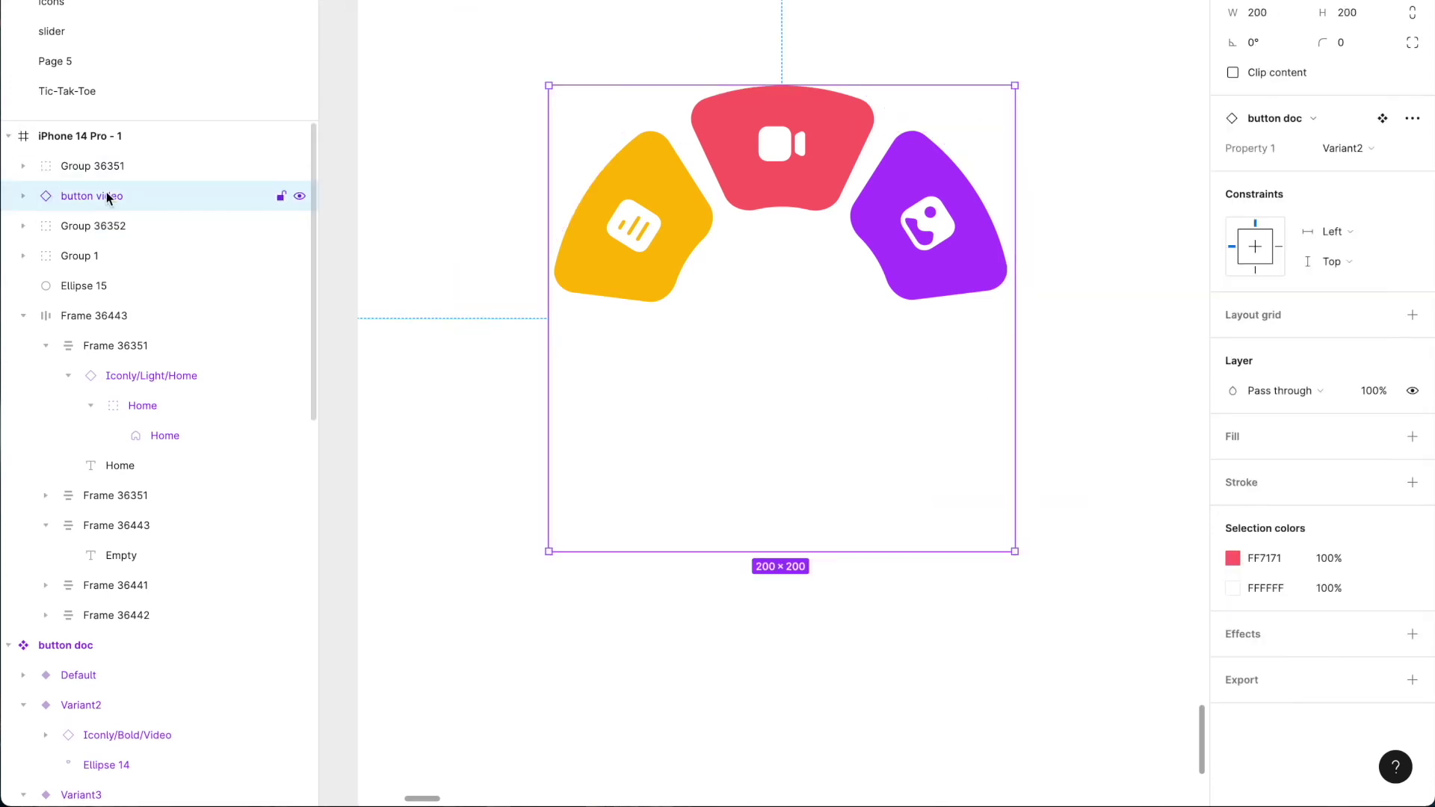
{"action": "key", "text": "ctrl+g"}
Move the three button groups down so their arc sits around the central plus button, and group them together
{"action": "left_click", "coordinate": [93, 166], "text": "shift"}
{"action": "left_click", "coordinate": [115, 217], "text": "shift"}
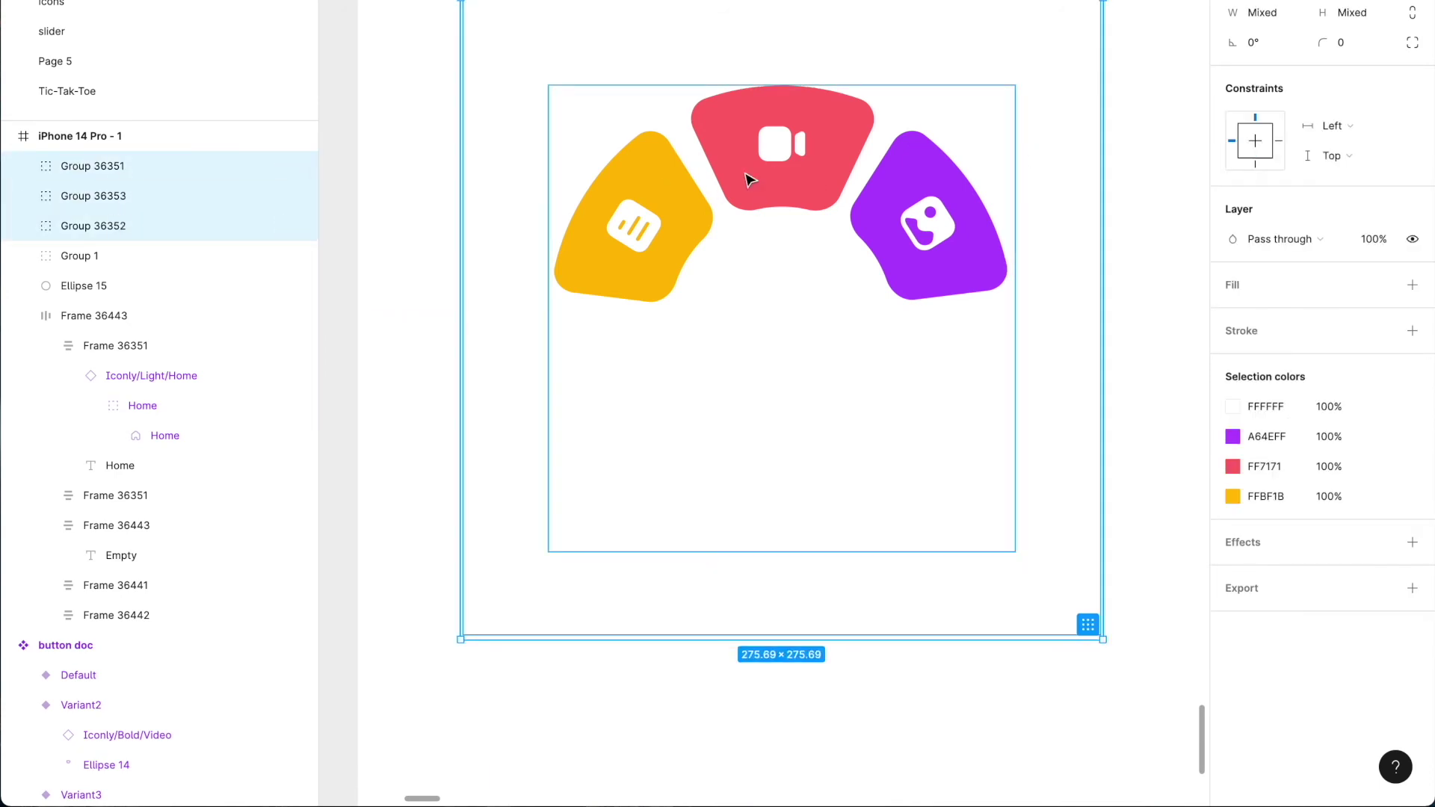
{"action": "scroll", "coordinate": [734, 180], "scroll_direction": "down", "scroll_amount": 5}
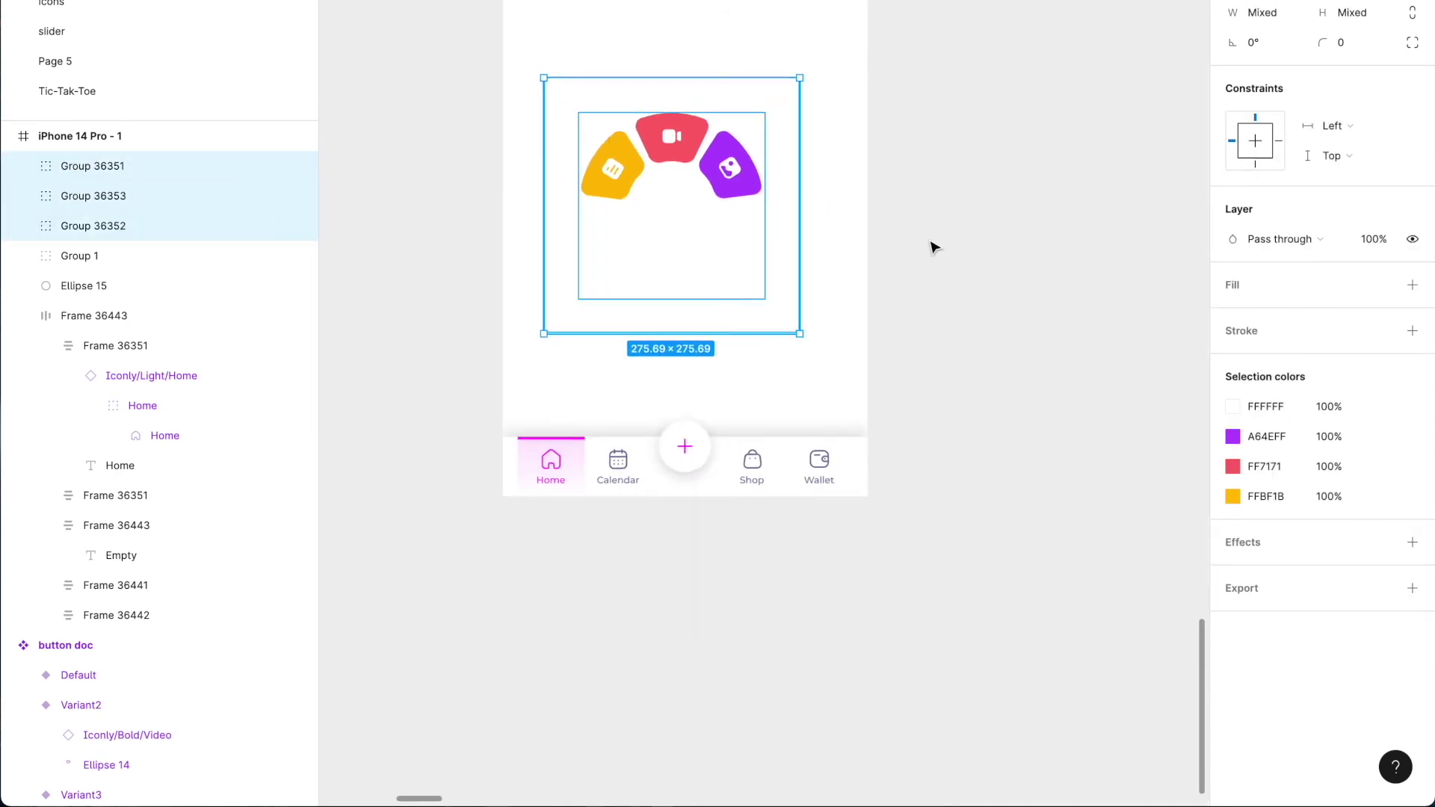
{"action": "left_click_drag", "start_coordinate": [749, 170], "coordinate": [754, 398]}
{"action": "key", "text": "ctrl+g"}
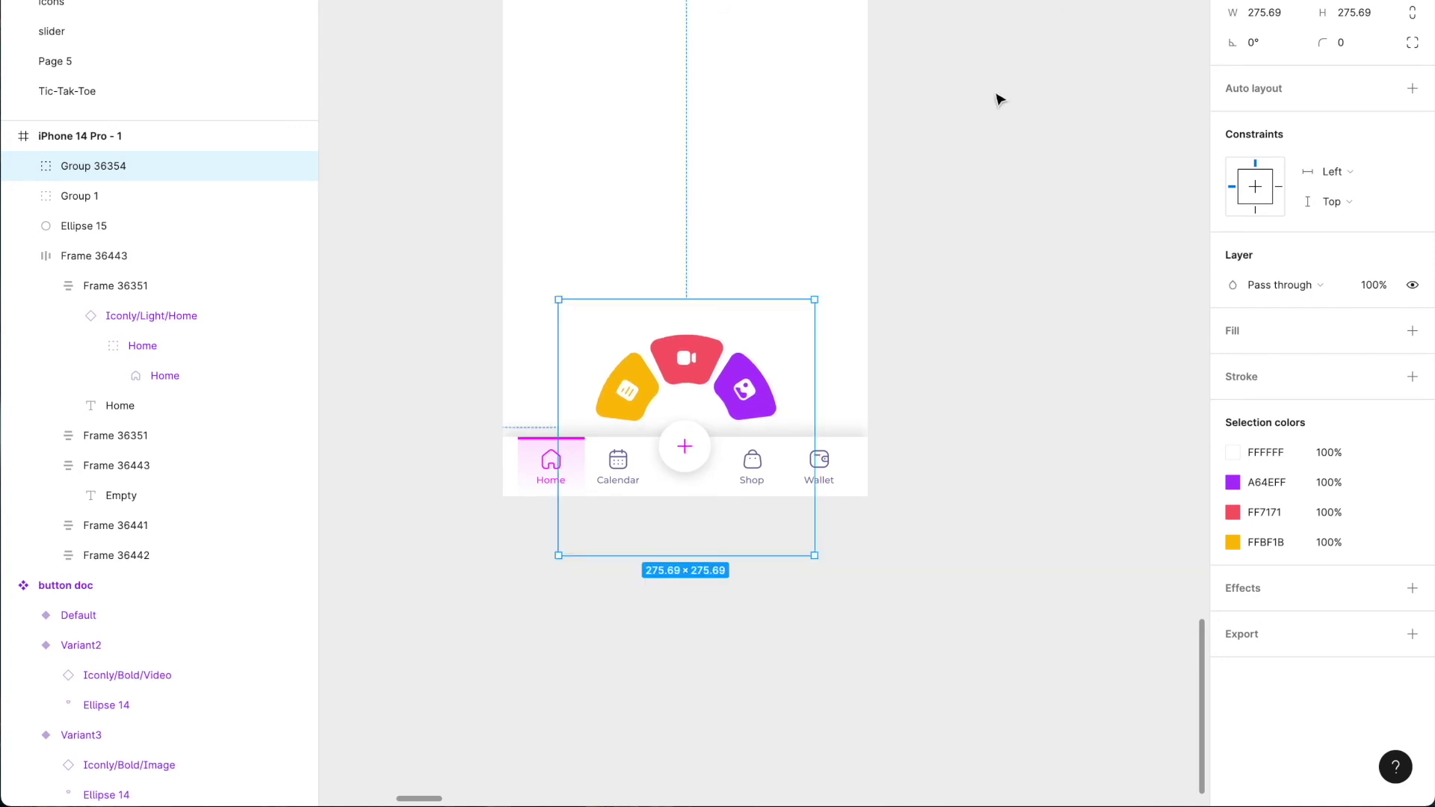
{"action": "key", "text": "Left"}
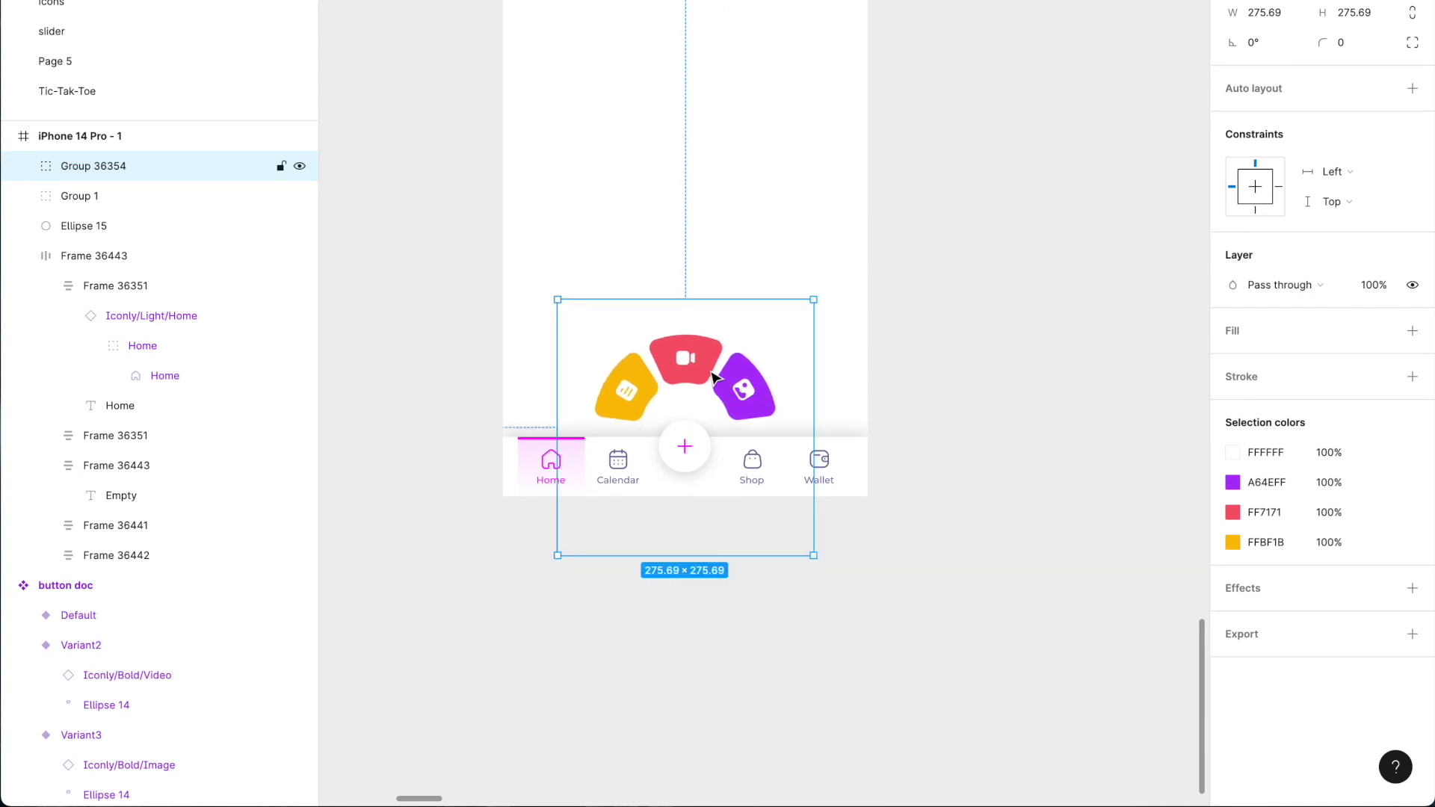
{"action": "left_click", "coordinate": [939, 349]}
Add a black drop shadow with 15% opacity and blur 16 to the combined arc button group
{"action": "left_click", "coordinate": [728, 378]}
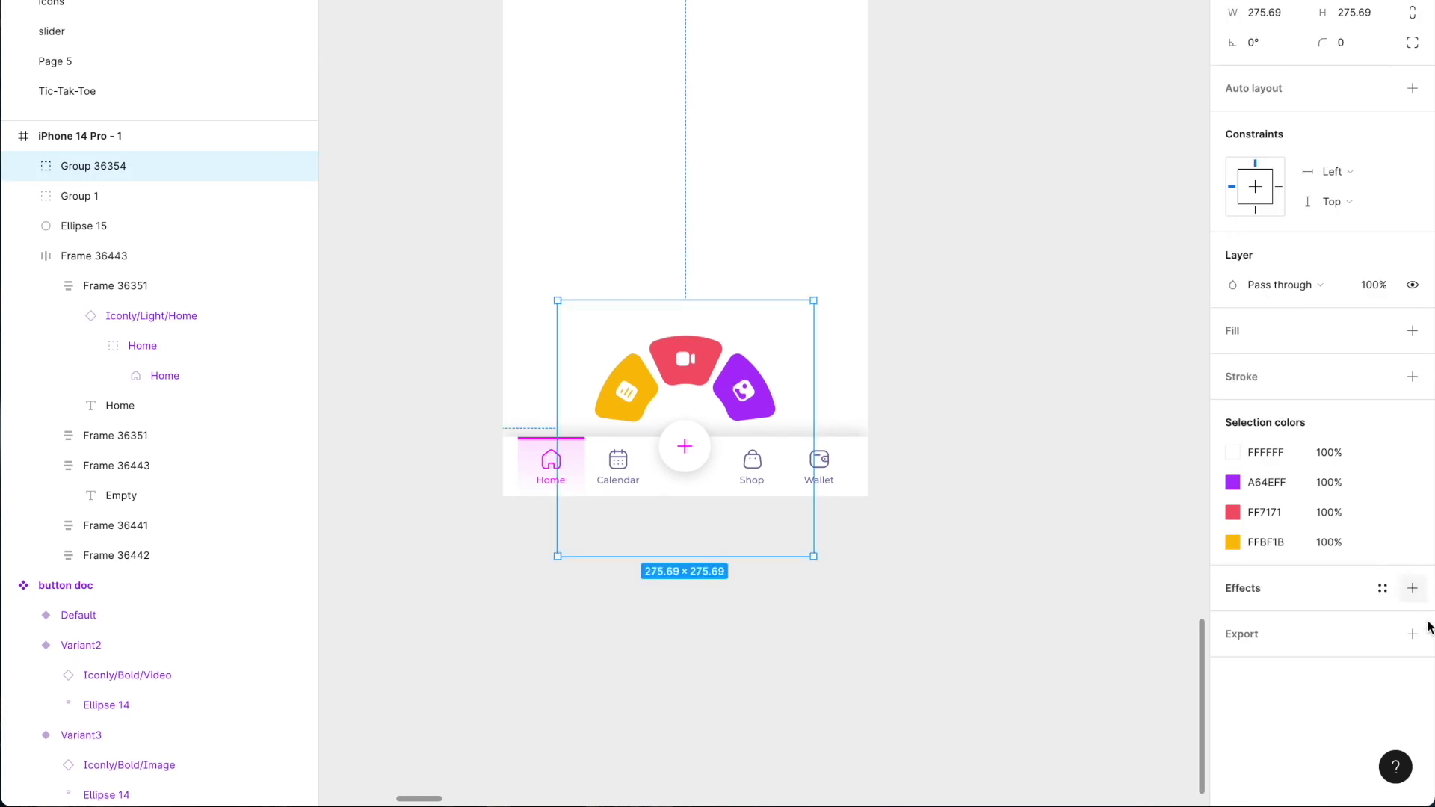
{"action": "left_click", "coordinate": [1412, 588]}
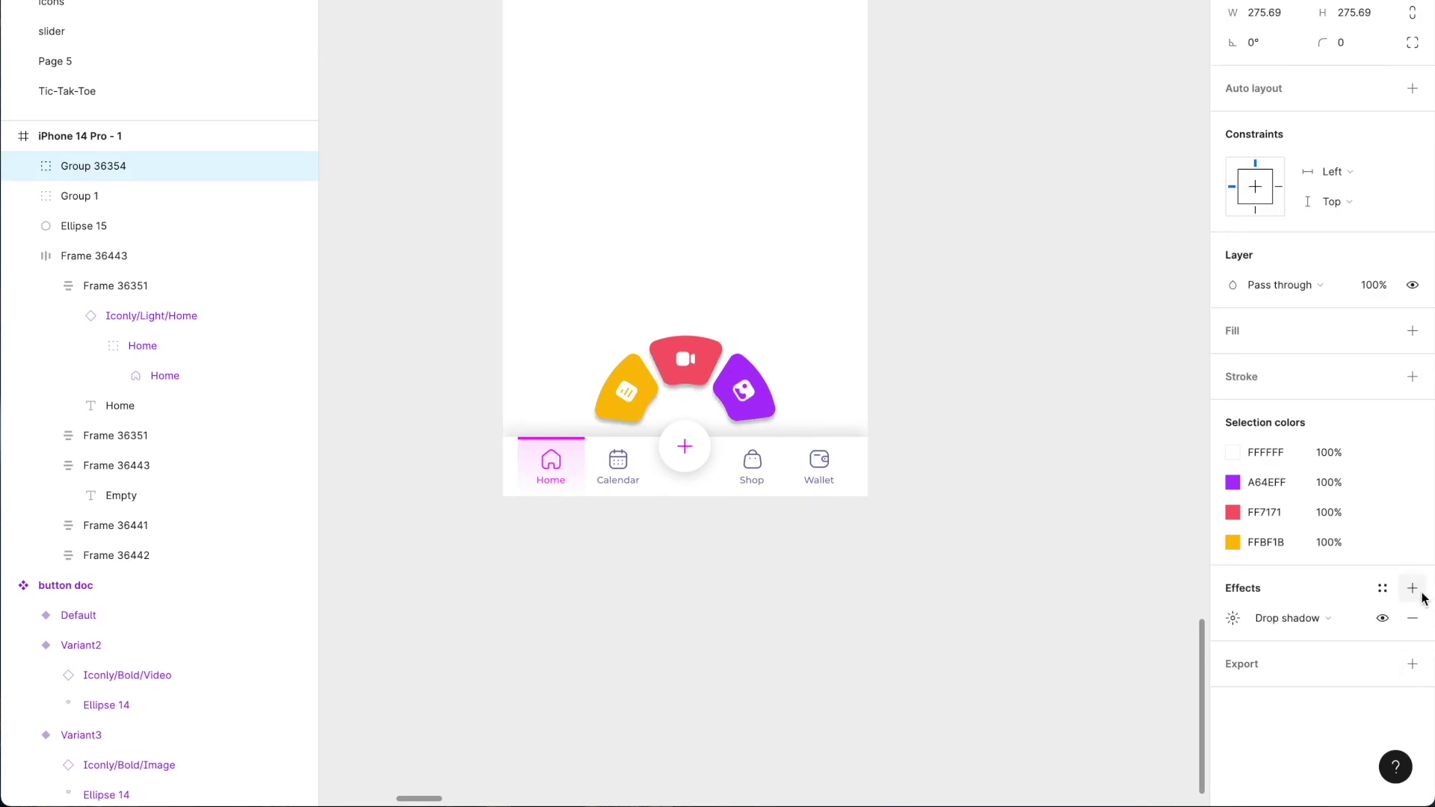
{"action": "left_click", "coordinate": [1232, 618]}
{"action": "left_click", "coordinate": [1110, 722]}
{"action": "type", "text": "15"}
{"action": "key", "text": "Tab"}
{"action": "type", "text": "14"}
{"action": "key", "text": "Return"}
{"action": "key", "text": "Up"}
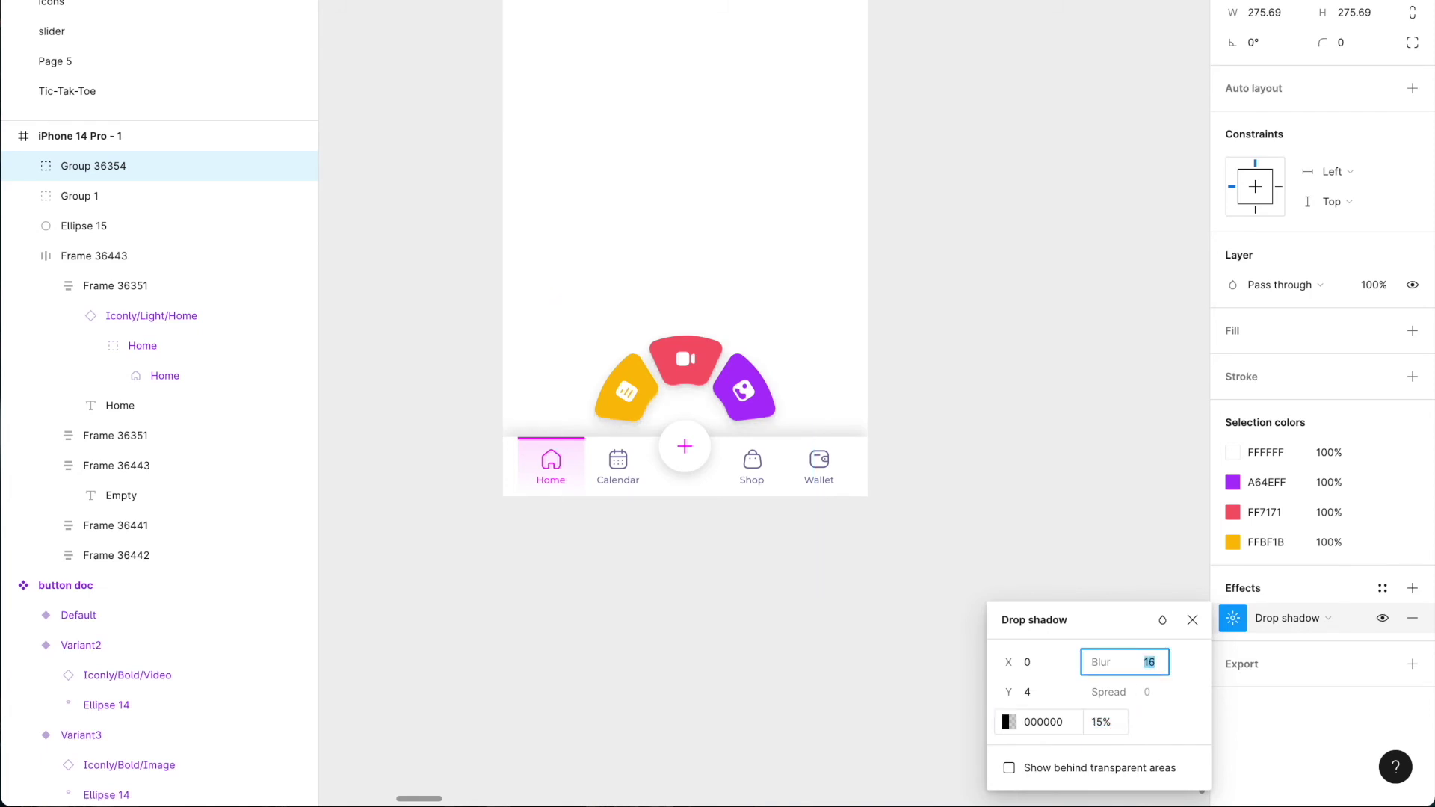
Set the drop shadow's Y offset to 10
{"action": "left_click", "coordinate": [1051, 693]}
{"action": "key", "text": "Up"}
{"action": "key", "text": "Up"}
{"action": "key", "text": "Up"}
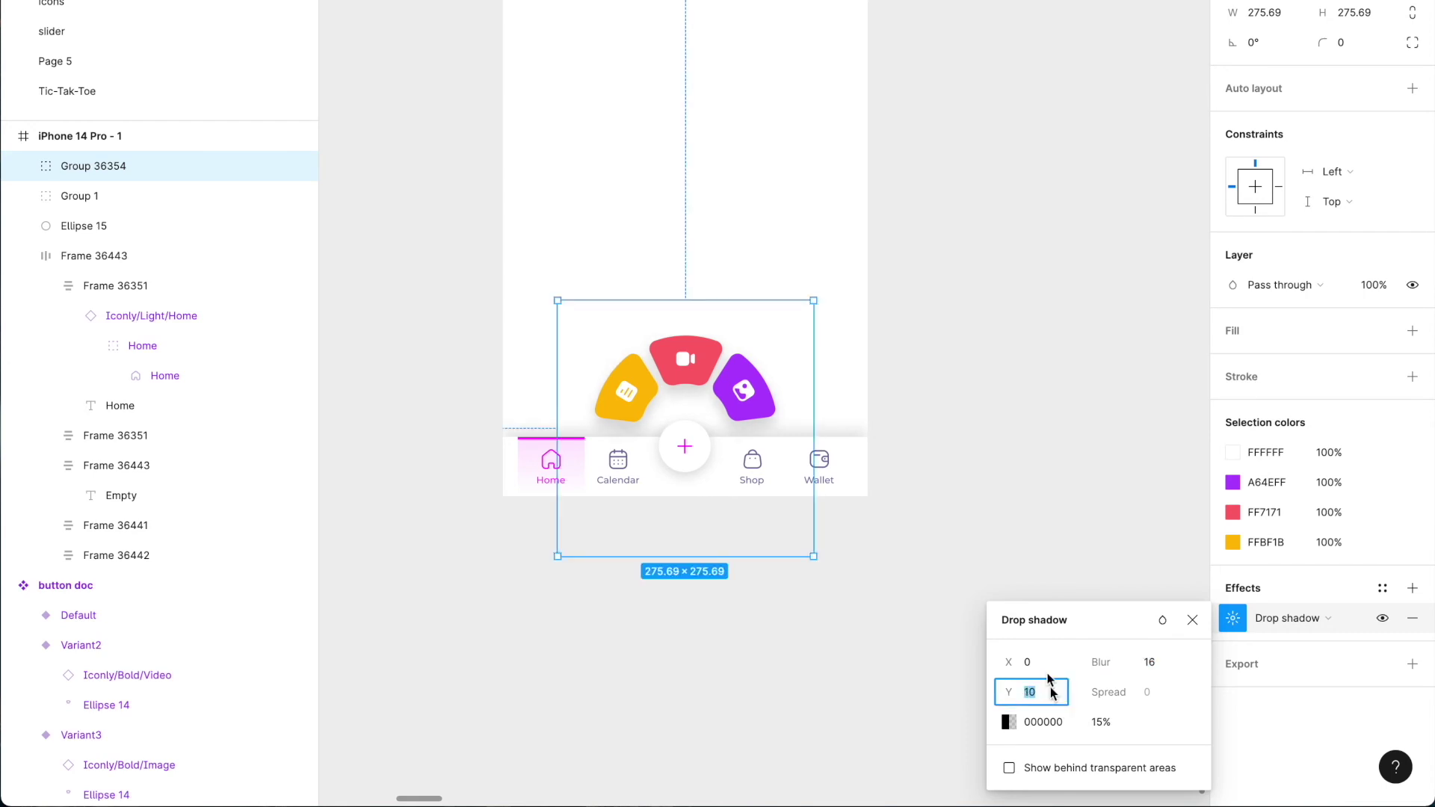
{"action": "left_click", "coordinate": [935, 592]}
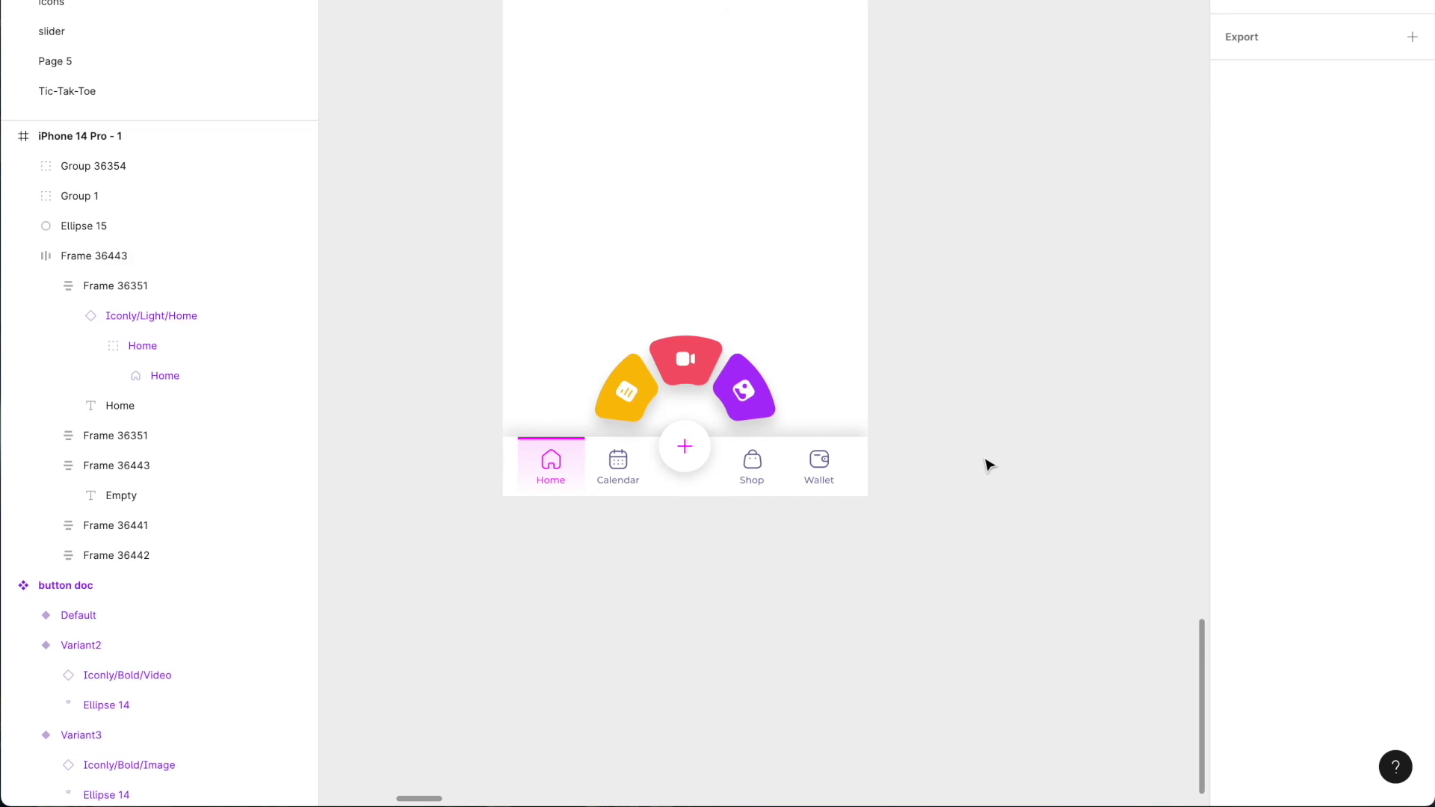
Duplicate the iPhone 14 Pro - 1 frame and place the copy beside it on its right
{"action": "scroll", "coordinate": [986, 461], "scroll_direction": "up", "scroll_amount": 2}
{"action": "scroll", "coordinate": [986, 457], "scroll_direction": "down", "scroll_amount": 2}
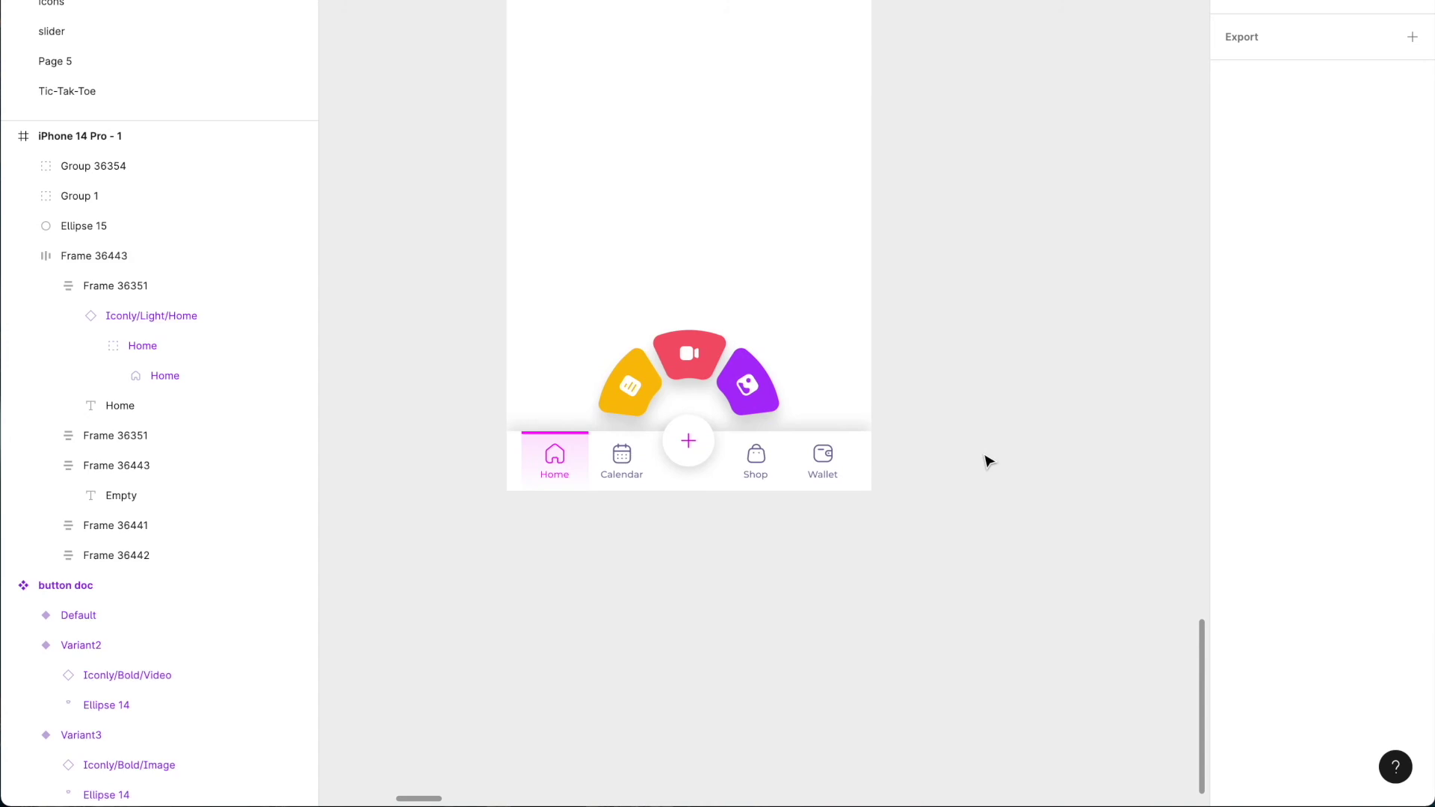
{"action": "scroll", "coordinate": [985, 460], "scroll_direction": "left", "scroll_amount": 2}
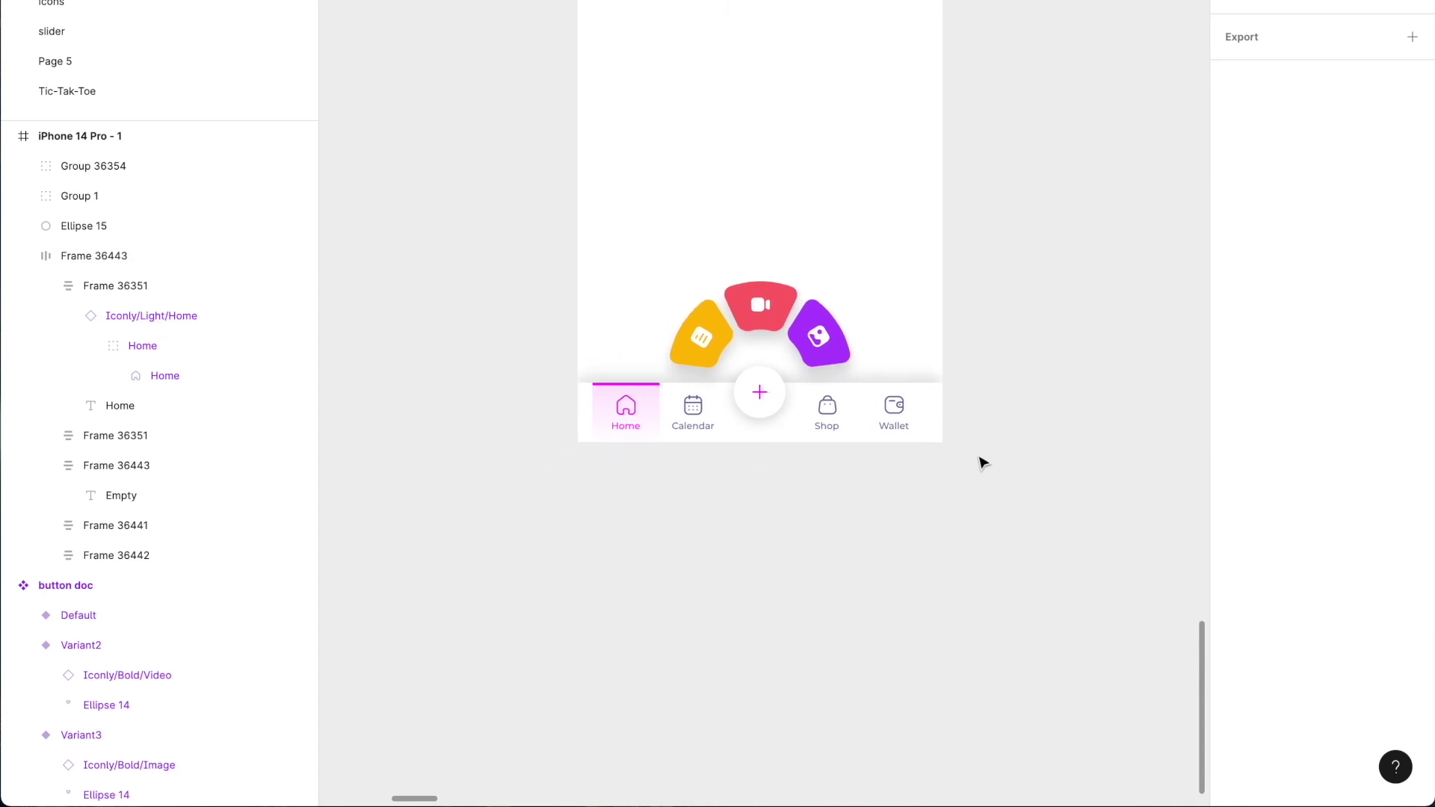
{"action": "scroll", "coordinate": [702, 480], "scroll_direction": "down", "scroll_amount": 3}
{"action": "left_click_drag", "start_coordinate": [679, 15], "coordinate": [927, 34]}
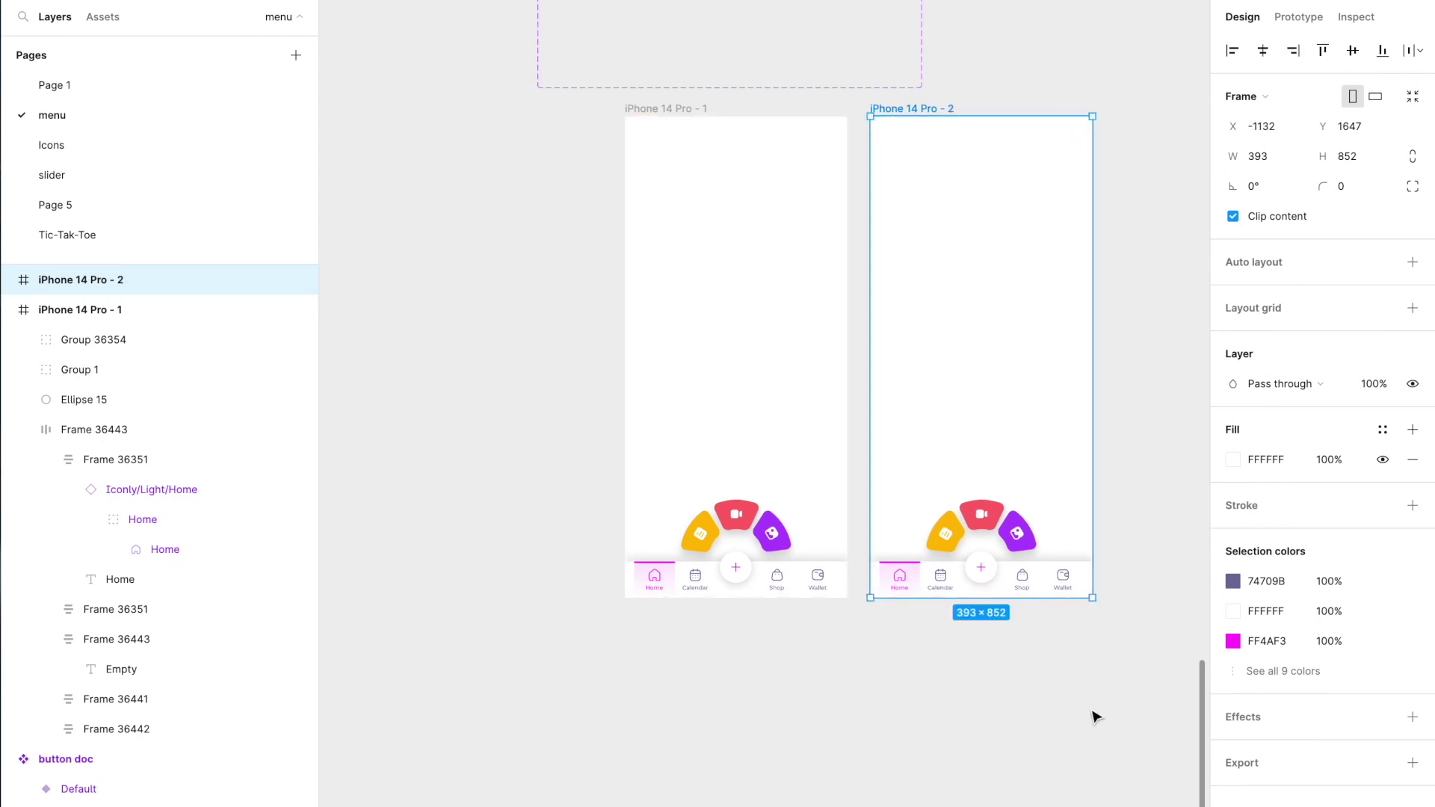
{"action": "left_click", "coordinate": [1041, 651]}
{"action": "scroll", "coordinate": [1043, 650], "scroll_direction": "right", "scroll_amount": 3}
{"action": "scroll", "coordinate": [1045, 648], "scroll_direction": "left", "scroll_amount": 2}
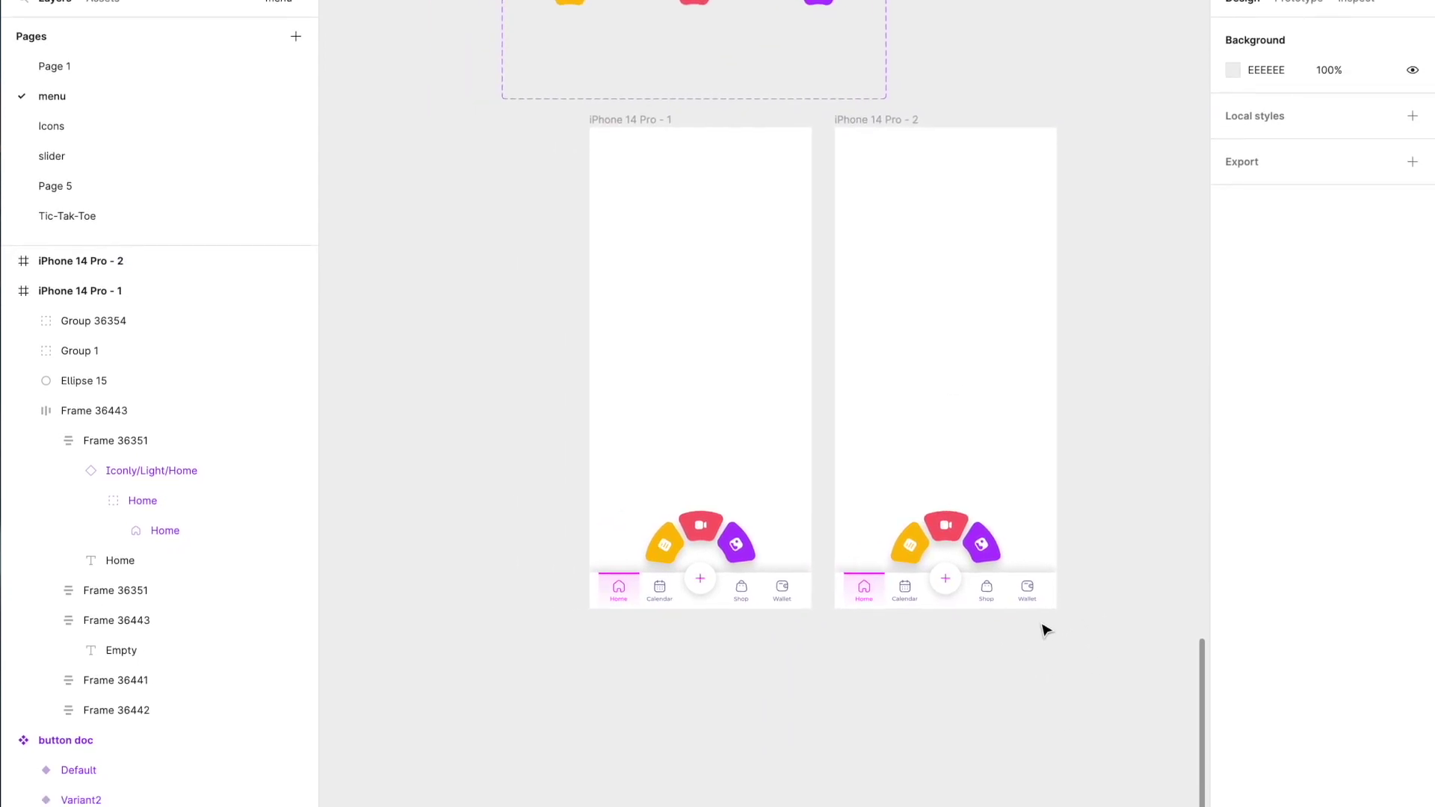
Rotate the video button's group in the iPhone 14 Pro - 1 frame to 58.03° so it covers the doc button
{"action": "scroll", "coordinate": [945, 560], "scroll_direction": "up", "scroll_amount": 3}
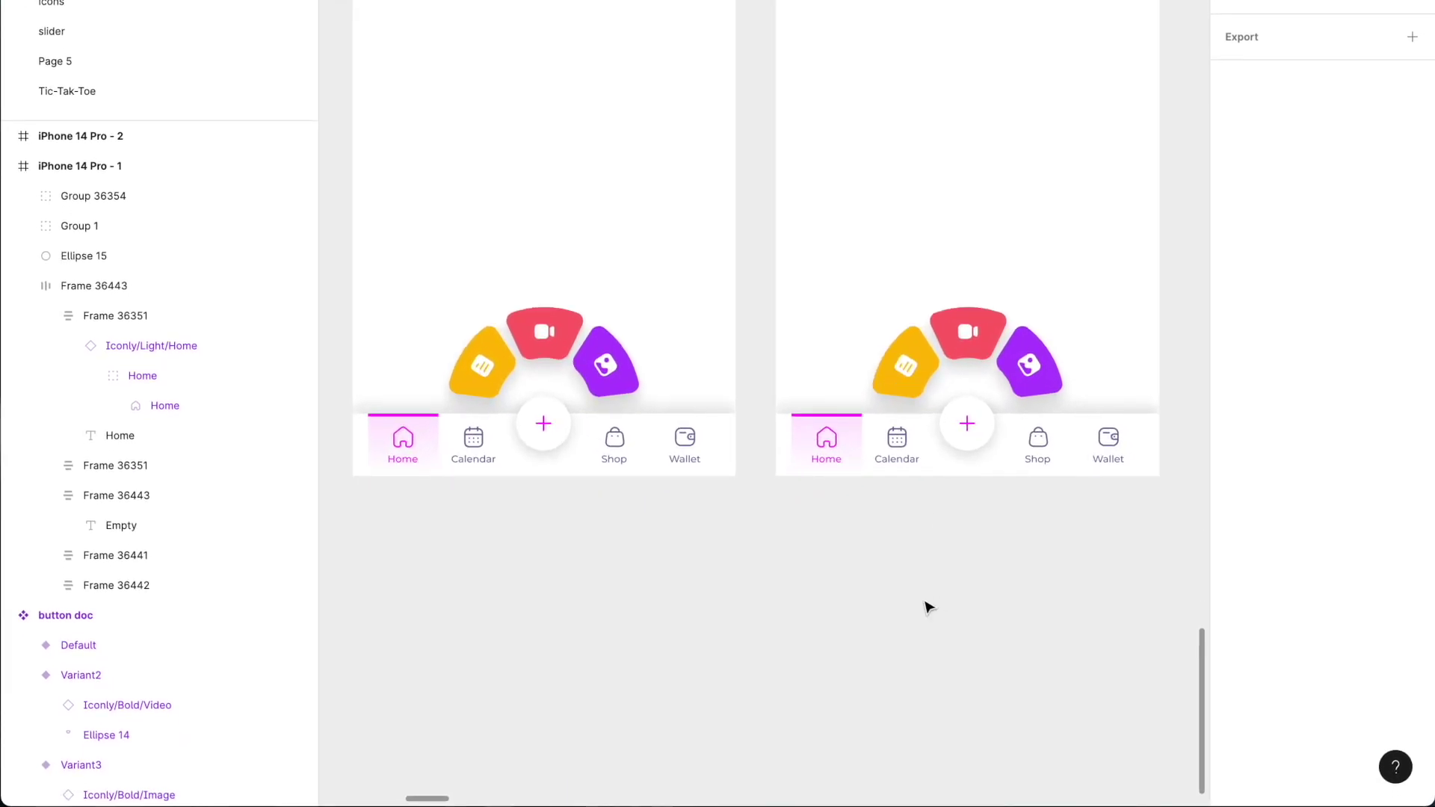
{"action": "left_click", "coordinate": [625, 368]}
{"action": "double_click", "coordinate": [551, 360]}
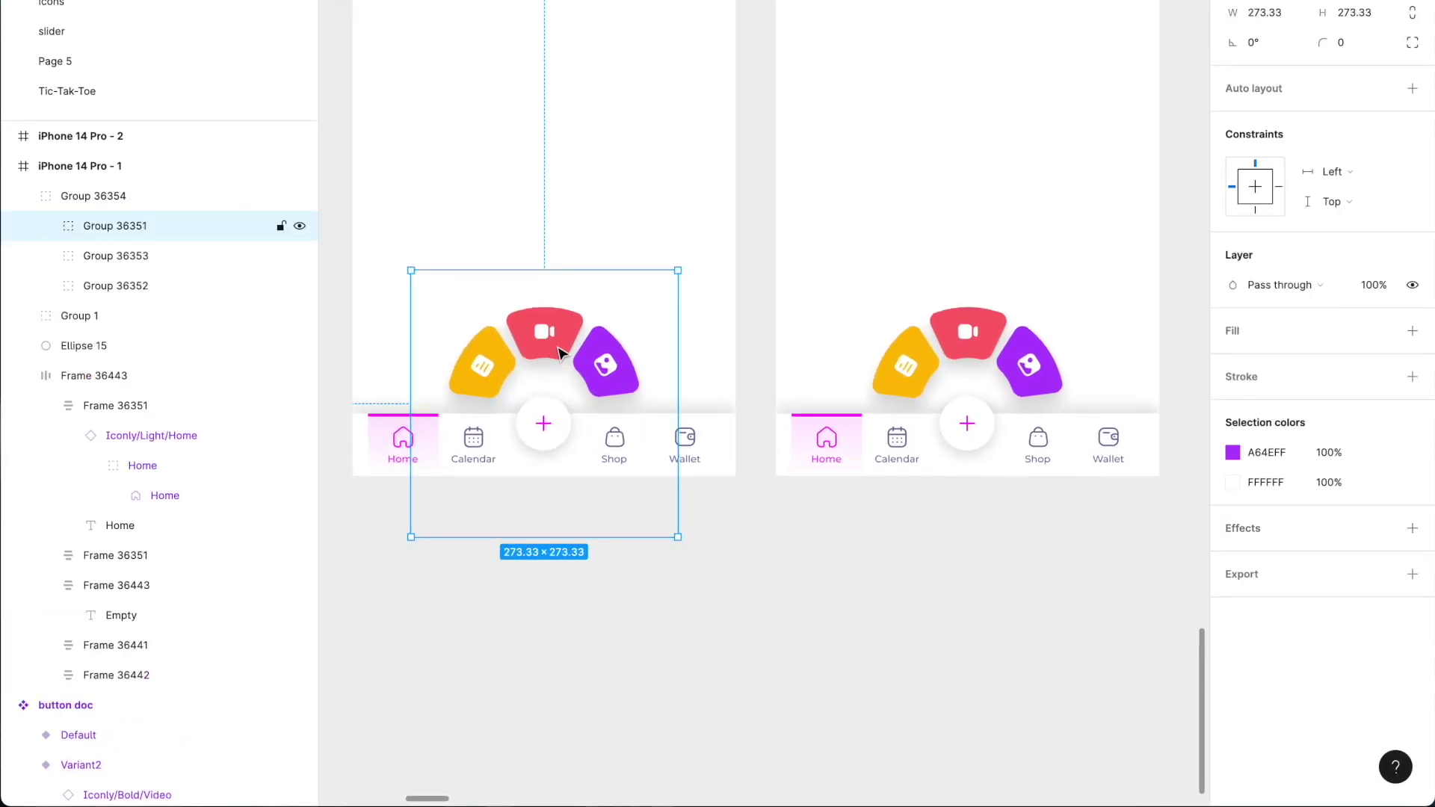
{"action": "left_click", "coordinate": [208, 255]}
{"action": "left_click_drag", "start_coordinate": [653, 305], "coordinate": [523, 298]}
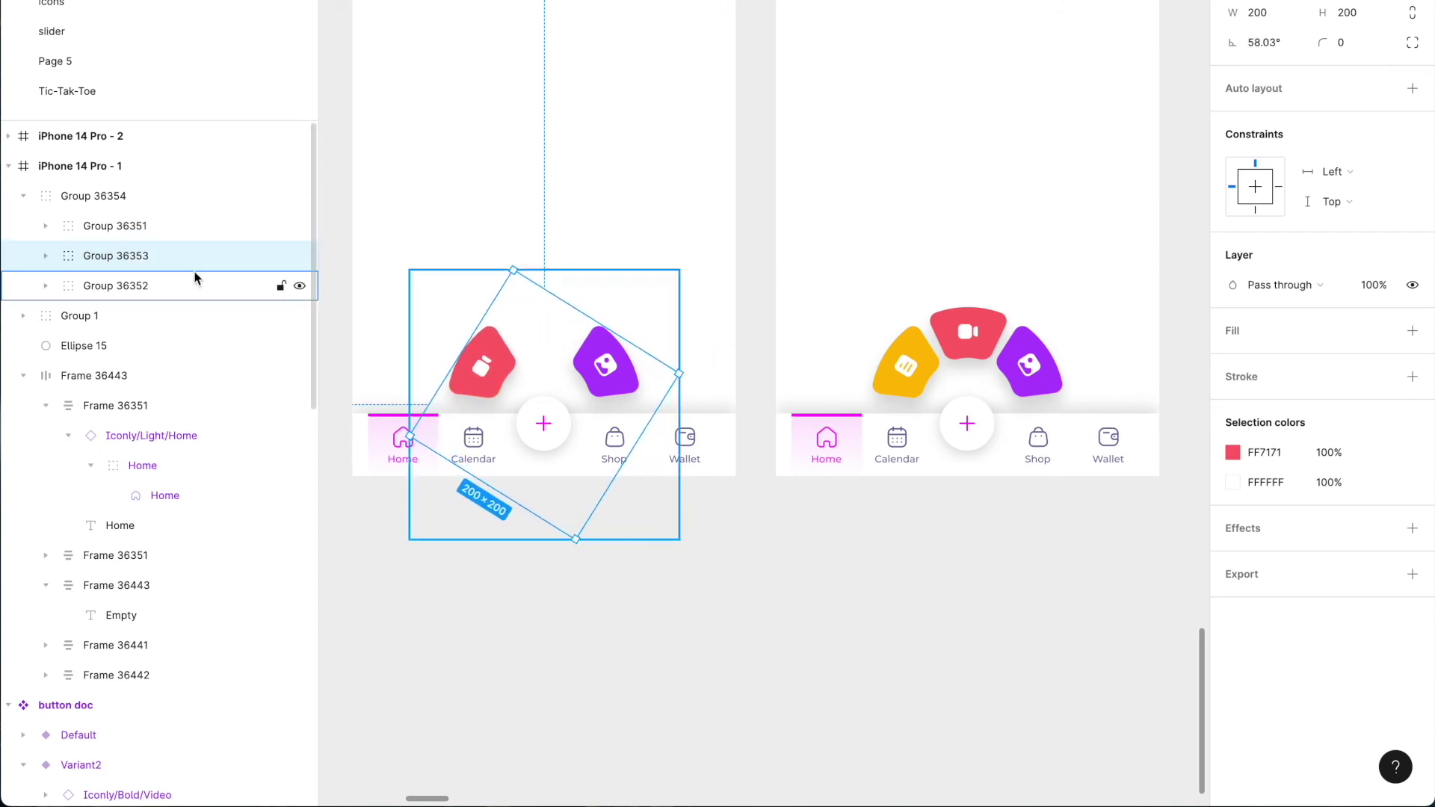
Rotate the image button's group in the iPhone 14 Pro - 1 frame counterclockwise so it covers the video button
{"action": "left_click", "coordinate": [213, 226]}
{"action": "left_click_drag", "start_coordinate": [675, 269], "coordinate": [391, 333]}
{"action": "left_click", "coordinate": [737, 298]}
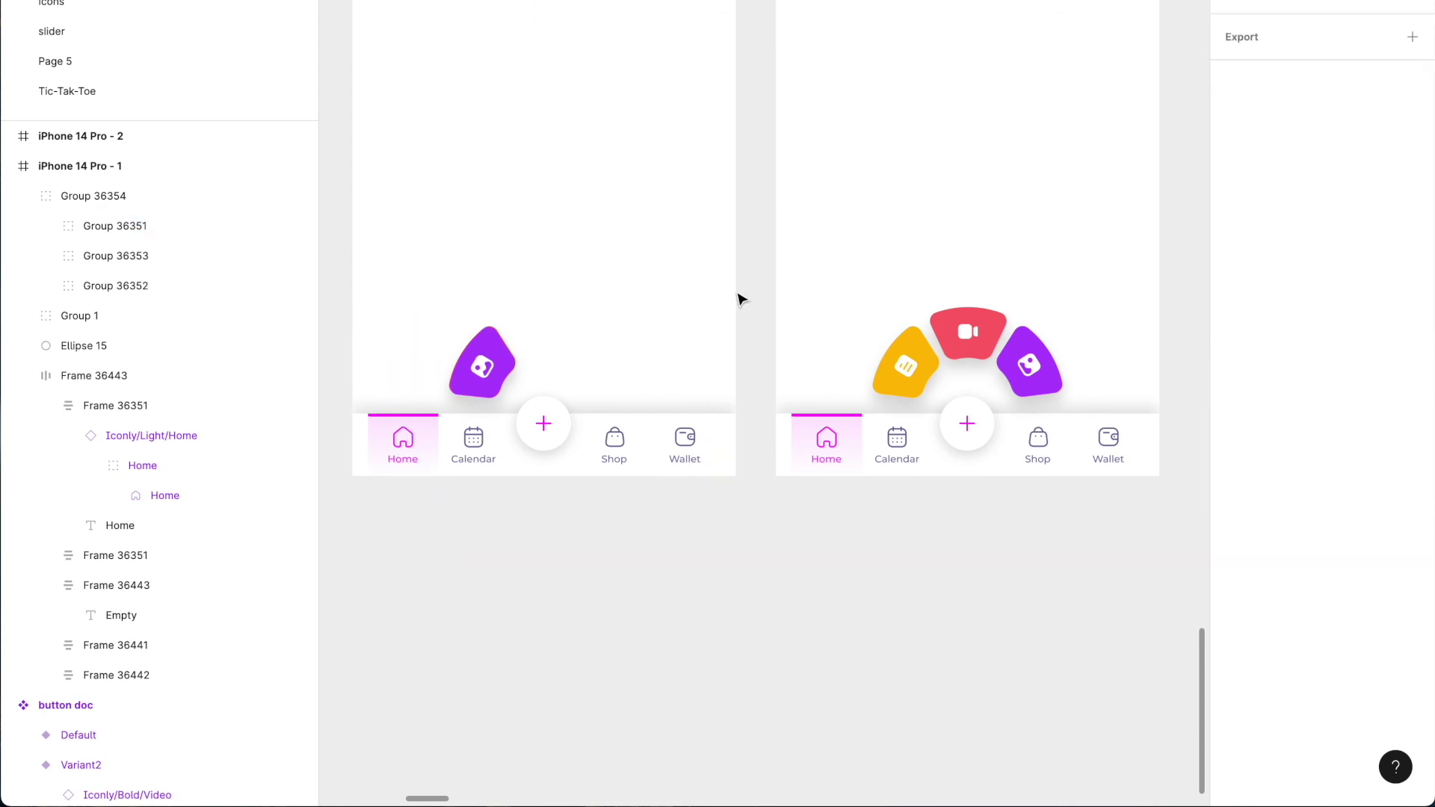
Send the combined button group to the back of the iPhone 14 Pro - 1 frame and rotate it to 90°
{"action": "left_click", "coordinate": [499, 331]}
{"action": "left_click_drag", "start_coordinate": [733, 220], "coordinate": [683, 298]}
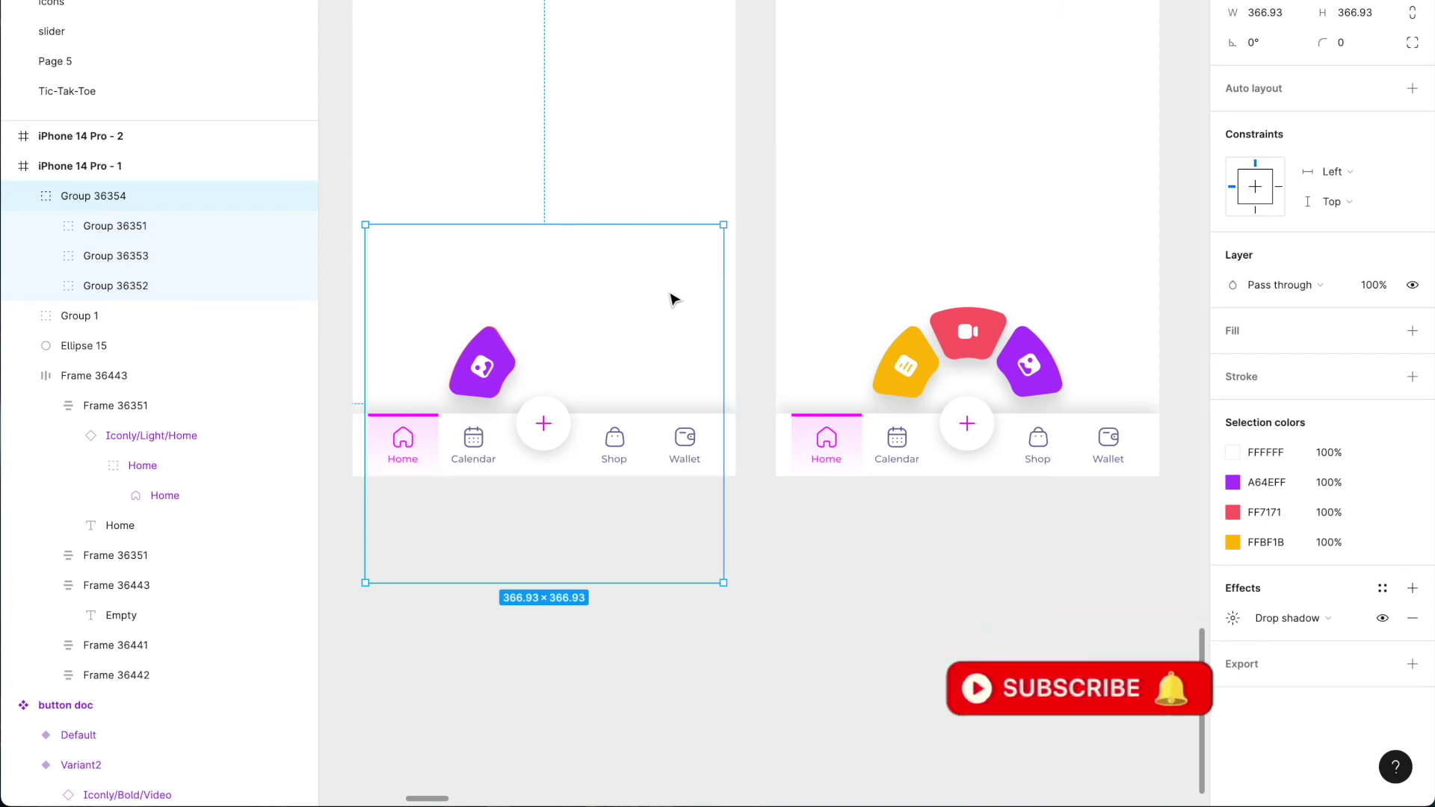
{"action": "key", "text": "bracketleft"}
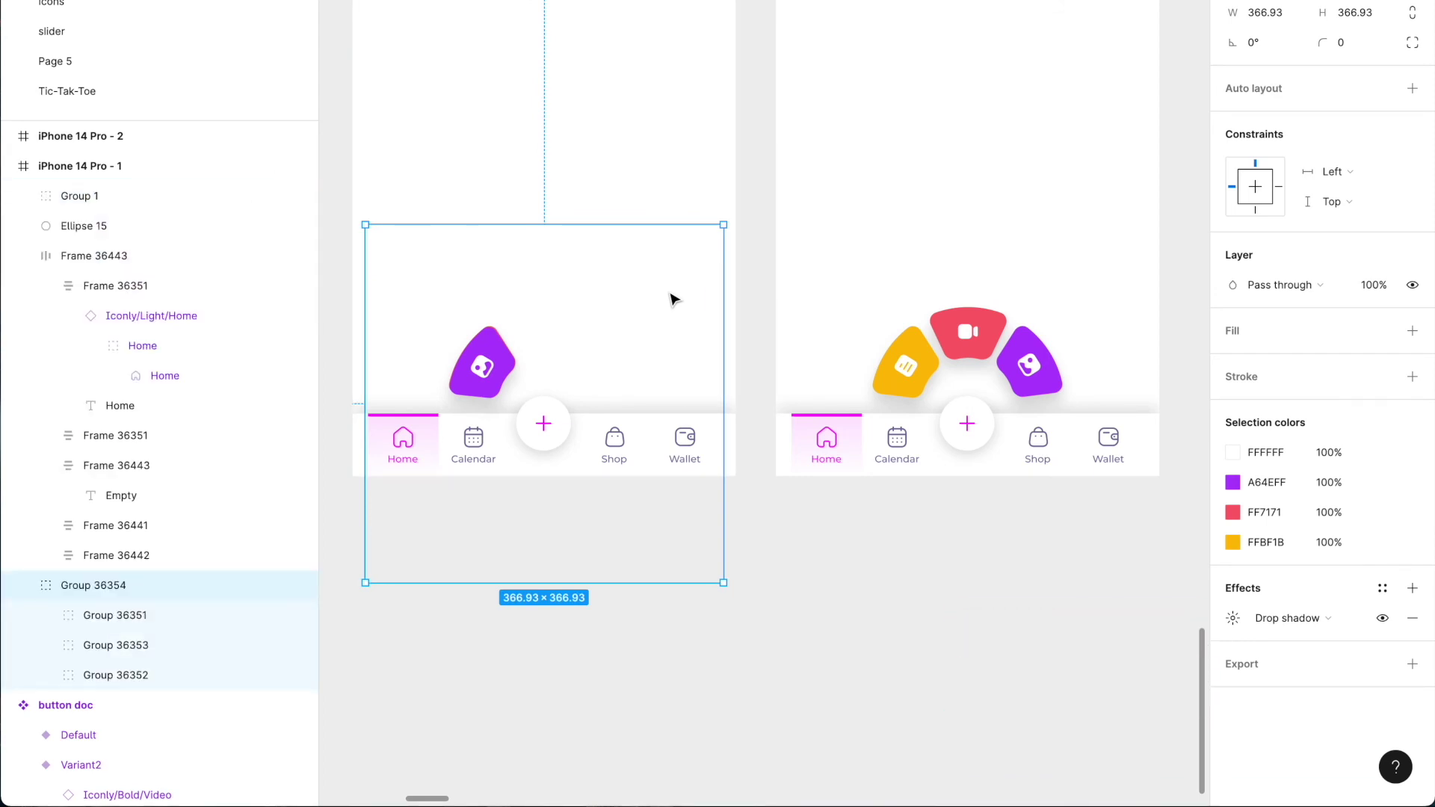
{"action": "left_click_drag", "start_coordinate": [744, 225], "coordinate": [452, 285]}
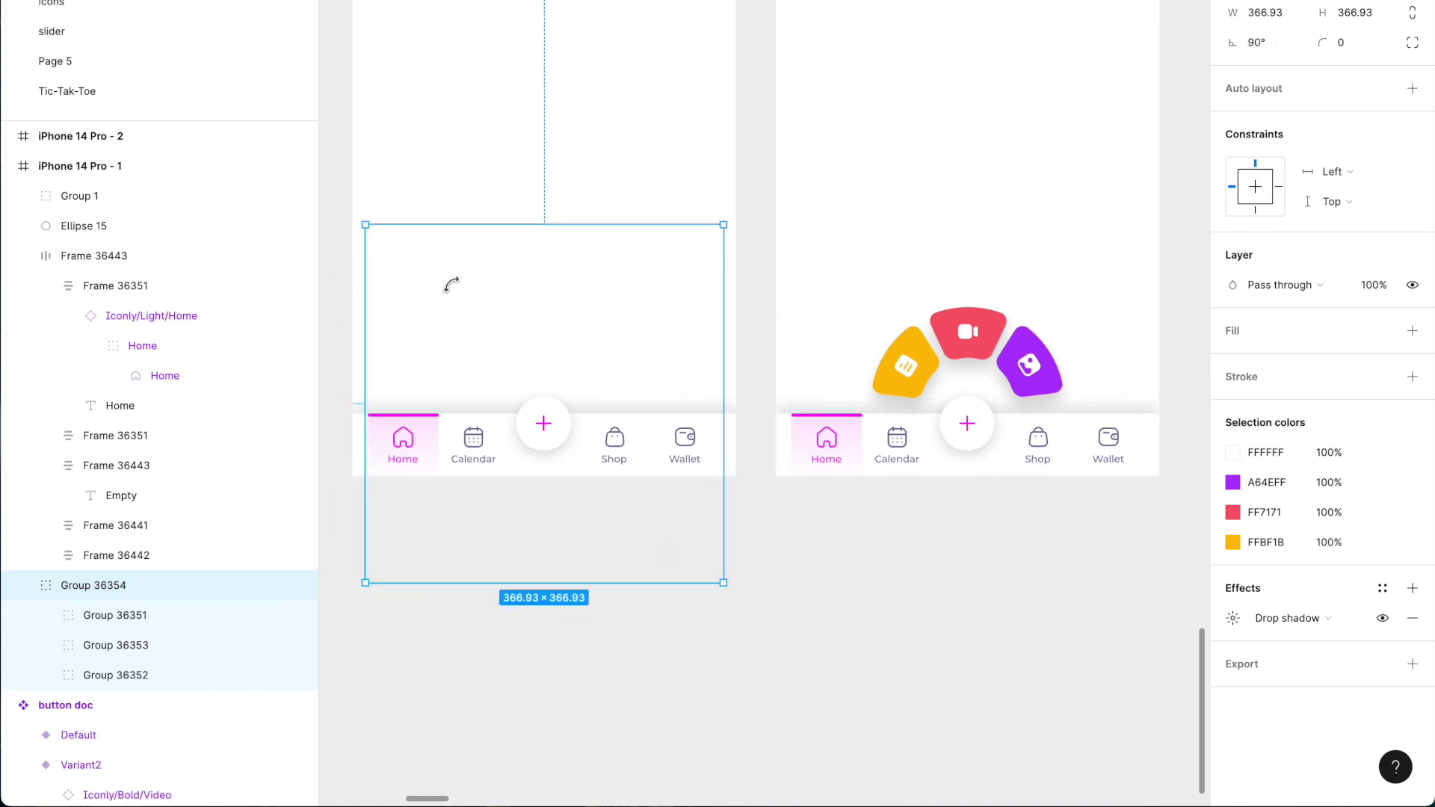
{"action": "left_click", "coordinate": [964, 571]}
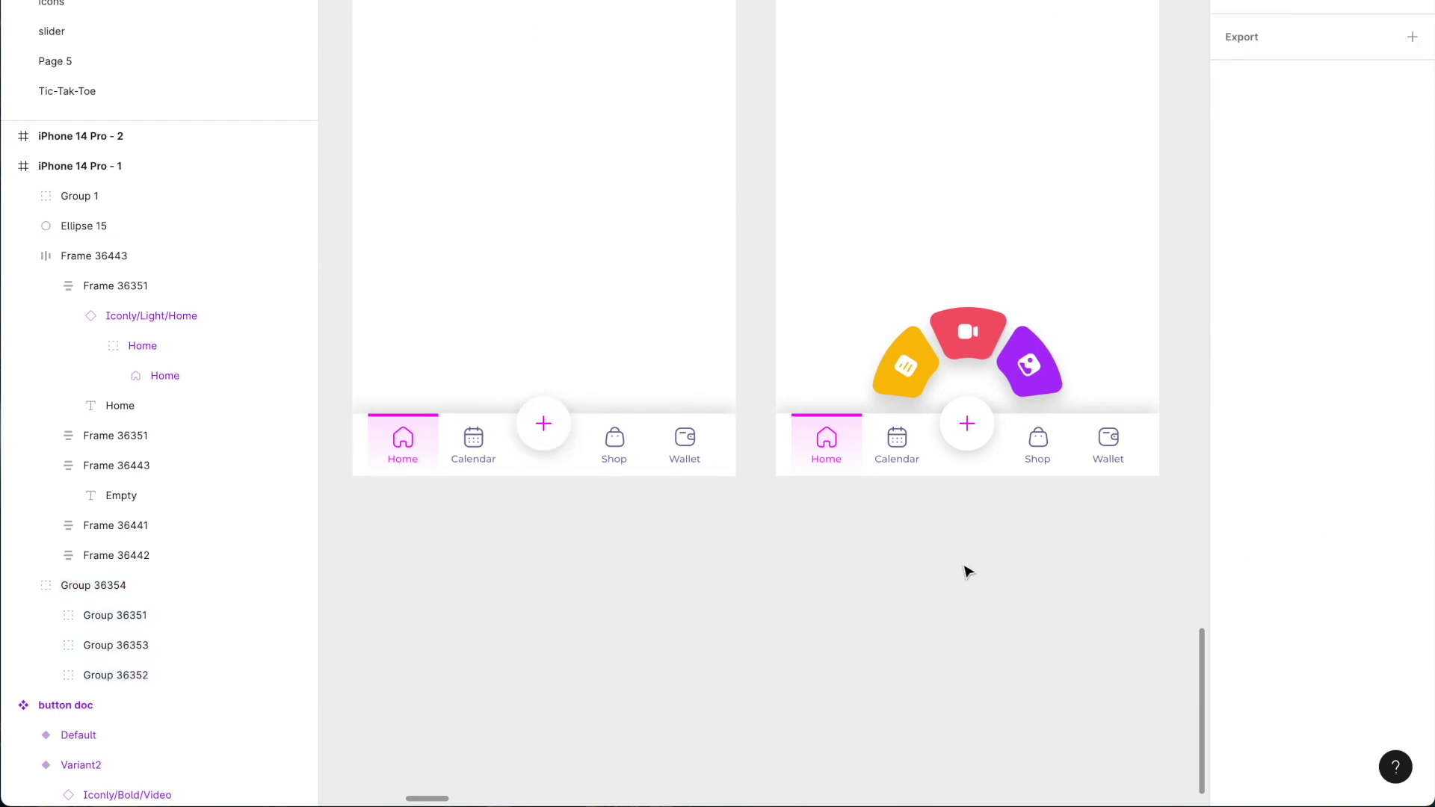
Send the combined arc button group to the back of the iPhone 14 Pro - 2 frame
{"action": "left_click", "coordinate": [988, 420]}
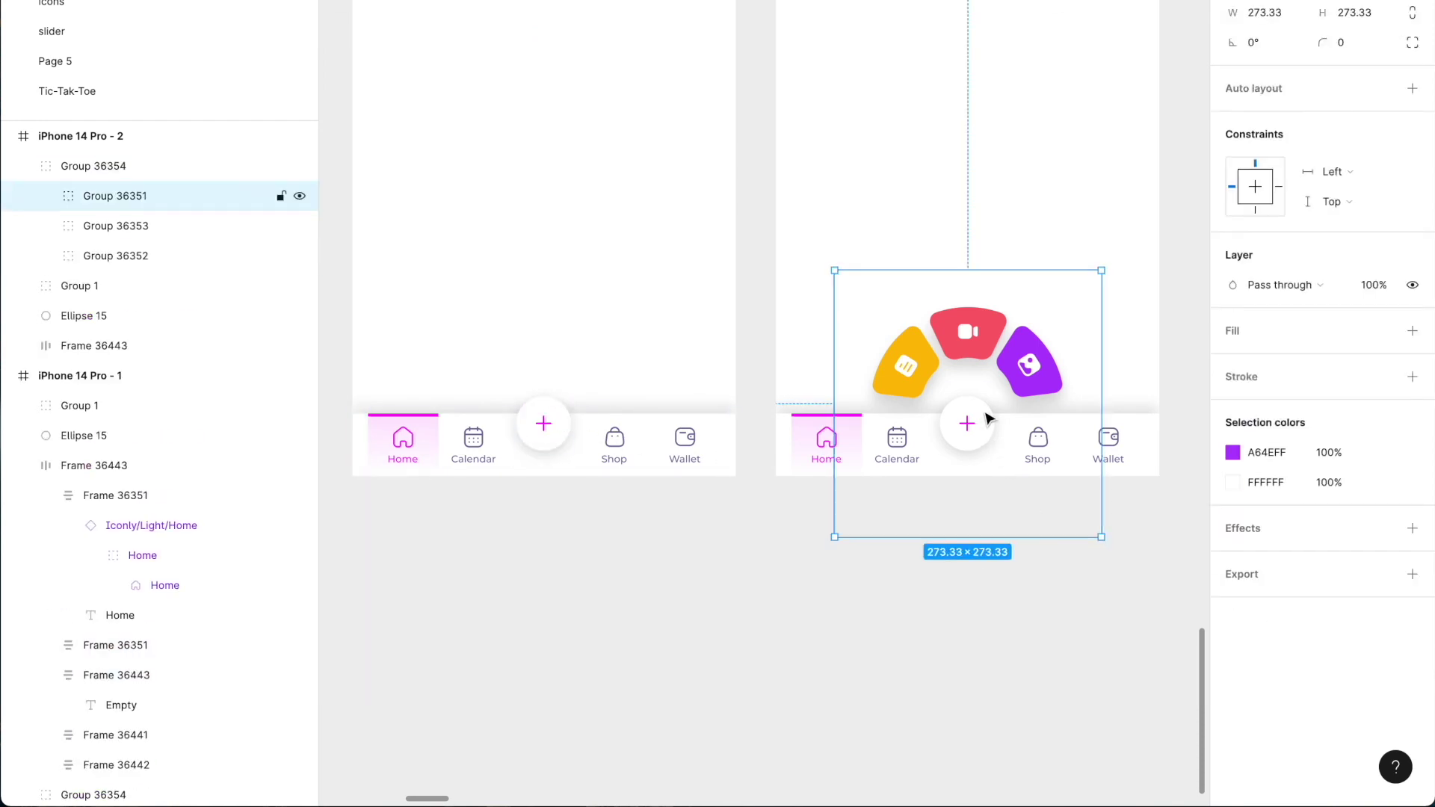
{"action": "left_click", "coordinate": [980, 680]}
{"action": "left_click", "coordinate": [981, 443]}
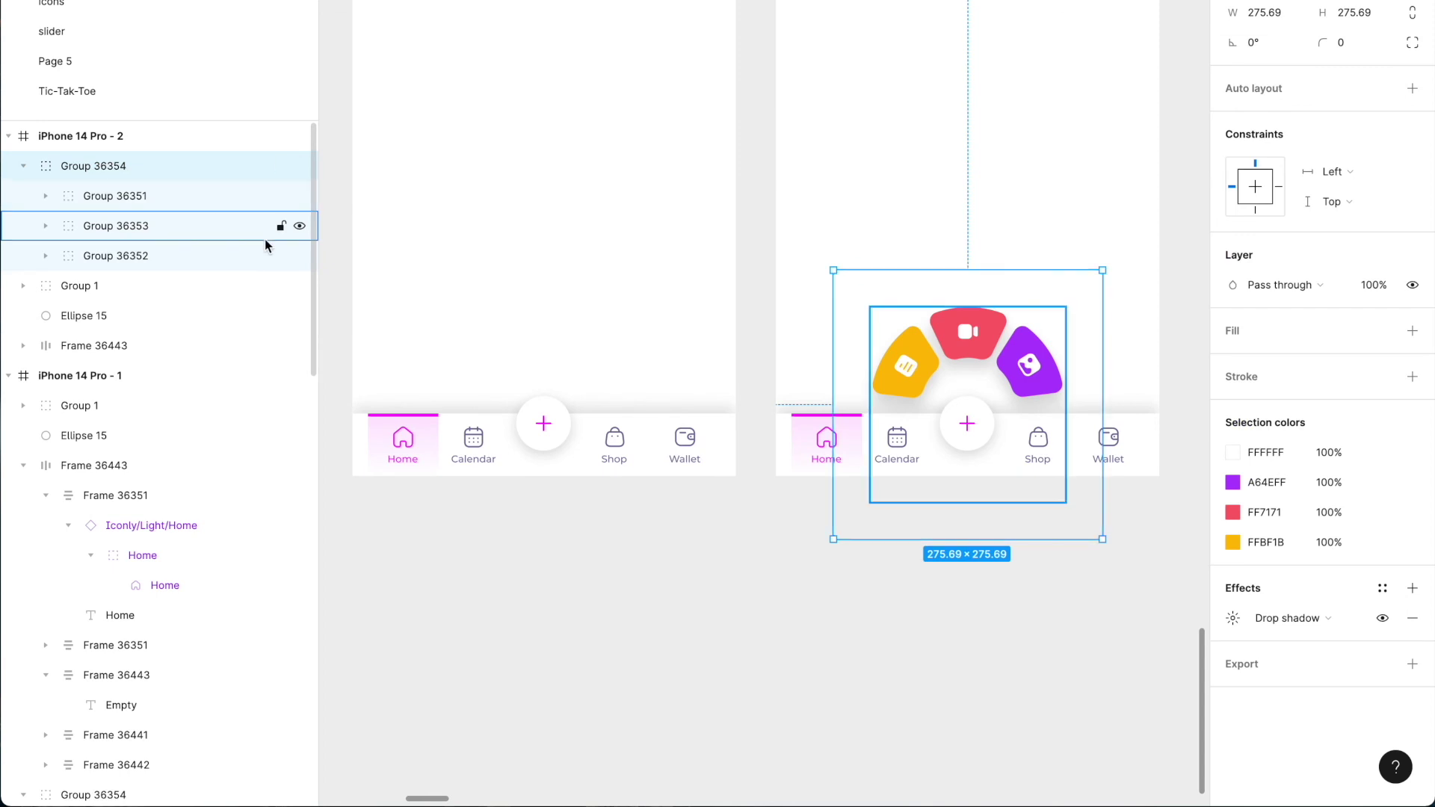
{"action": "key", "text": "bracketleft"}
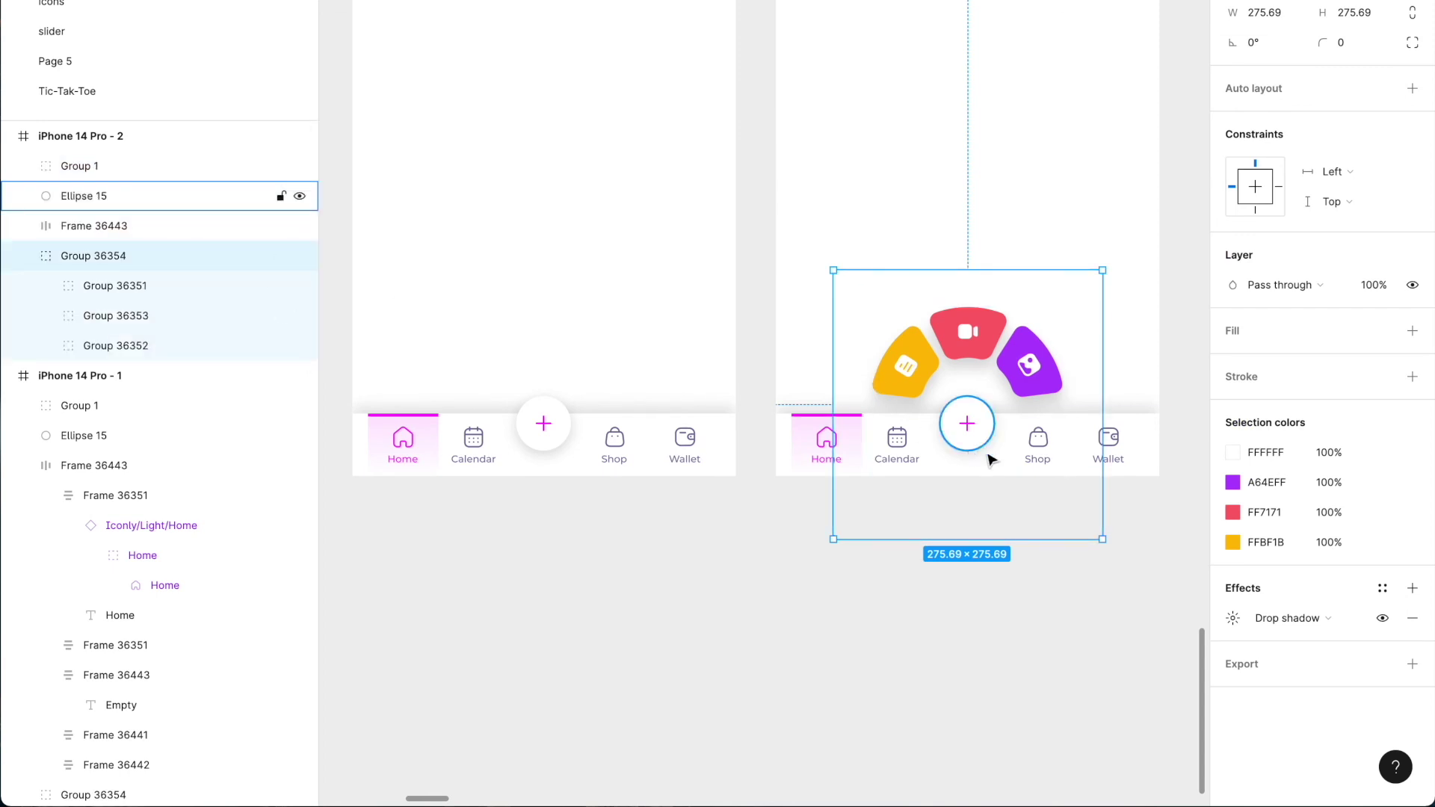
Shrink the white circle around the plus icon in the iPhone 14 Pro - 2 frame and move it up together with the icon
{"action": "left_click", "coordinate": [969, 425]}
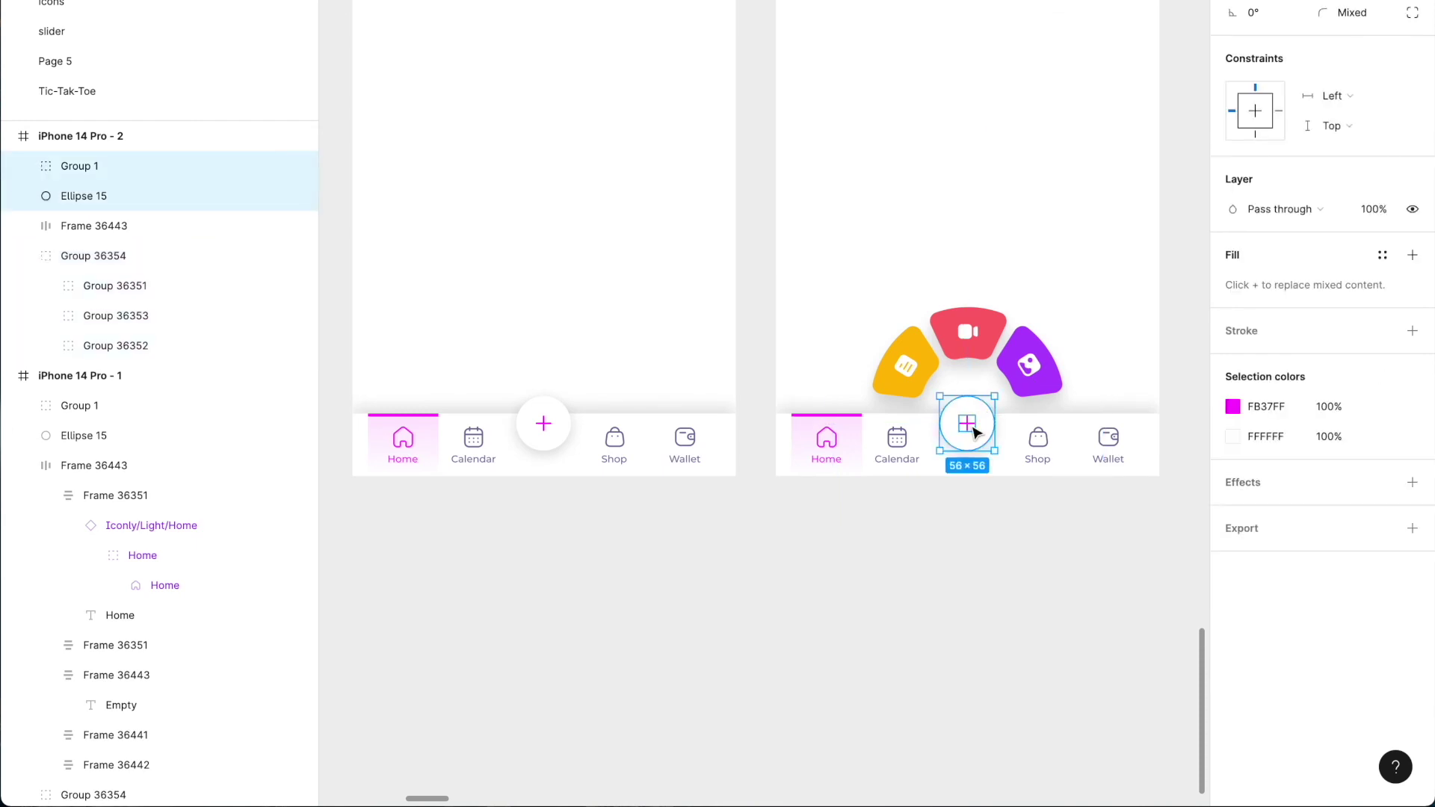
{"action": "scroll", "coordinate": [972, 427], "scroll_direction": "up", "scroll_amount": 5}
{"action": "left_click_drag", "start_coordinate": [990, 441], "coordinate": [996, 388]}
{"action": "double_click", "coordinate": [1006, 369]}
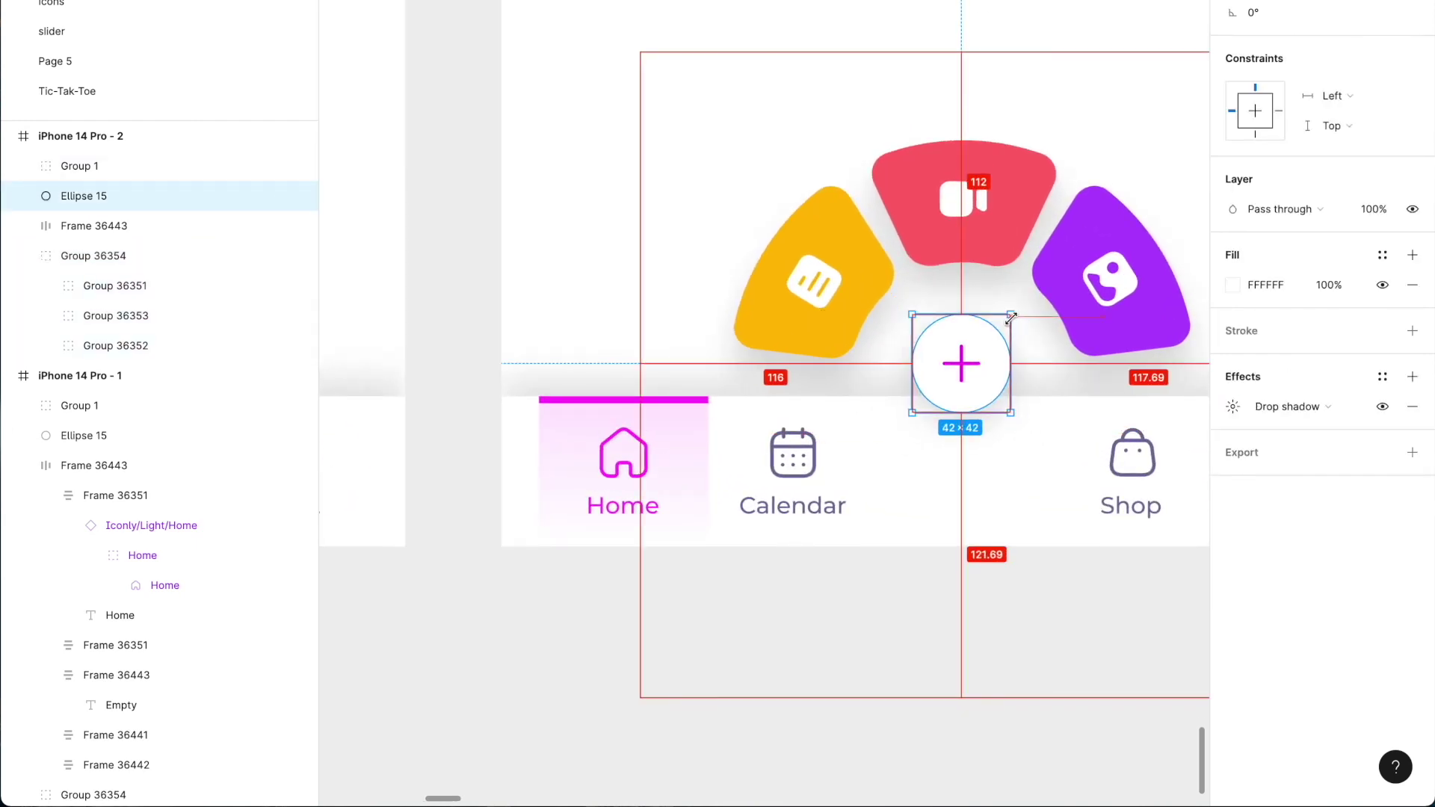
{"action": "left_click", "coordinate": [982, 365]}
{"action": "double_click", "coordinate": [982, 363]}
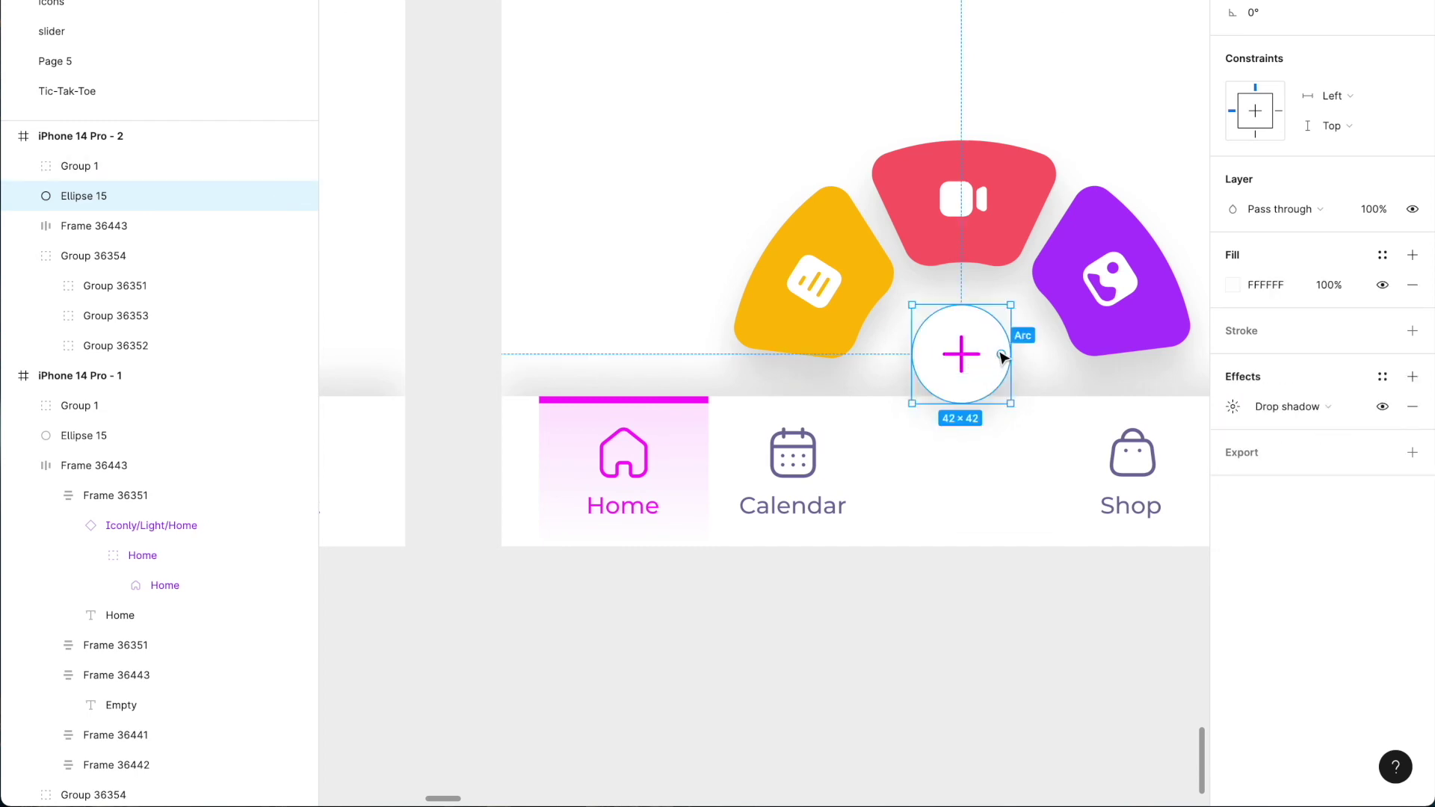
{"action": "left_click_drag", "start_coordinate": [1011, 307], "coordinate": [991, 355]}
Rotate the plus icon in iPhone 14 Pro - 2 to -45° and raise it, its circle and the arc buttons above the navigation bar
{"action": "key", "text": "Tab"}
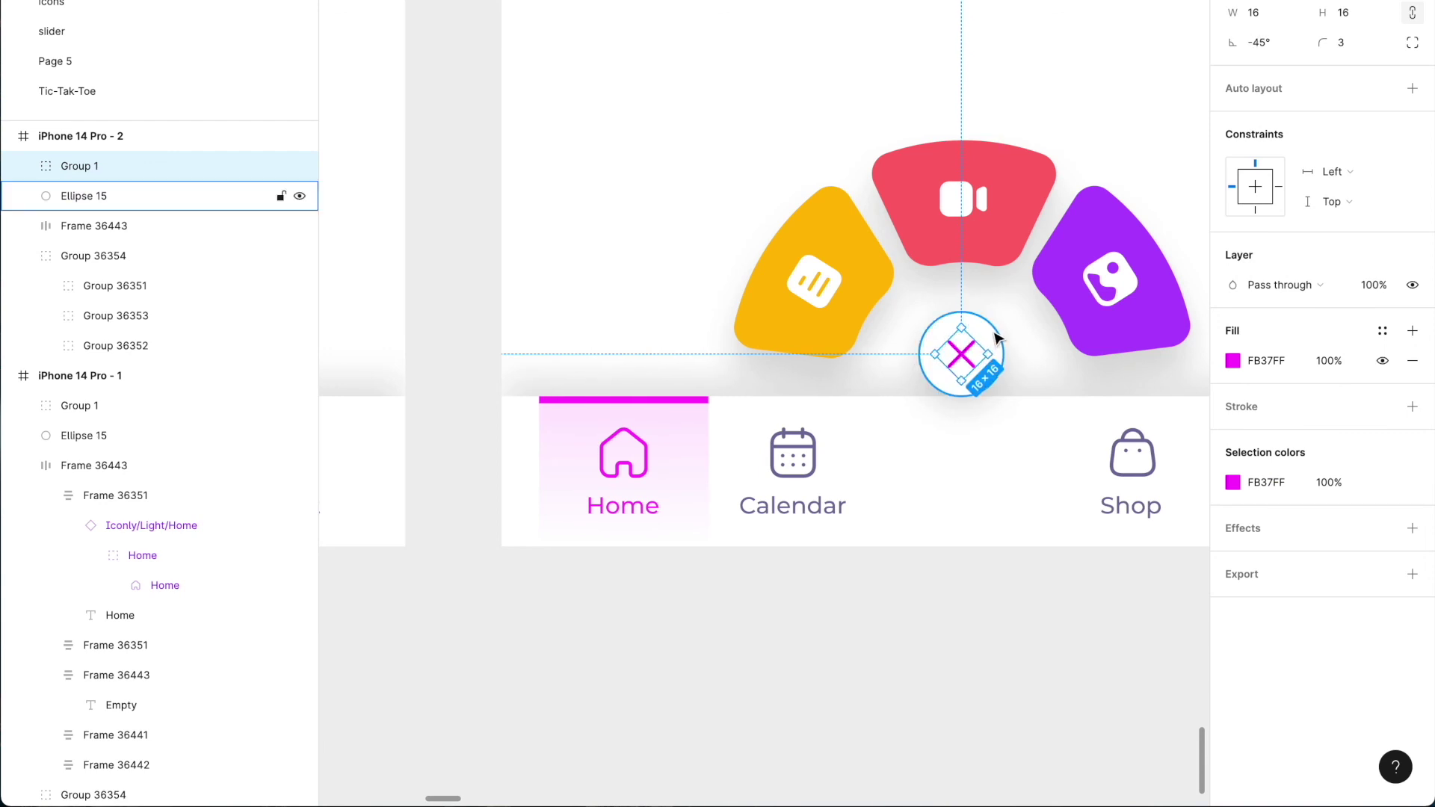
{"action": "left_click", "coordinate": [996, 338], "text": "shift"}
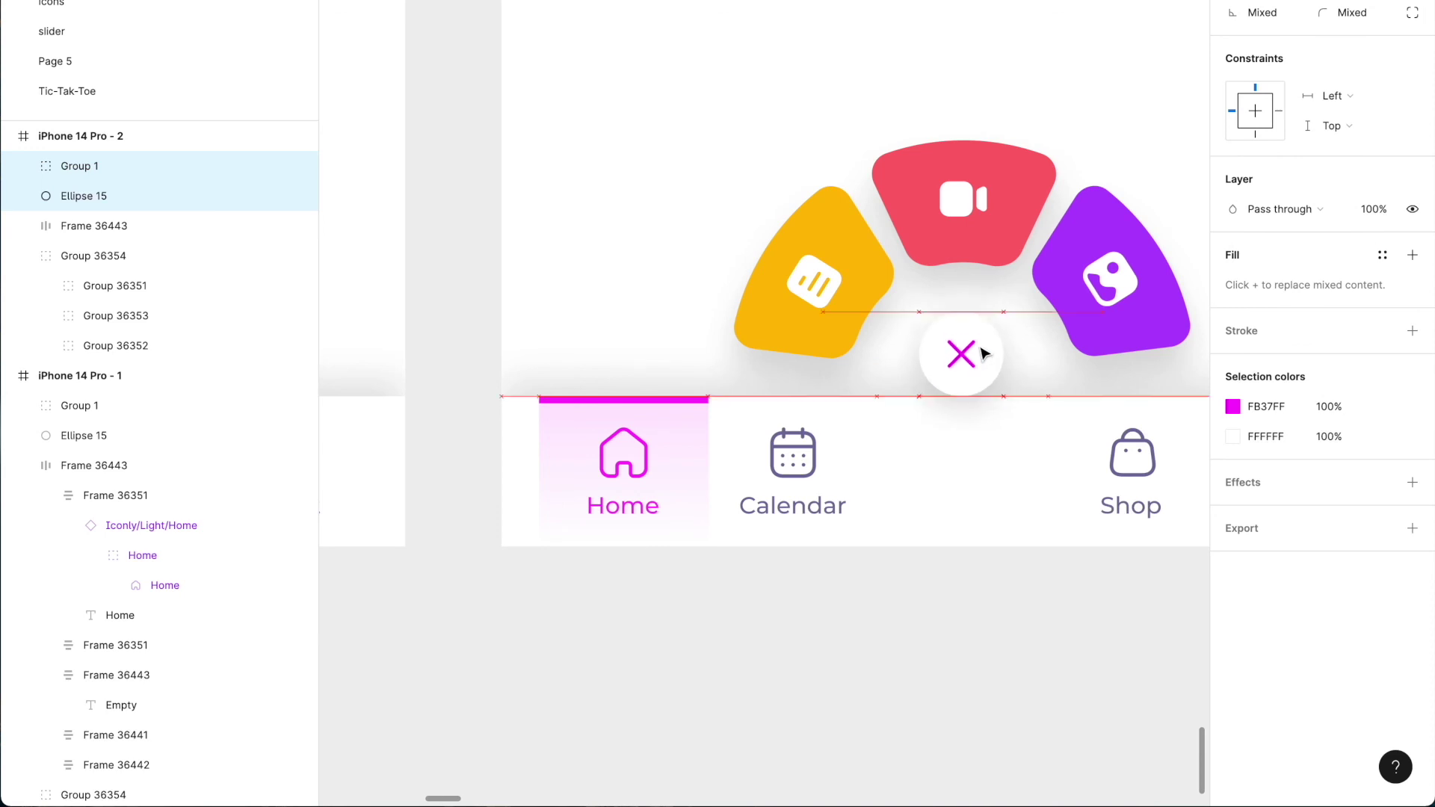
{"action": "left_click_drag", "start_coordinate": [1077, 289], "coordinate": [1076, 265]}
Recolor the rotated cross icon with the muted purple document color used by the inactive navigation icons
{"action": "left_click", "coordinate": [962, 331]}
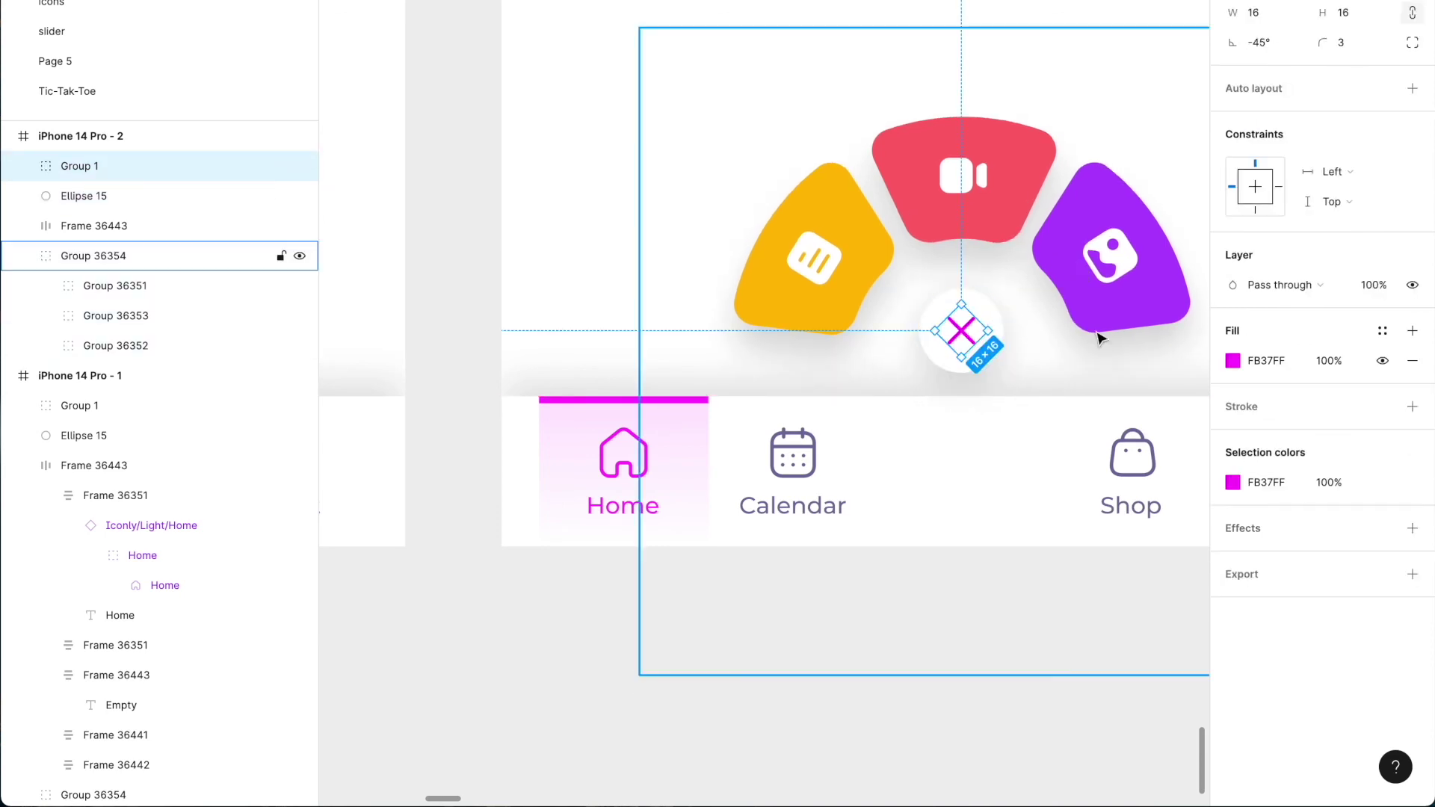
{"action": "left_click", "coordinate": [1232, 483]}
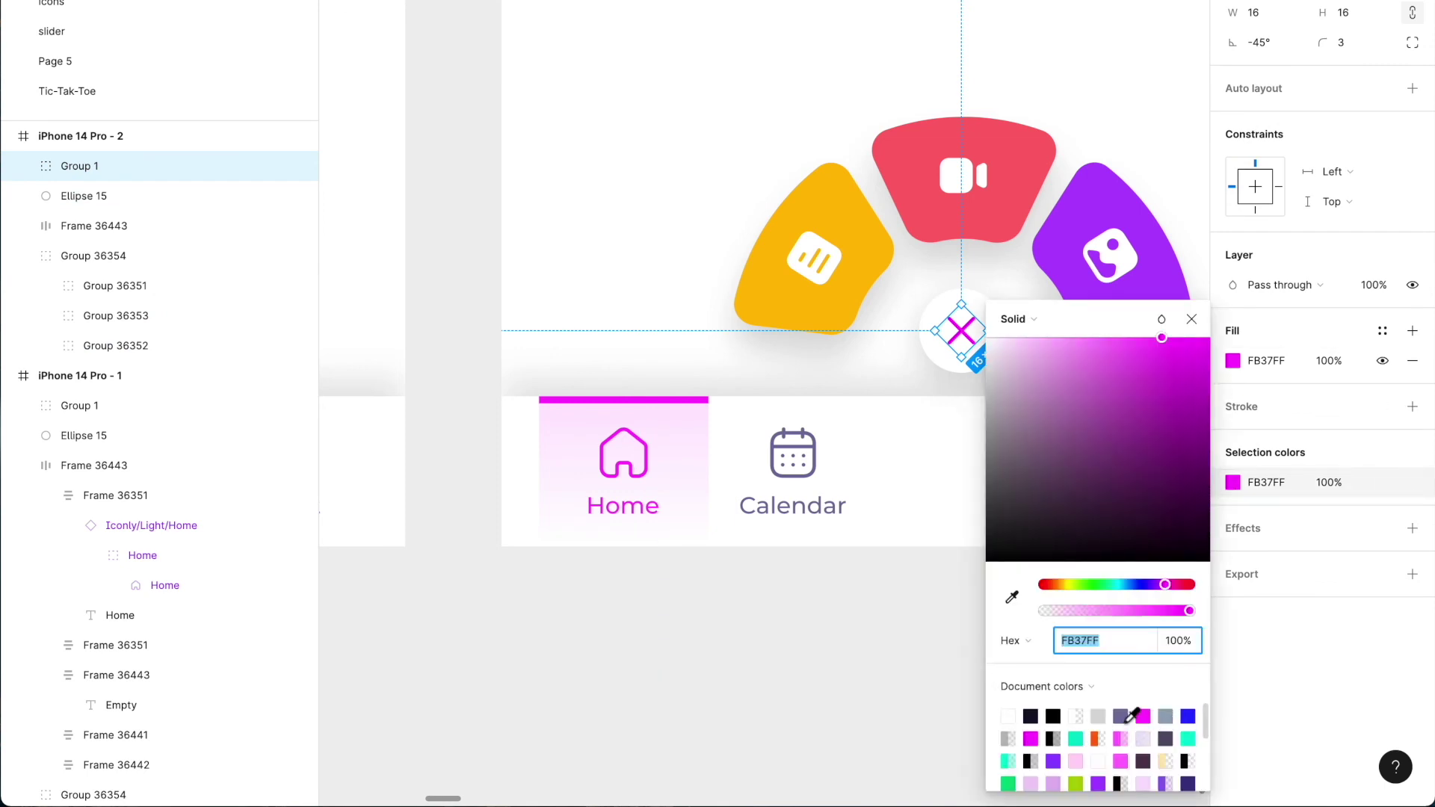
{"action": "left_click", "coordinate": [1125, 717]}
{"action": "left_click", "coordinate": [870, 702]}
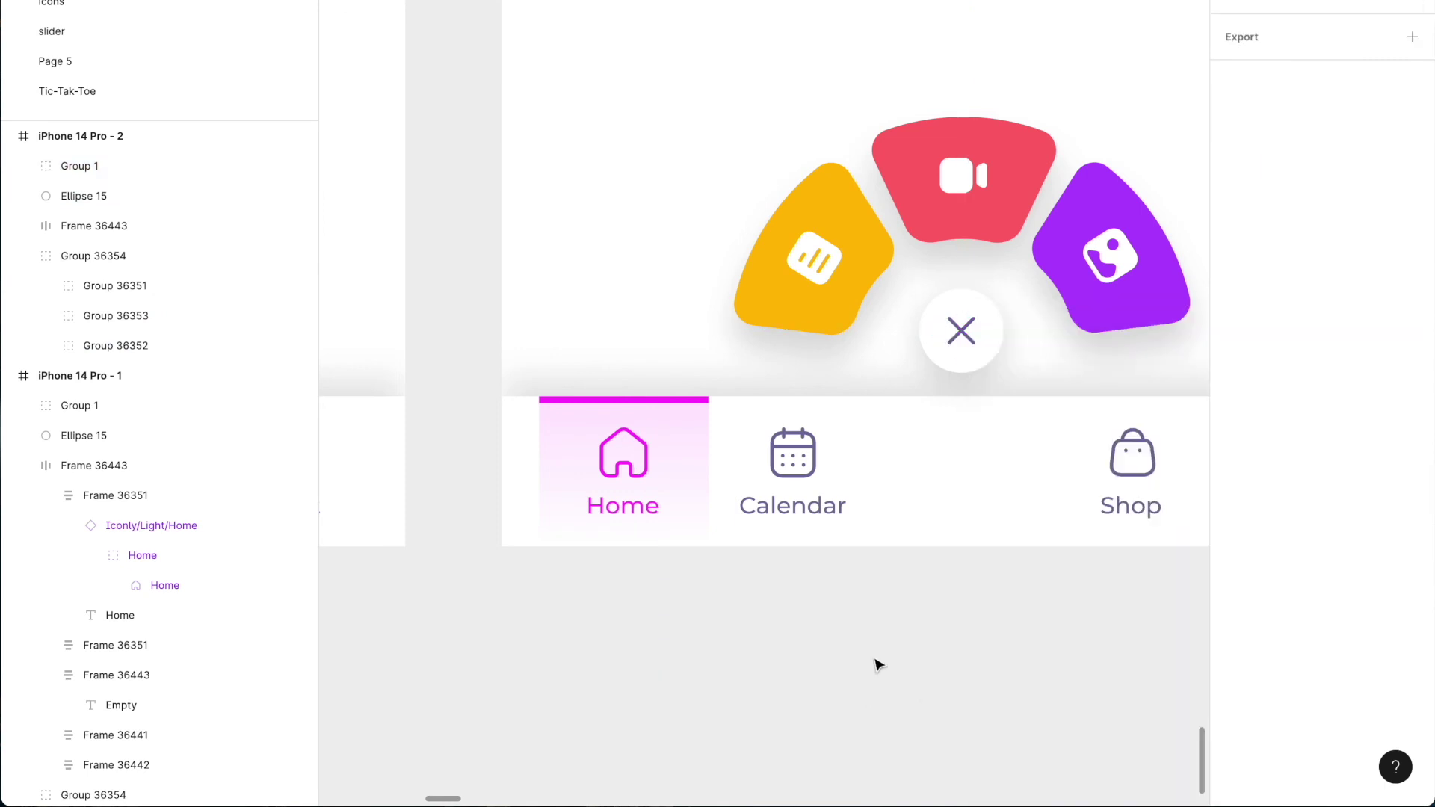
Set the width of the empty spacer frame between Calendar and Shop in the iPhone 14 Pro - 2 navigation bar to 10
{"action": "scroll", "coordinate": [930, 577], "scroll_direction": "down", "scroll_amount": 3}
{"action": "left_click", "coordinate": [954, 523]}
{"action": "left_click", "coordinate": [955, 515]}
{"action": "left_click_drag", "start_coordinate": [954, 515], "coordinate": [890, 521]}
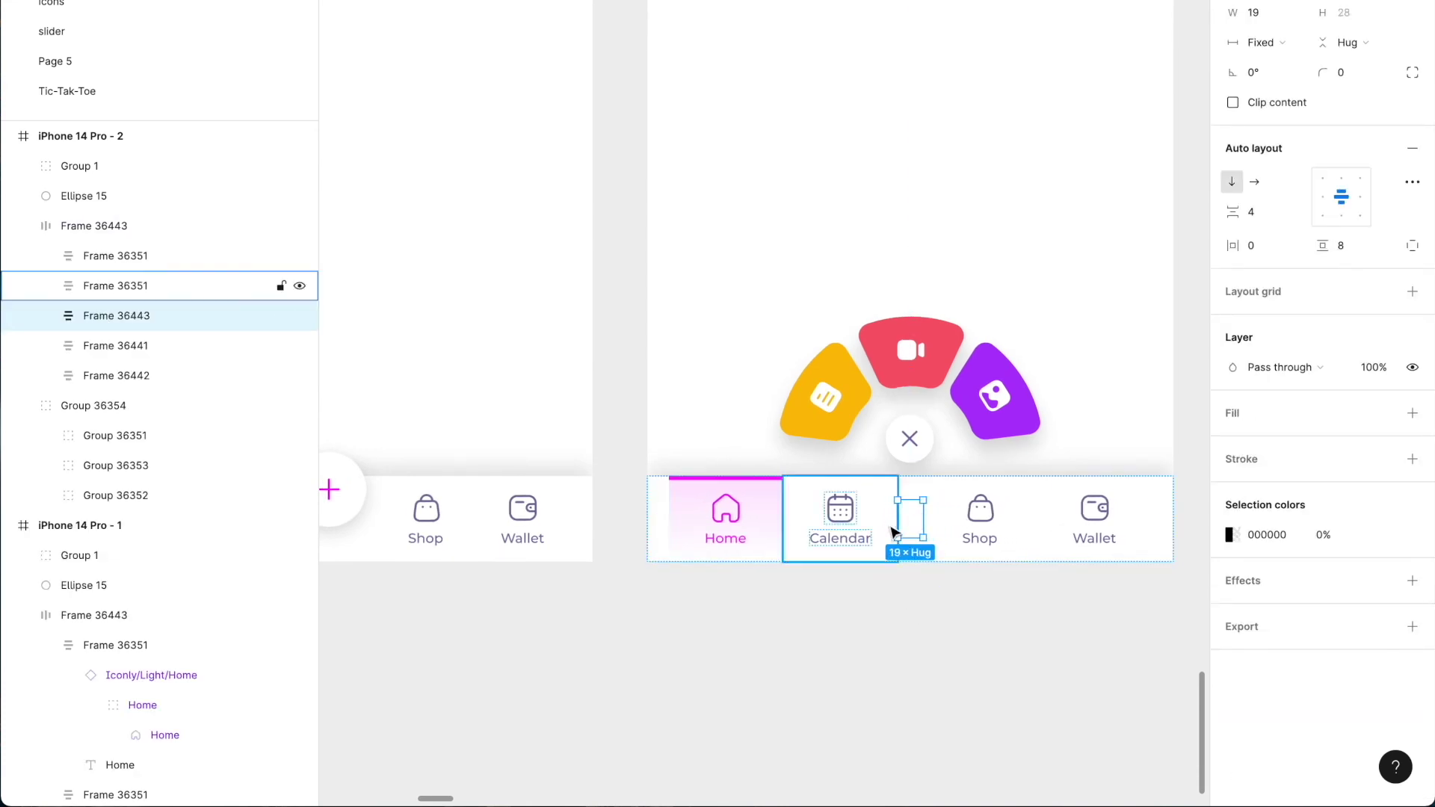
{"action": "left_click", "coordinate": [1253, 13]}
{"action": "type", "text": "15"}
{"action": "key", "text": "Return"}
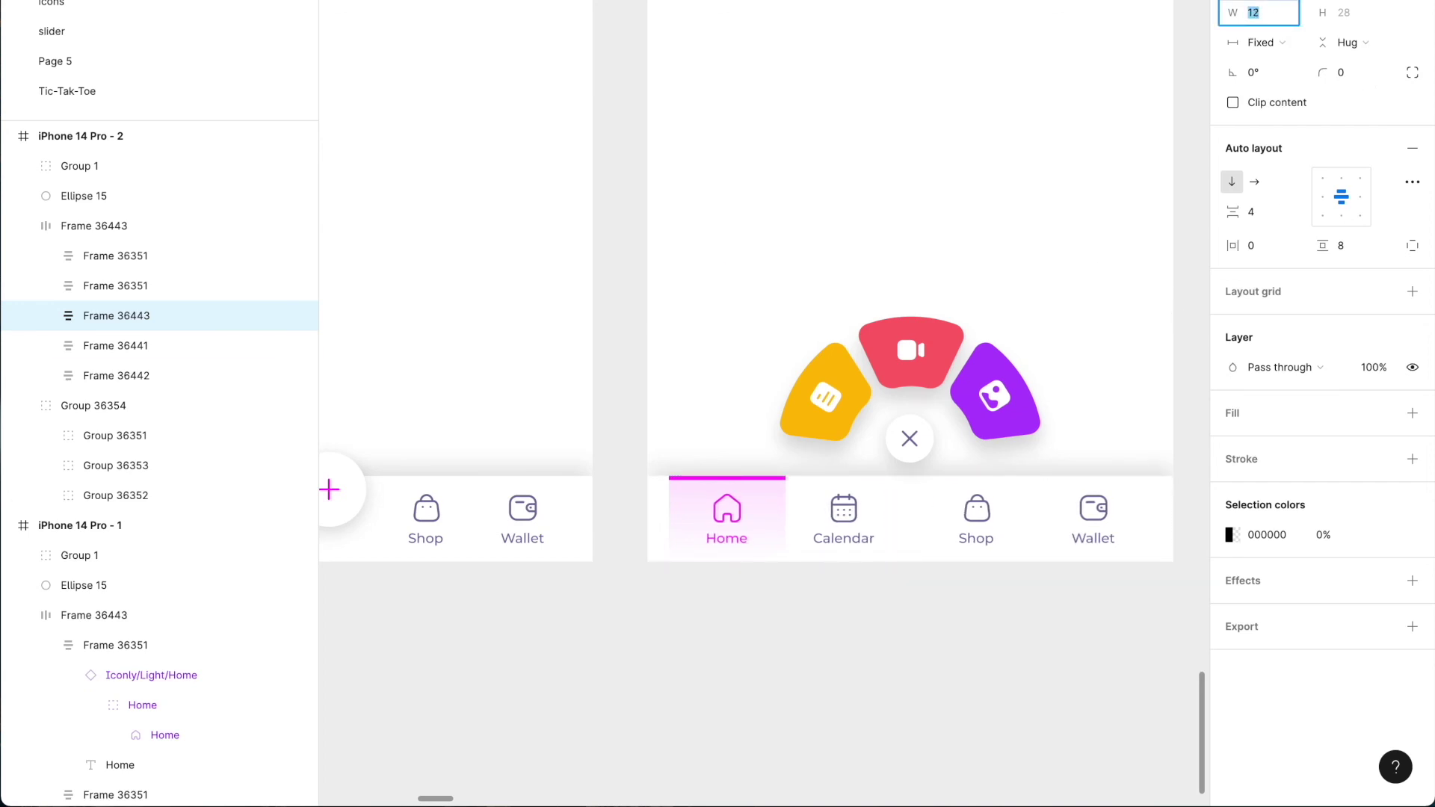
{"action": "type", "text": "10"}
{"action": "key", "text": "Return"}
{"action": "left_click", "coordinate": [888, 674]}
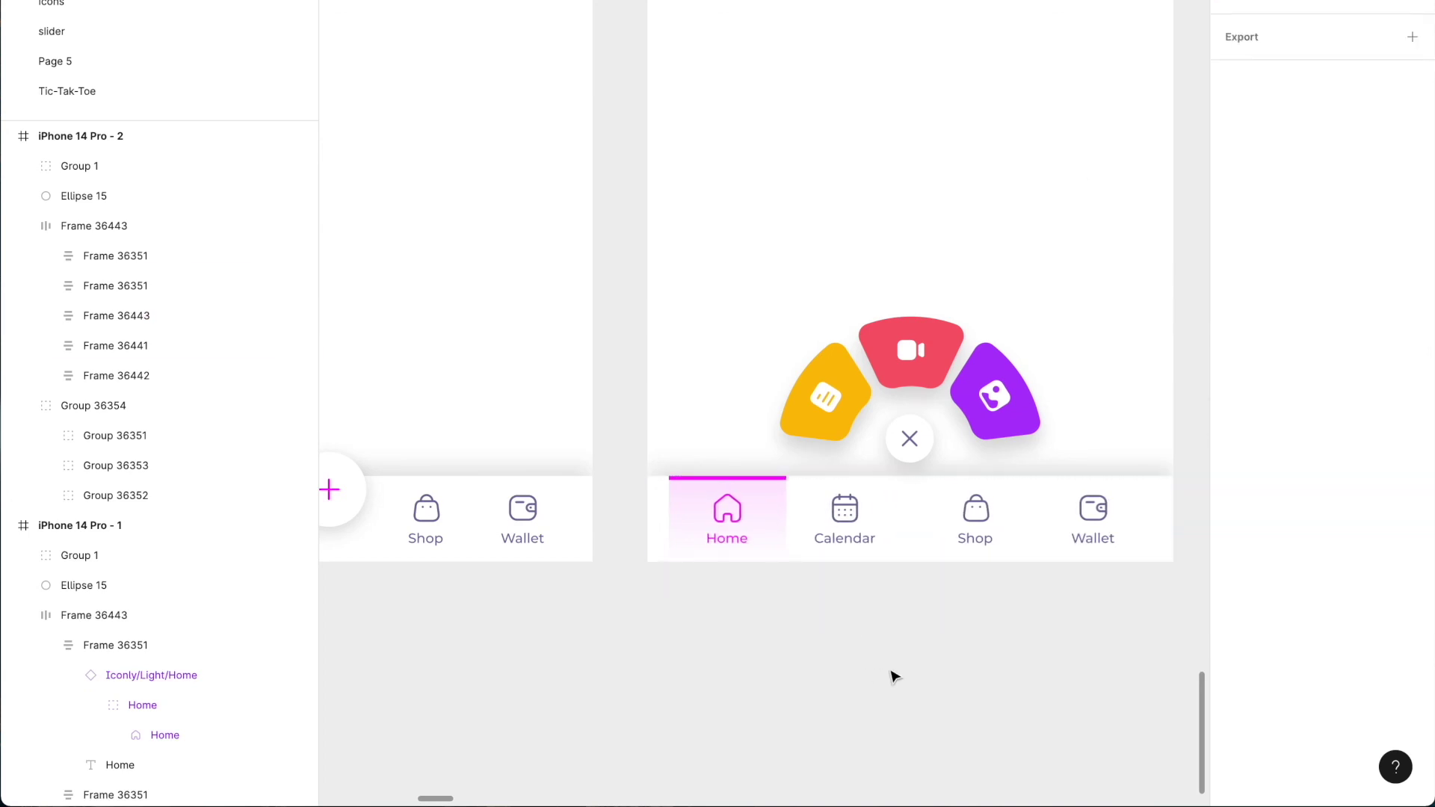
Add an on-click prototype interaction from the plus button's circle in iPhone 14 Pro - 1 that navigates to iPhone 14 Pro - 2
{"action": "scroll", "coordinate": [893, 676], "scroll_direction": "down", "scroll_amount": 5}
{"action": "scroll", "coordinate": [989, 692], "scroll_direction": "up", "scroll_amount": 2}
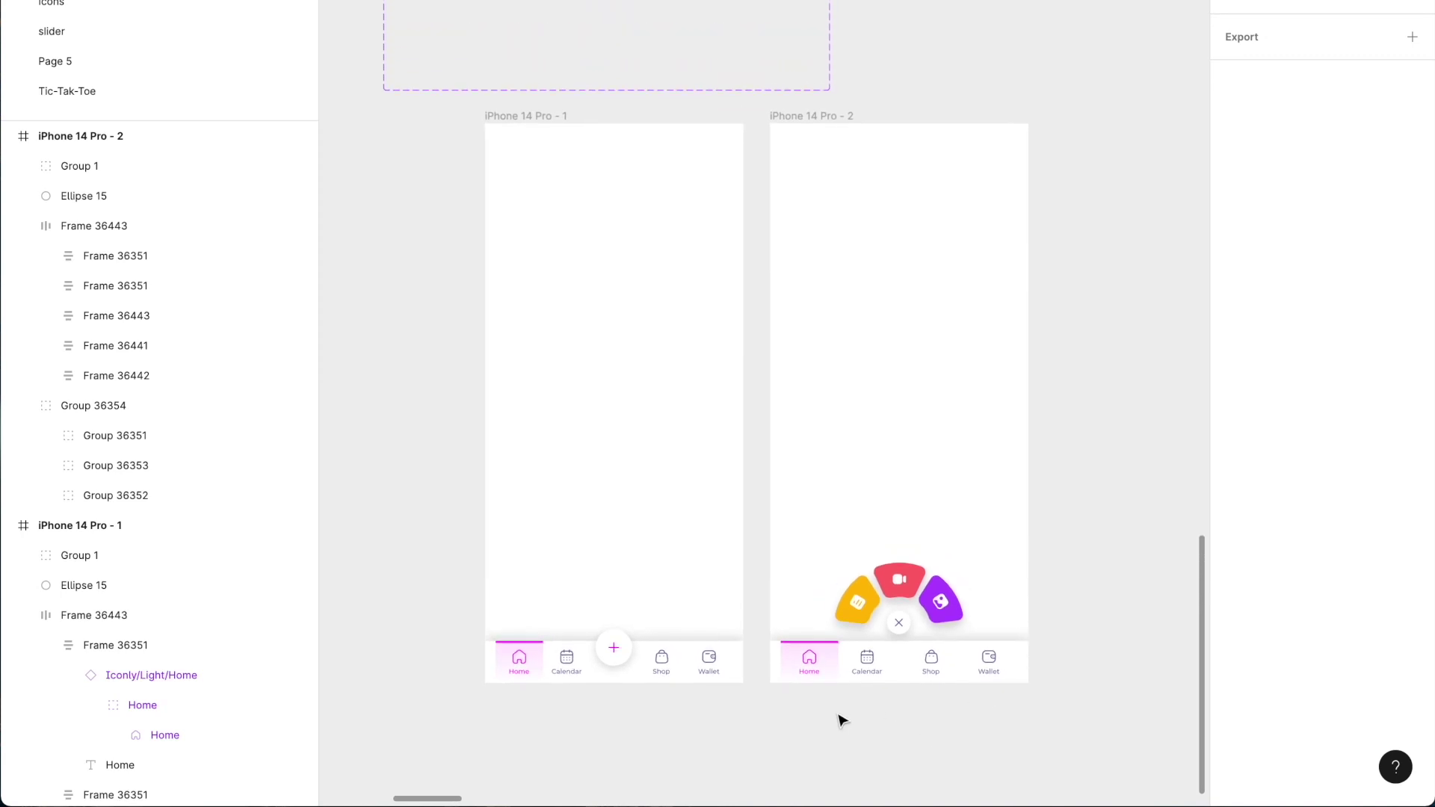
{"action": "scroll", "coordinate": [800, 703], "scroll_direction": "up", "scroll_amount": 3}
{"action": "scroll", "coordinate": [765, 693], "scroll_direction": "up", "scroll_amount": 2}
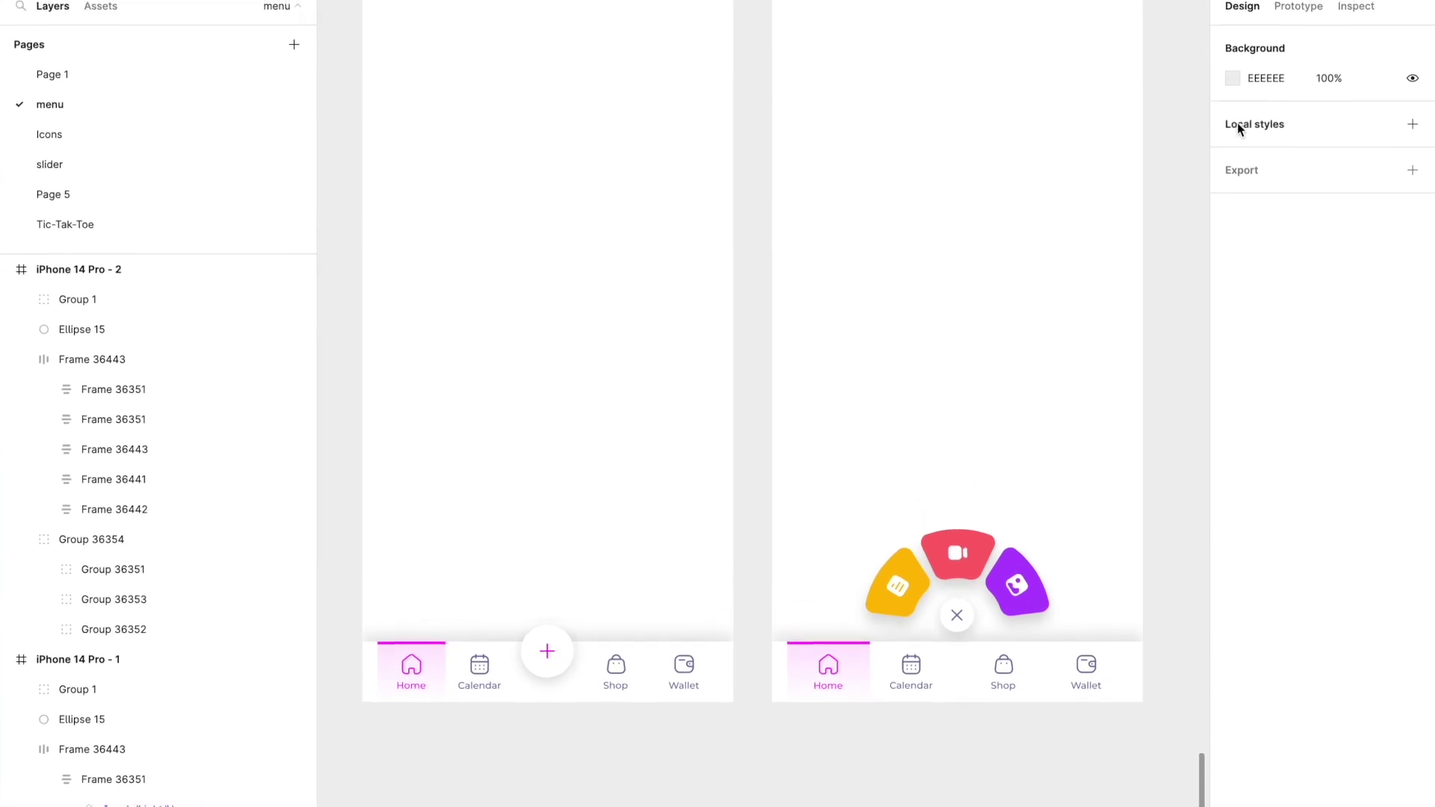
{"action": "left_click", "coordinate": [1316, 24]}
{"action": "left_click", "coordinate": [568, 661]}
{"action": "left_click_drag", "start_coordinate": [575, 662], "coordinate": [821, 566]}
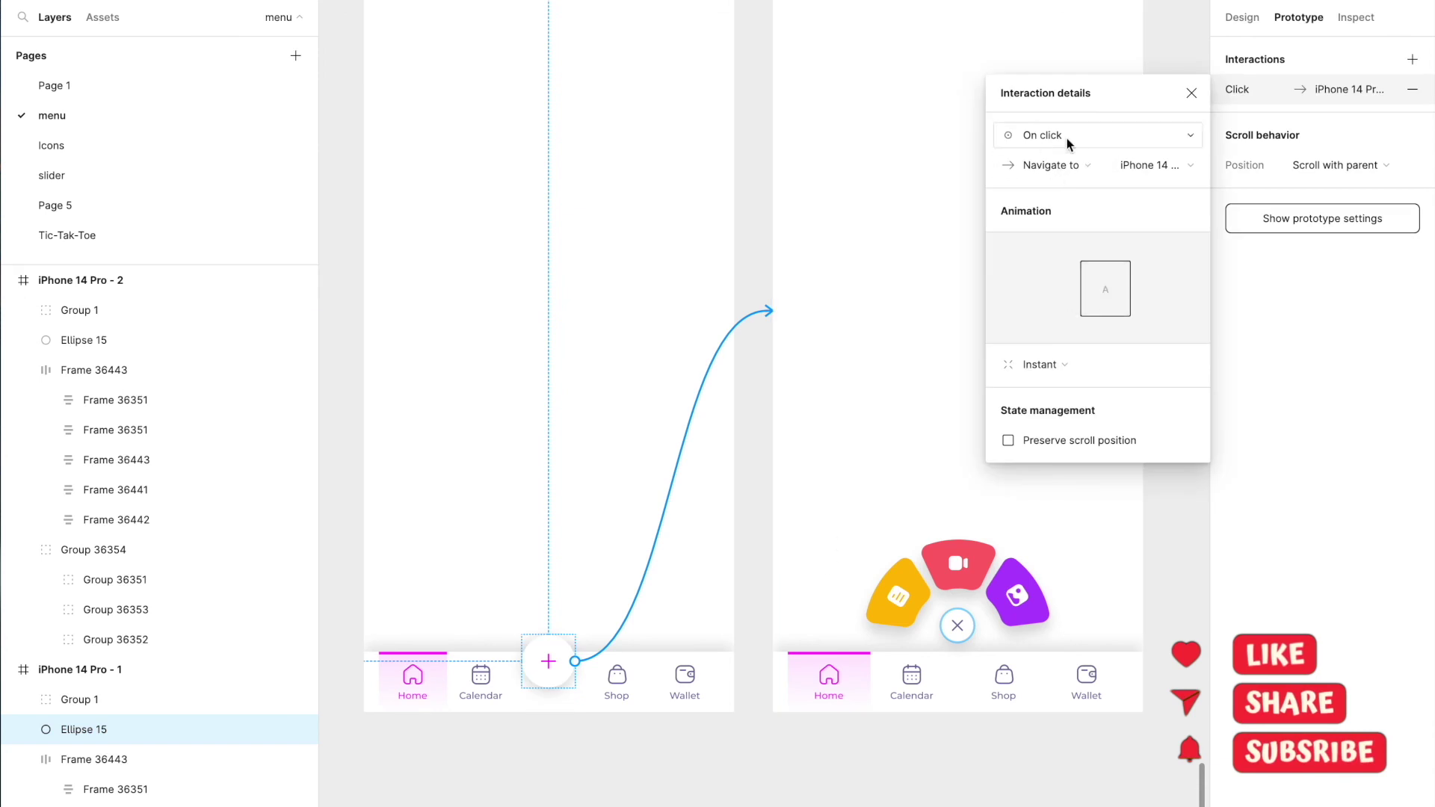
Set the plus button interaction's animation to Smart animate with Gentle easing
{"action": "left_click", "coordinate": [1057, 364]}
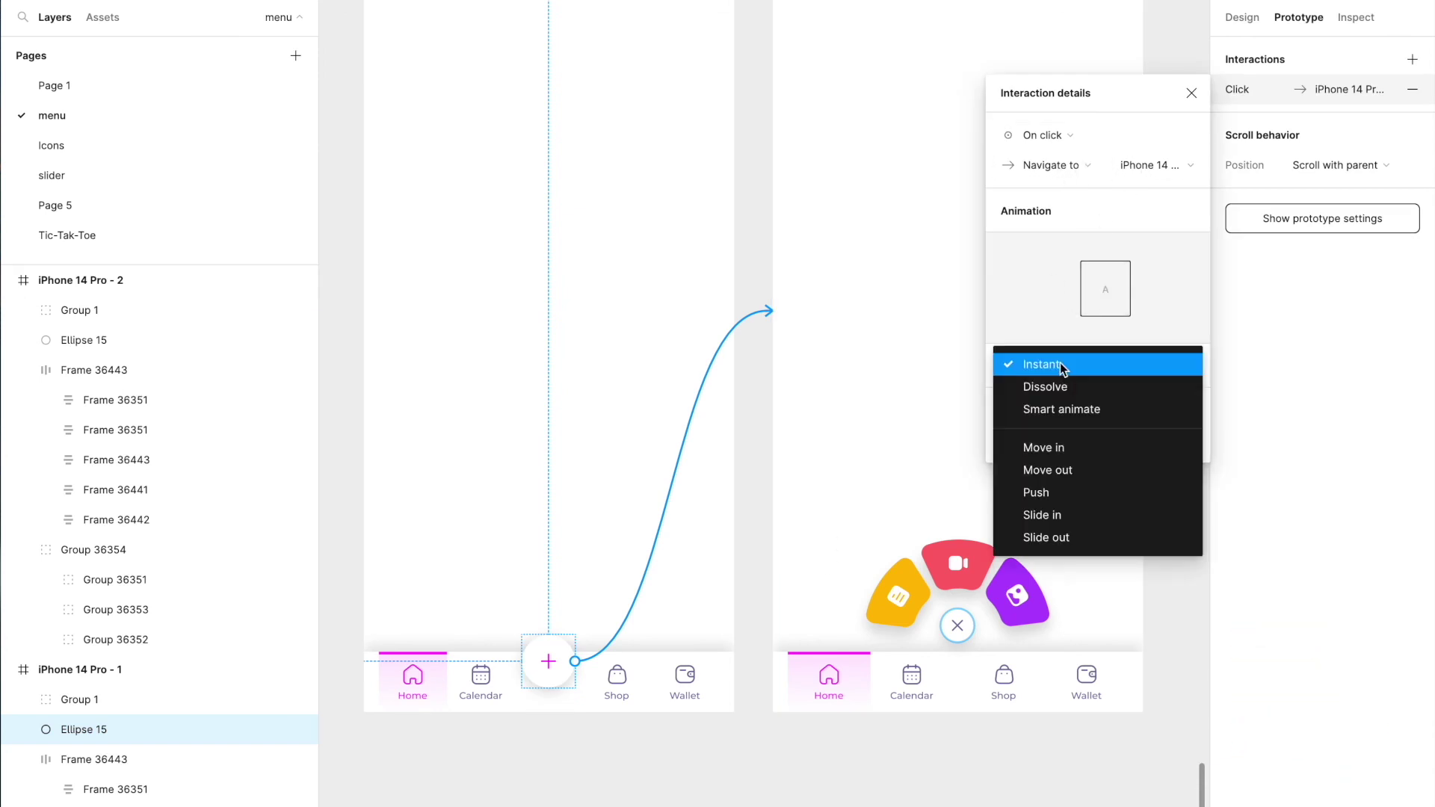
{"action": "left_click", "coordinate": [1065, 408]}
{"action": "left_click", "coordinate": [1066, 401]}
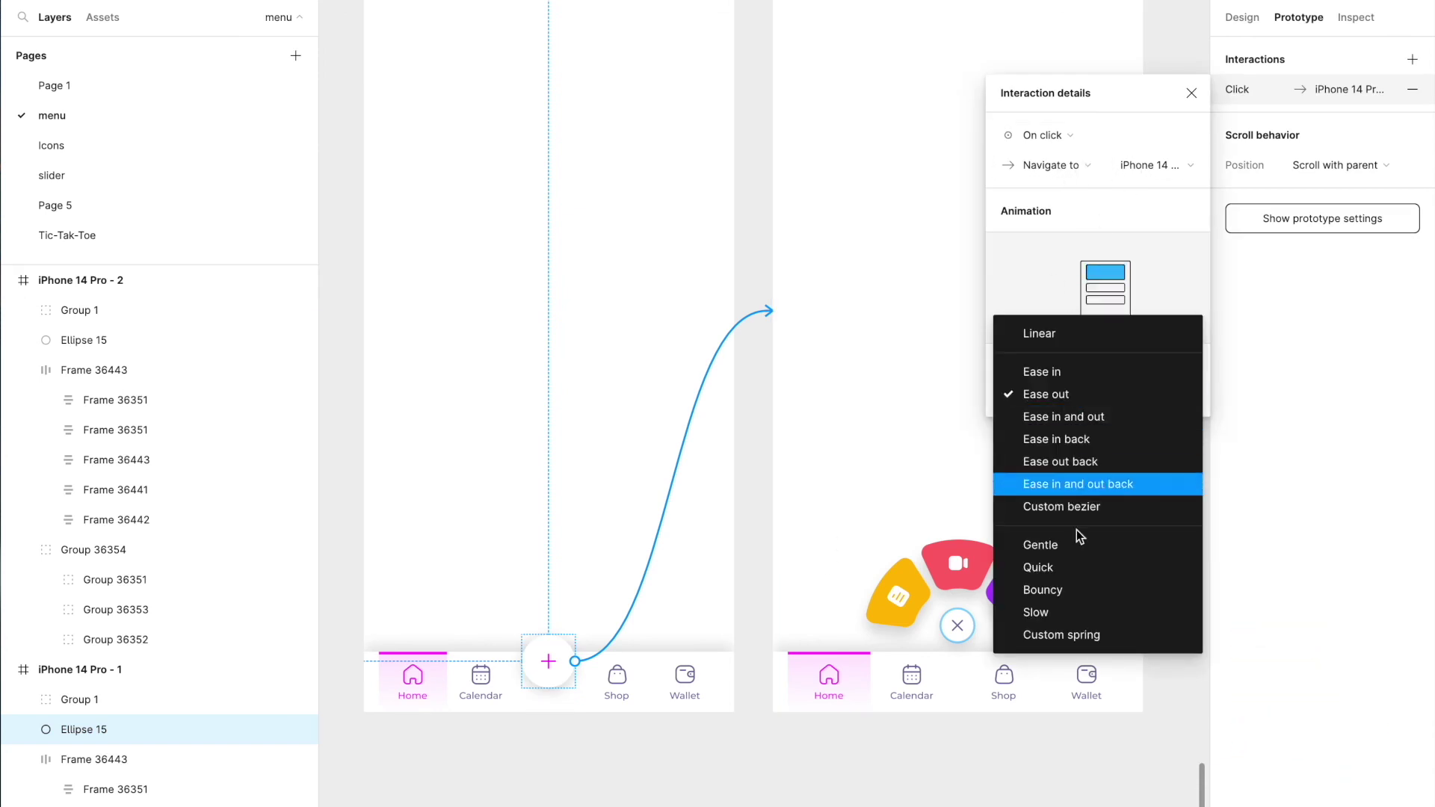
{"action": "left_click", "coordinate": [1075, 550]}
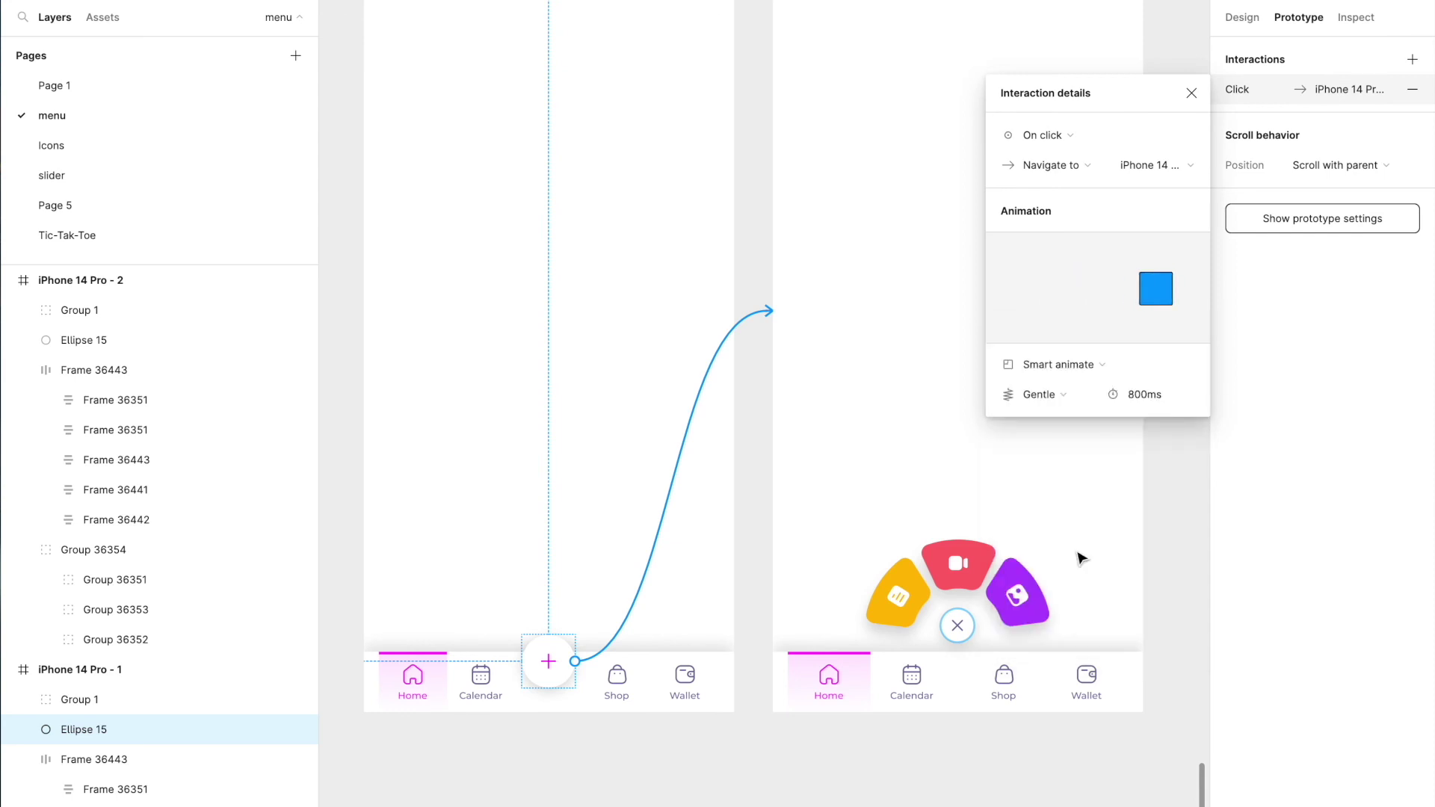
Add an on-click interaction from the close button's circle in iPhone 14 Pro - 2 back to iPhone 14 Pro - 1
{"action": "left_click", "coordinate": [957, 626]}
{"action": "left_click_drag", "start_coordinate": [974, 626], "coordinate": [658, 597]}
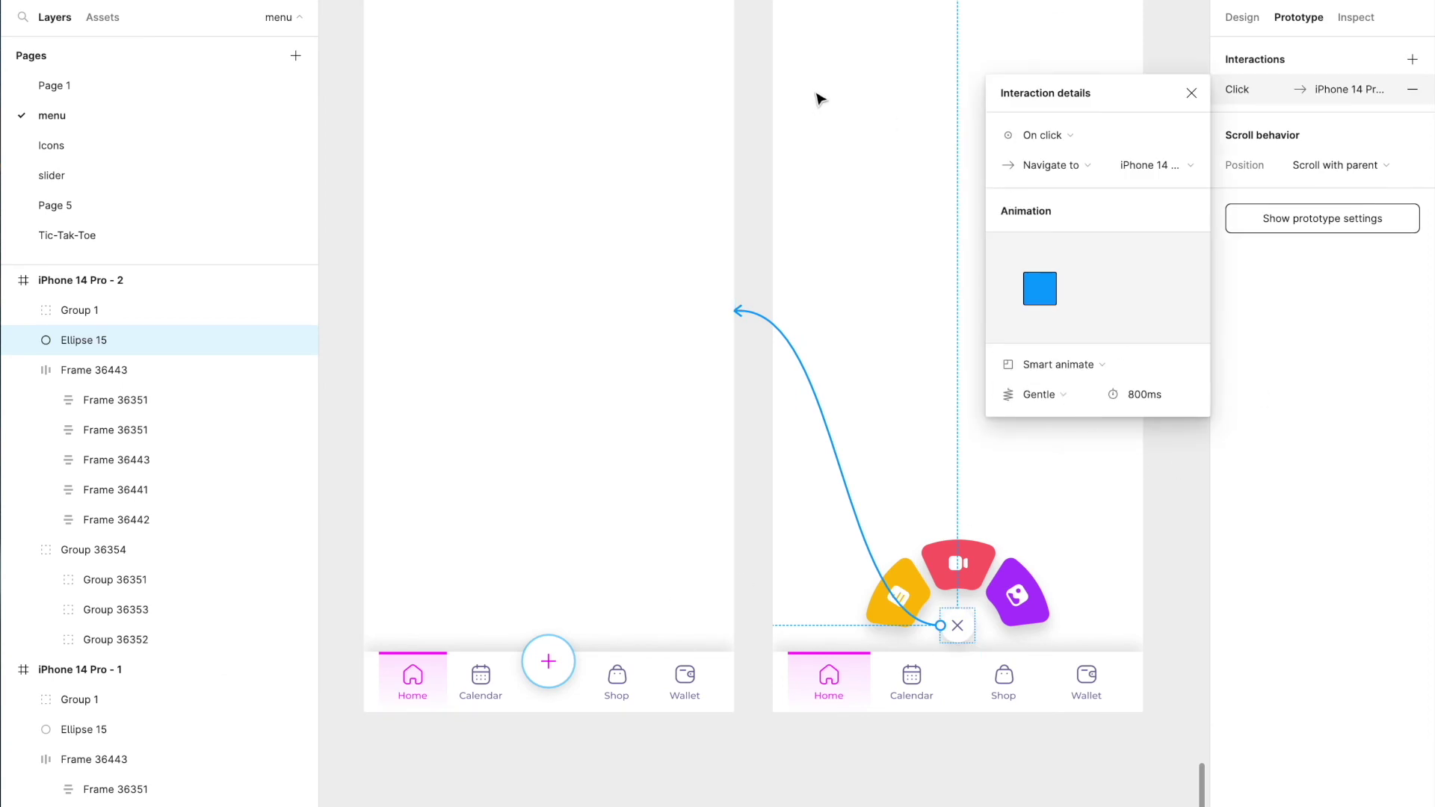
{"action": "left_click", "coordinate": [763, 115]}
Preview Flow 3 and test the radial menu by opening and closing it several times
{"action": "scroll", "coordinate": [763, 116], "scroll_direction": "up", "scroll_amount": 4}
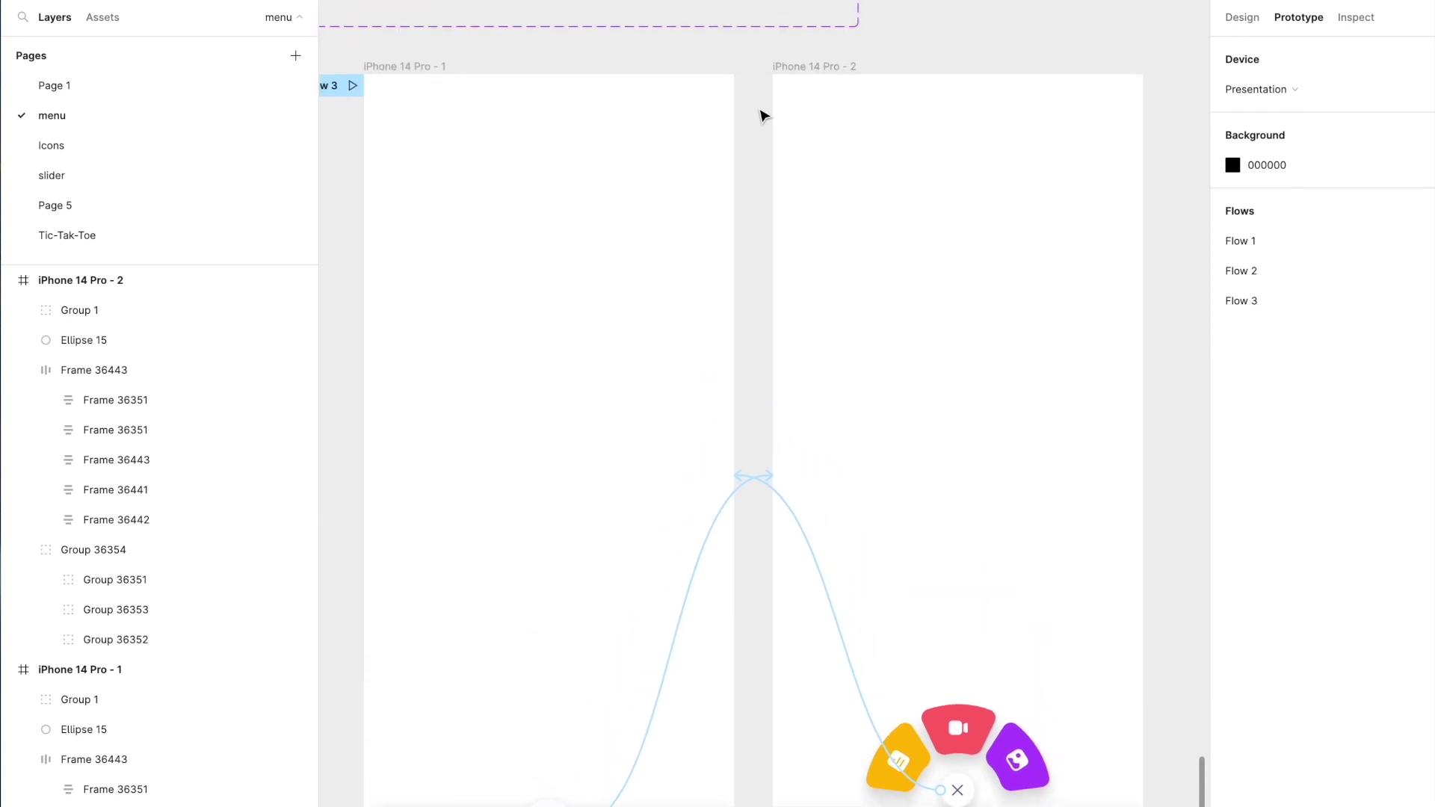
{"action": "left_click", "coordinate": [365, 65]}
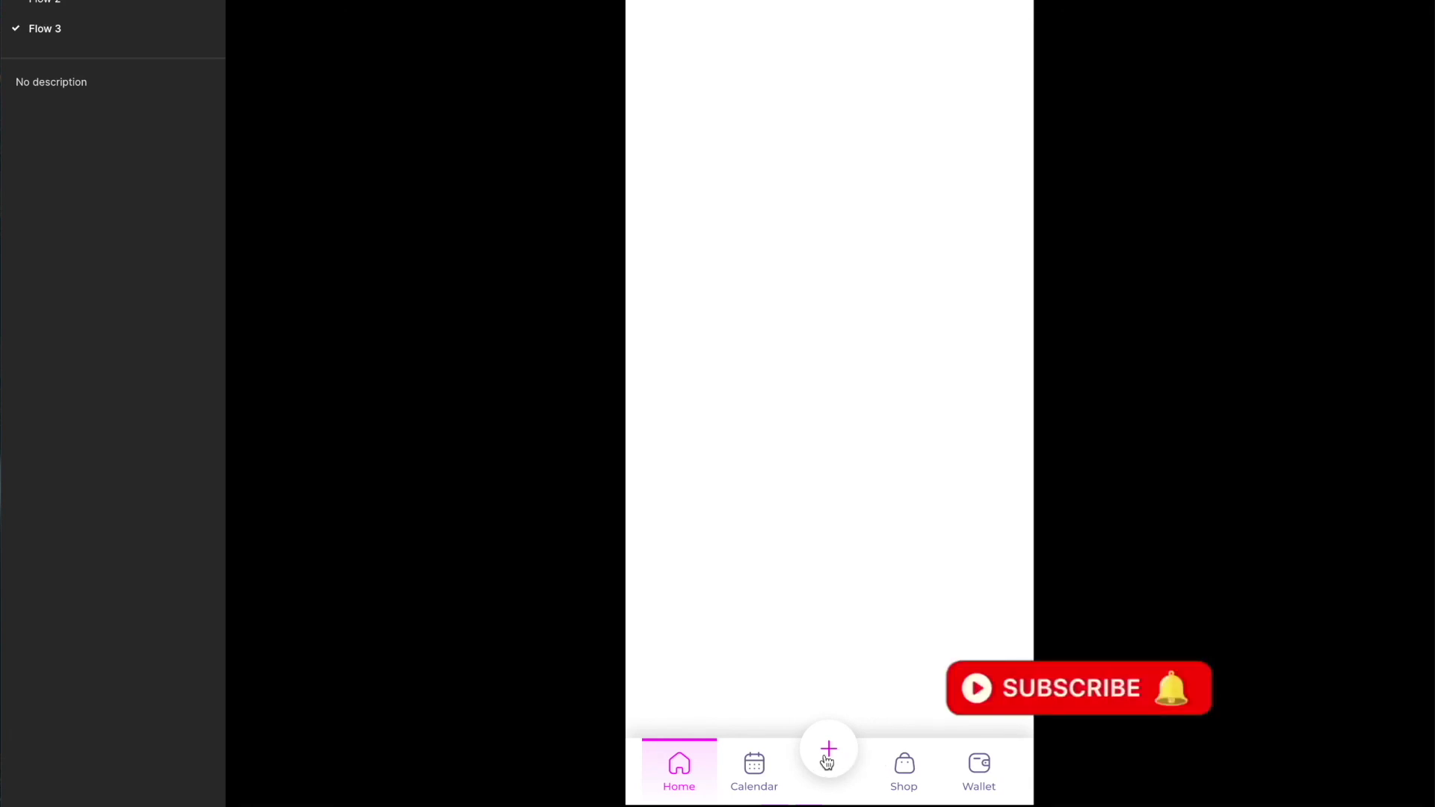
{"action": "left_click", "coordinate": [827, 761]}
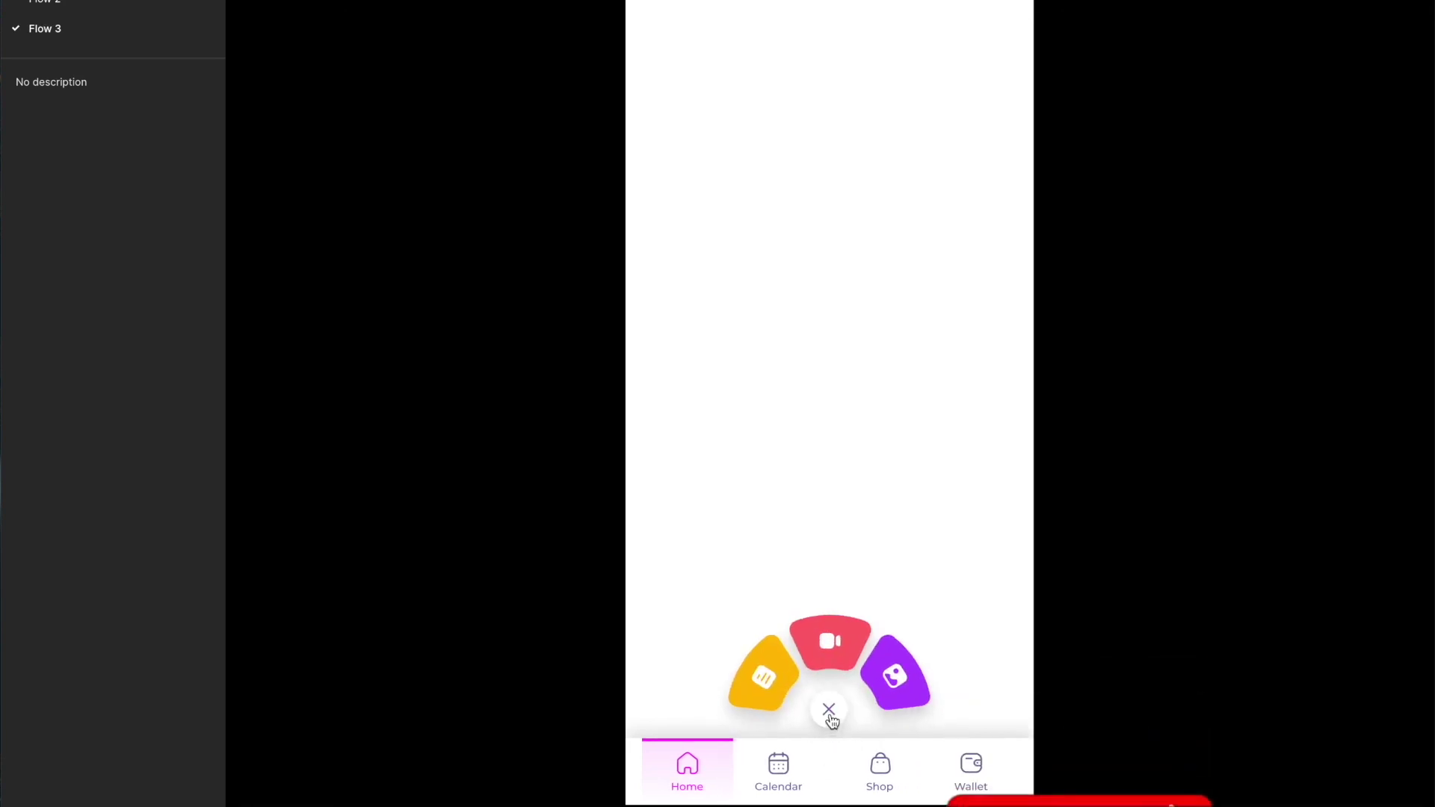
{"action": "left_click", "coordinate": [829, 717]}
{"action": "left_click", "coordinate": [830, 750]}
{"action": "left_click", "coordinate": [829, 719]}
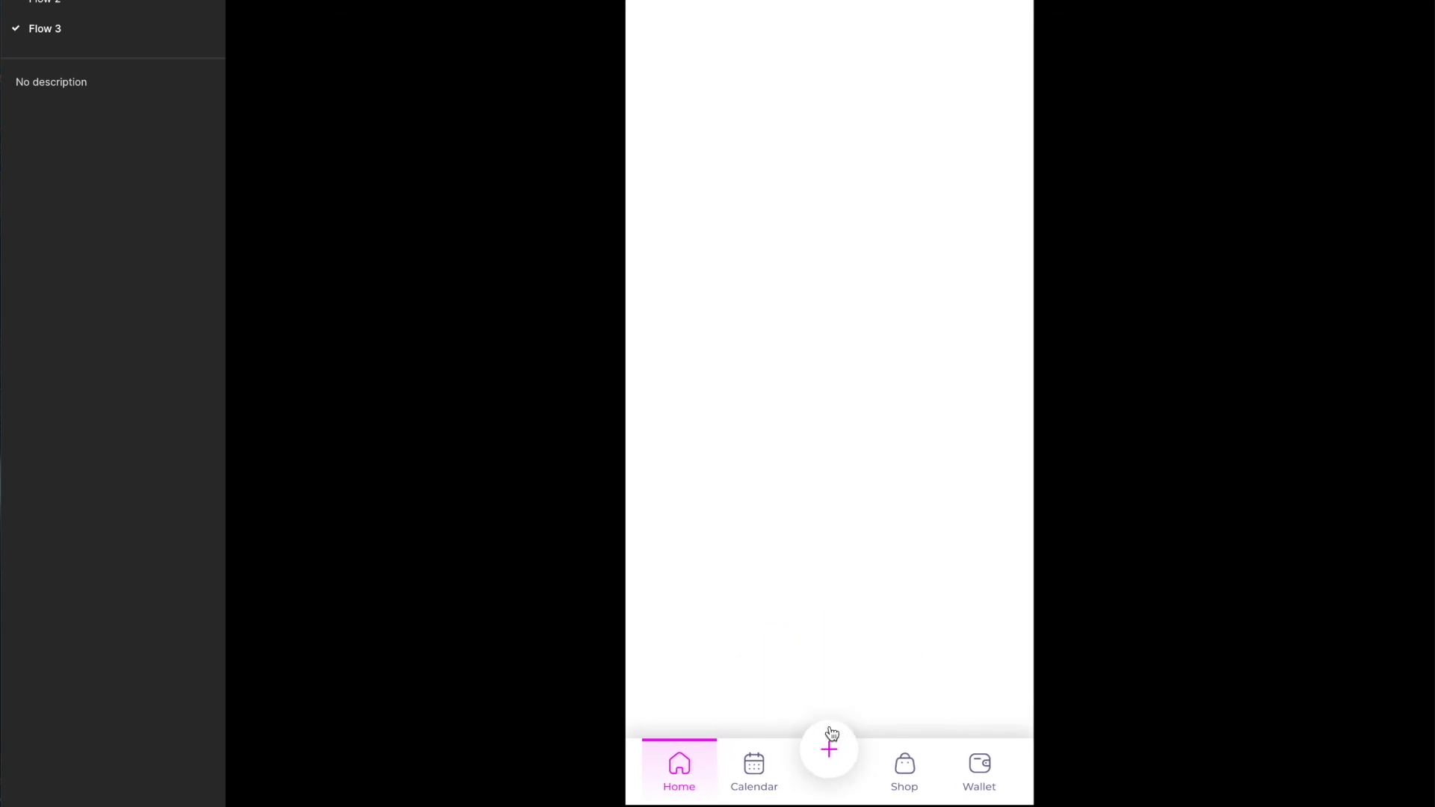
{"action": "left_click", "coordinate": [831, 750]}
{"action": "left_click", "coordinate": [828, 719]}
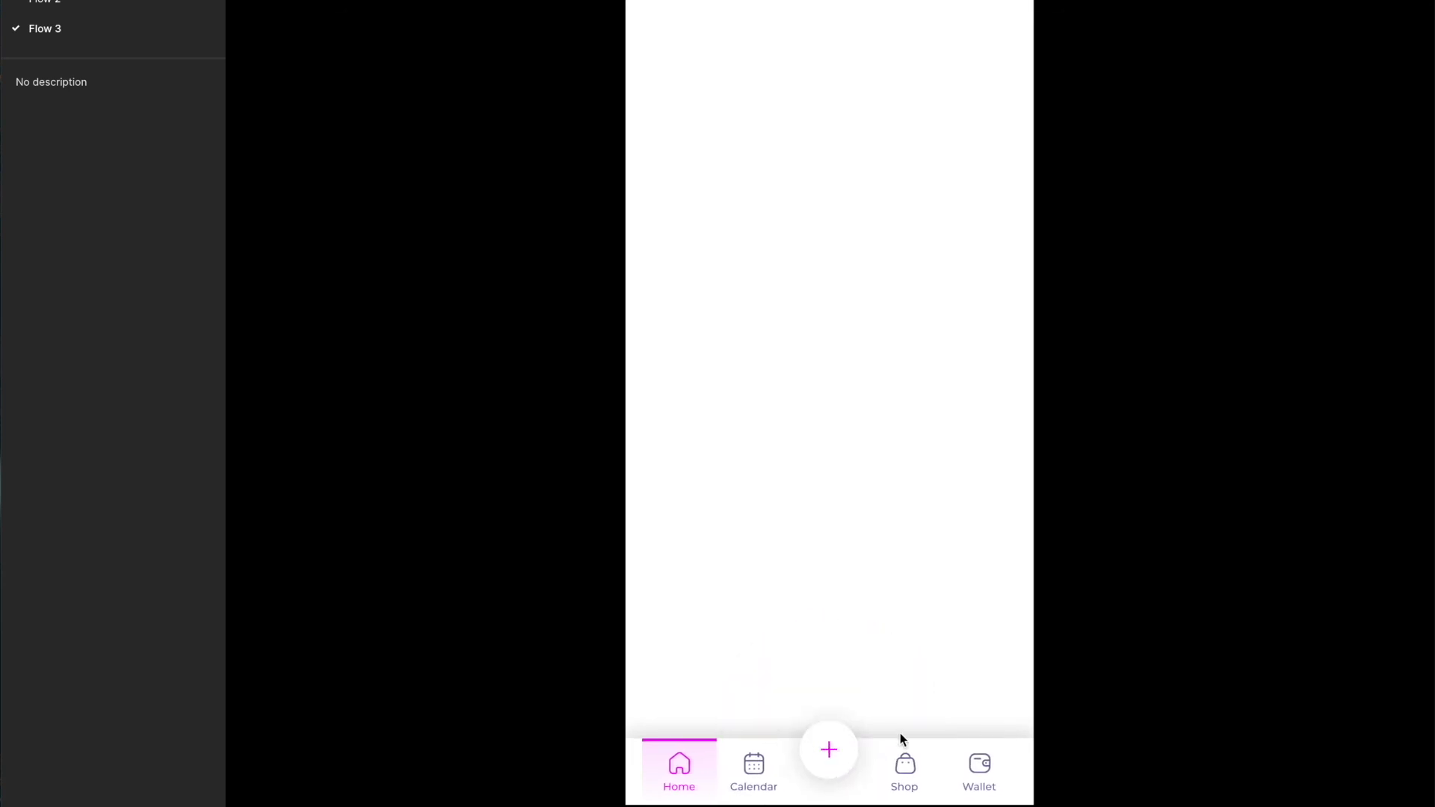